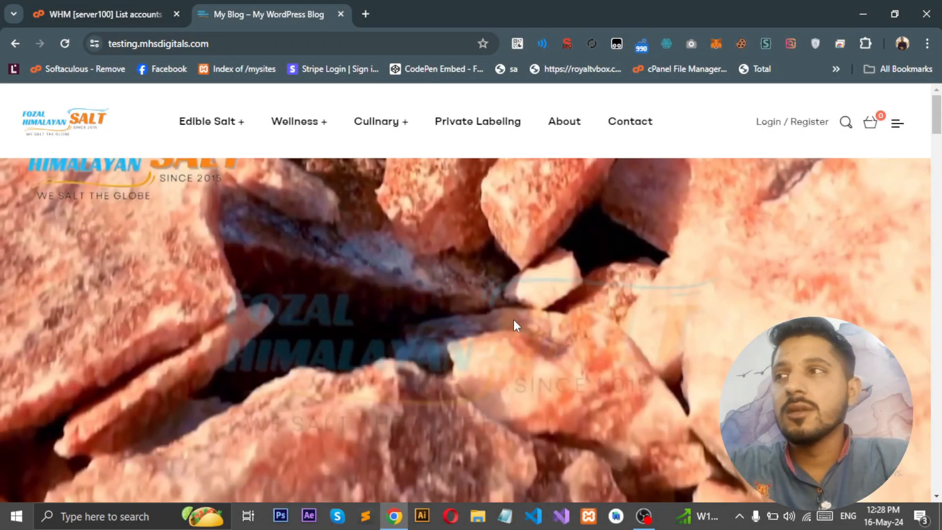
# - Highlight the 'testing' subdomain and main domain in the testing.mhsdigitals.com address
pyautogui.moveTo(130, 43); pyautogui.dragTo(234, 51)
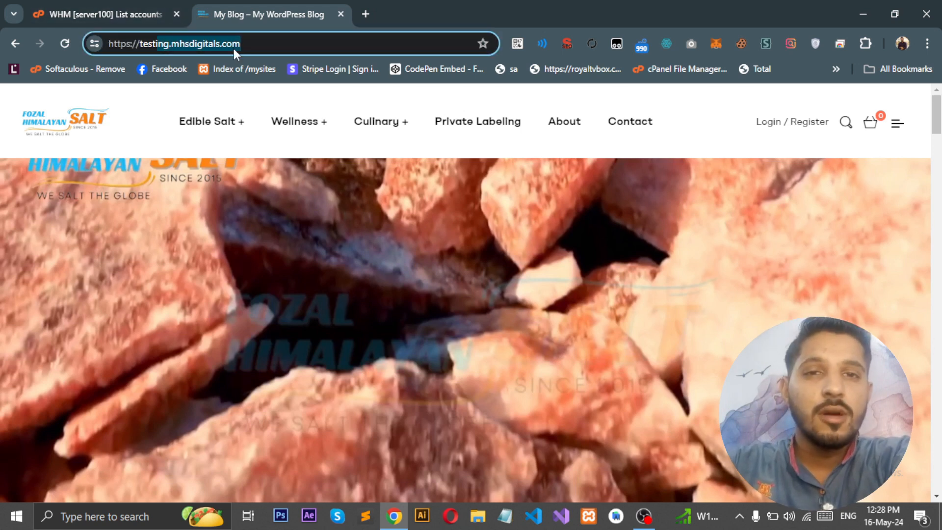
pyautogui.click(229, 44)
pyautogui.doubleClick(143, 43)
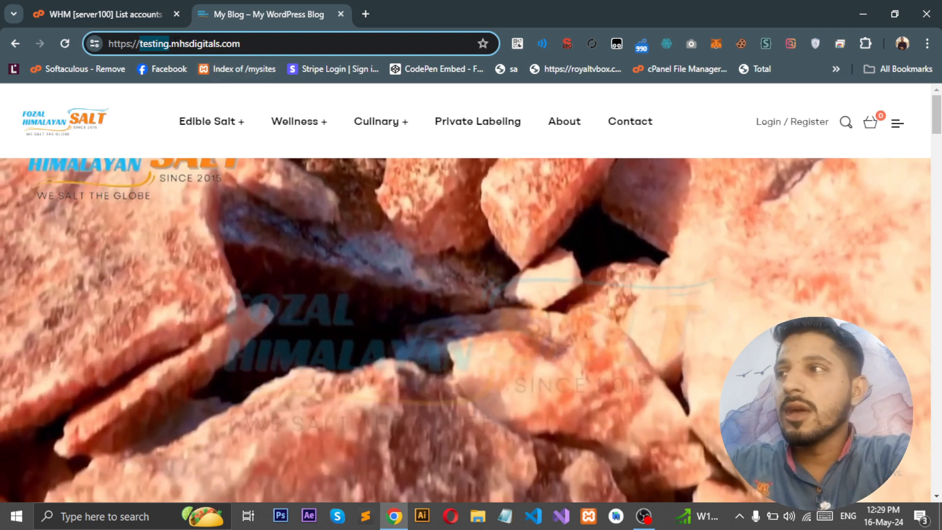
pyautogui.moveTo(172, 43)
pyautogui.mouseDown()
pyautogui.moveTo(244, 43)
pyautogui.moveTo(177, 44)
pyautogui.mouseUp()
pyautogui.click(247, 43)
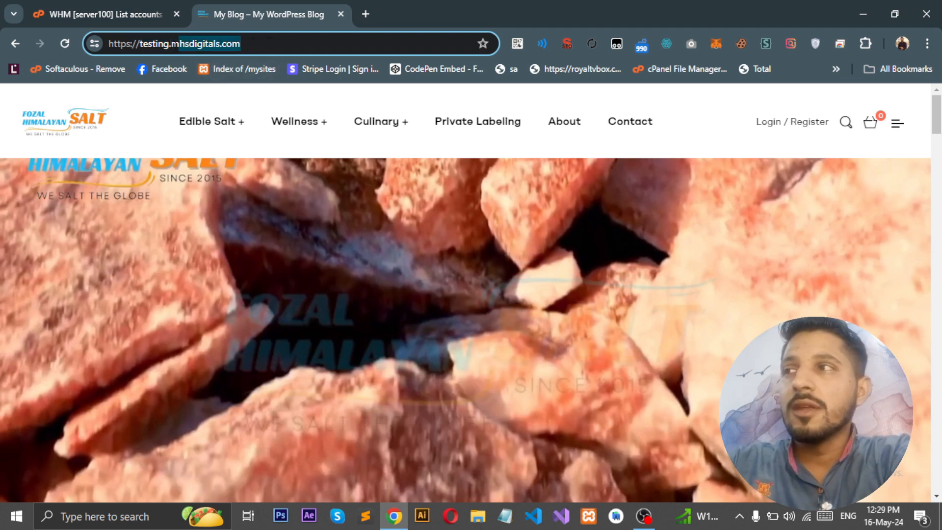
pyautogui.doubleClick(155, 43)
# - Scroll down and back up the Himalayan salt shop homepage
pyautogui.moveTo(188, 227)
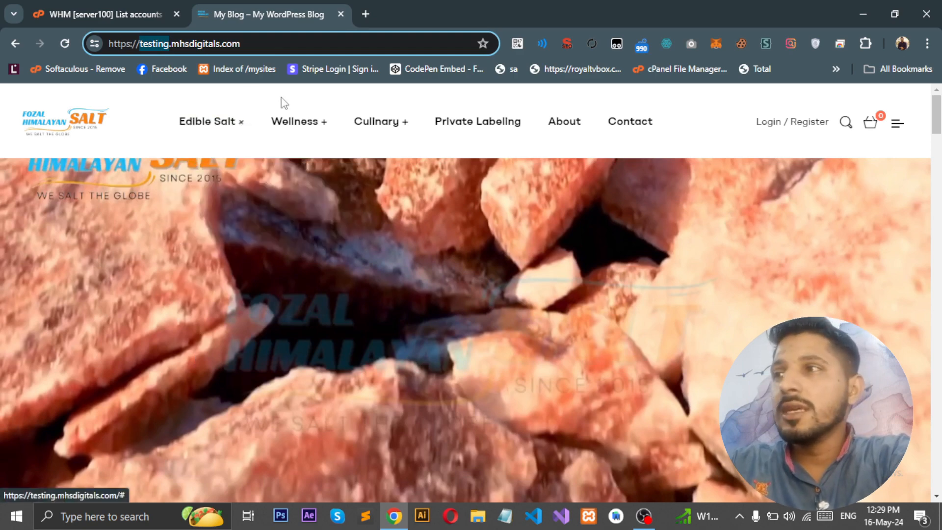
pyautogui.scroll(-7, 548, 328)
pyautogui.scroll(-9, 549, 330)
pyautogui.scroll(15, 548, 330)
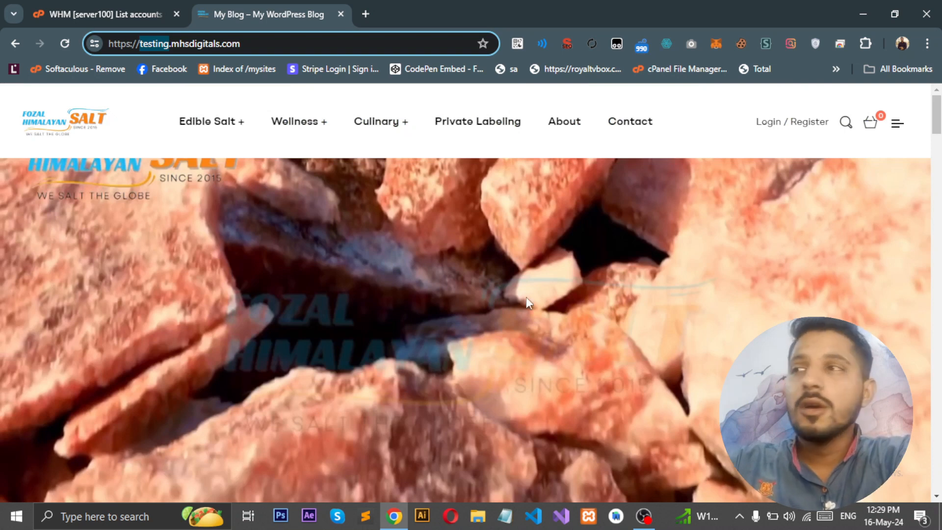
# - Highlight the domain ending of the site address, then go to the WHM accounts list
pyautogui.click(396, 328)
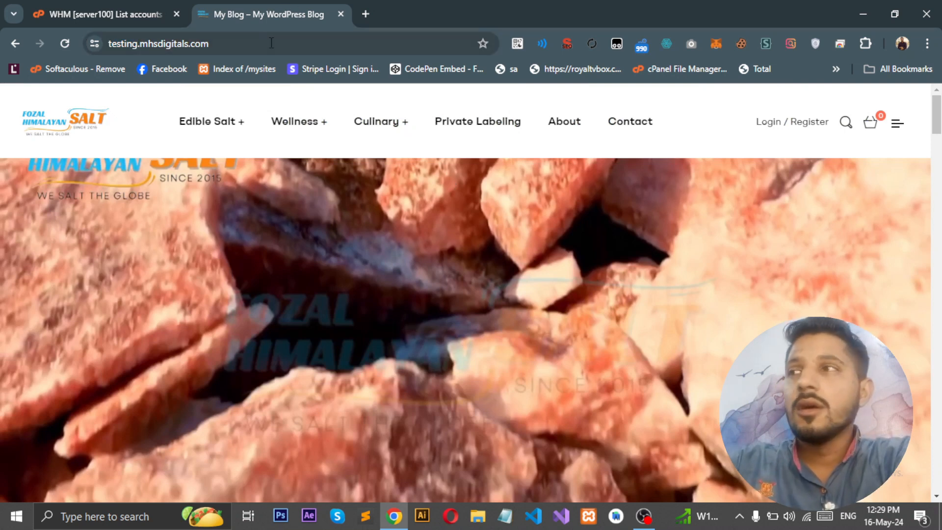
pyautogui.click(238, 45)
pyautogui.moveTo(242, 44); pyautogui.dragTo(192, 45)
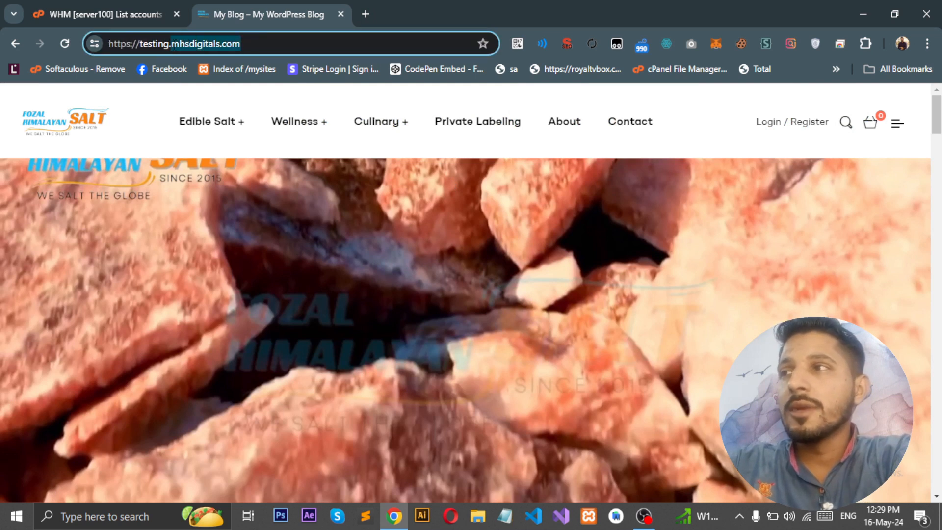
pyautogui.click(394, 331)
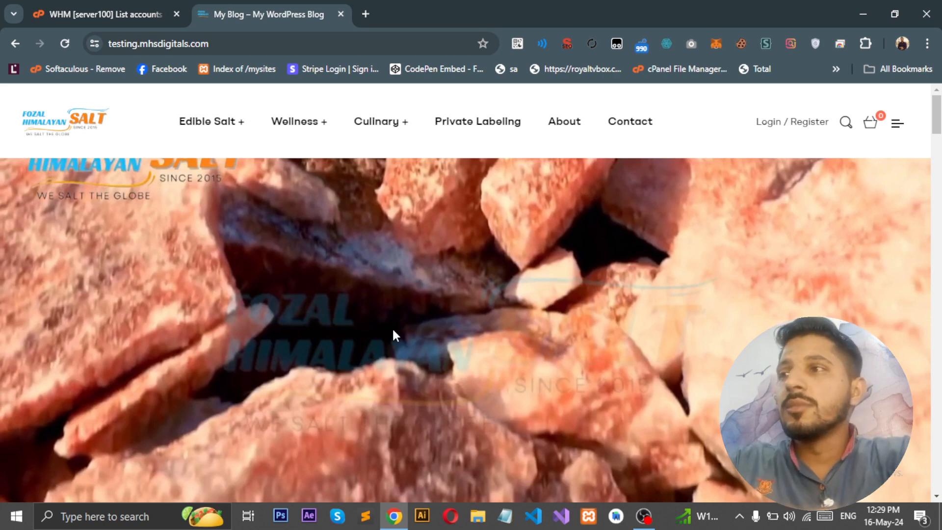
pyautogui.click(131, 3)
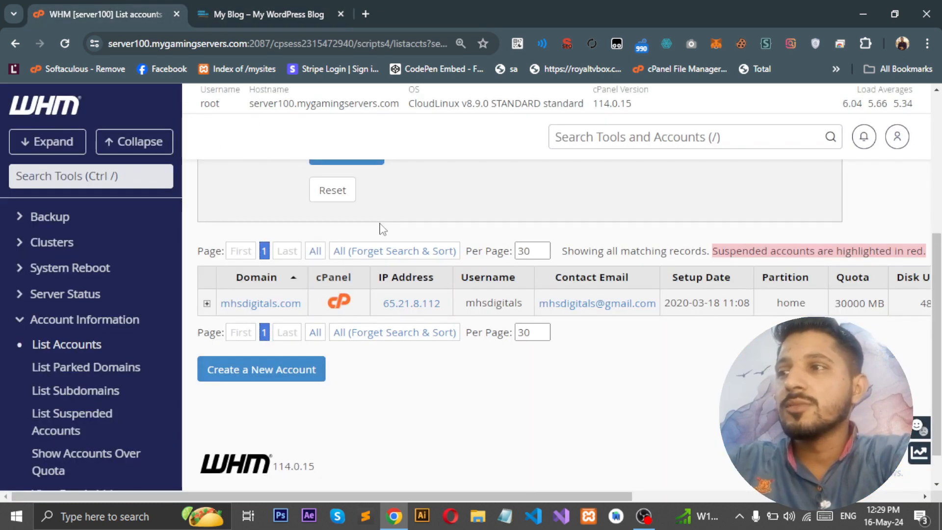
# - Enter the mhsdigitals.com account's cPanel and search 'file manager' to launch File Manager
pyautogui.scroll(5, 381, 230)
pyautogui.scroll(-3, 351, 319)
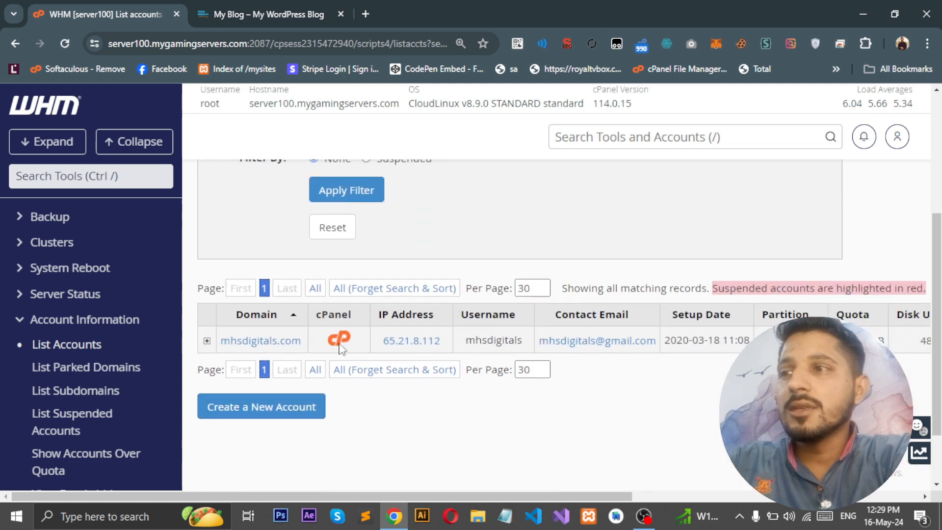
pyautogui.click(339, 338)
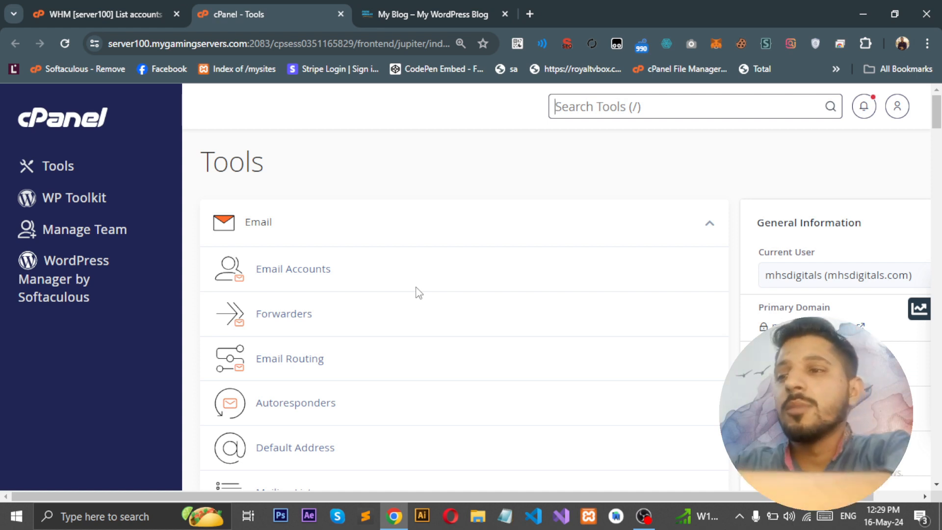
pyautogui.write('file manager')
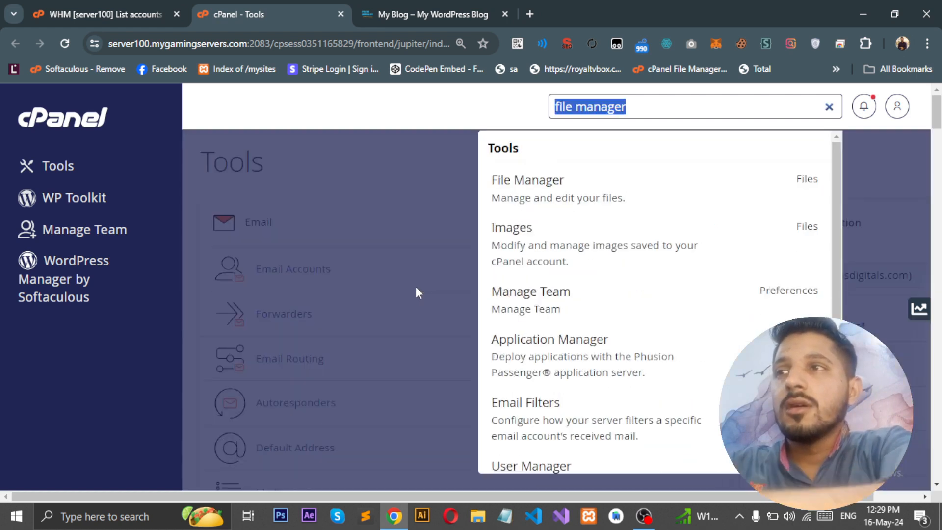
pyautogui.press('Return')
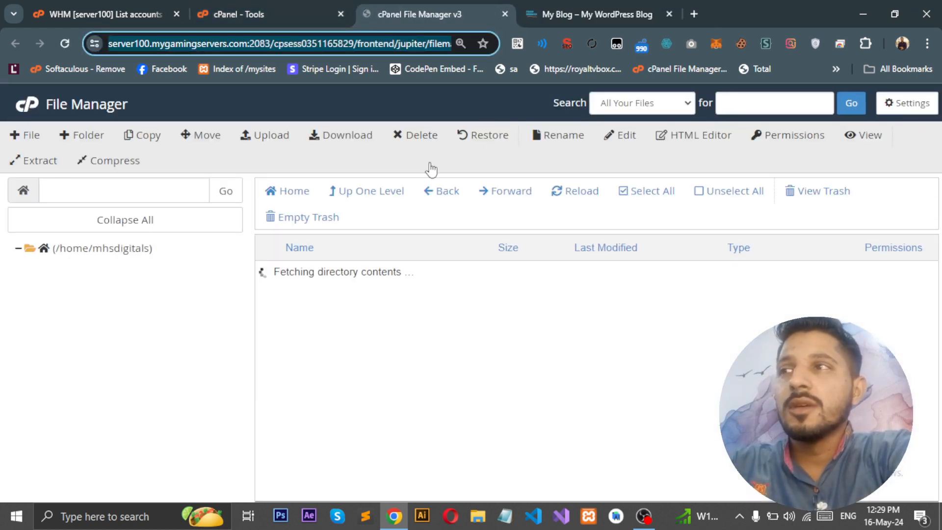
# - Scroll the home folder listing, then highlight the testing subdomain in the site's address
pyautogui.scroll(-10, 336, 369)
pyautogui.scroll(10, 335, 369)
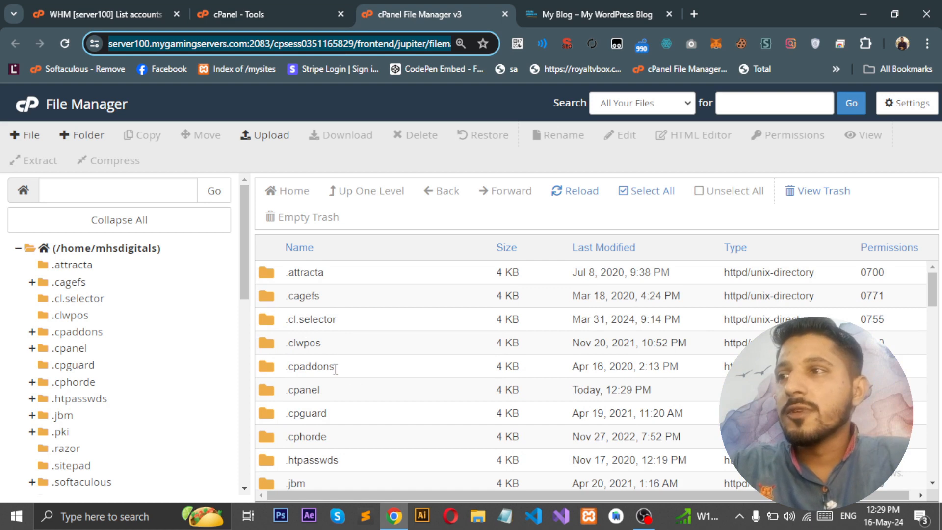
pyautogui.click(105, 15)
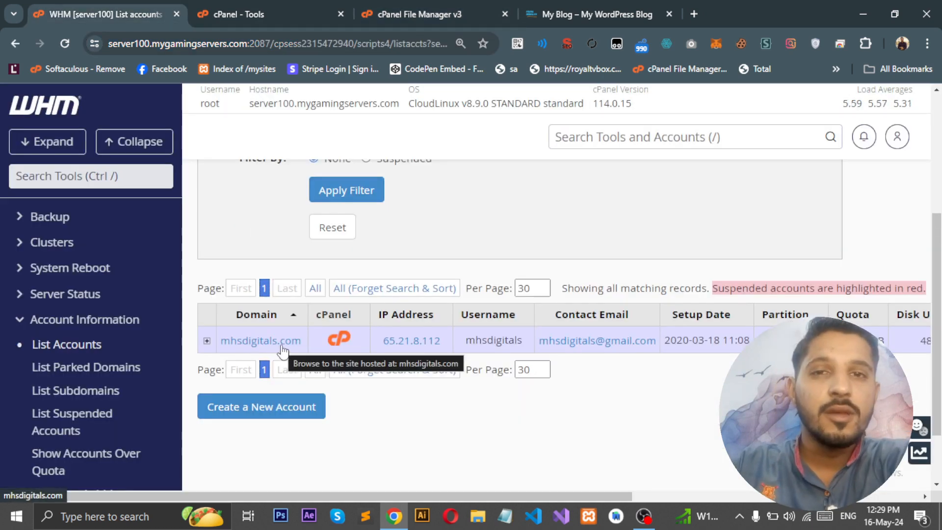
pyautogui.click(220, 7)
pyautogui.click(656, 7)
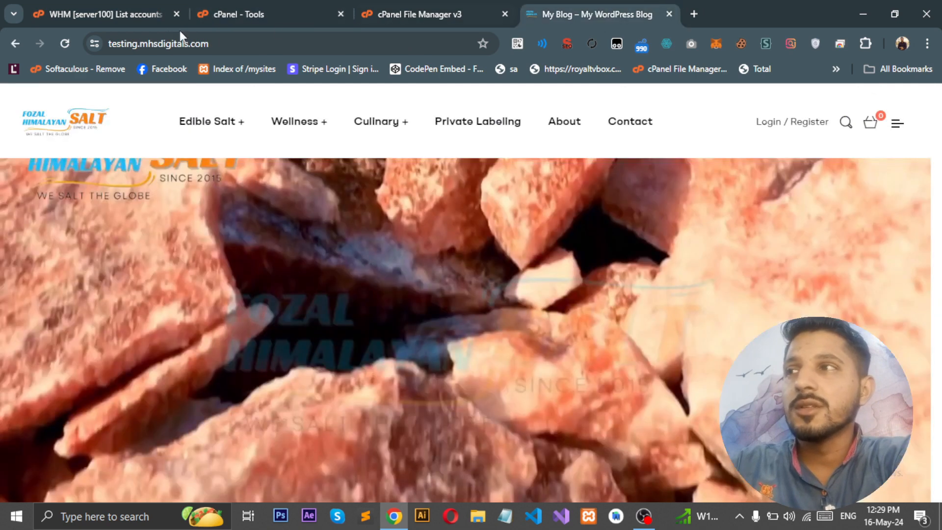
pyautogui.click(145, 48)
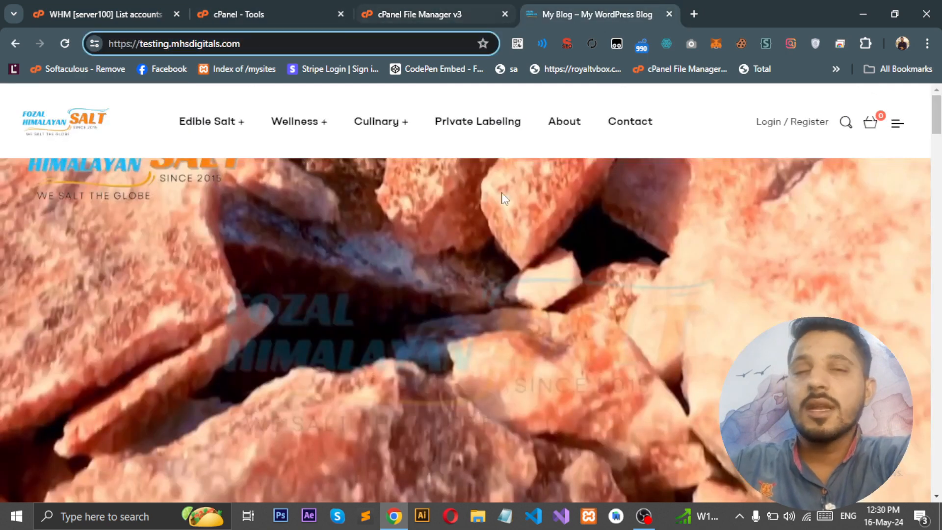
pyautogui.doubleClick(158, 46)
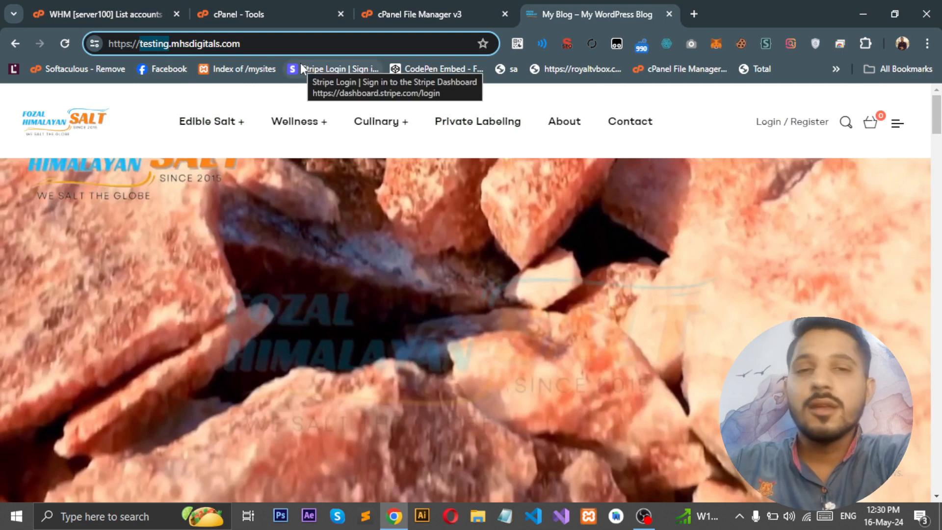
# - Replace the cPanel tool search with 'domains' to bring up the Domains page
pyautogui.click(417, 6)
pyautogui.click(301, 6)
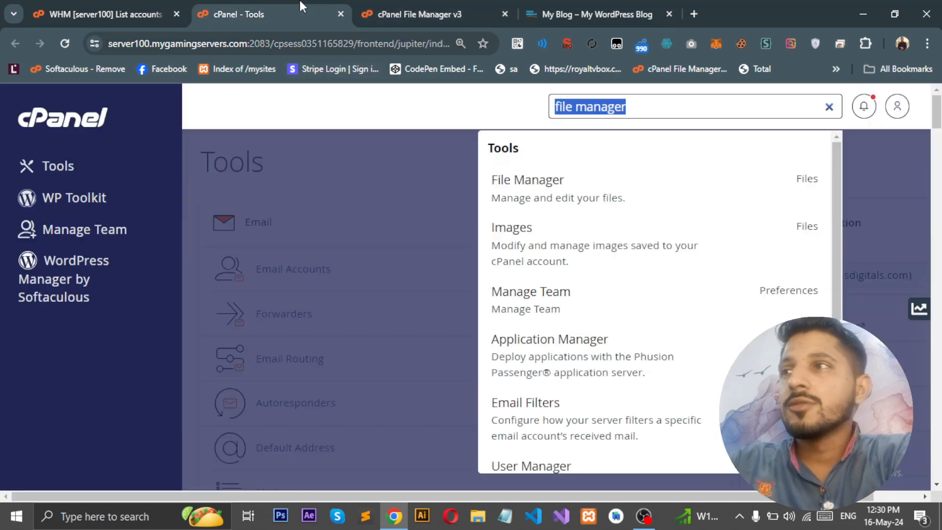
pyautogui.press('BackSpace')
pyautogui.write('domains')
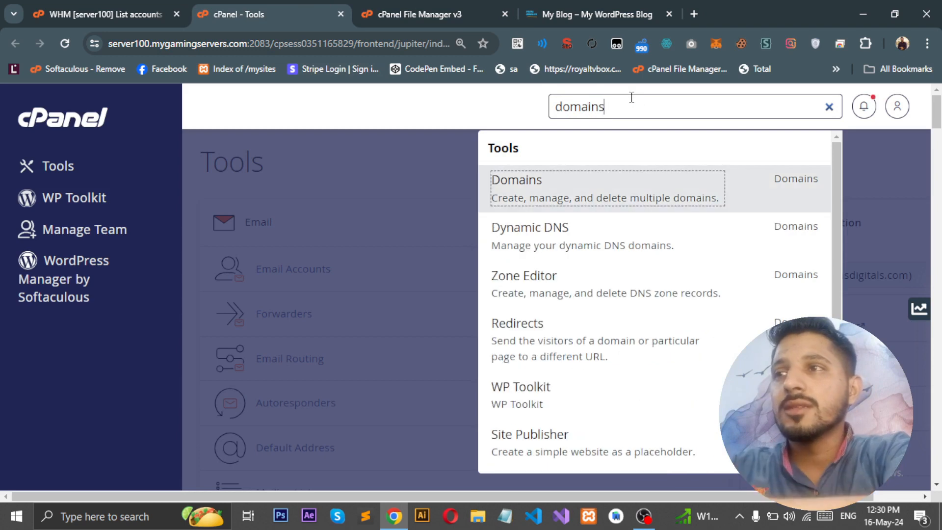
pyautogui.press('Return')
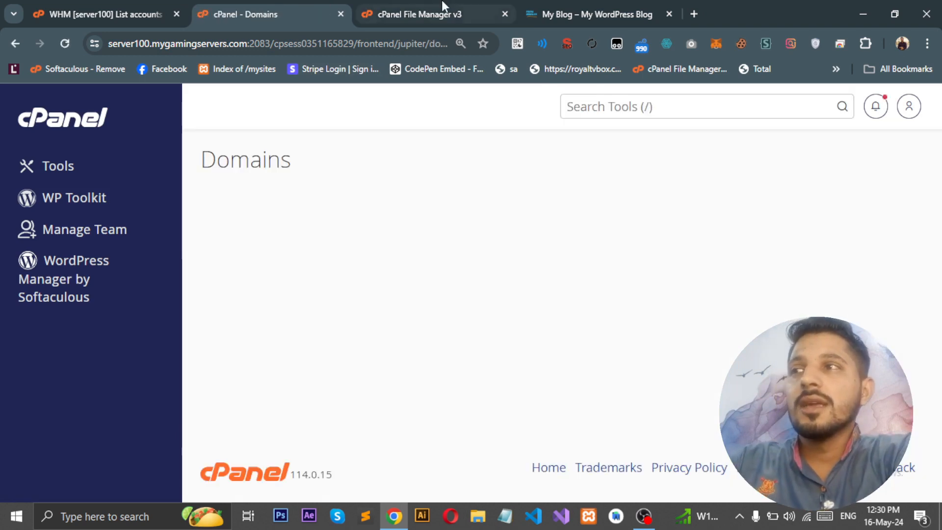
# - Look over the File Manager listing once more, close it, and return to the Domains list
pyautogui.click(441, 11)
pyautogui.scroll(-2, 373, 332)
pyautogui.scroll(-10, 373, 332)
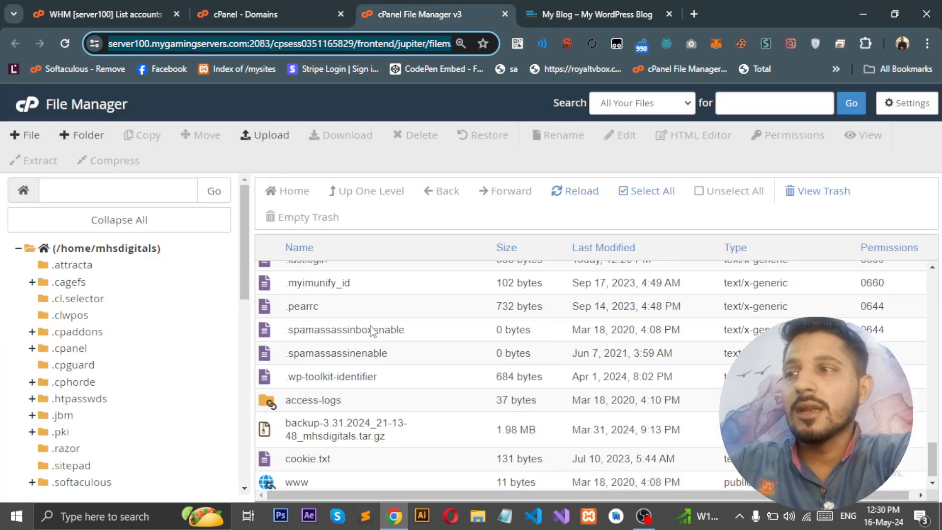
pyautogui.scroll(10, 458, 395)
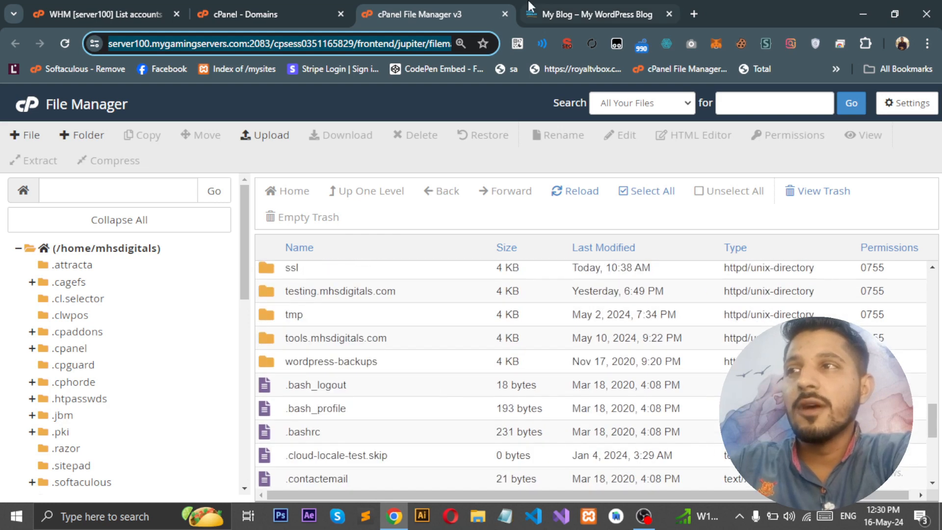
pyautogui.click(505, 14)
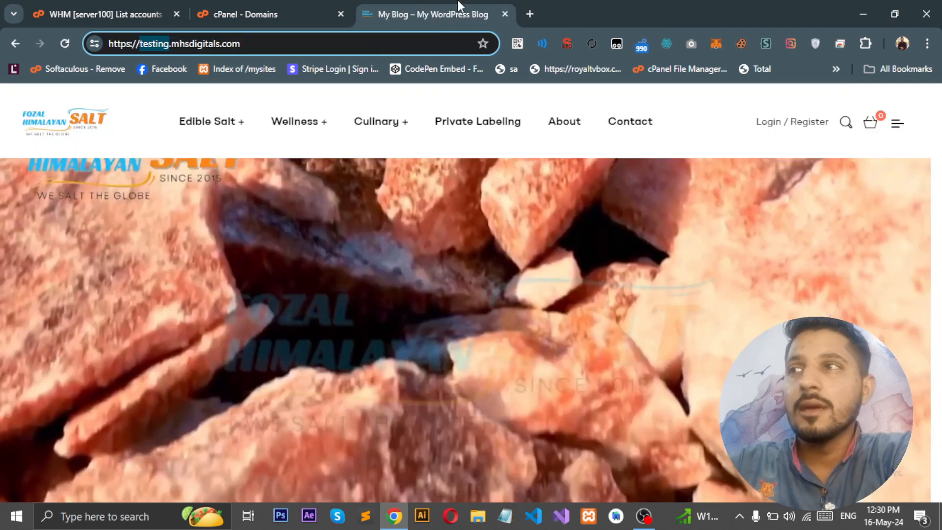
pyautogui.click(448, 254)
pyautogui.click(305, 7)
pyautogui.scroll(-6, 459, 351)
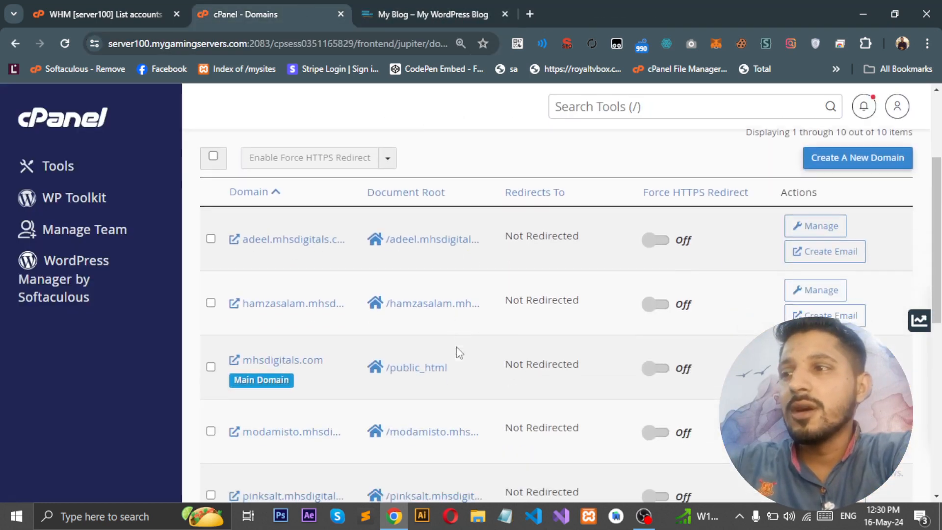
# - Find /testing.mhsdigitals.com in the Domains list and open its document root in File Manager
pyautogui.scroll(-5, 458, 352)
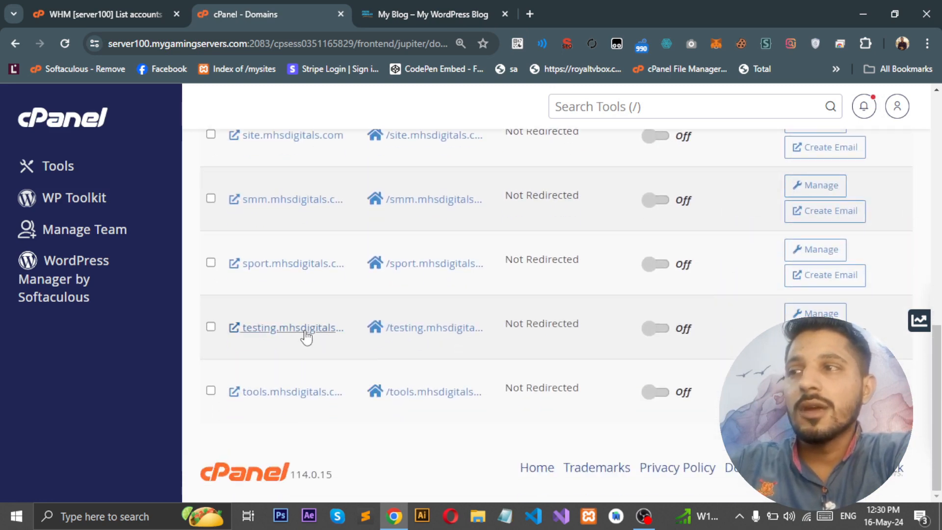
pyautogui.scroll(5, 309, 336)
pyautogui.scroll(4, 309, 337)
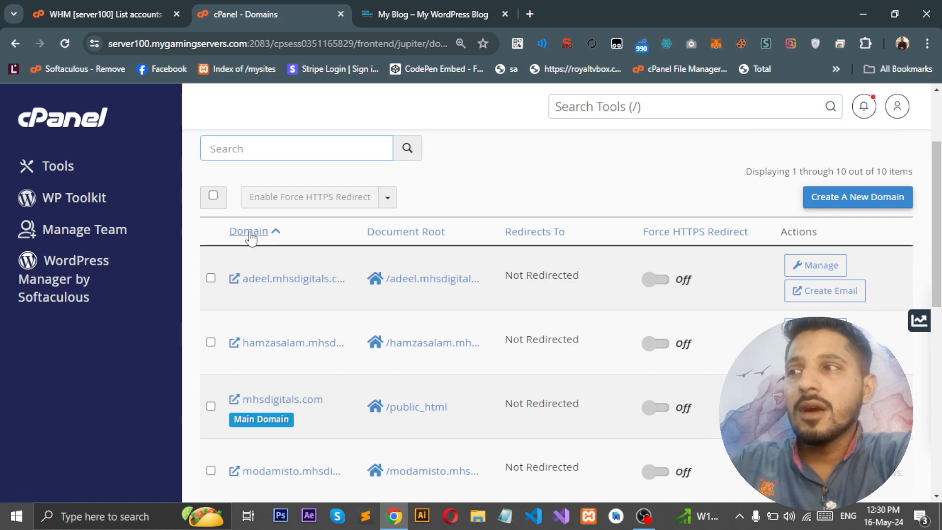
pyautogui.scroll(-5, 314, 385)
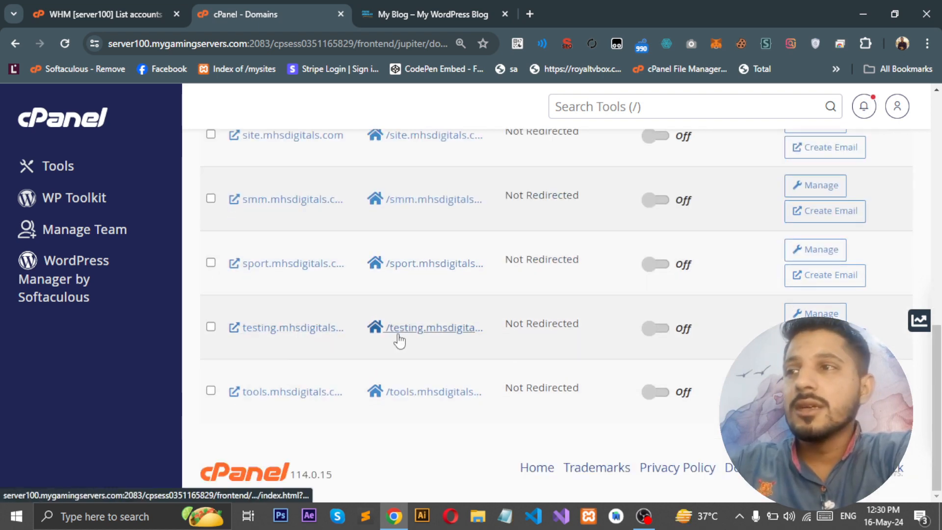
pyautogui.scroll(5, 420, 336)
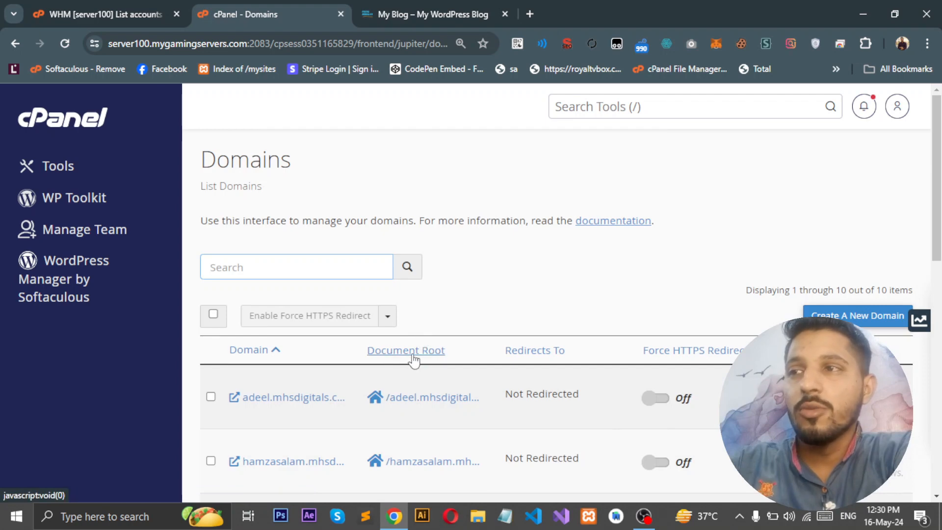
pyautogui.scroll(-5, 424, 358)
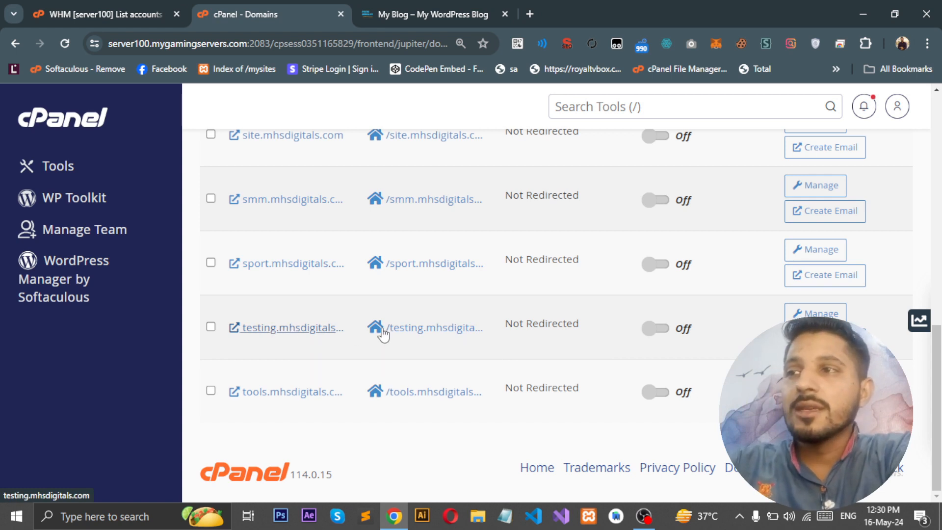
pyautogui.click(430, 327)
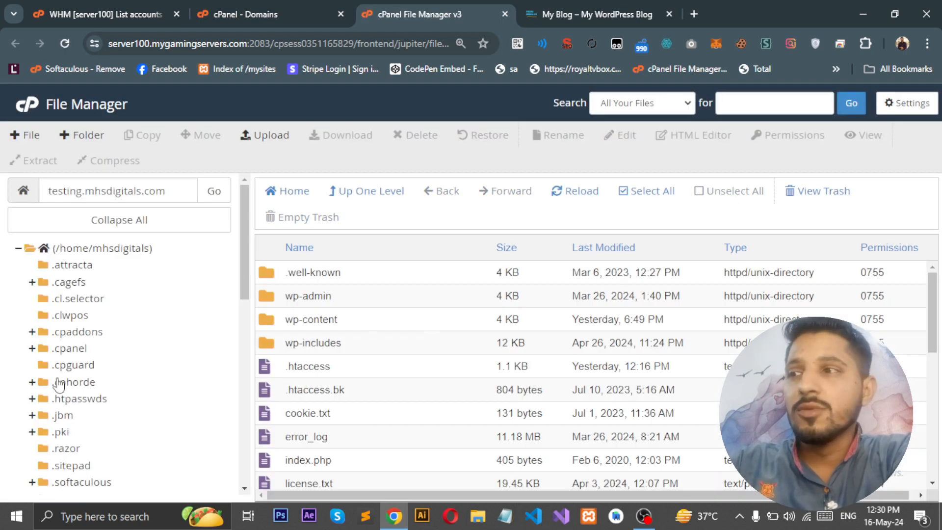
# - Open the testing.mhsdigitals.com folder and scroll through its WordPress files like wp-config.php
pyautogui.scroll(-10, 118, 422)
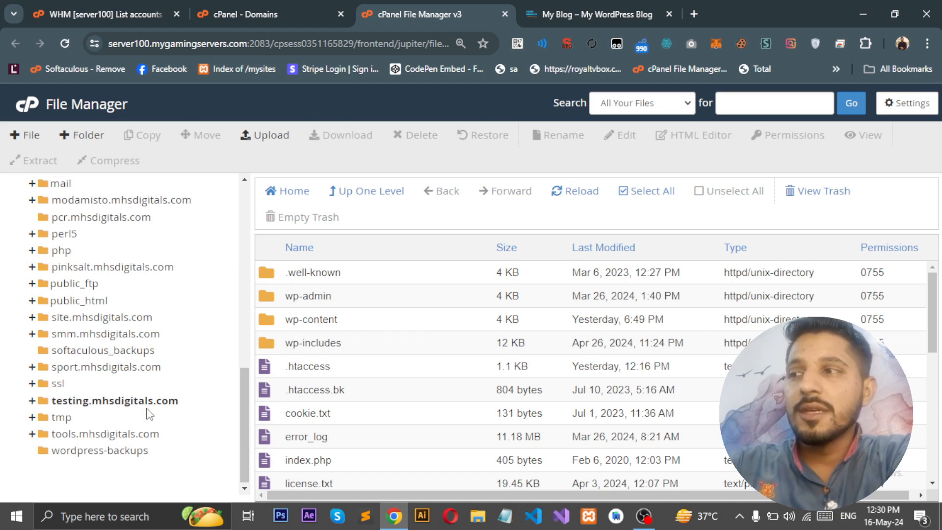
pyautogui.click(148, 401)
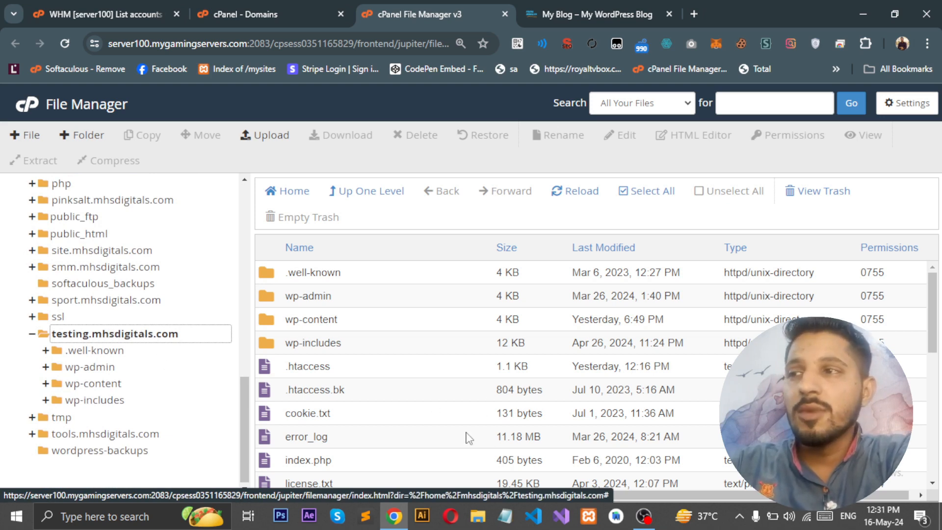
pyautogui.scroll(-5, 467, 438)
pyautogui.scroll(5, 583, 381)
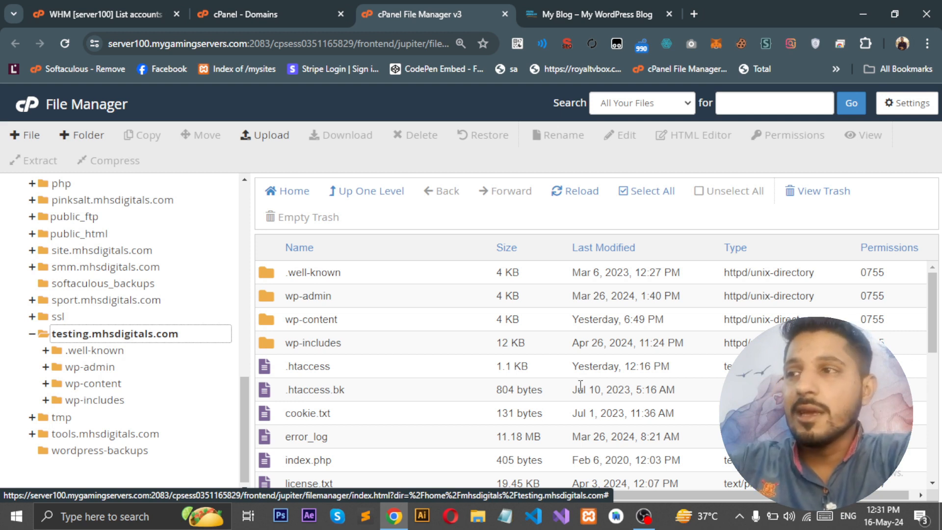
pyautogui.scroll(-3, 489, 405)
pyautogui.scroll(3, 489, 405)
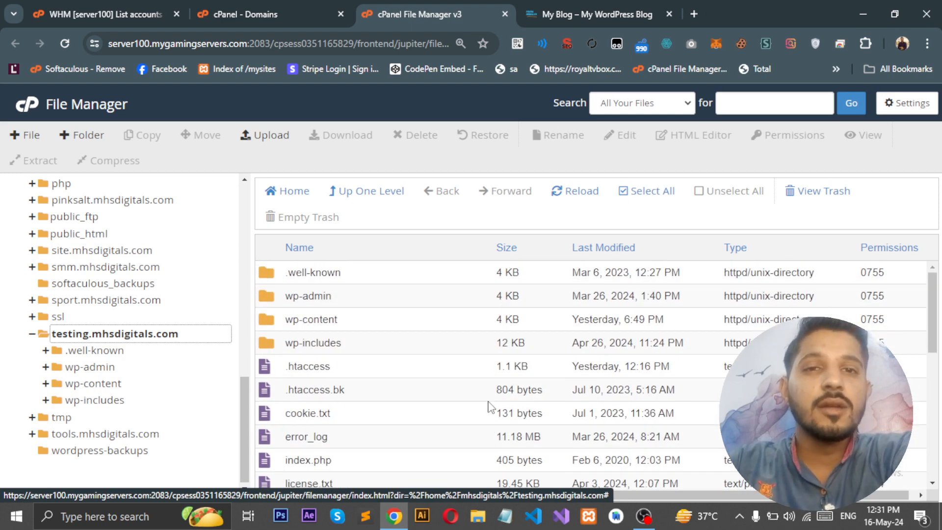
pyautogui.scroll(-5, 489, 406)
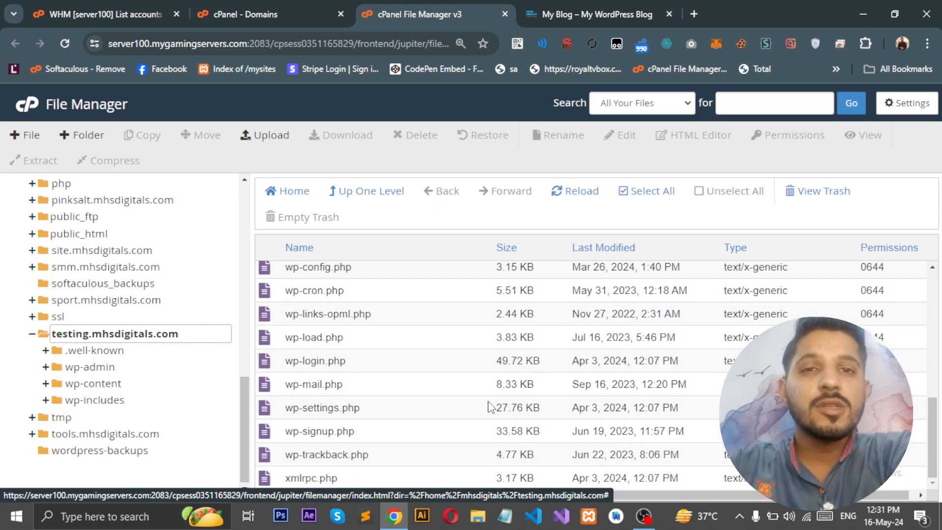
# - Select all files, then select .htaccess and start renaming it, keeping the name unchanged
pyautogui.click(640, 191)
pyautogui.scroll(5, 525, 383)
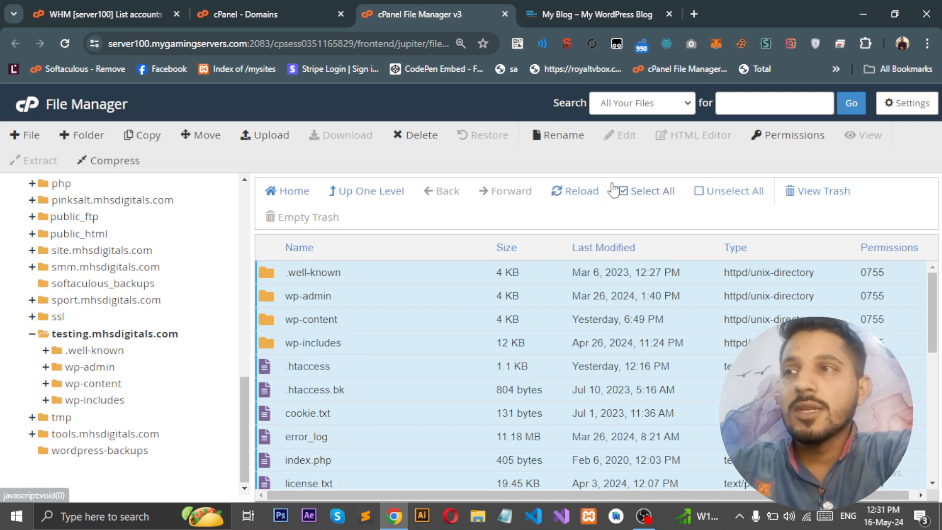
pyautogui.click(450, 345)
pyautogui.click(327, 367)
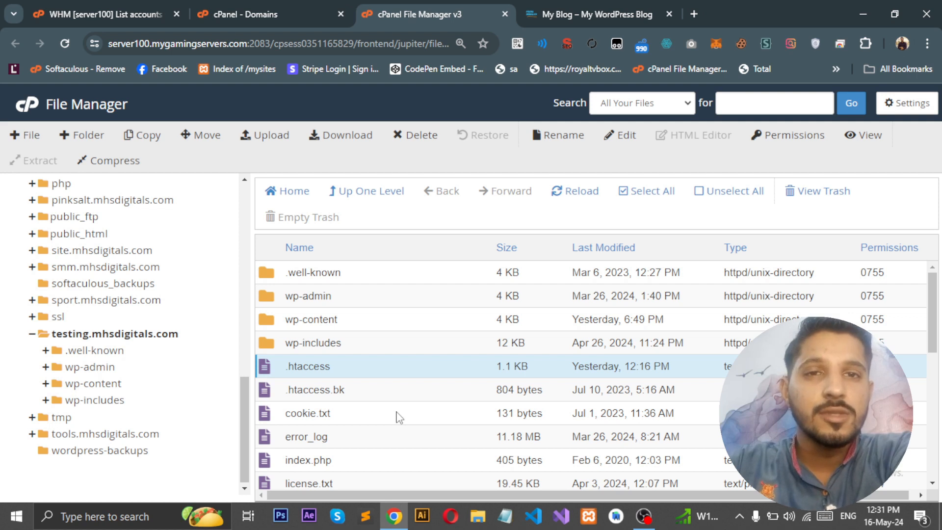
pyautogui.doubleClick(305, 366)
pyautogui.click(288, 369)
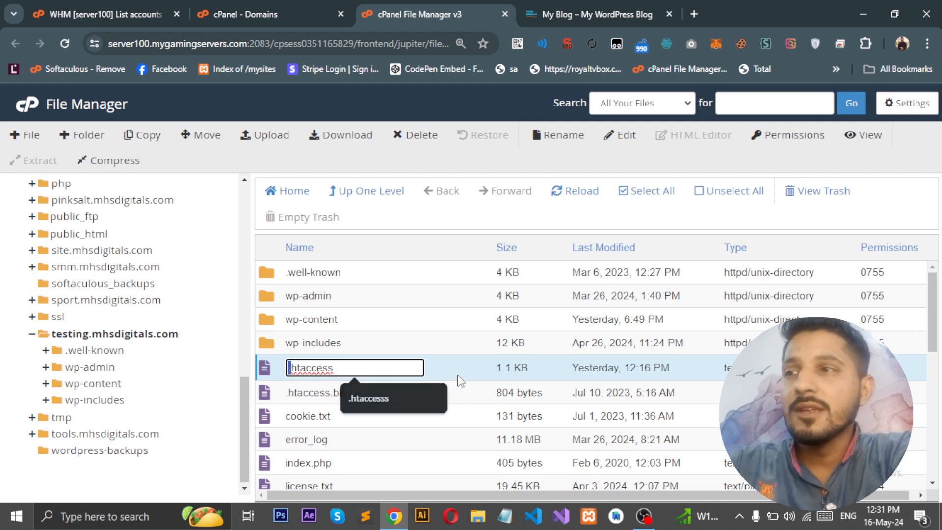
pyautogui.press('Return')
# - Select .htaccess.bk and uncheck Show Hidden Files (dotfiles) in Preferences
pyautogui.click(444, 395)
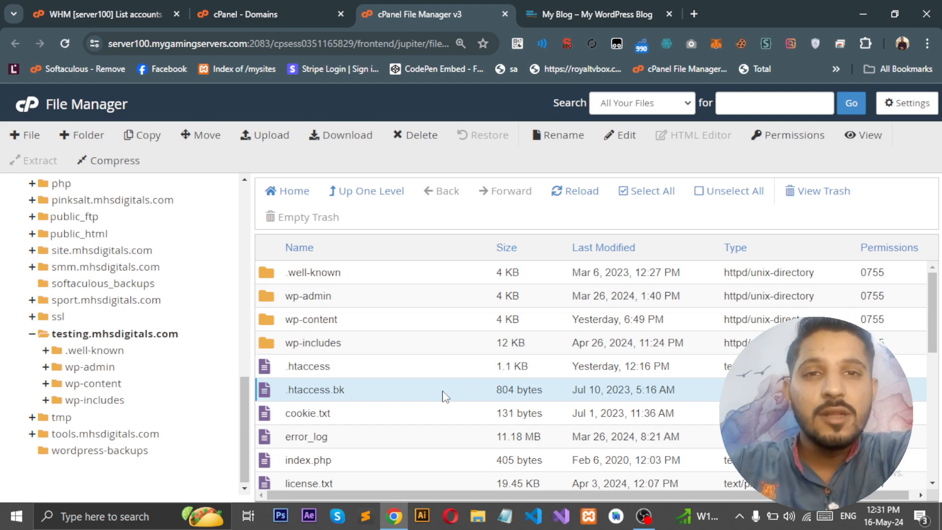
pyautogui.click(908, 103)
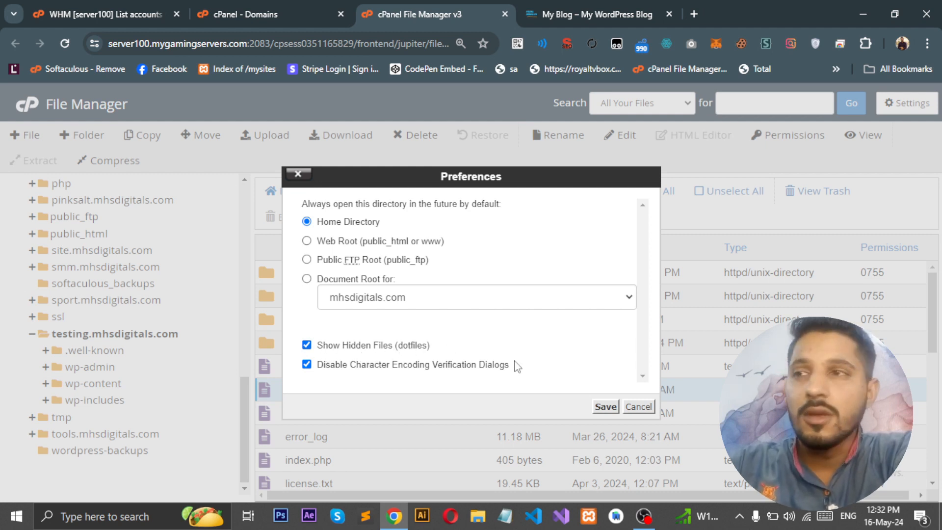
pyautogui.click(380, 345)
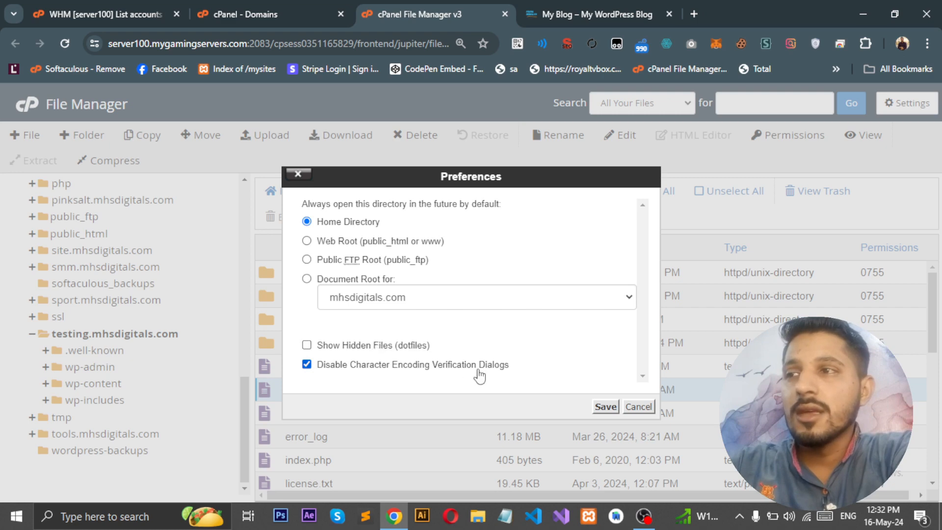
# - Save the preferences with dotfiles hidden, then select all files and pick error_log
pyautogui.click(605, 406)
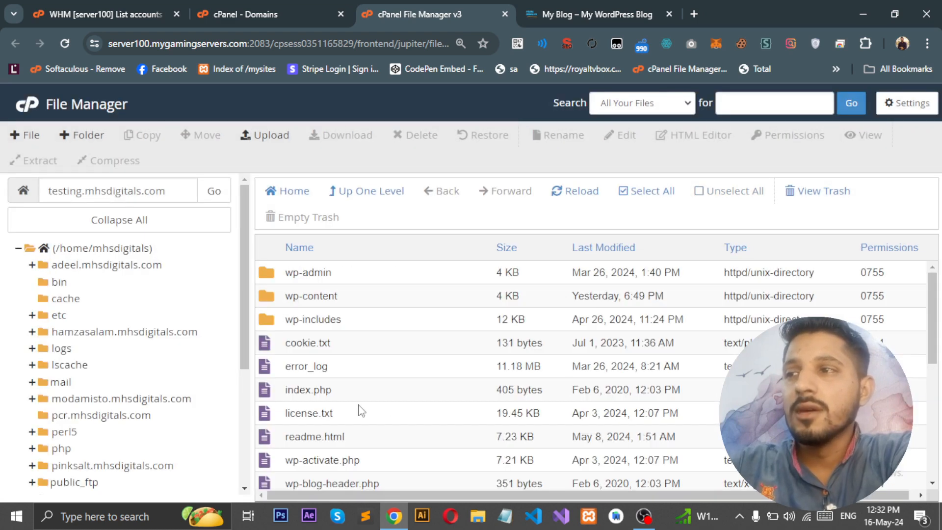
pyautogui.scroll(-5, 358, 410)
pyautogui.scroll(3, 360, 409)
pyautogui.scroll(3, 360, 409)
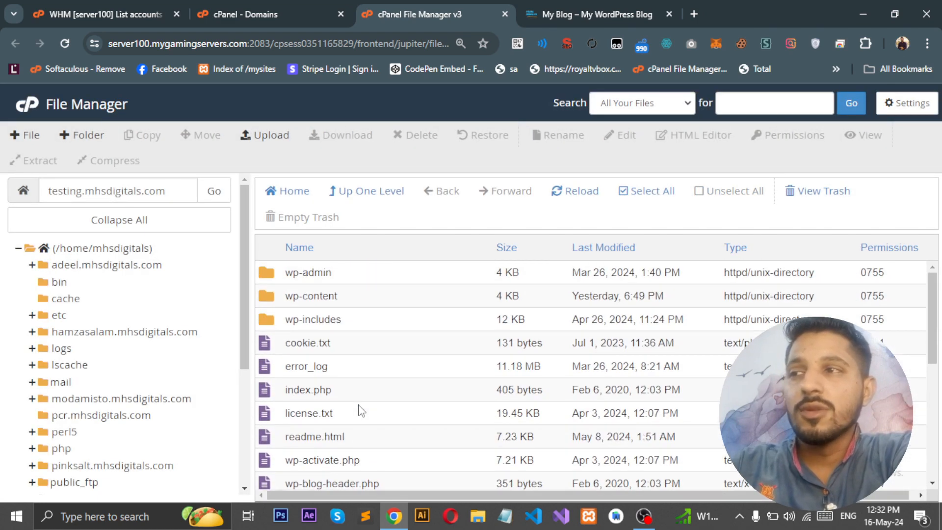
pyautogui.click(633, 193)
pyautogui.rightClick(453, 328)
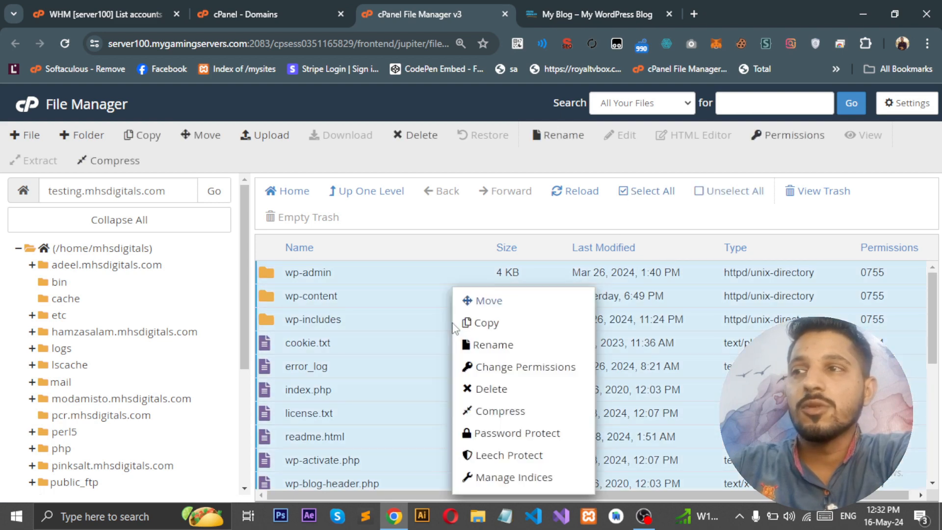
pyautogui.click(397, 366)
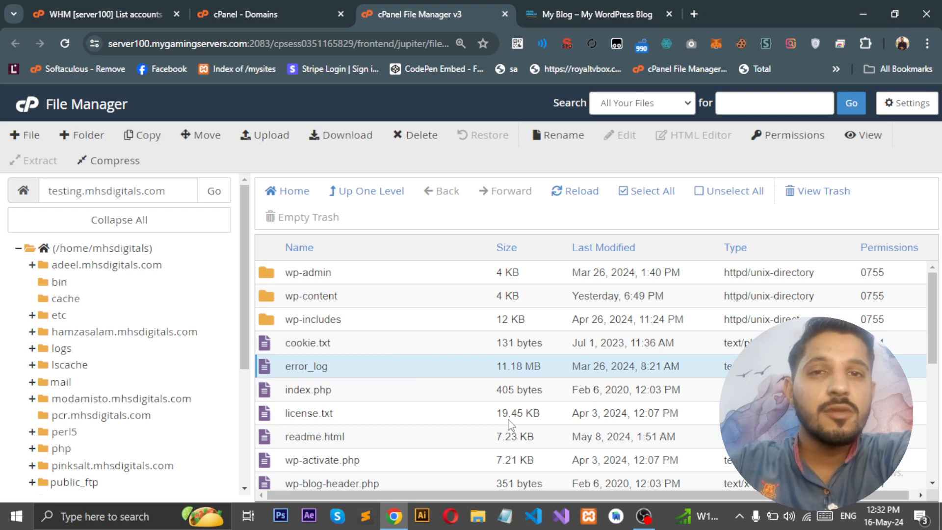
# - Re-enable Show Hidden Files (dotfiles) in Preferences and save so .htaccess reappears
pyautogui.click(898, 104)
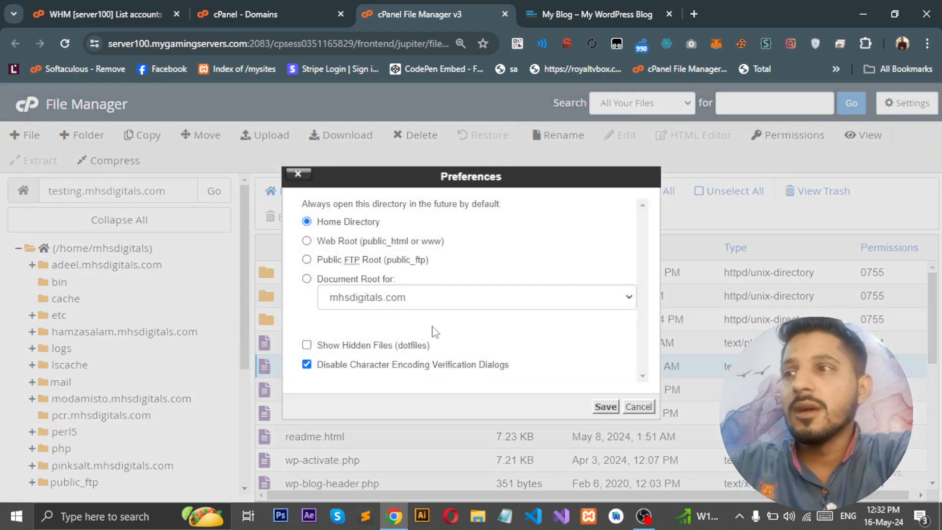
pyautogui.click(396, 349)
pyautogui.click(605, 406)
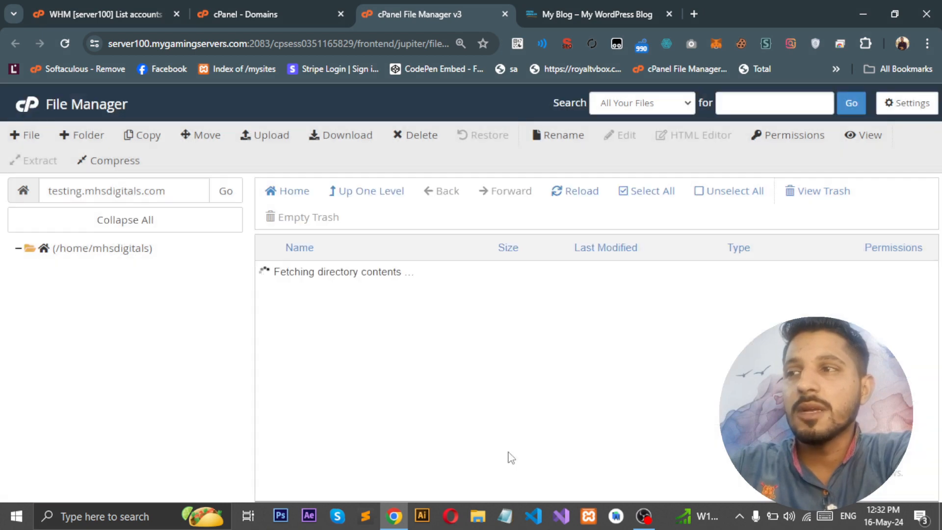
pyautogui.scroll(-5, 410, 406)
pyautogui.scroll(5, 411, 406)
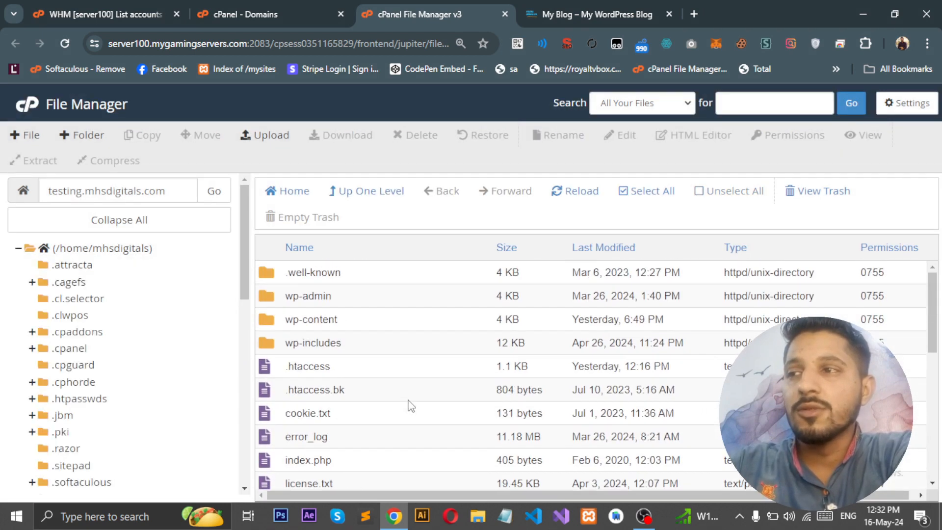
# - Compress all selected site files as a Zip Archive named 'website backup.zip'
pyautogui.click(636, 192)
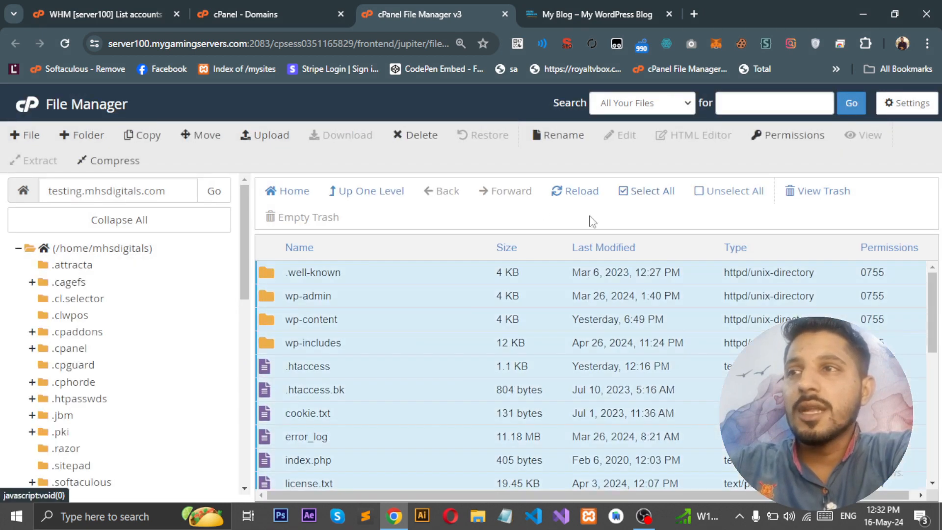
pyautogui.rightClick(463, 297)
pyautogui.click(496, 411)
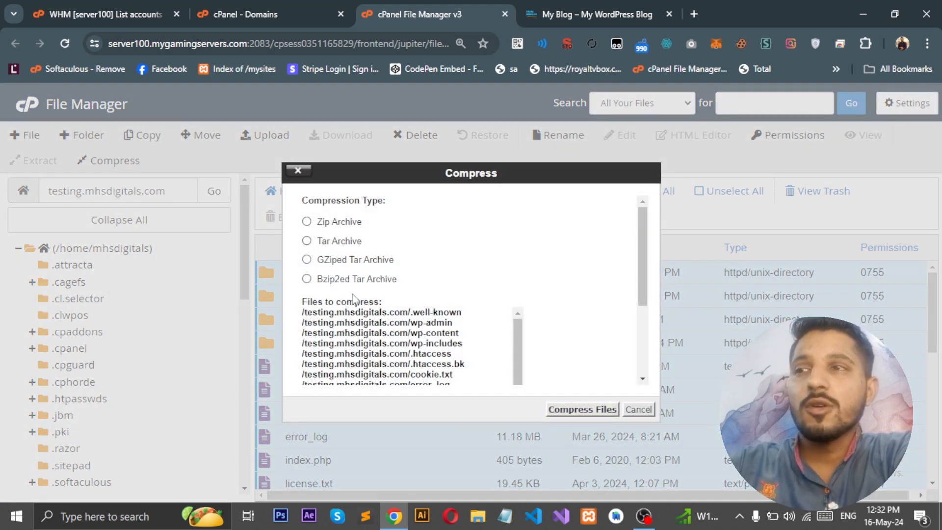
pyautogui.click(334, 222)
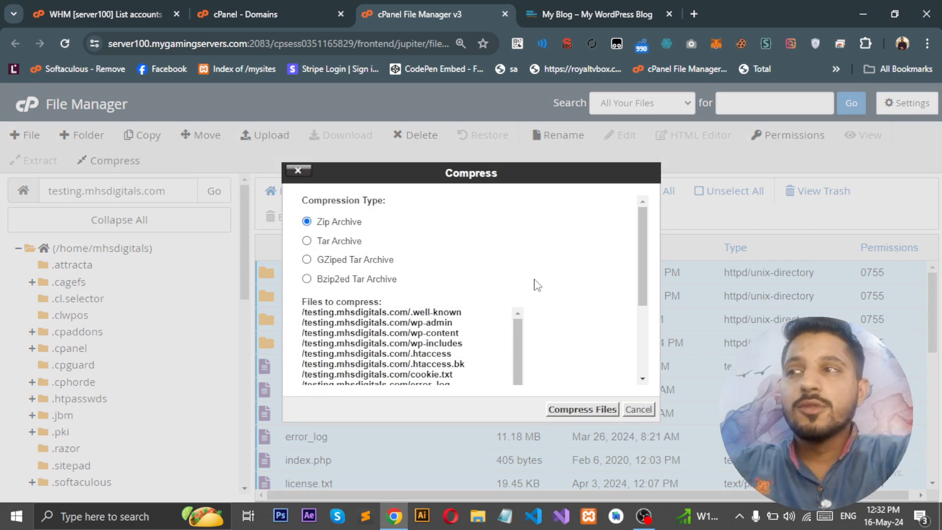
pyautogui.scroll(-3, 550, 295)
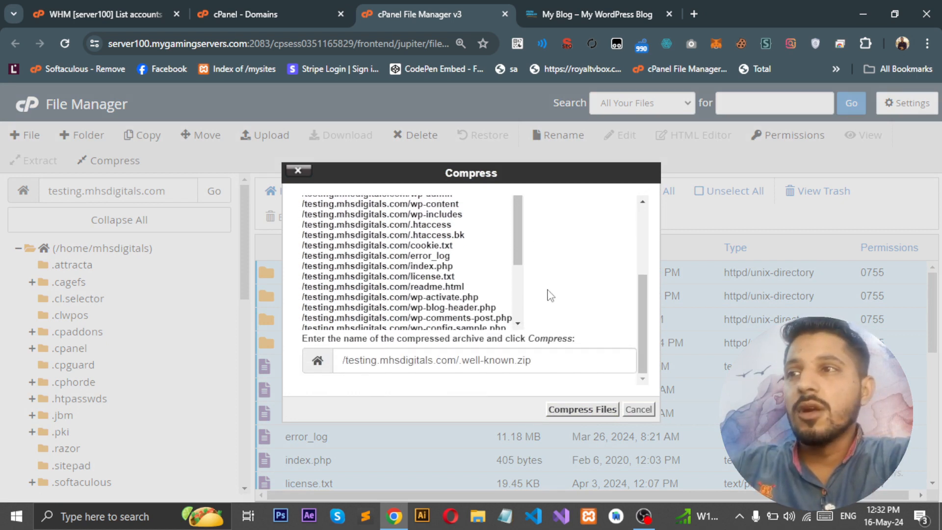
pyautogui.moveTo(458, 363); pyautogui.dragTo(546, 363)
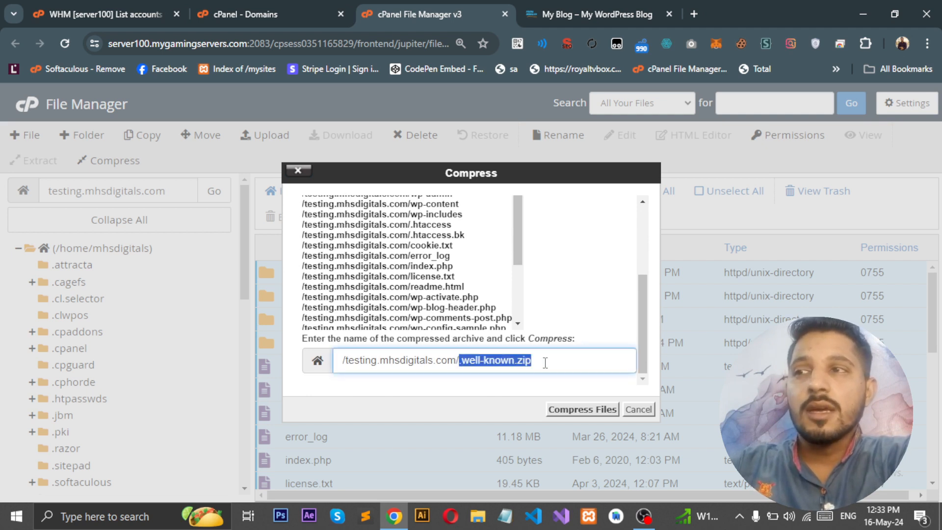
pyautogui.click(545, 363)
pyautogui.moveTo(460, 364); pyautogui.dragTo(514, 364)
pyautogui.press('BackSpace')
pyautogui.write('website backu')
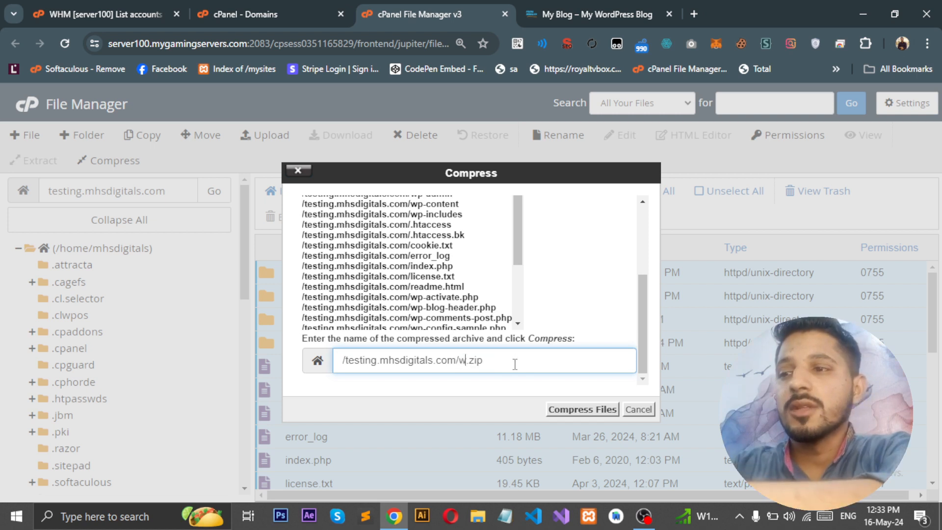
pyautogui.write('p')
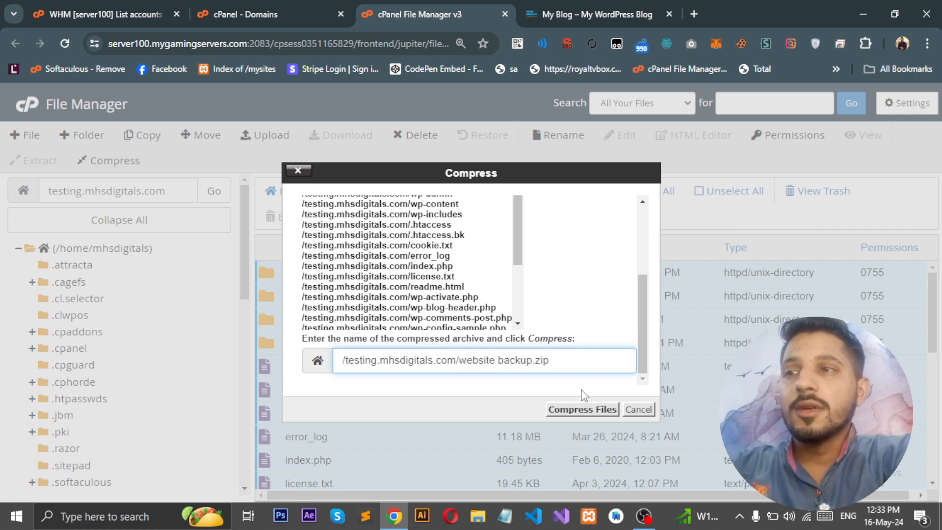
pyautogui.click(581, 410)
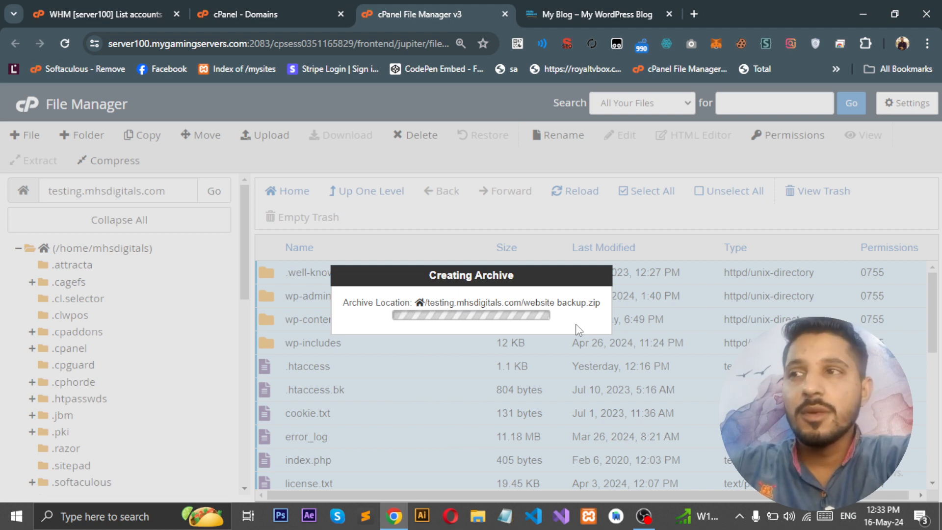
# - Check the new archive name in the compression results and close the dialog
pyautogui.moveTo(524, 302); pyautogui.dragTo(607, 309)
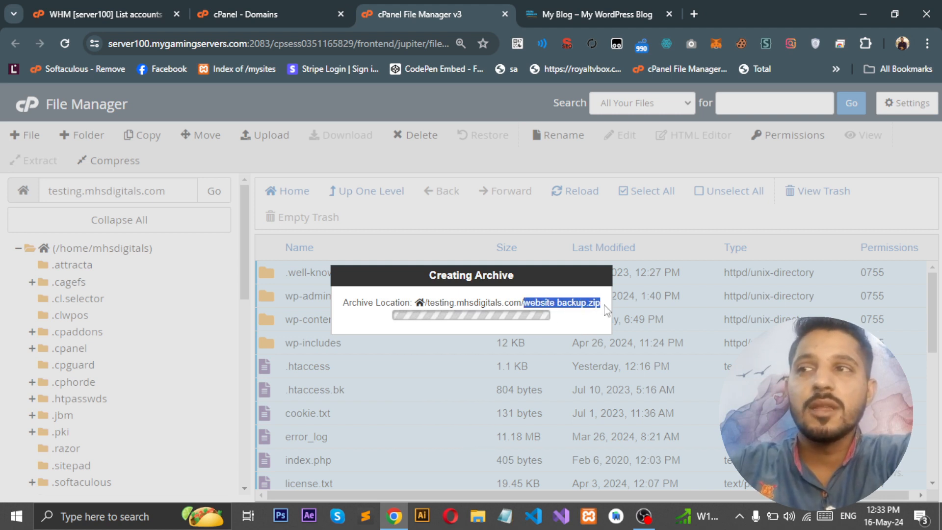
pyautogui.click(598, 307)
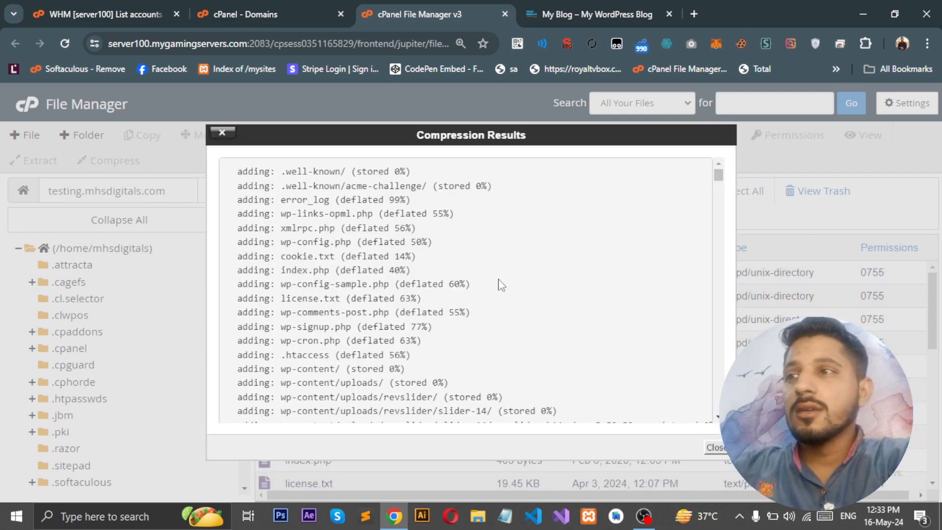
pyautogui.click(715, 447)
pyautogui.scroll(-10, 532, 403)
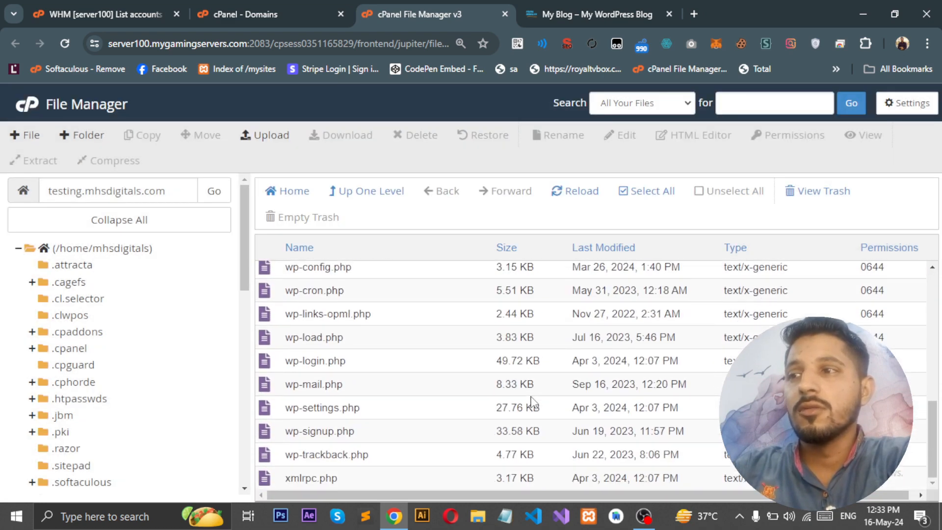
pyautogui.scroll(5, 533, 397)
# - Reload the File Manager listing so website backup.zip appears
pyautogui.click(414, 402)
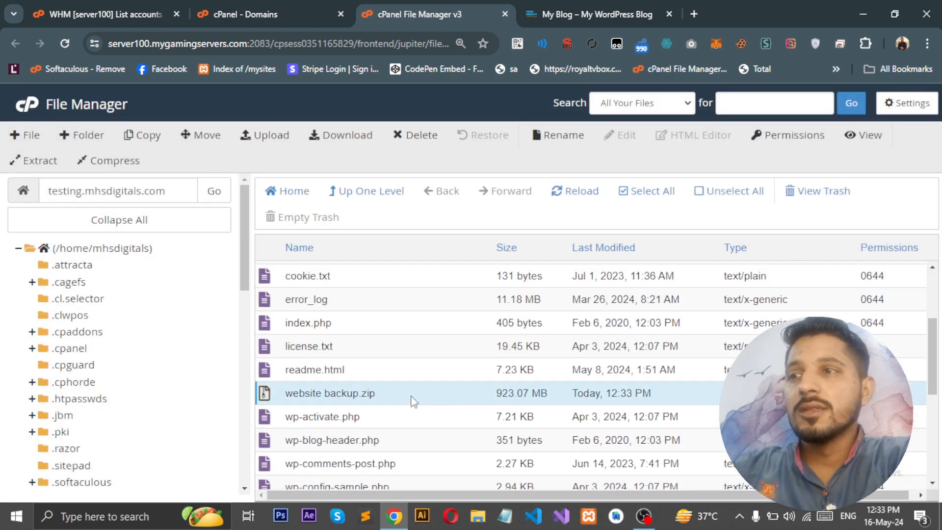
pyautogui.rightClick(413, 402)
pyautogui.click(382, 378)
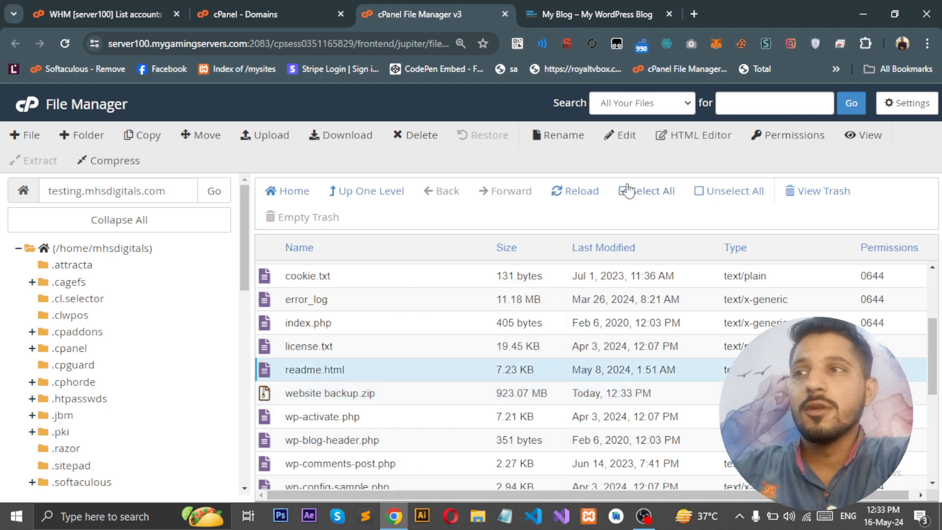
pyautogui.click(583, 196)
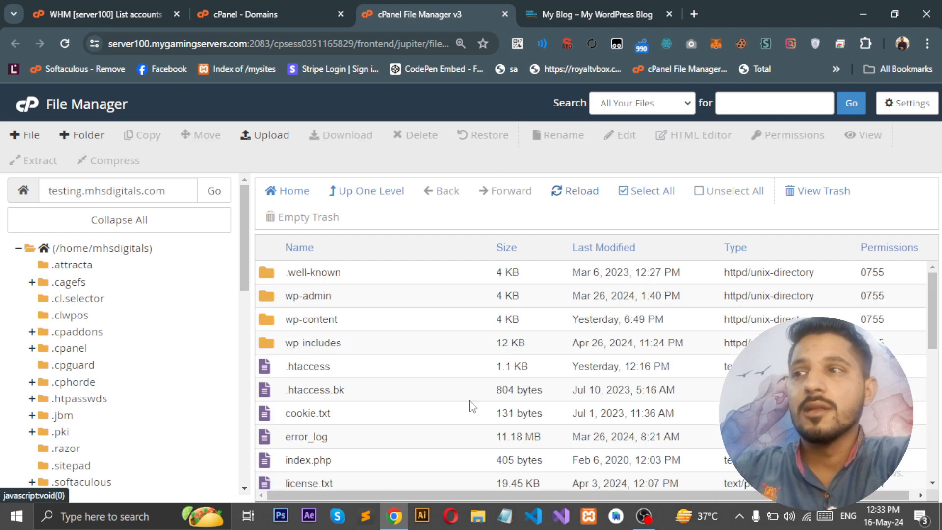
pyautogui.click(573, 191)
pyautogui.scroll(-5, 525, 388)
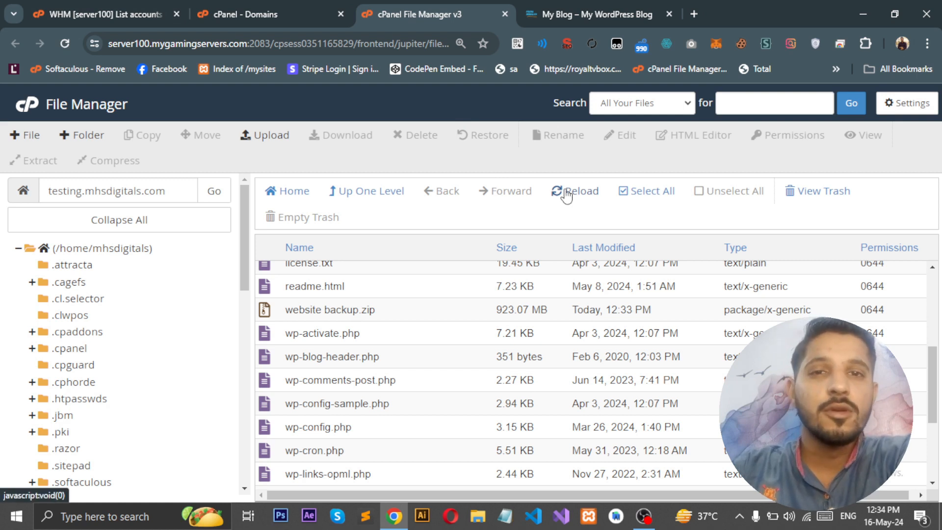
# - Download the 923 MB website backup.zip archive to the computer
pyautogui.click(391, 312)
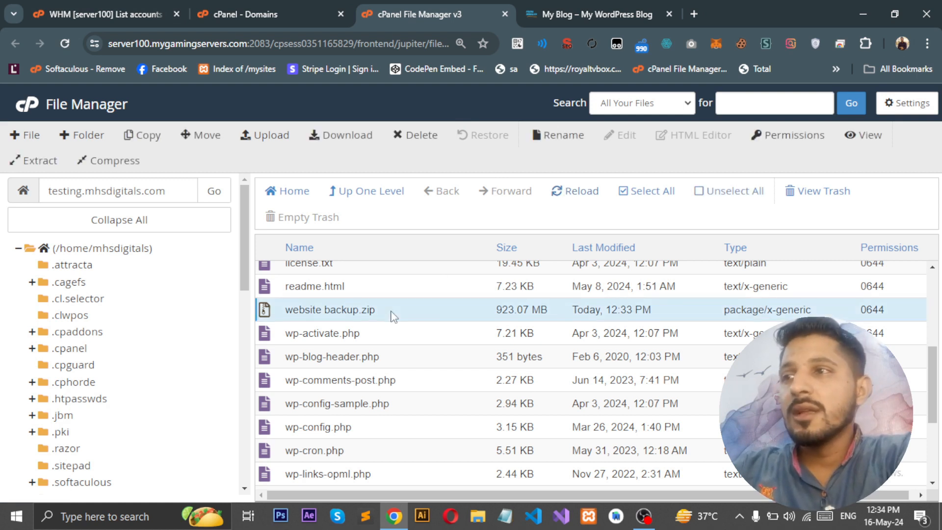
pyautogui.rightClick(392, 312)
pyautogui.click(420, 301)
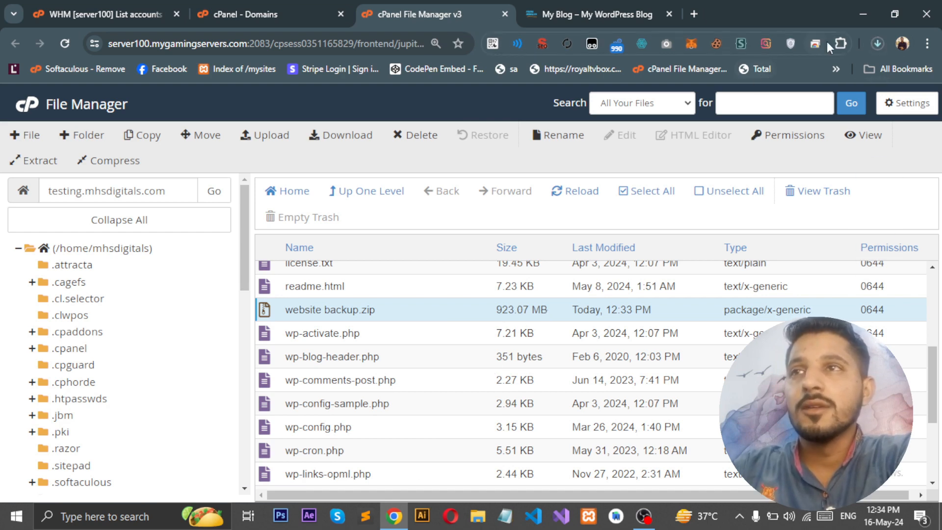
pyautogui.click(873, 41)
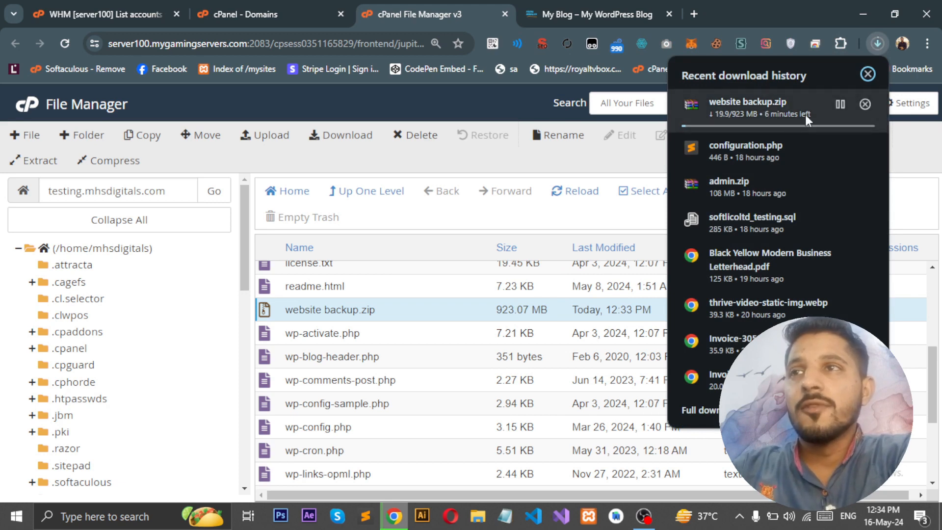
pyautogui.click(486, 6)
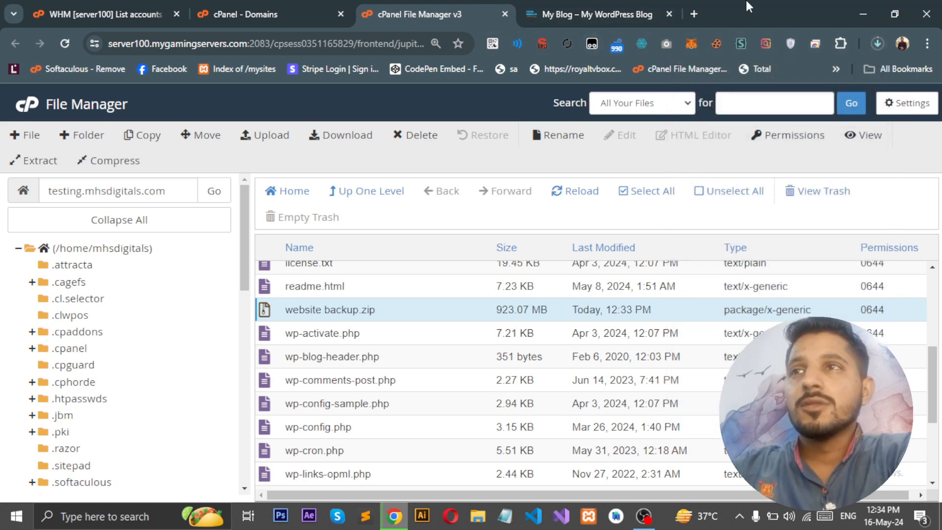
pyautogui.click(878, 43)
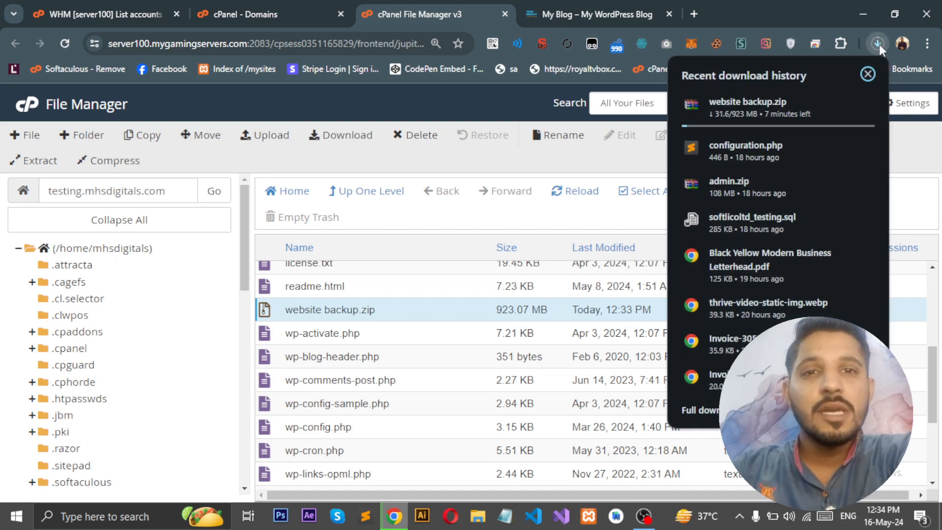
pyautogui.click(880, 44)
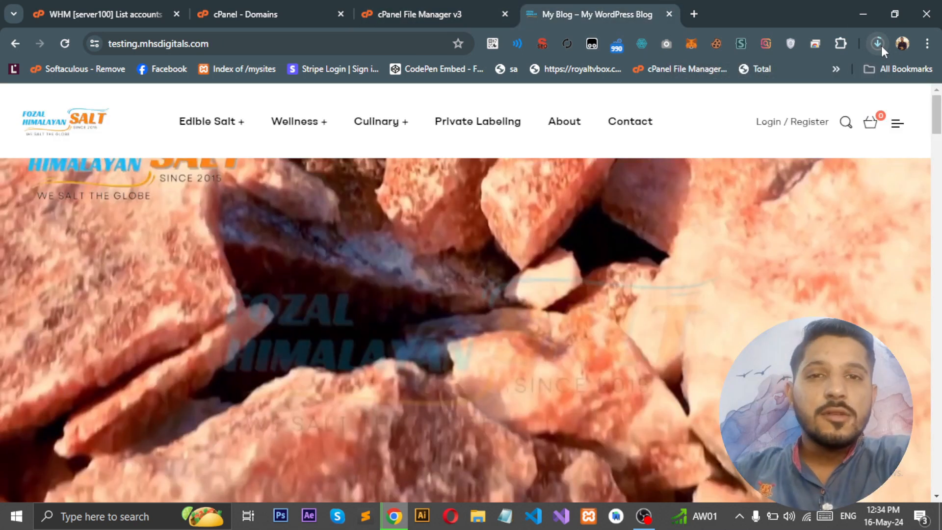
pyautogui.click(877, 43)
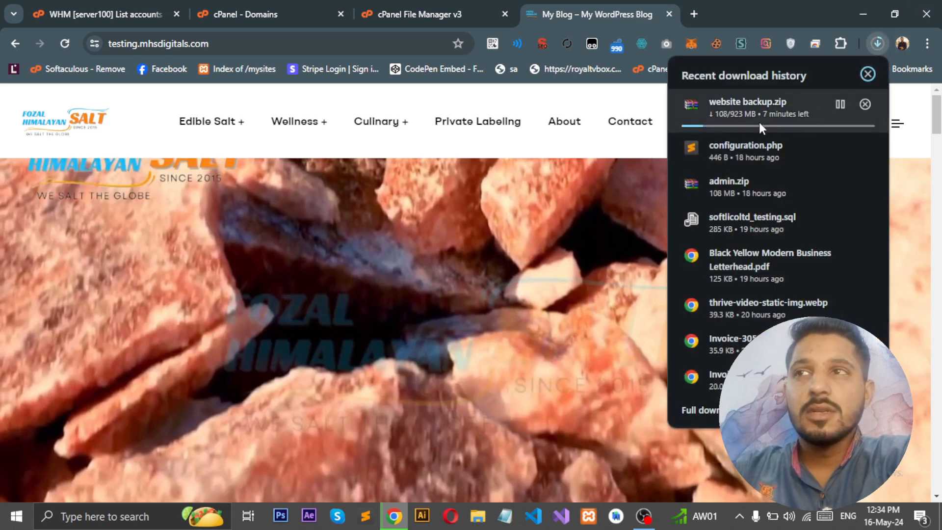
pyautogui.click(584, 6)
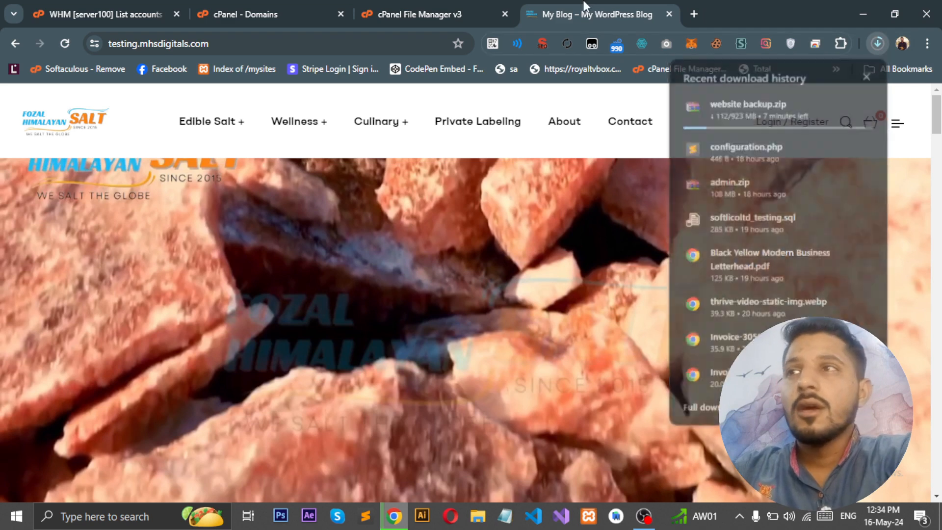
pyautogui.click(468, 3)
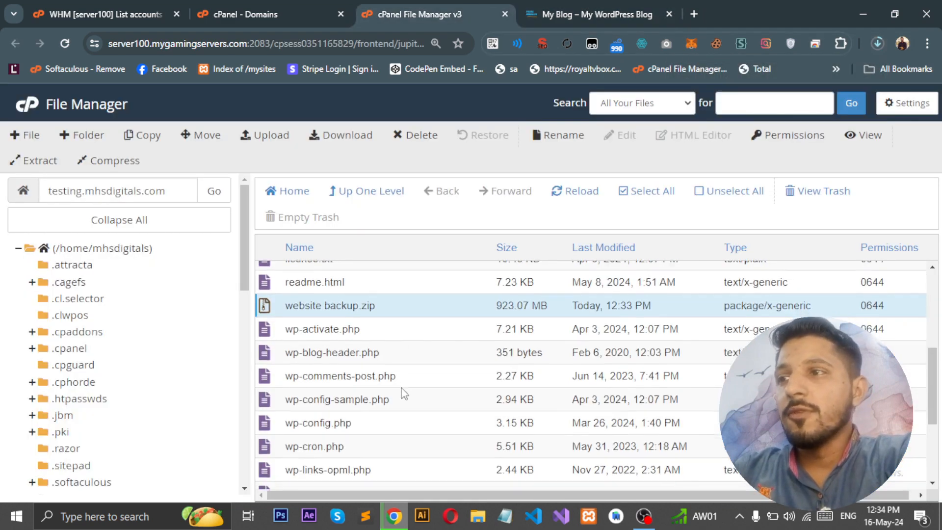
pyautogui.scroll(-2, 403, 393)
pyautogui.click(590, 4)
pyautogui.click(878, 43)
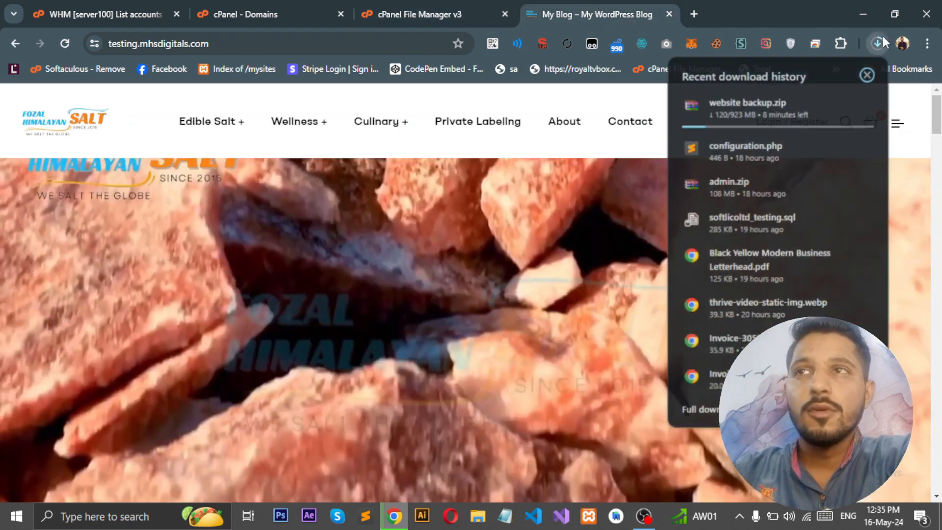
pyautogui.click(479, 6)
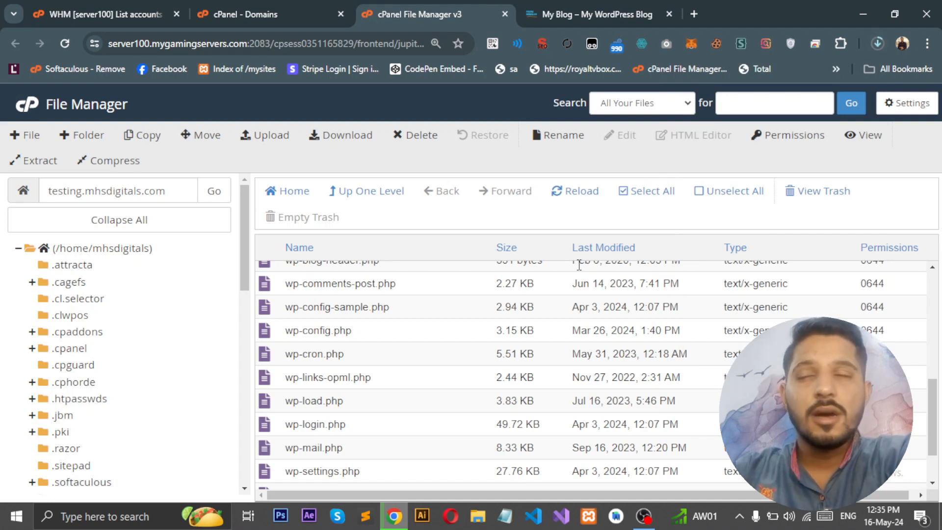
# - Select wp-config.php and choose Edit from its right-click actions
pyautogui.scroll(-2, 489, 440)
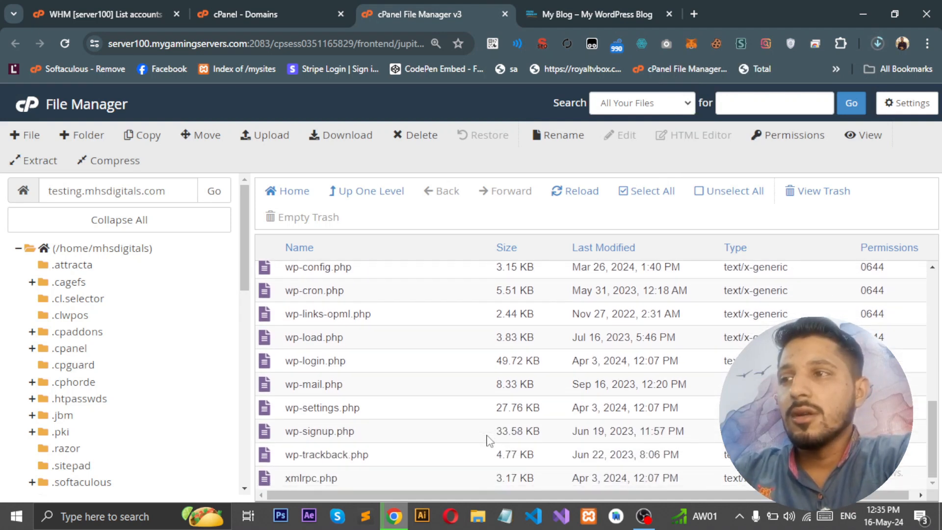
pyautogui.scroll(5, 488, 440)
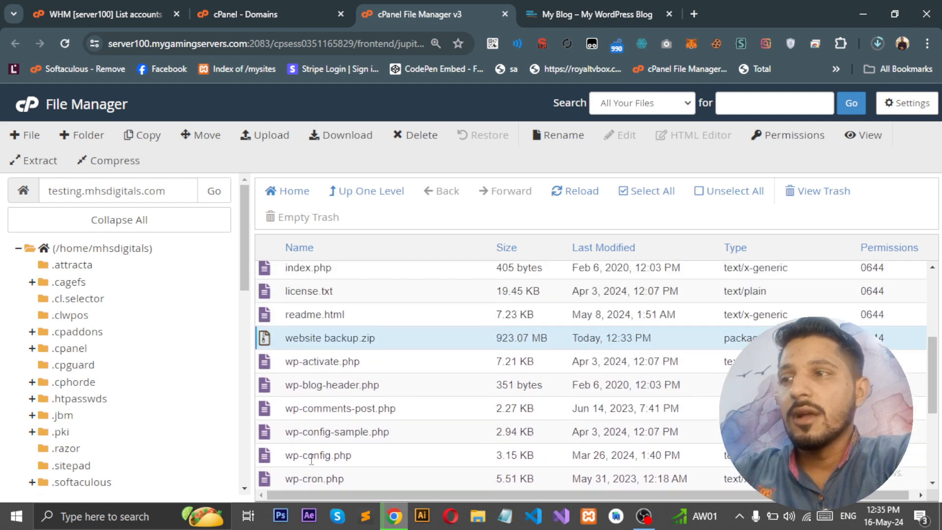
pyautogui.click(314, 457)
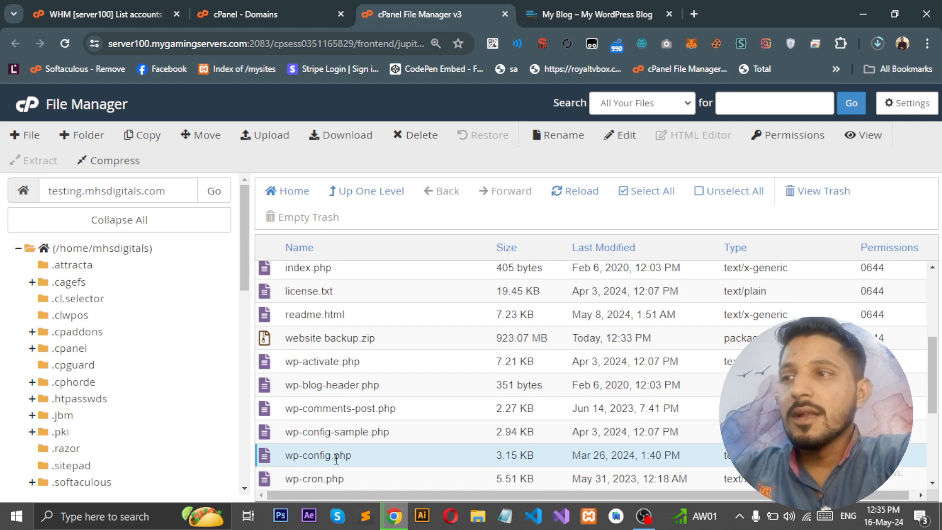
pyautogui.rightClick(336, 458)
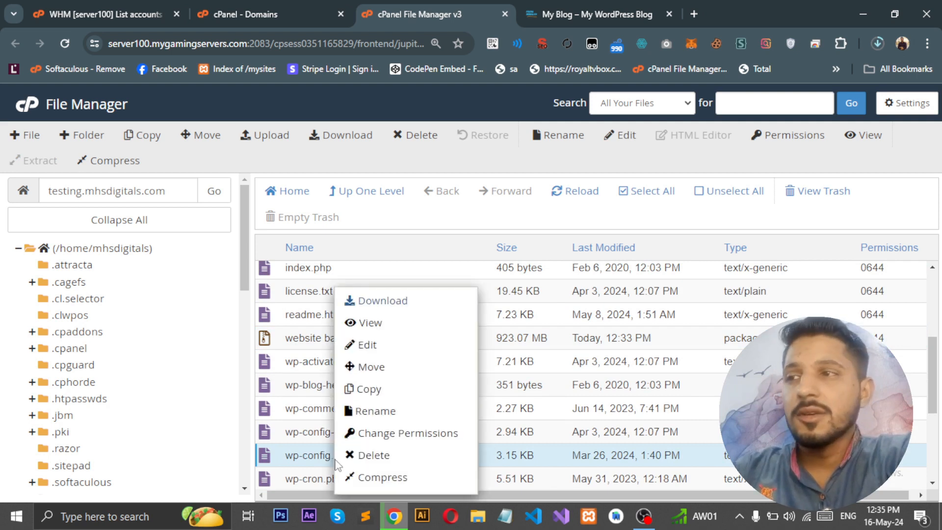
pyautogui.click(370, 346)
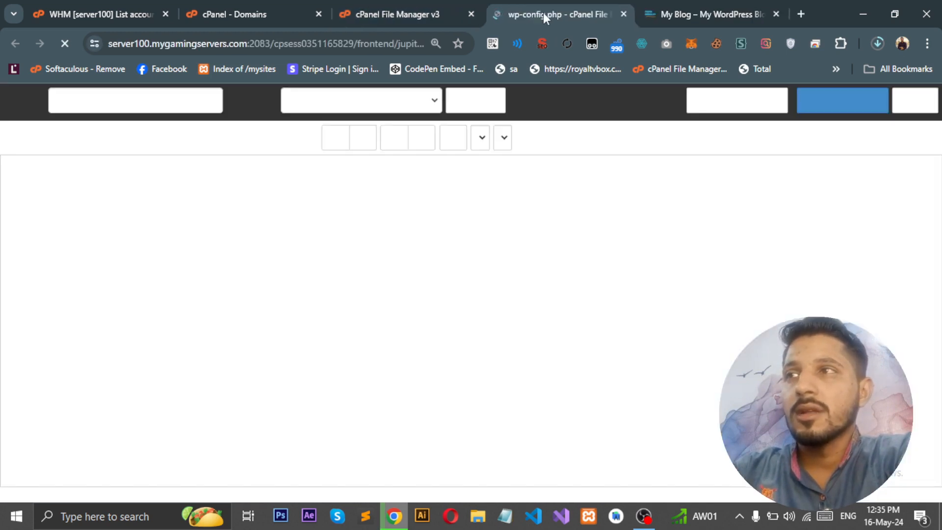
# - Select the DB_NAME value on line 23 of wp-config.php and copy it
pyautogui.click(474, 360)
pyautogui.scroll(-1, 474, 359)
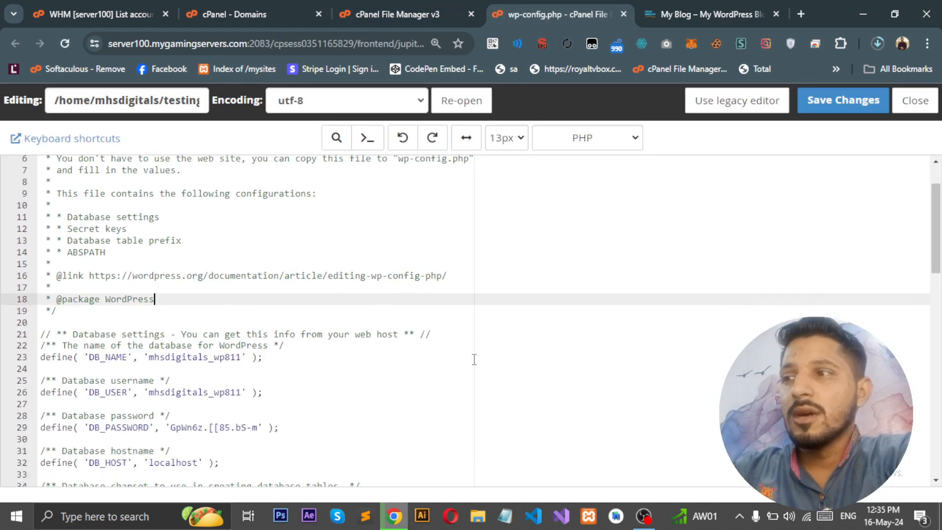
pyautogui.scroll(-2, 474, 360)
pyautogui.doubleClick(179, 277)
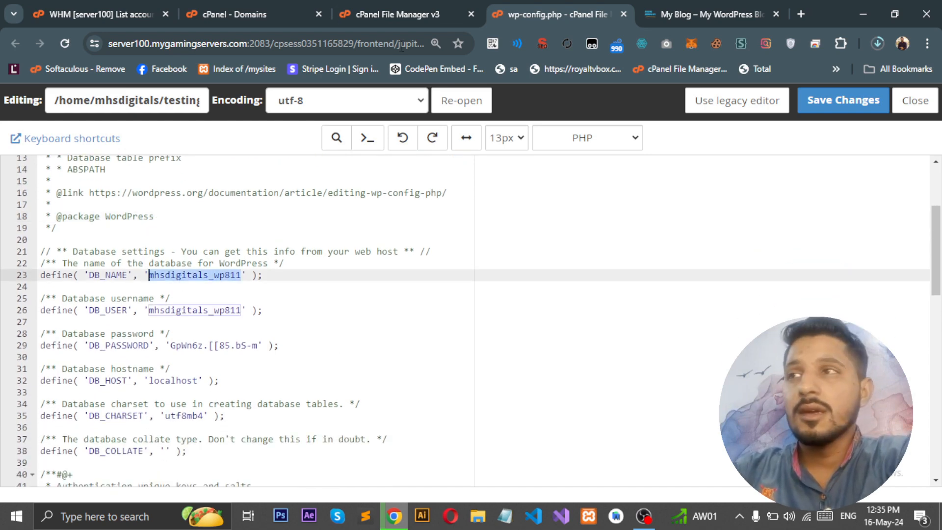
pyautogui.click(400, 15)
pyautogui.click(516, 6)
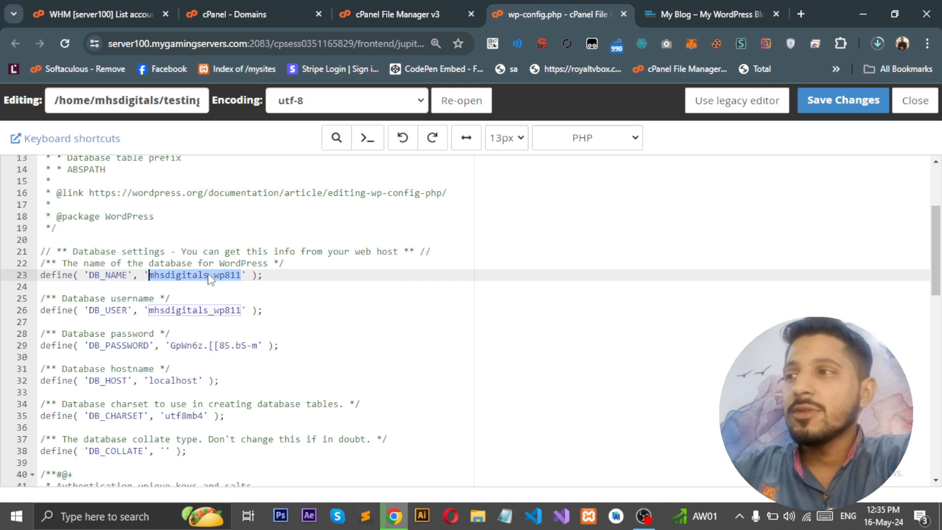
pyautogui.click(182, 286)
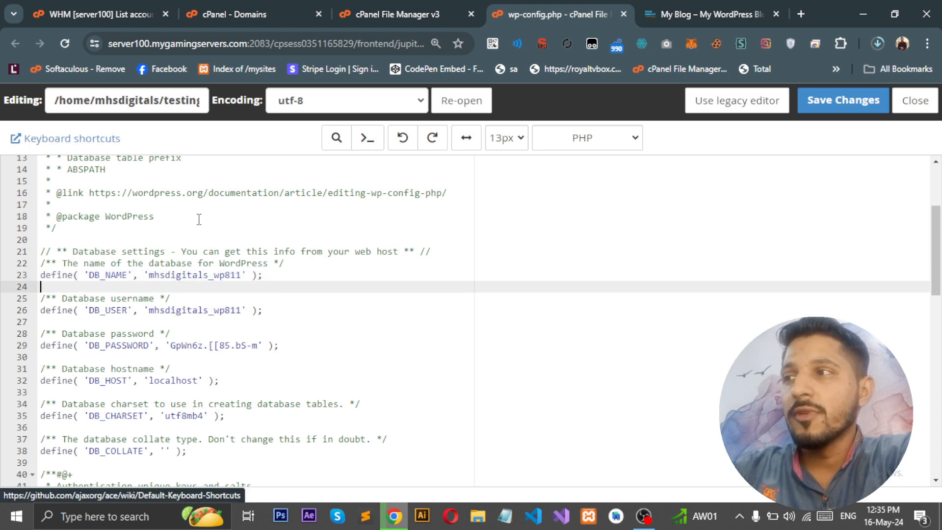
pyautogui.doubleClick(106, 274)
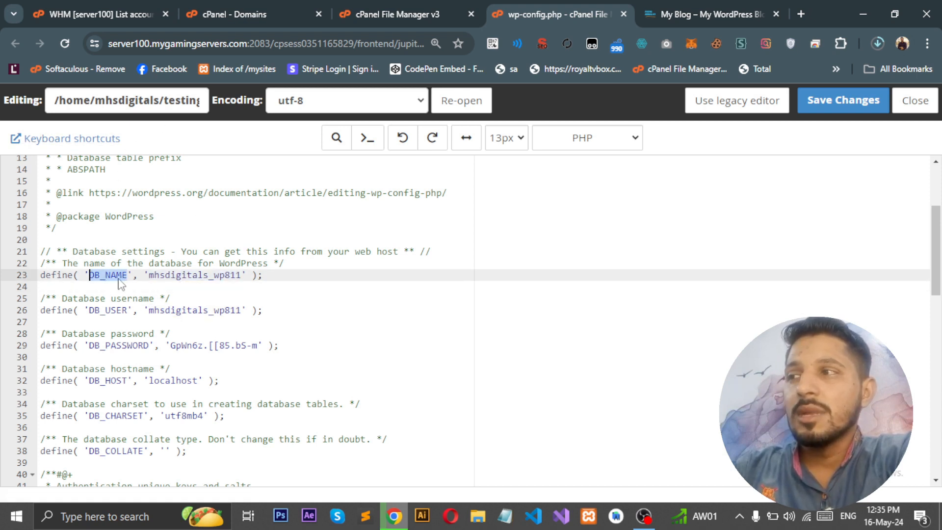
pyautogui.doubleClick(172, 275)
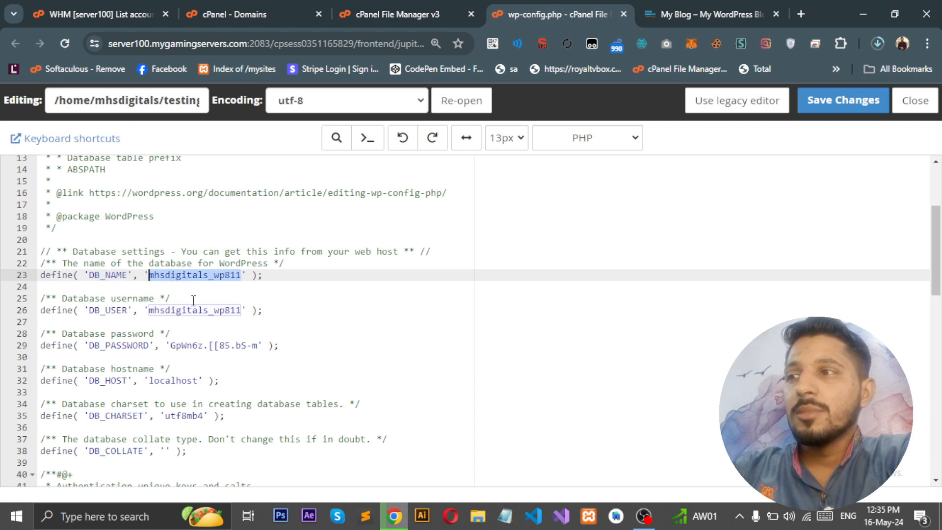
pyautogui.click(193, 300)
pyautogui.moveTo(151, 277); pyautogui.dragTo(240, 278)
pyautogui.rightClick(220, 280)
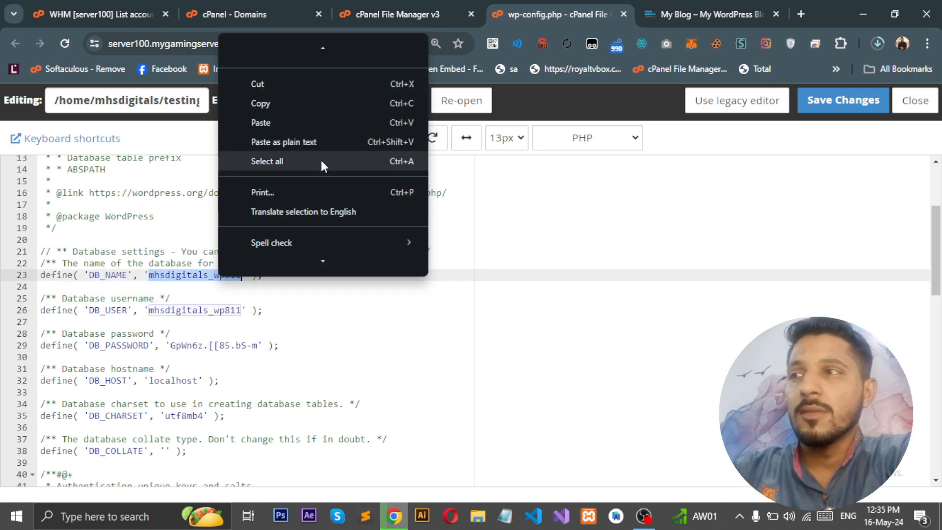
pyautogui.click(283, 101)
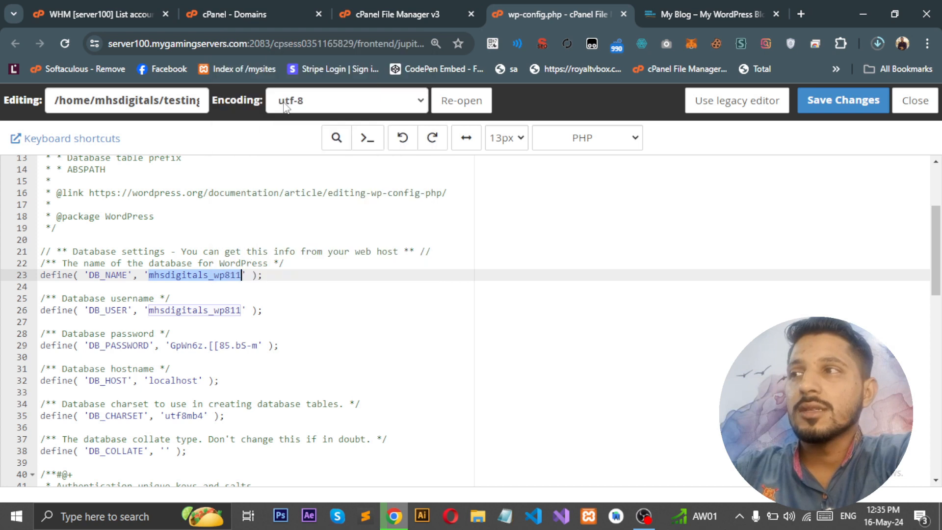
# - Recopy the database name mhsdigitals_wp811, then return to the cPanel Domains tab
pyautogui.doubleClick(192, 310)
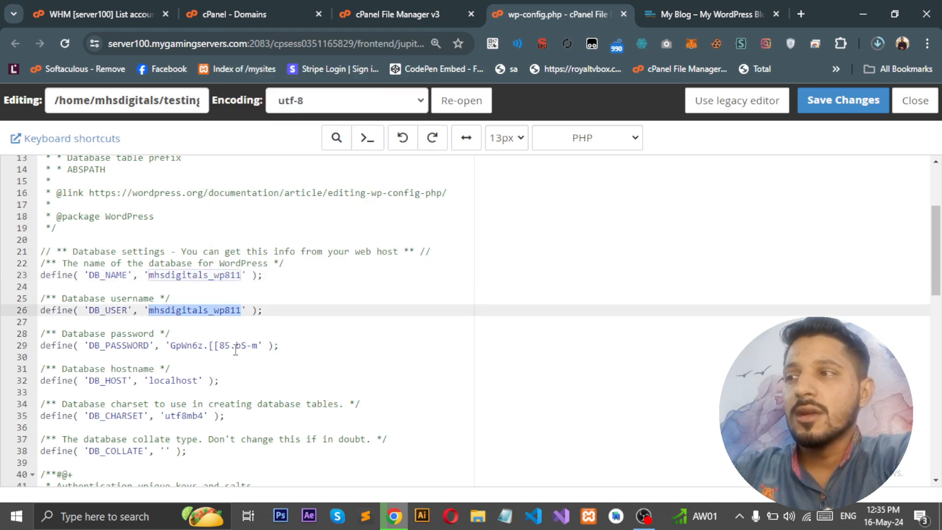
pyautogui.moveTo(172, 347); pyautogui.dragTo(261, 345)
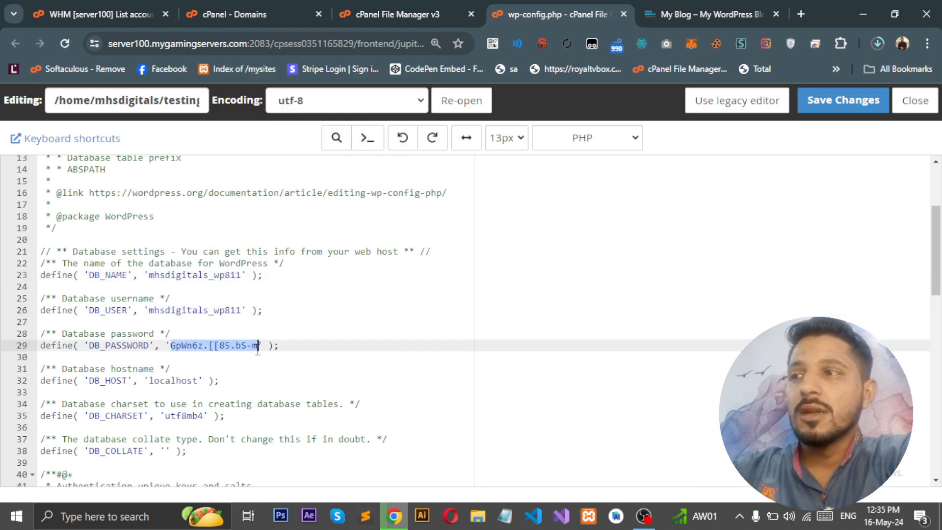
pyautogui.click(245, 345)
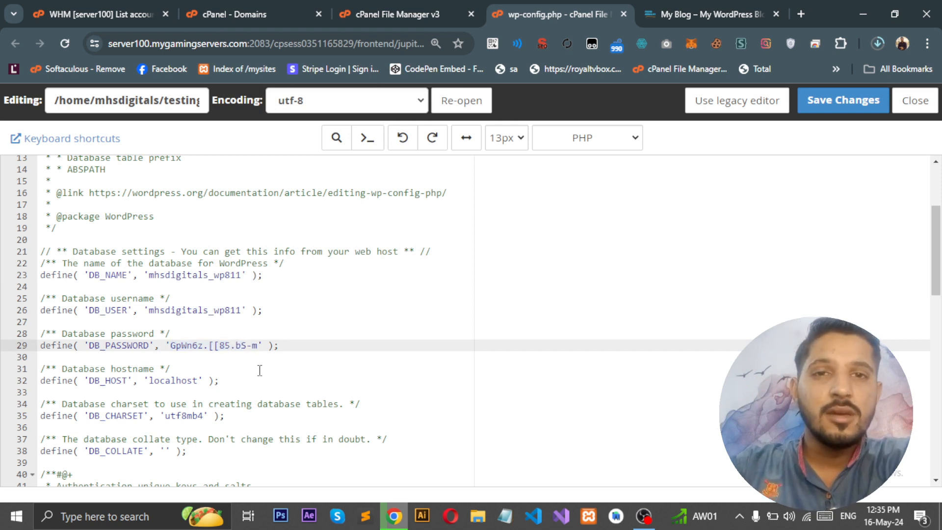
pyautogui.doubleClick(179, 310)
pyautogui.click(219, 345)
pyautogui.doubleClick(186, 275)
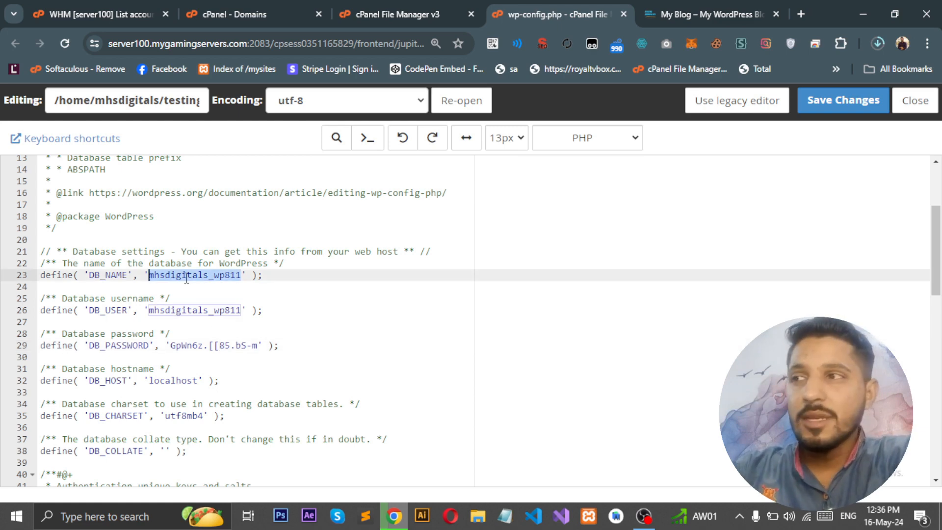
pyautogui.rightClick(186, 279)
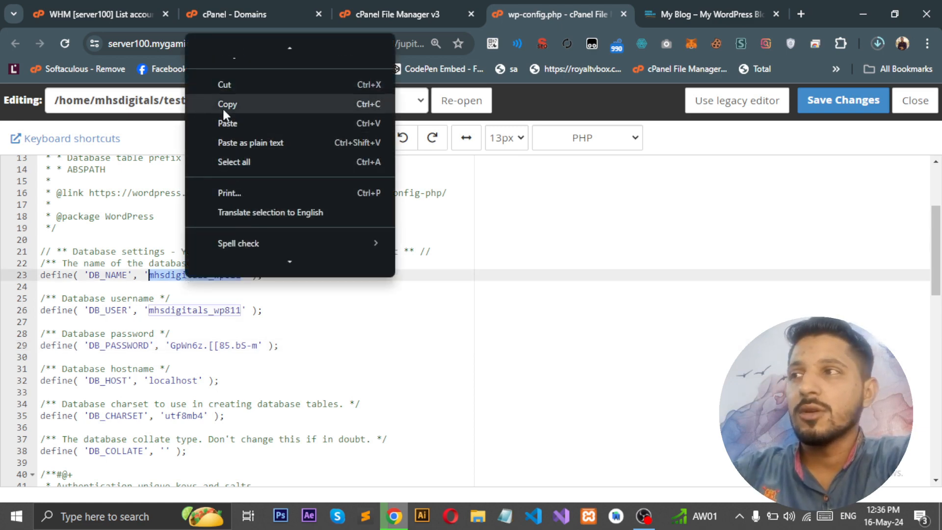
pyautogui.click(223, 109)
pyautogui.click(378, 264)
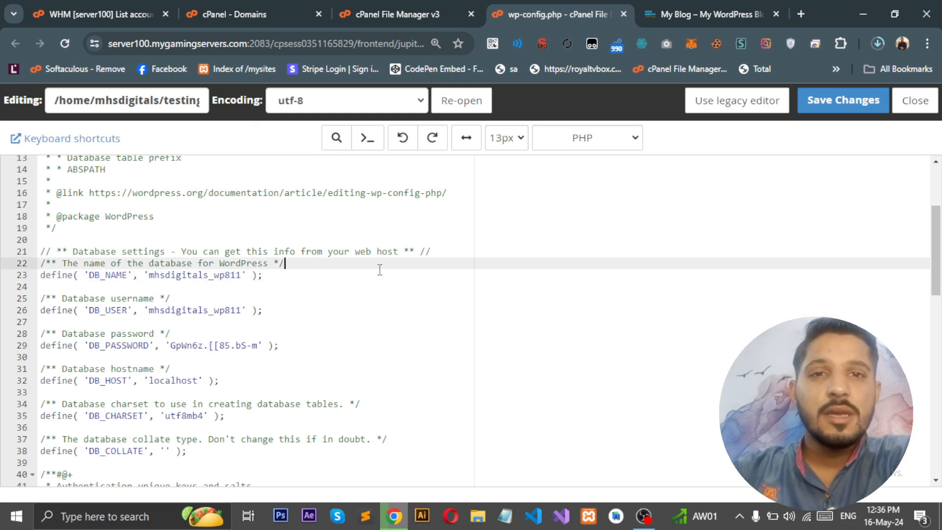
pyautogui.click(383, 271)
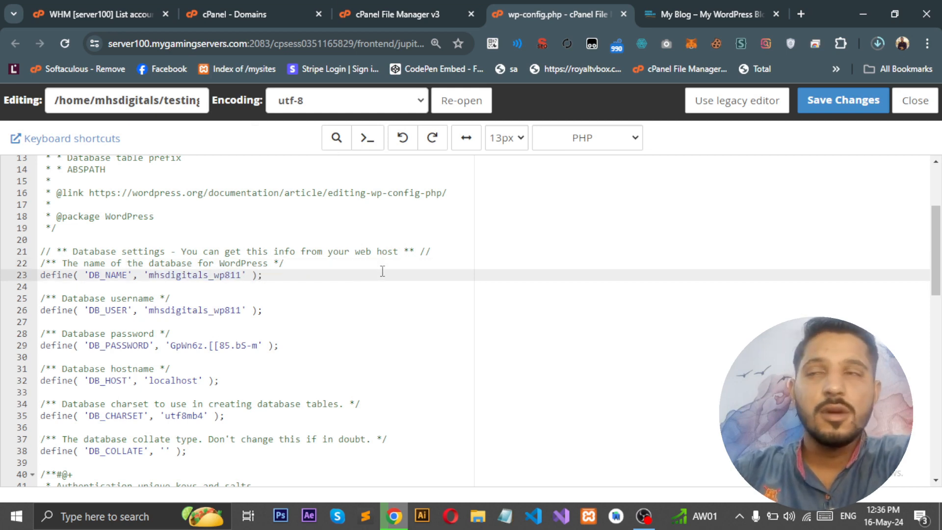
pyautogui.click(287, 7)
# - Find phpMyAdmin in the cPanel tools search and open it in a new tab
pyautogui.click(594, 113)
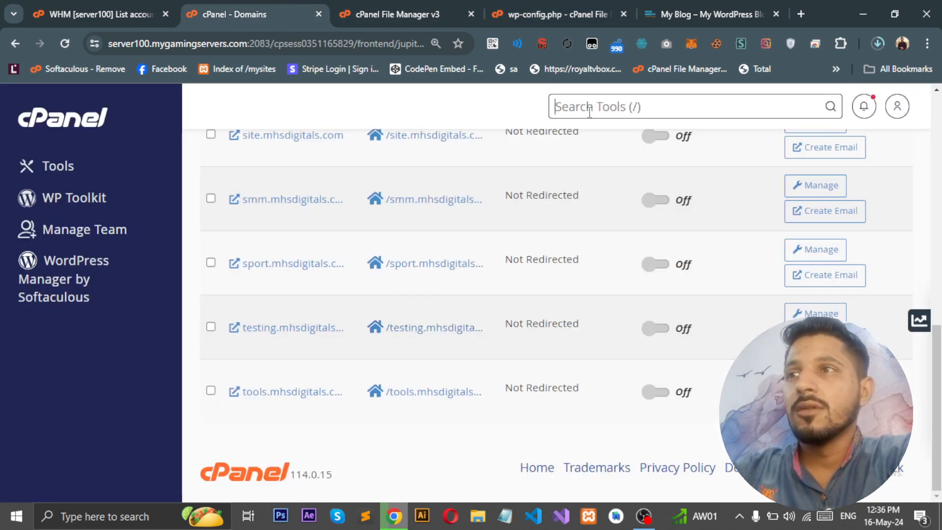
pyautogui.write('phpmyadmin')
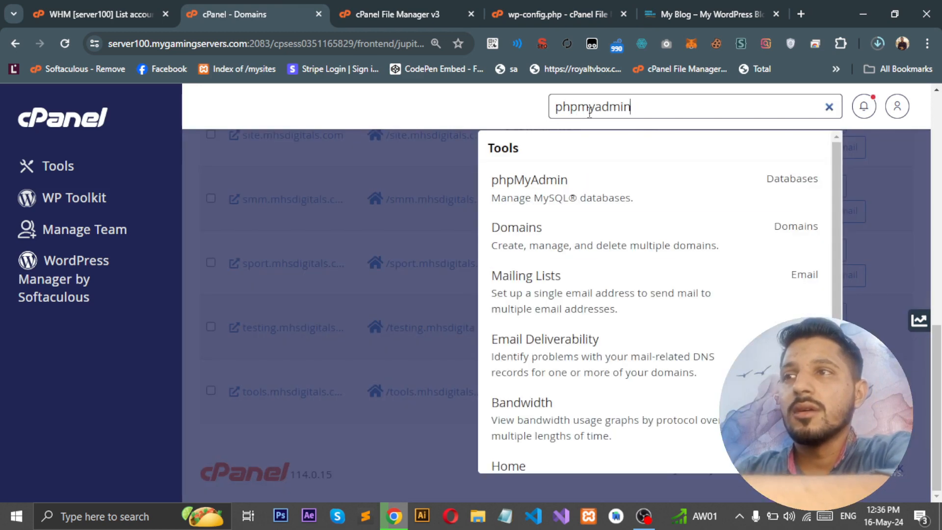
pyautogui.rightClick(608, 186)
pyautogui.click(653, 197)
pyautogui.click(391, 163)
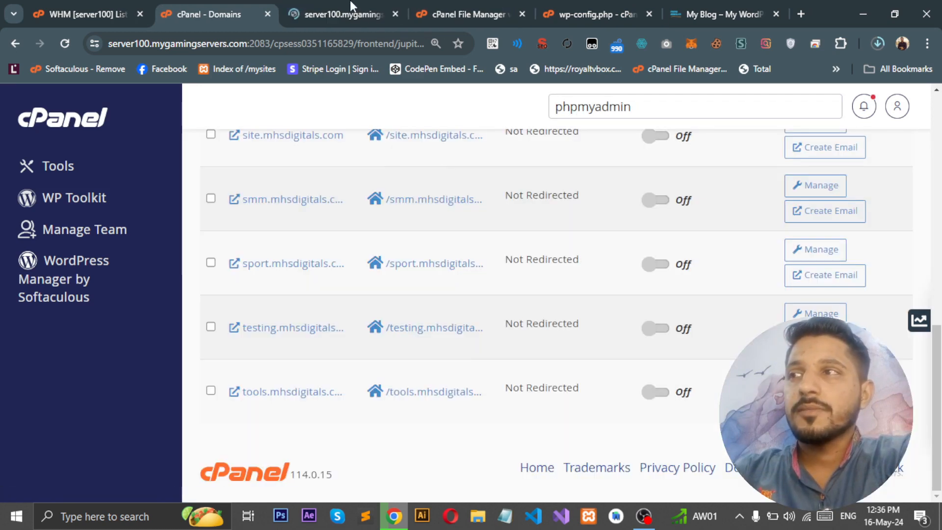
pyautogui.click(345, 7)
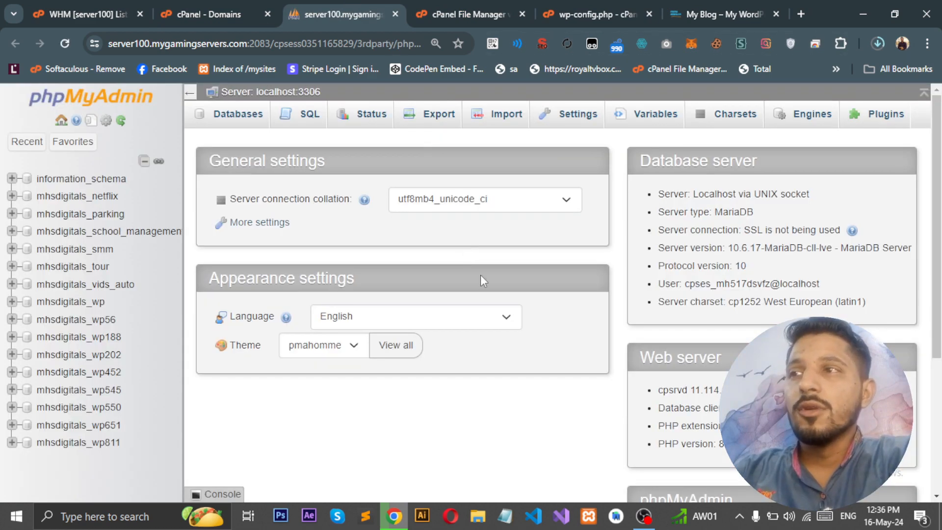
# - Locate mhsdigitals_wp811 with page search and open it to list its wper_ tables
pyautogui.hotkey('ctrl', 'f')
pyautogui.hotkey('ctrl', 'v')
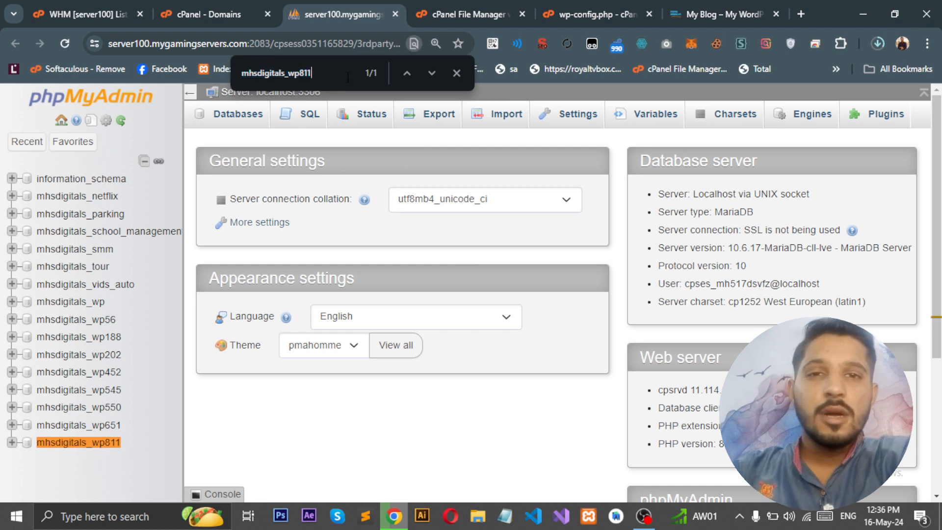
pyautogui.click(591, 14)
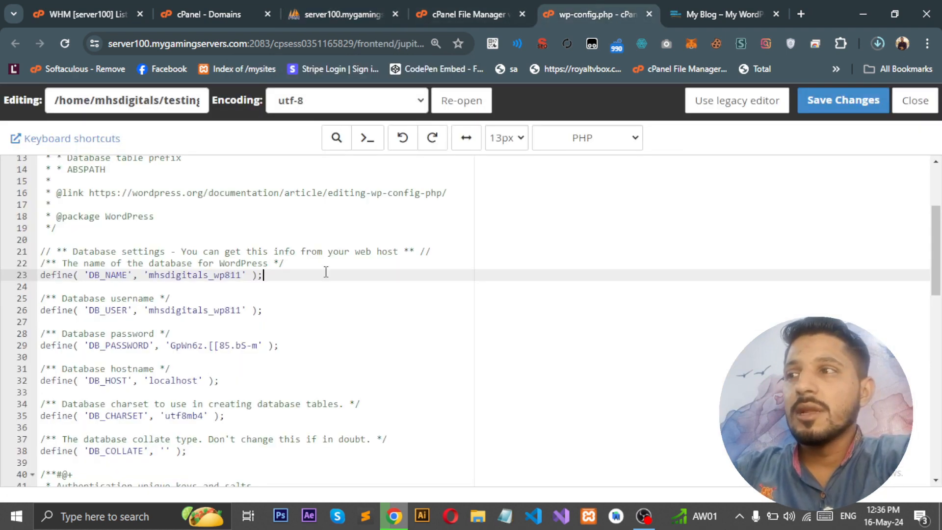
pyautogui.click(343, 14)
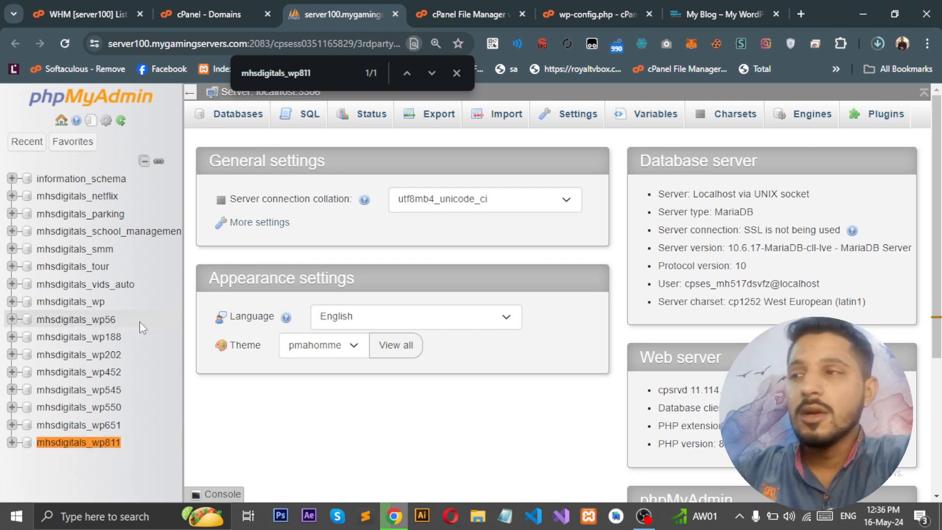
pyautogui.click(91, 443)
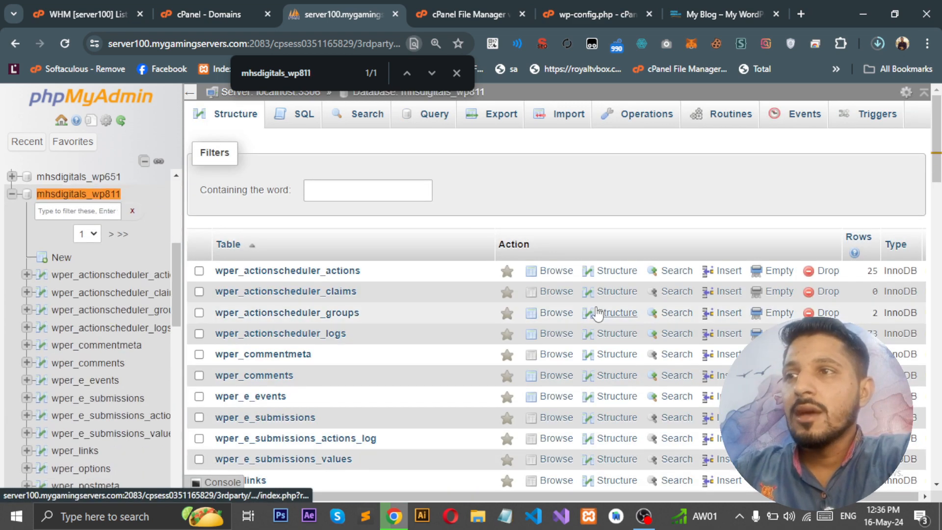
# - Export the mhsdigitals_wp811 database with the Quick method in SQL format
pyautogui.click(501, 118)
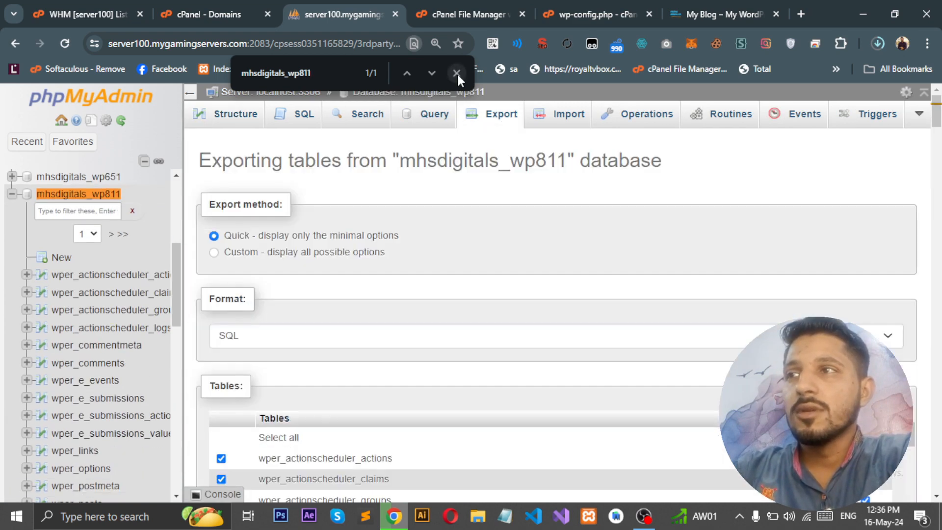
pyautogui.click(456, 73)
pyautogui.click(495, 342)
pyautogui.click(451, 343)
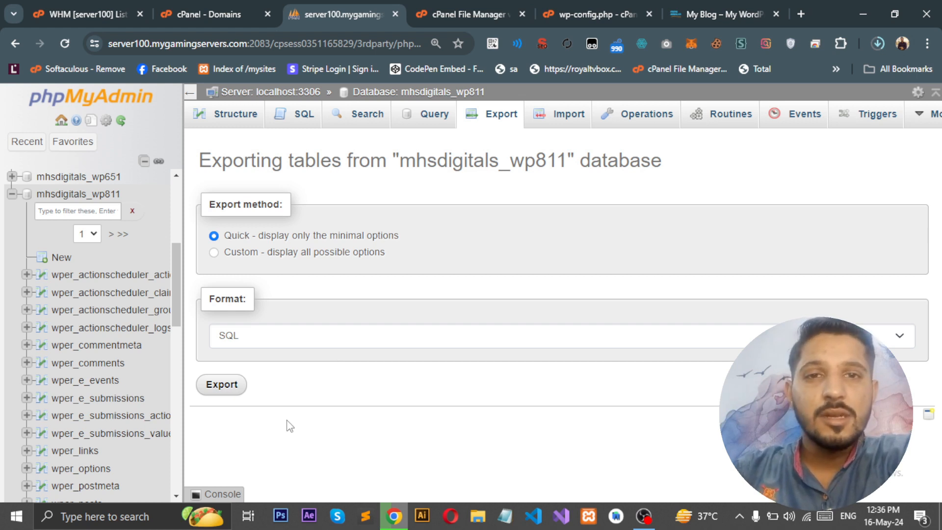
pyautogui.click(234, 390)
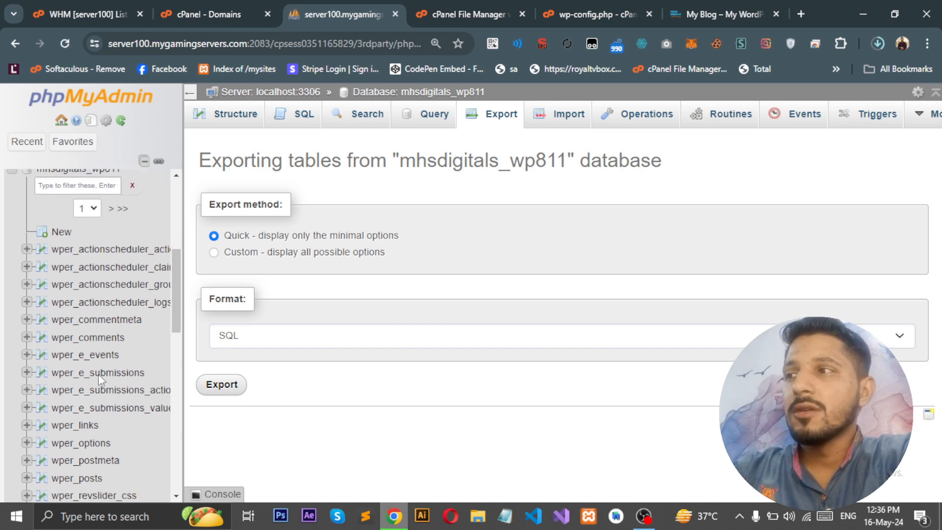
pyautogui.scroll(-5, 117, 418)
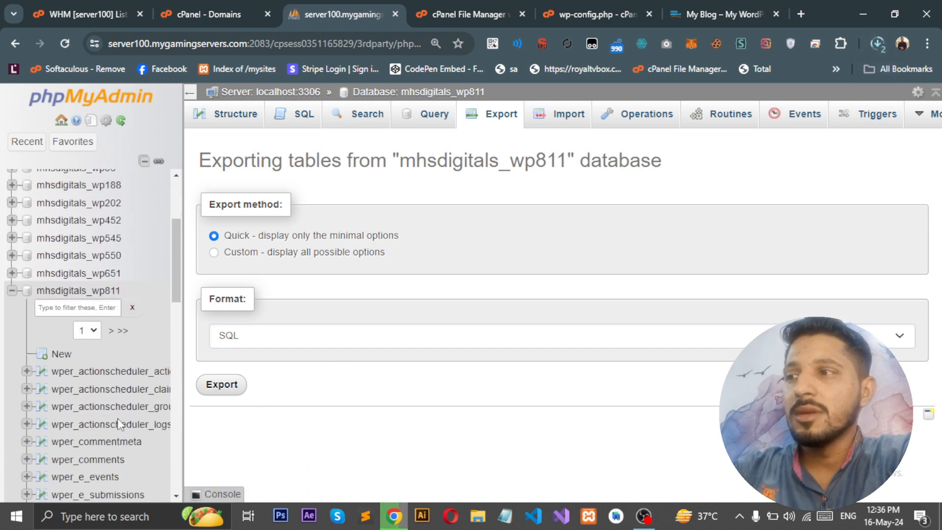
pyautogui.scroll(5, 117, 418)
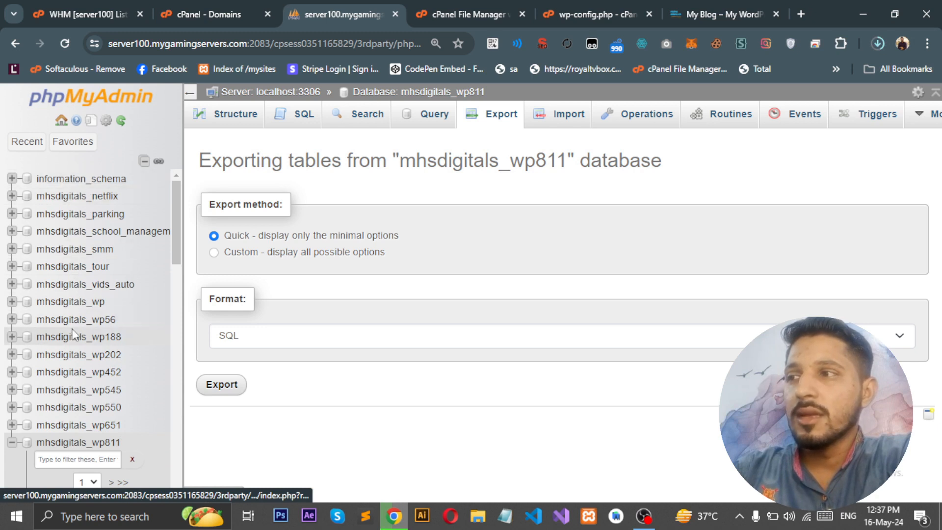
pyautogui.scroll(-5, 98, 346)
pyautogui.scroll(2, 94, 346)
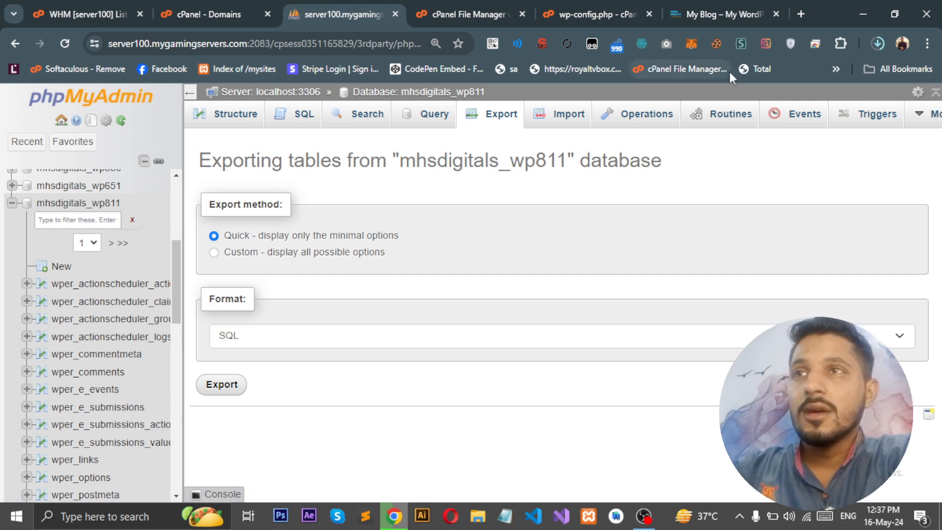
# - Preview the wper_actionscheduler_actions table in a new tab, then close it
pyautogui.rightClick(160, 287)
pyautogui.click(230, 302)
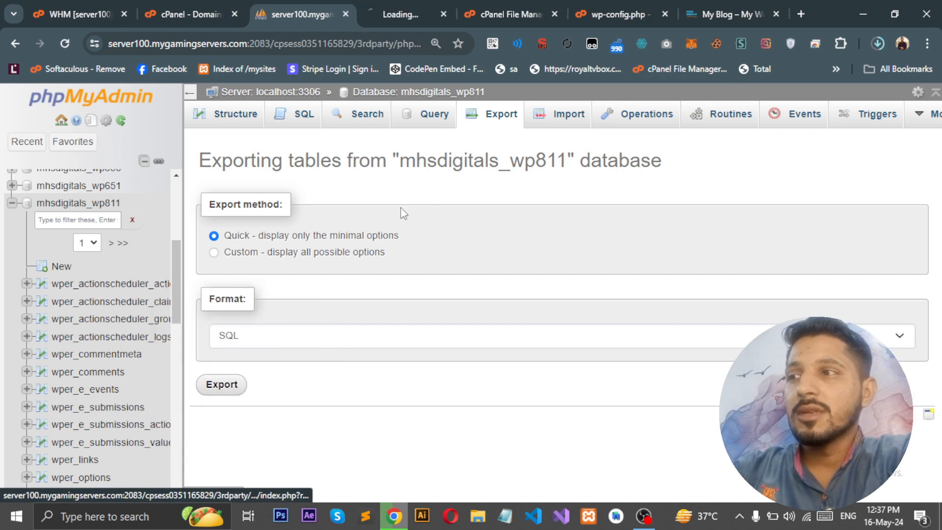
pyautogui.click(419, 6)
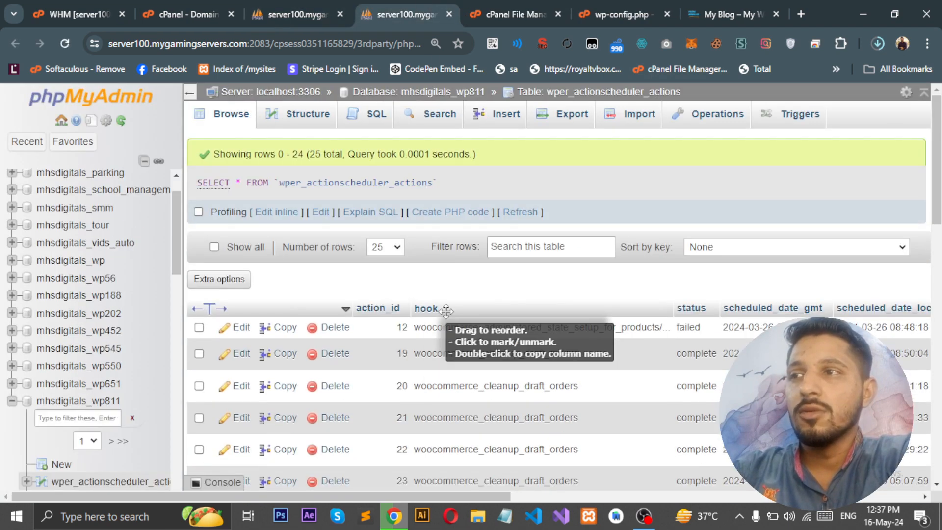
pyautogui.hscroll(12, 621, 350)
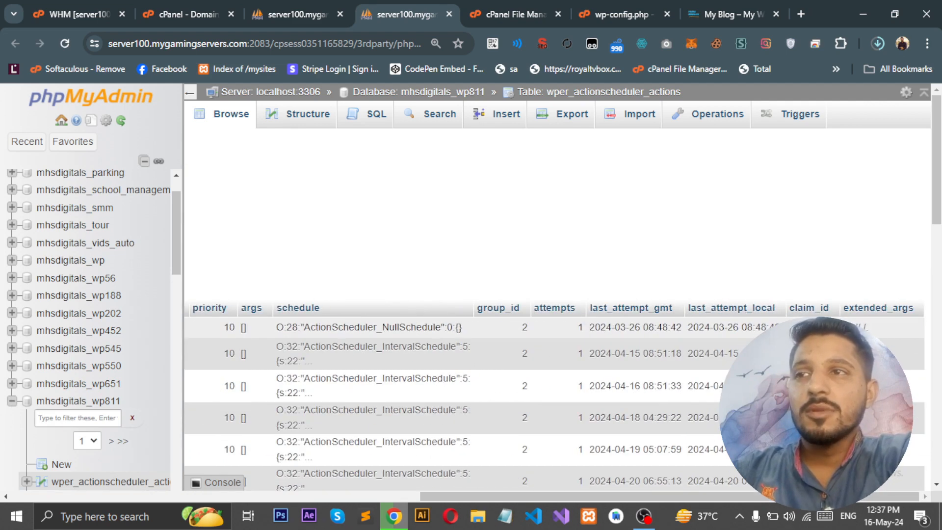
pyautogui.hscroll(-12, 620, 350)
pyautogui.click(444, 14)
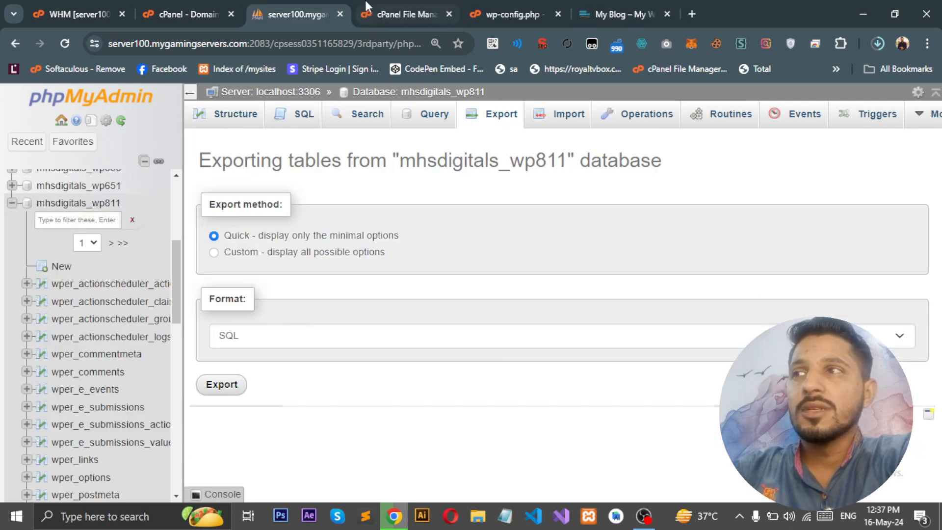
pyautogui.click(365, 1)
pyautogui.click(339, 1)
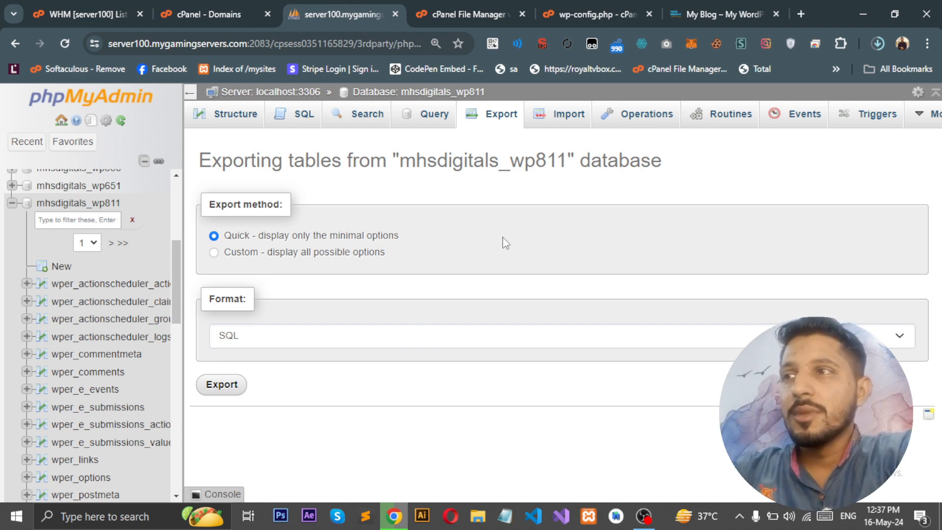
pyautogui.click(877, 43)
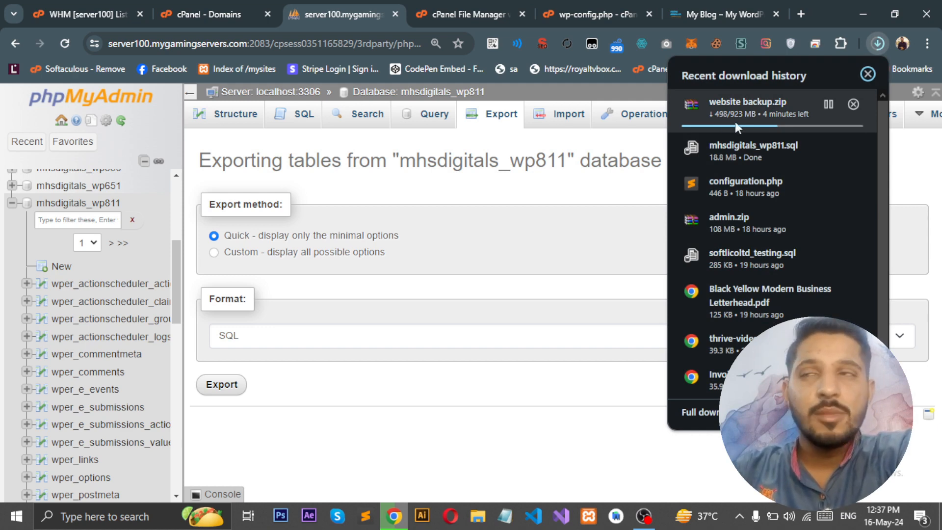
pyautogui.click(655, 163)
pyautogui.click(873, 44)
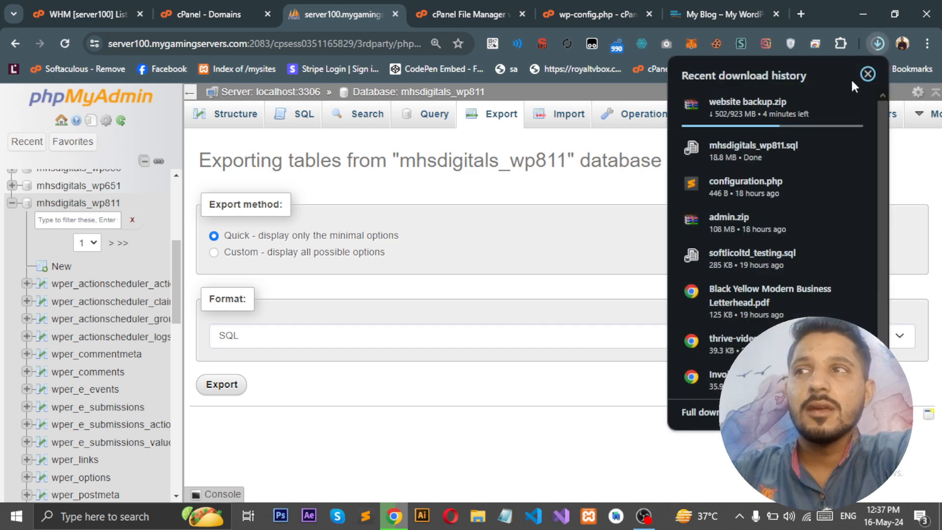
pyautogui.click(680, 175)
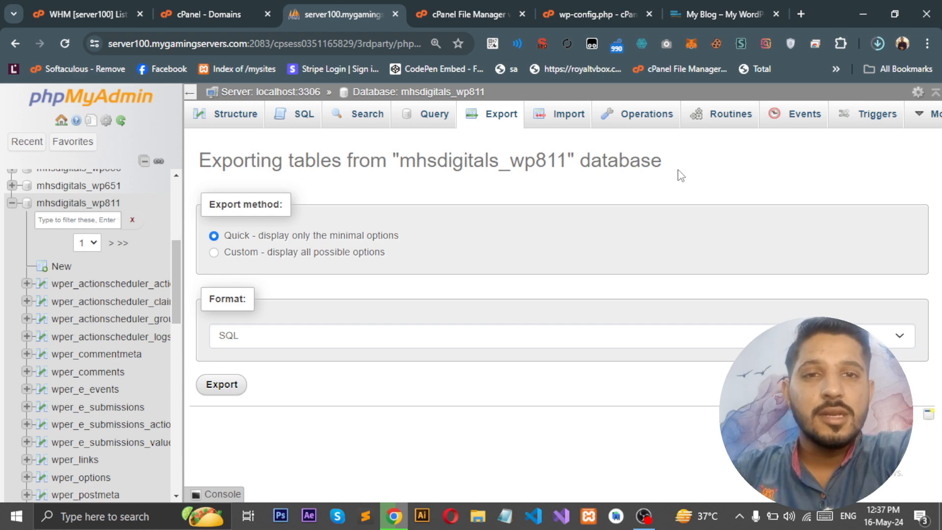
pyautogui.click(470, 15)
# - Close the File Manager, wp-config.php editor, phpMyAdmin and cPanel Domains tabs
pyautogui.hotkey('ctrl', 'w')
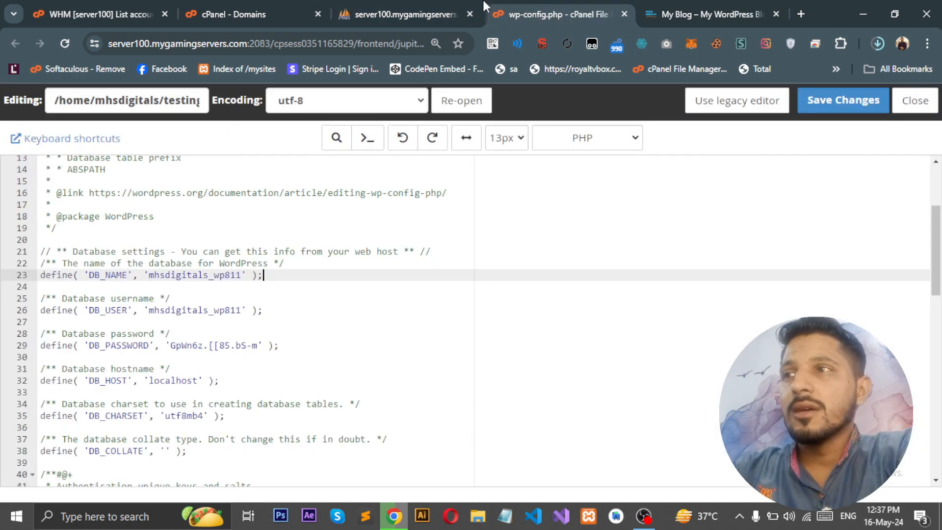
pyautogui.hotkey('ctrl', 'w')
pyautogui.click(507, 6)
pyautogui.hotkey('ctrl', 'w')
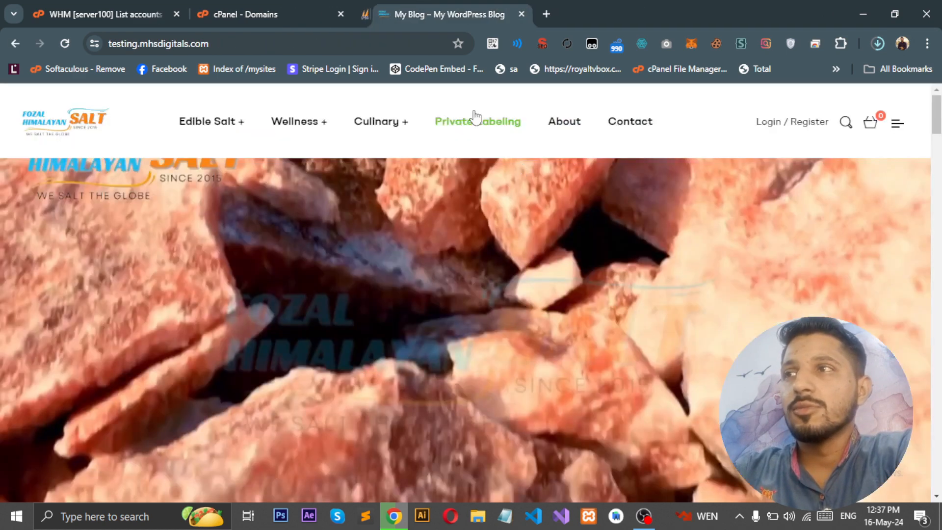
pyautogui.click(313, 2)
pyautogui.hotkey('ctrl', 'w')
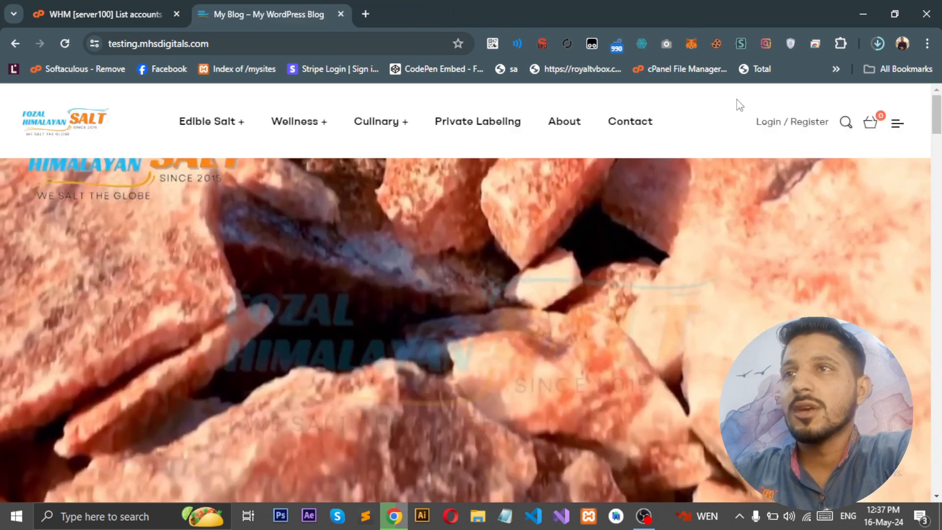
# - Check the download history and return to the WHM accounts list for mhsdigitals.com
pyautogui.click(884, 46)
pyautogui.click(885, 46)
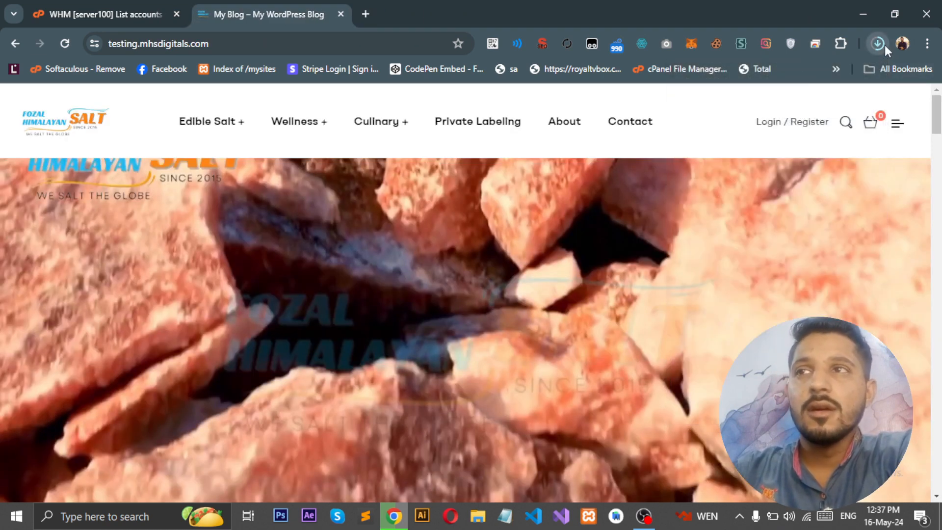
pyautogui.click(127, 11)
pyautogui.scroll(4, 475, 253)
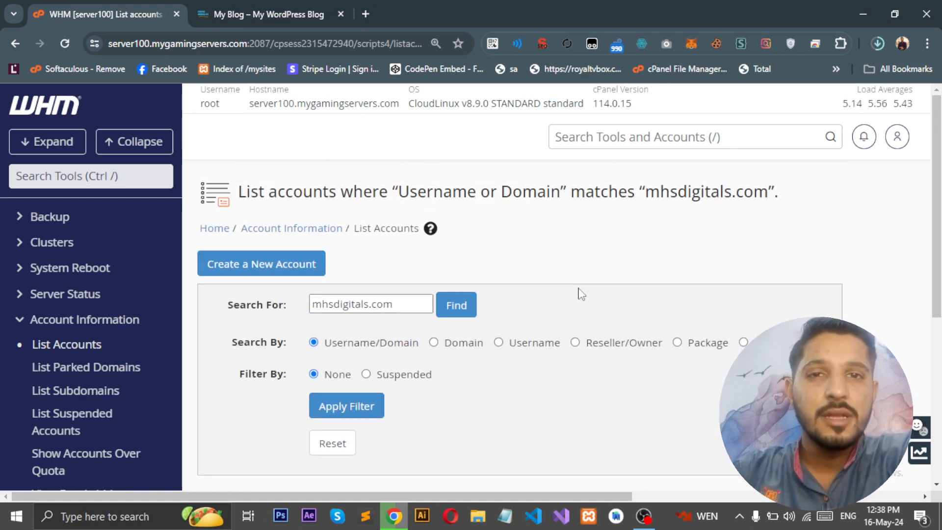
# - Clear the previous term from WHM's account Search For field
pyautogui.scroll(-1, 581, 293)
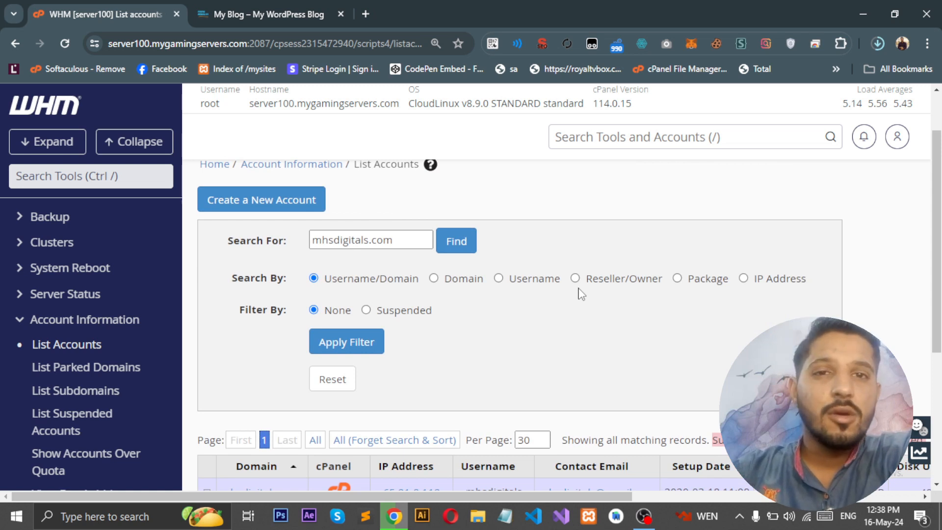
pyautogui.doubleClick(415, 248)
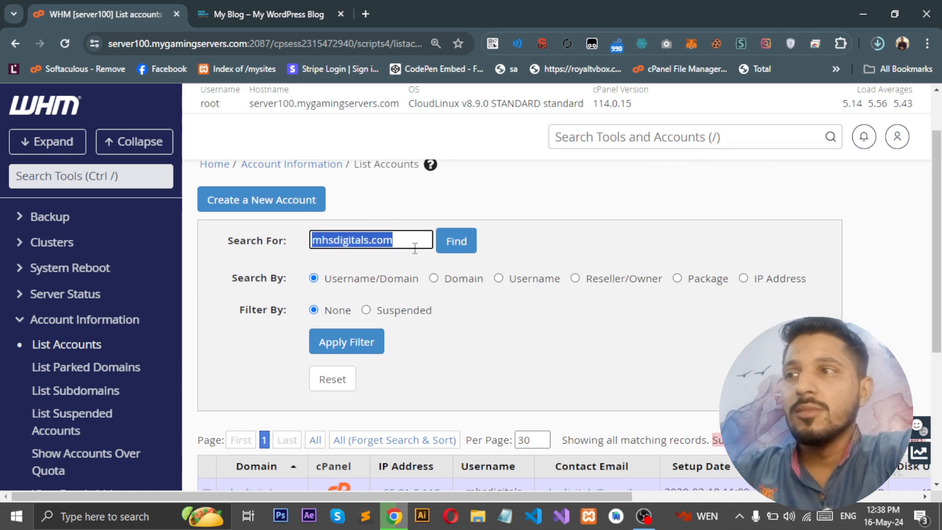
pyautogui.press('BackSpace')
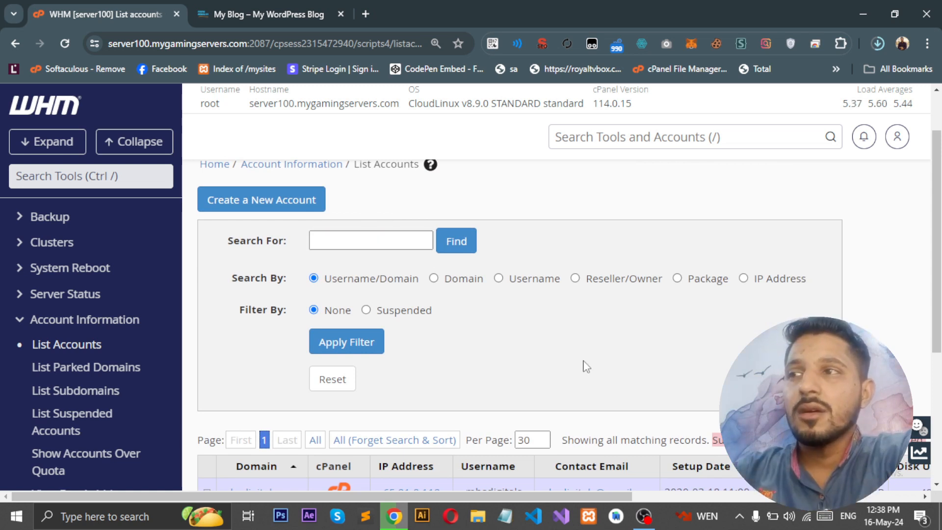
pyautogui.scroll(-2, 586, 366)
pyautogui.scroll(1, 585, 367)
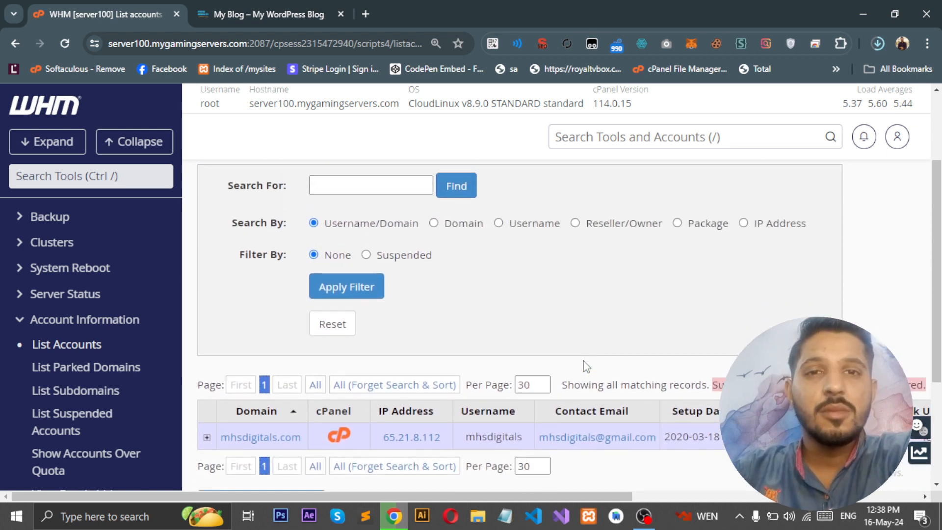
pyautogui.scroll(-1, 585, 368)
pyautogui.scroll(1, 585, 367)
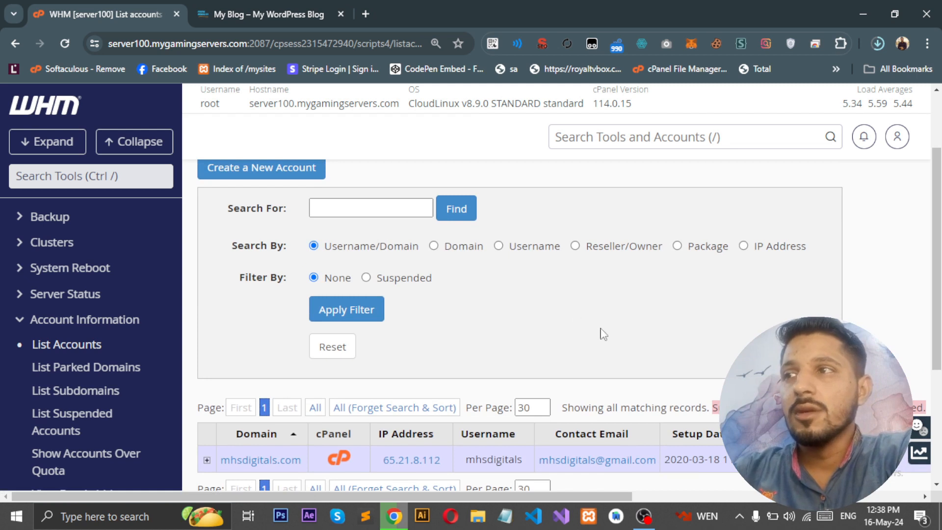
# - Search accounts for 'fo' and open fozalhimalayansalt.com in a new tab
pyautogui.click(361, 205)
pyautogui.write('fozal')
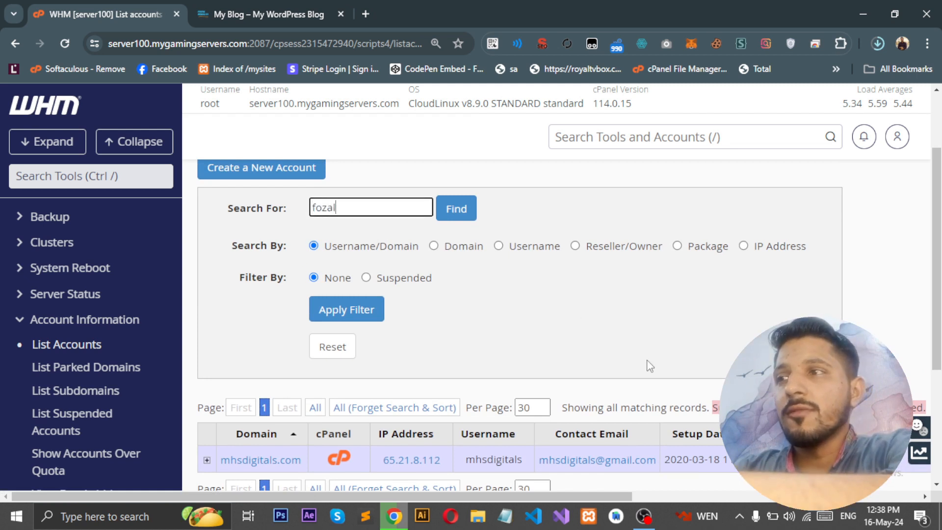
pyautogui.press('Tab')
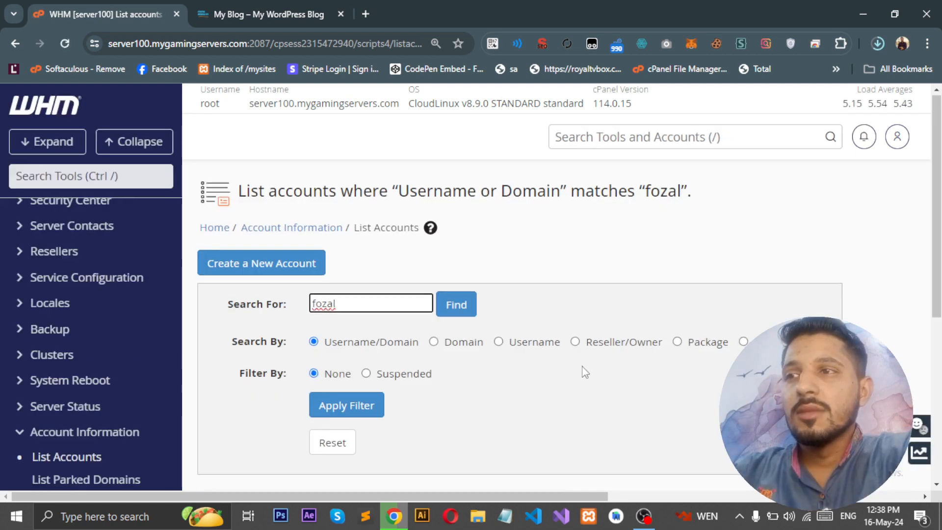
pyautogui.scroll(-5, 582, 366)
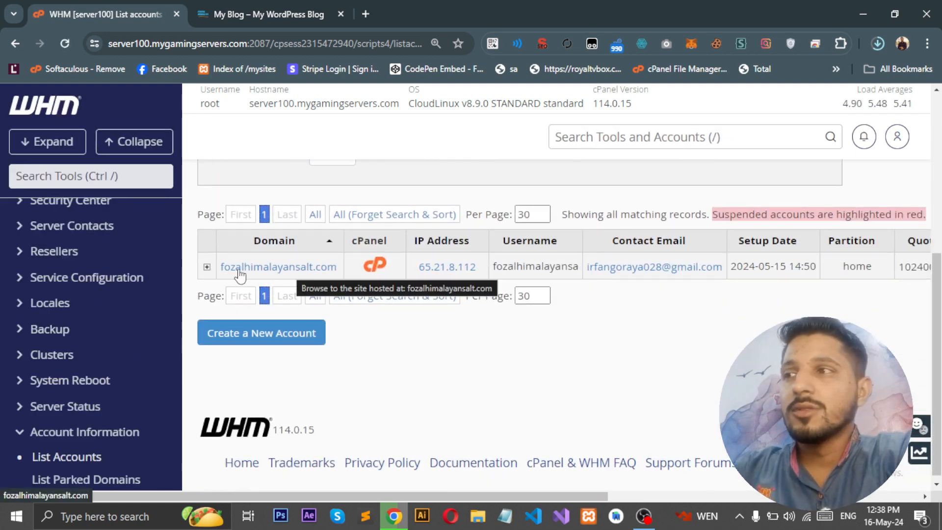
pyautogui.click(273, 268)
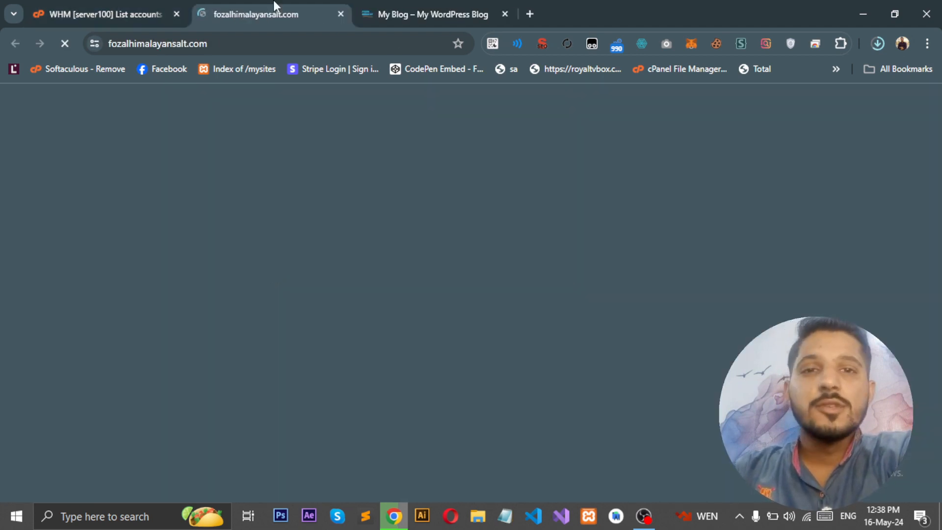
# - Confirm the site shows the default 'My Blog' WordPress page and open the account's cPanel Tools
pyautogui.scroll(-15, 447, 294)
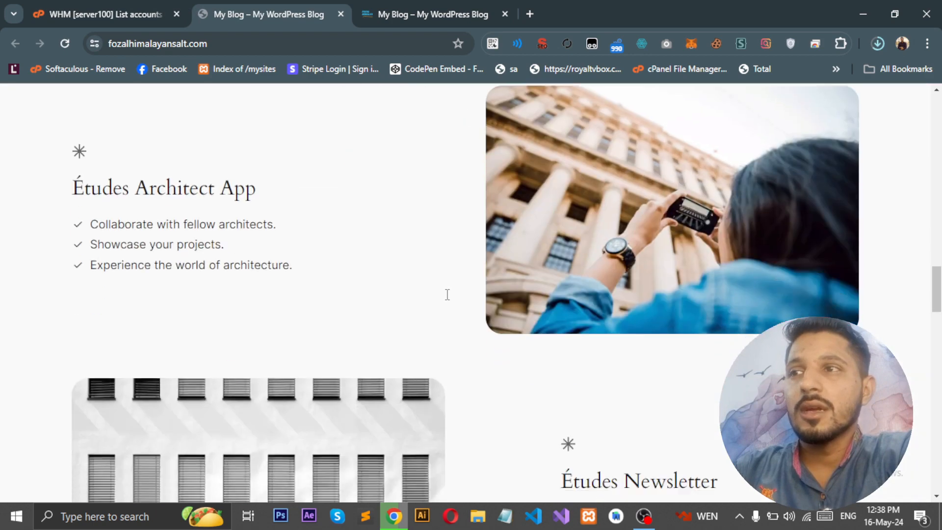
pyautogui.scroll(5, 447, 295)
pyautogui.scroll(10, 447, 294)
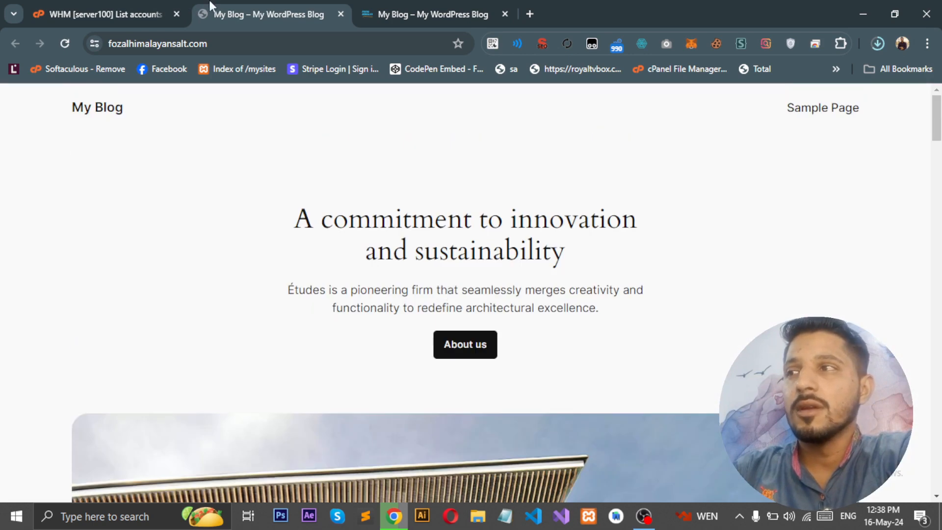
pyautogui.click(157, 7)
pyautogui.click(380, 268)
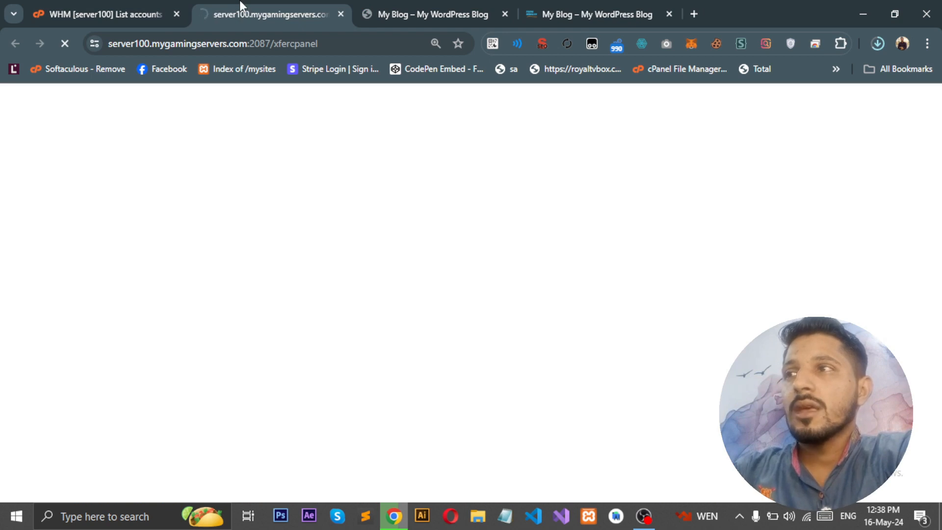
pyautogui.click(425, 7)
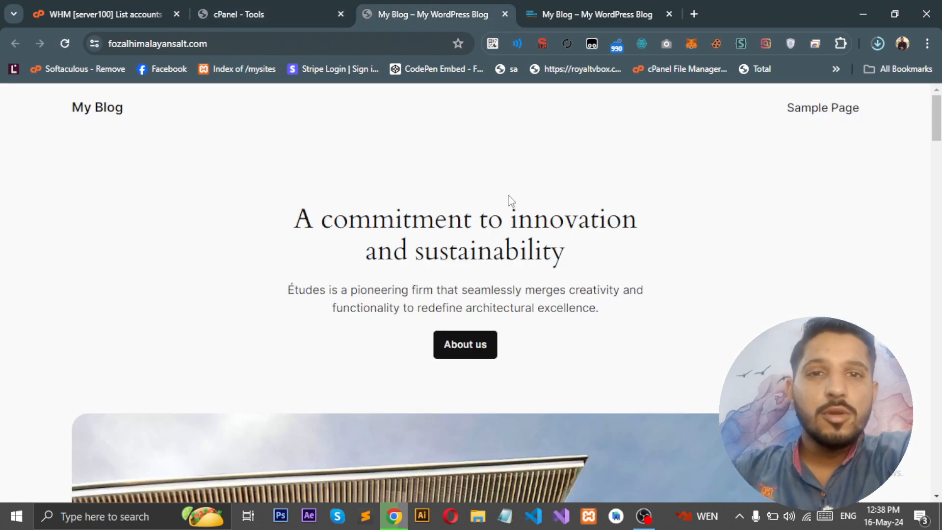
pyautogui.tripleClick(462, 221)
pyautogui.click(510, 246)
pyautogui.click(281, 4)
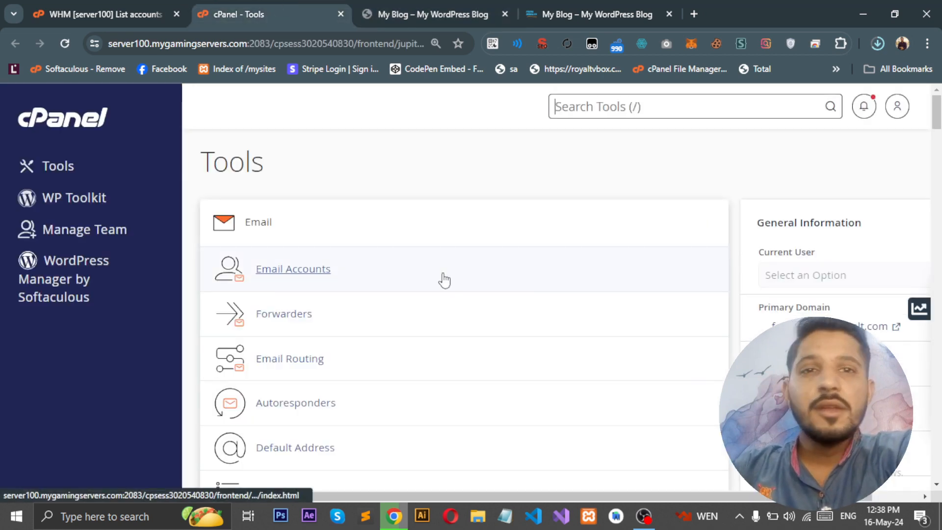
# - Open Softaculous WordPress Manager and expand the fozalhimalayansalt.com 'My Blog' installation (WordPress 6.5.3)
pyautogui.write('wordpress')
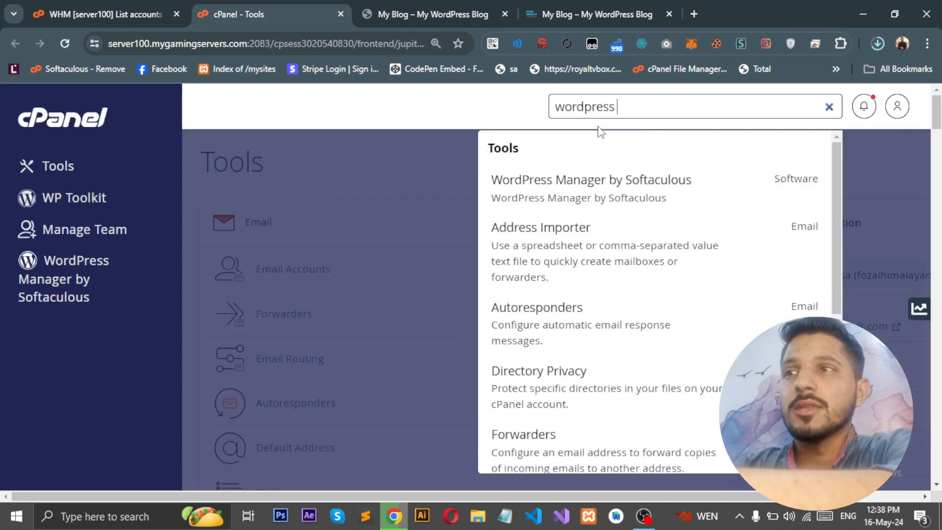
pyautogui.write(' mana')
pyautogui.rightClick(633, 192)
pyautogui.click(647, 207)
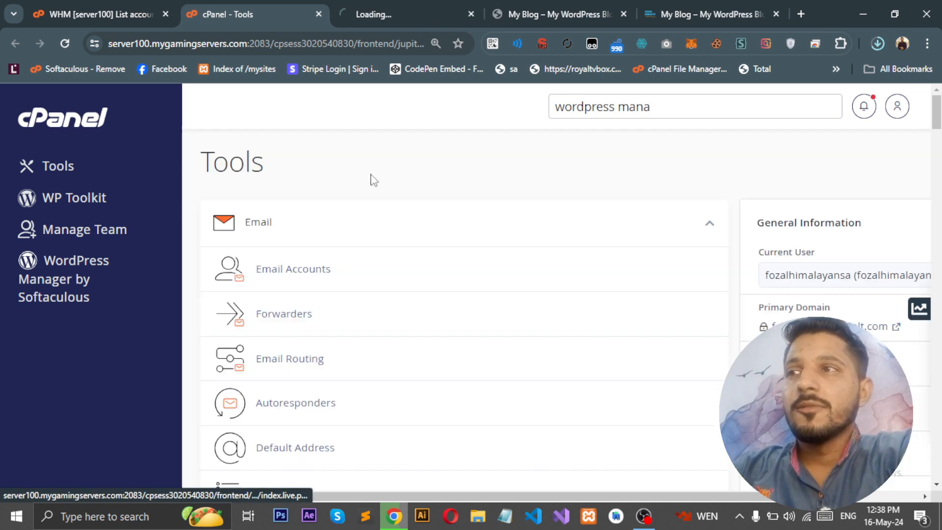
pyautogui.click(393, 8)
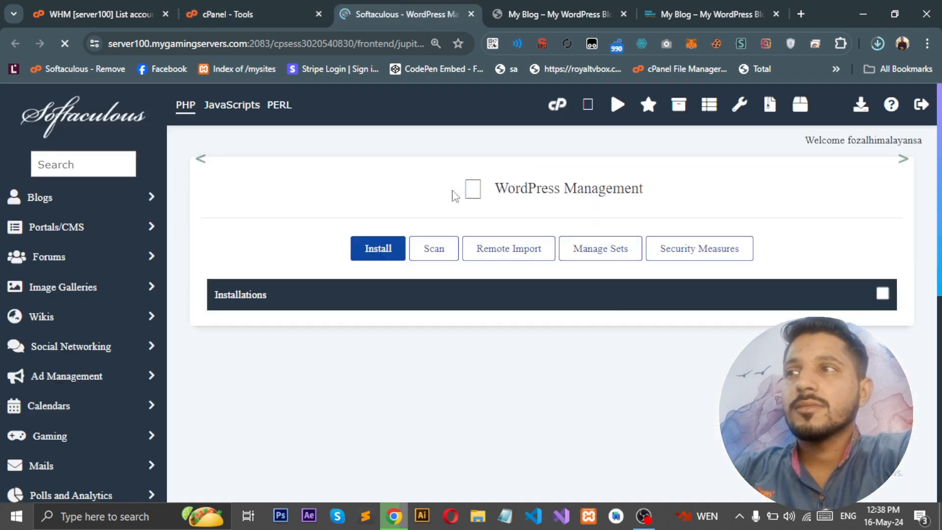
pyautogui.scroll(-5, 467, 265)
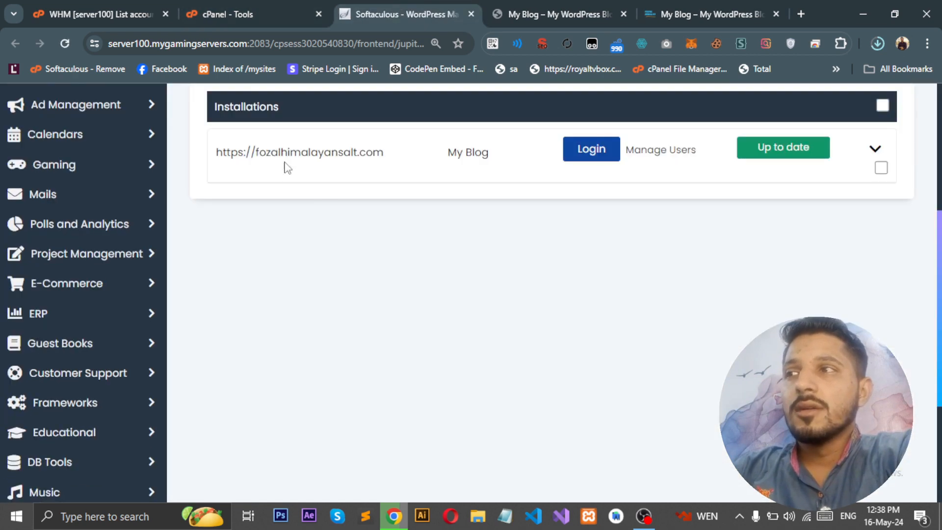
pyautogui.scroll(5, 327, 174)
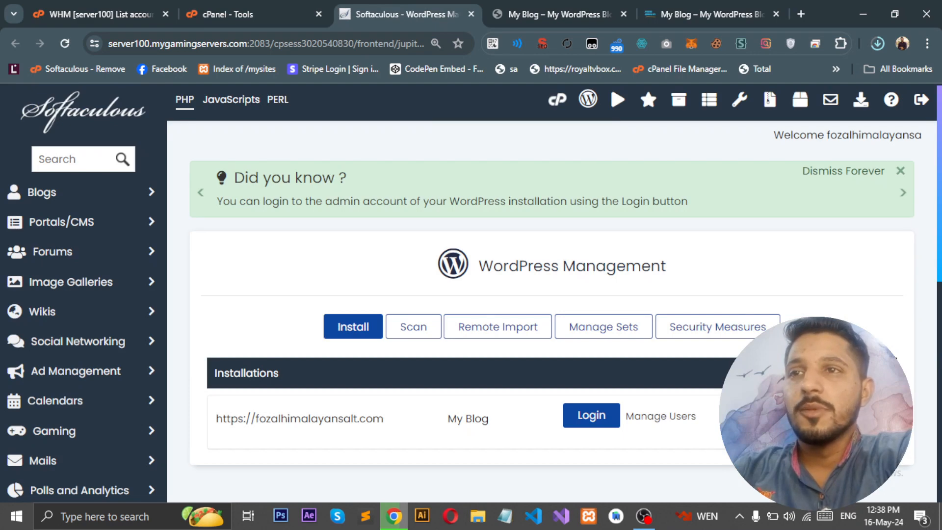
pyautogui.click(875, 415)
pyautogui.scroll(-7, 879, 412)
pyautogui.scroll(2, 906, 216)
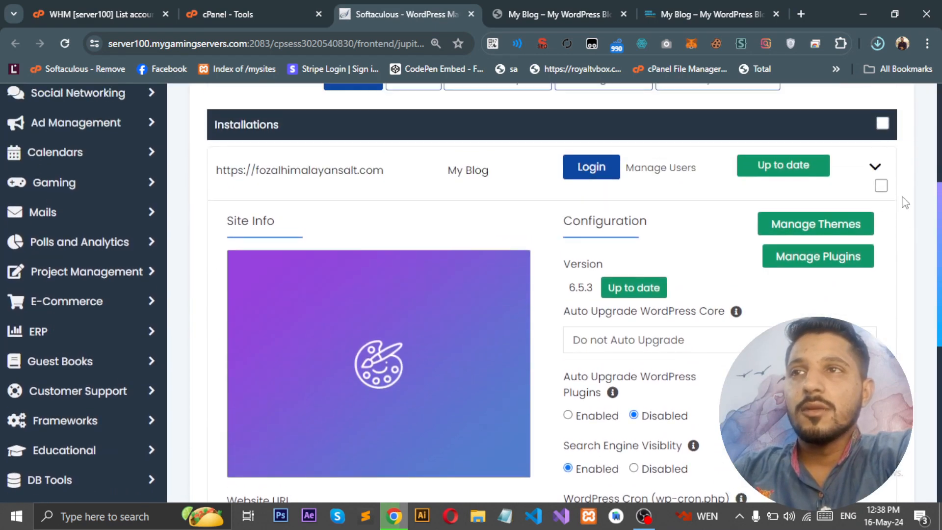
pyautogui.scroll(-8, 680, 276)
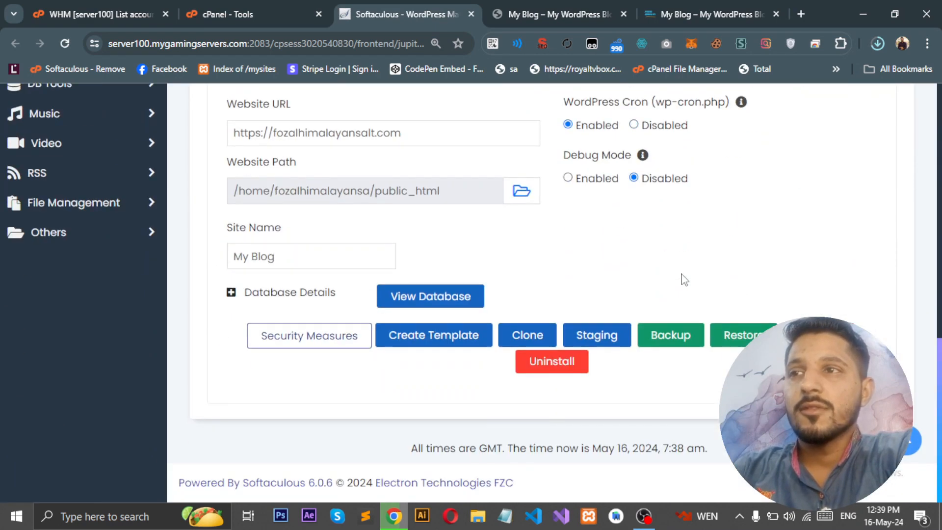
# - Uninstall WordPress, removing its directory, database and database user, and confirm
pyautogui.click(540, 363)
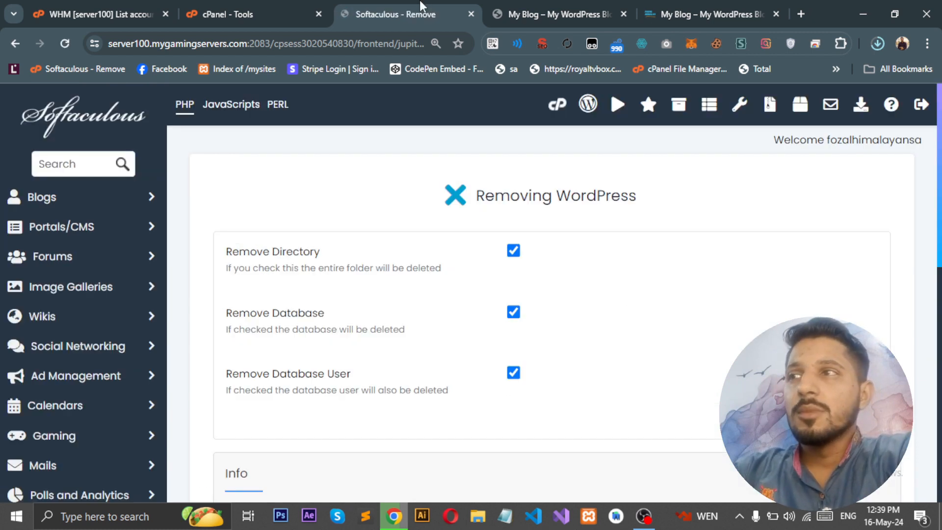
pyautogui.tripleClick(277, 254)
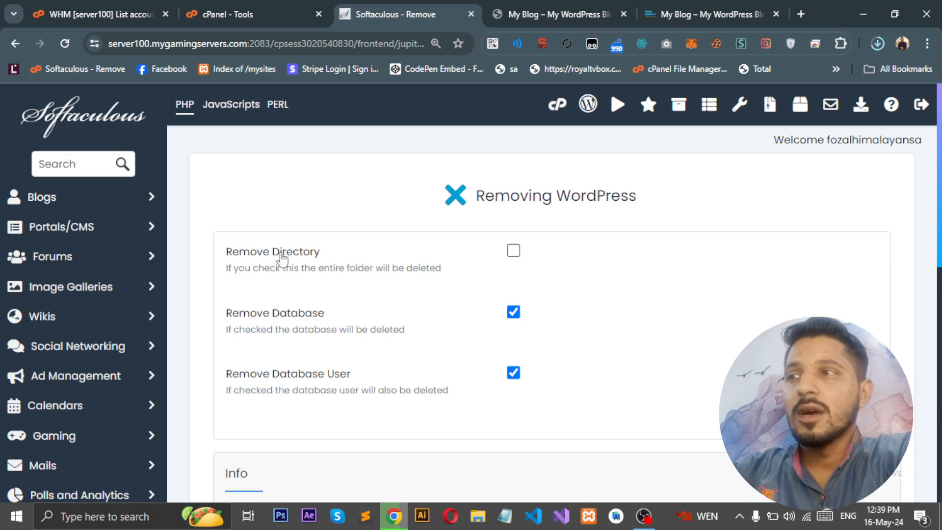
pyautogui.click(302, 254)
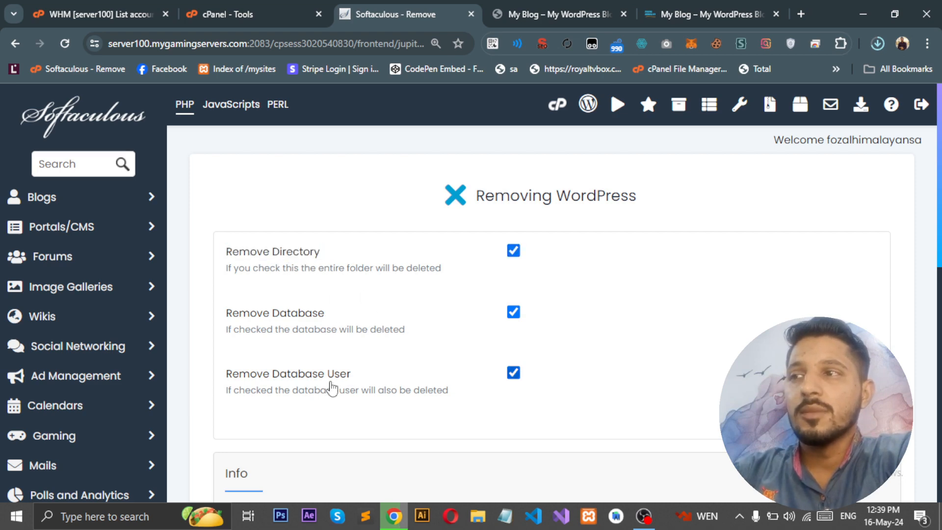
pyautogui.scroll(-8, 330, 387)
pyautogui.scroll(3, 401, 374)
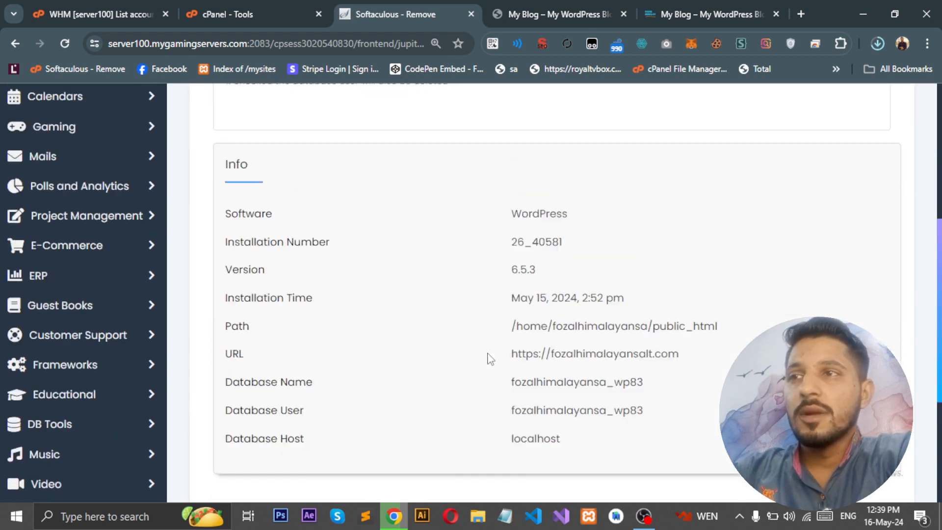
pyautogui.scroll(-5, 486, 357)
pyautogui.click(553, 312)
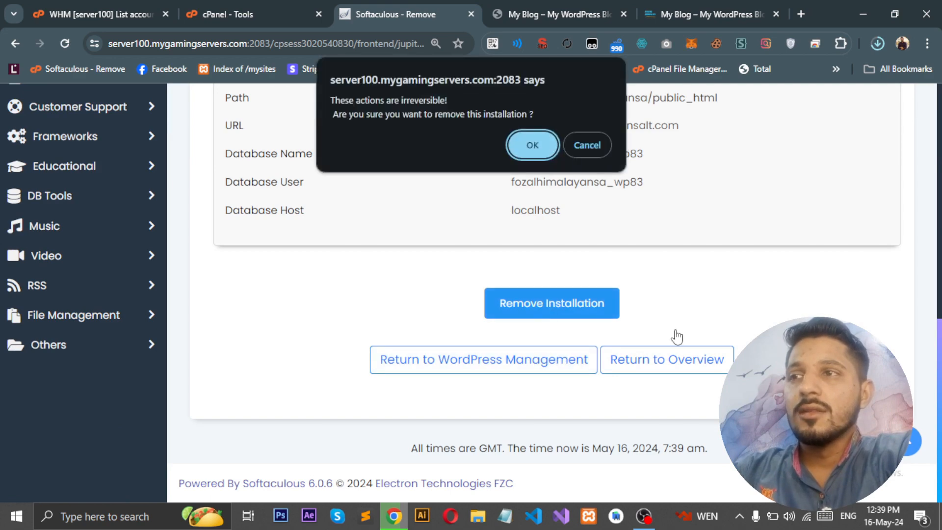
pyautogui.click(524, 143)
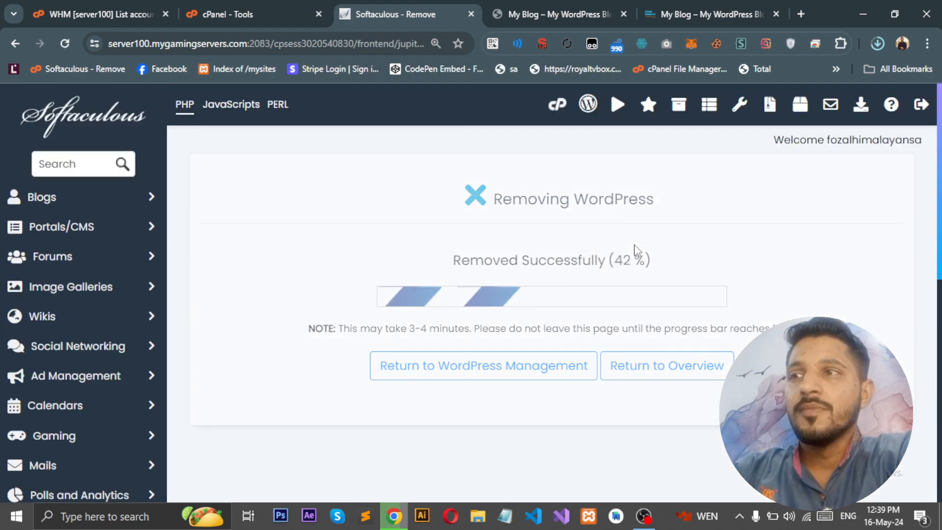
# - Reload the site to verify WordPress is gone, then return to Softaculous
pyautogui.click(632, 263)
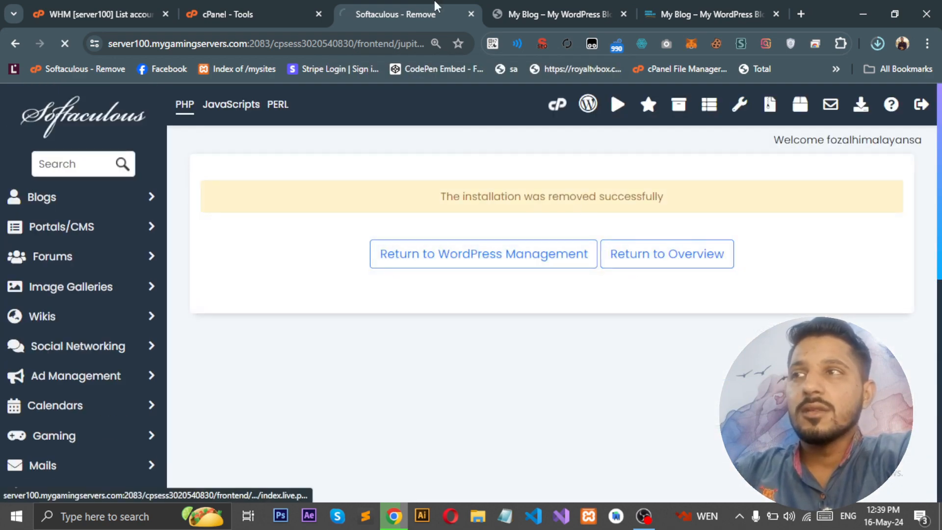
pyautogui.click(521, 5)
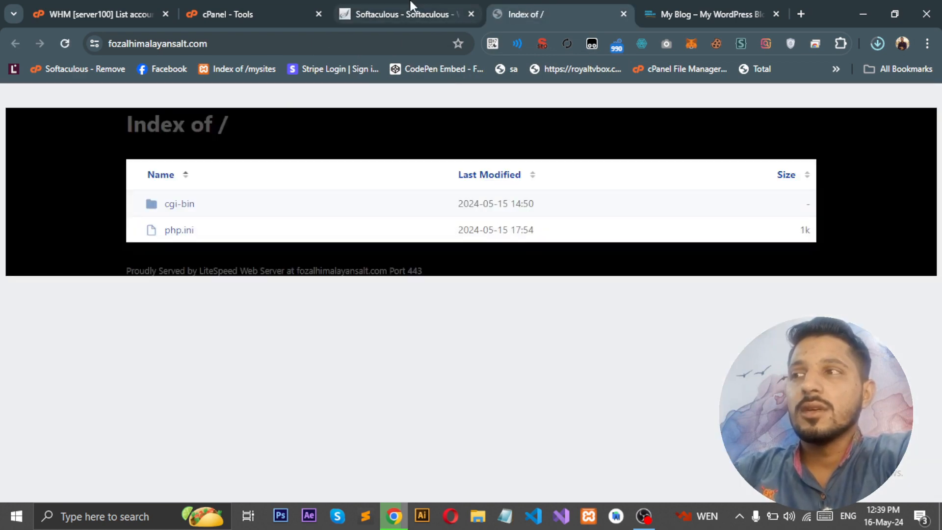
pyautogui.click(377, 13)
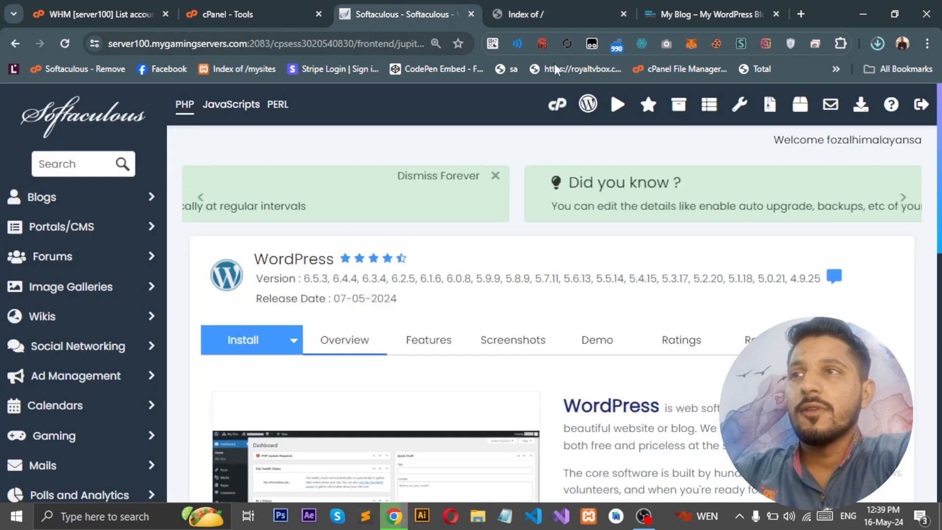
# - Close the extra Tools tab and open File Manager at the public_html folder
pyautogui.click(555, 113)
pyautogui.click(288, 7)
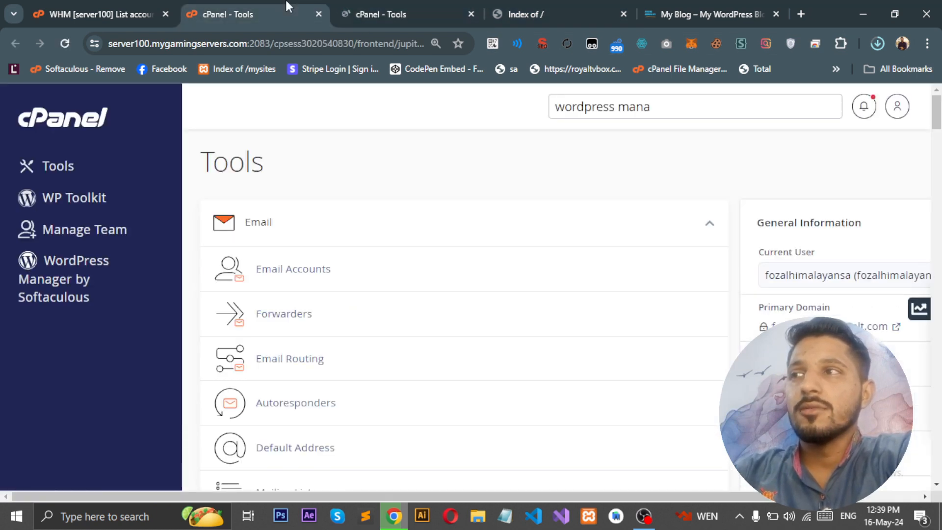
pyautogui.click(319, 13)
pyautogui.press('/')
pyautogui.write('file mana')
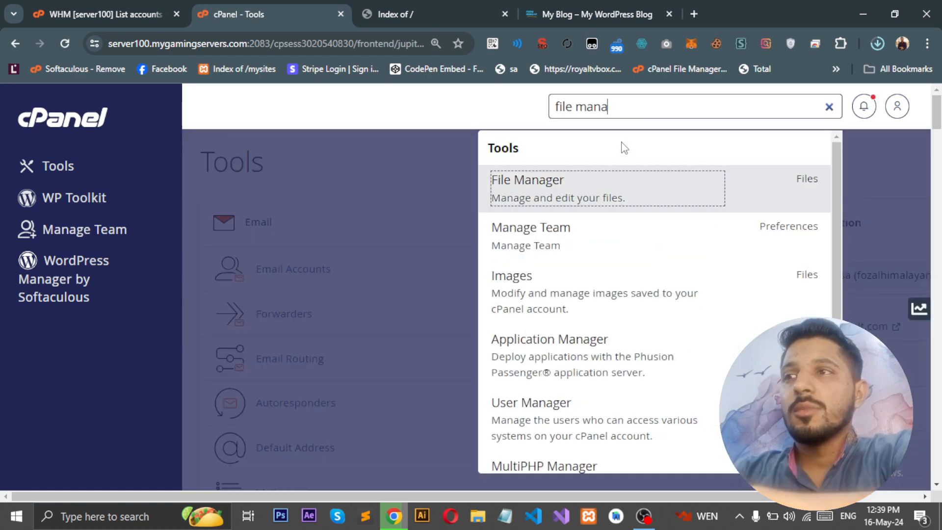
pyautogui.press('Return')
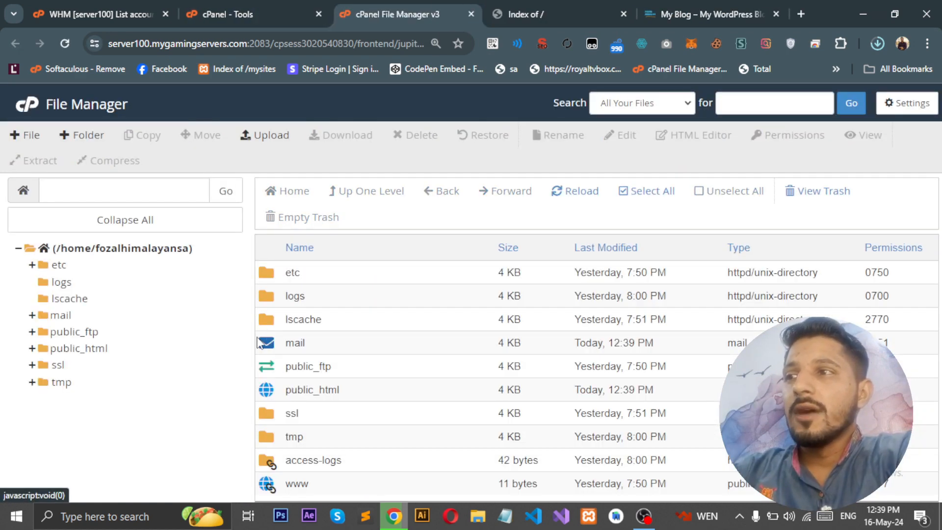
pyautogui.click(113, 348)
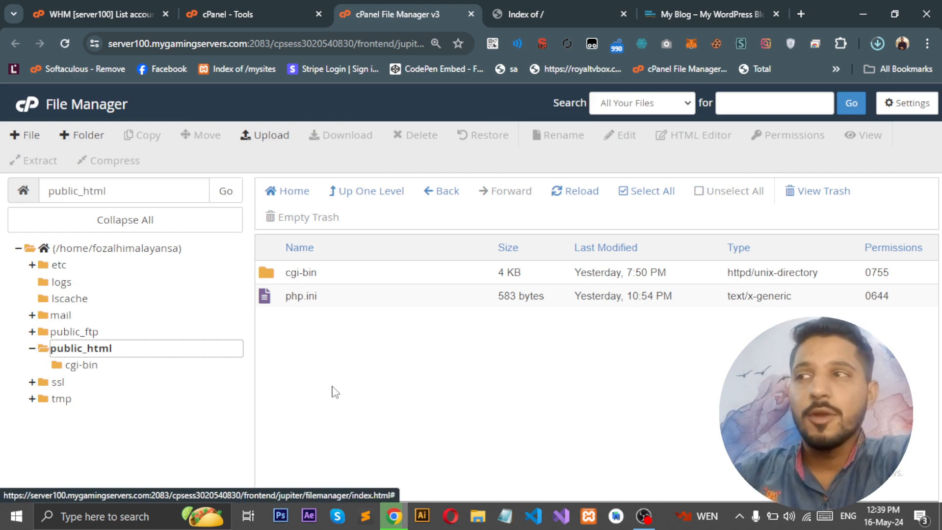
pyautogui.click(540, 10)
pyautogui.click(398, 14)
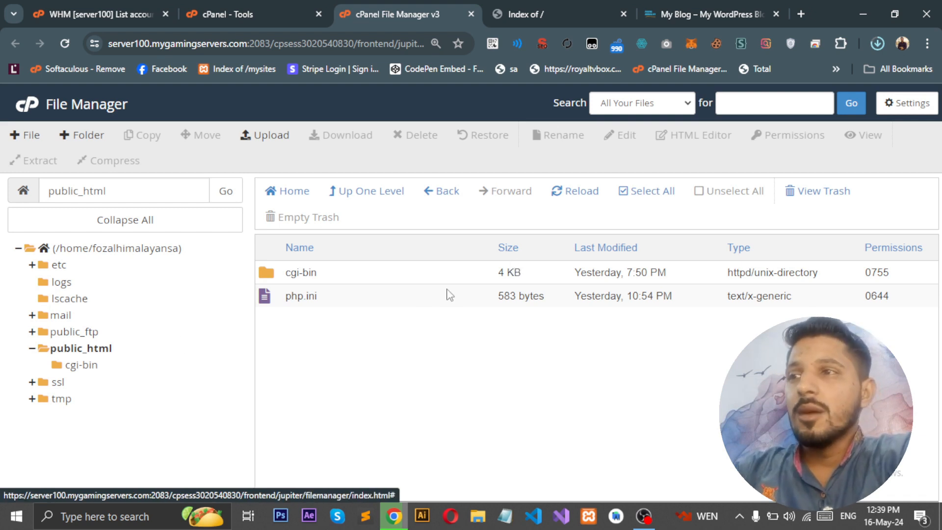
# - Permanently delete cgi-bin and php.ini, skipping trash, and confirm the site index is empty
pyautogui.click(670, 191)
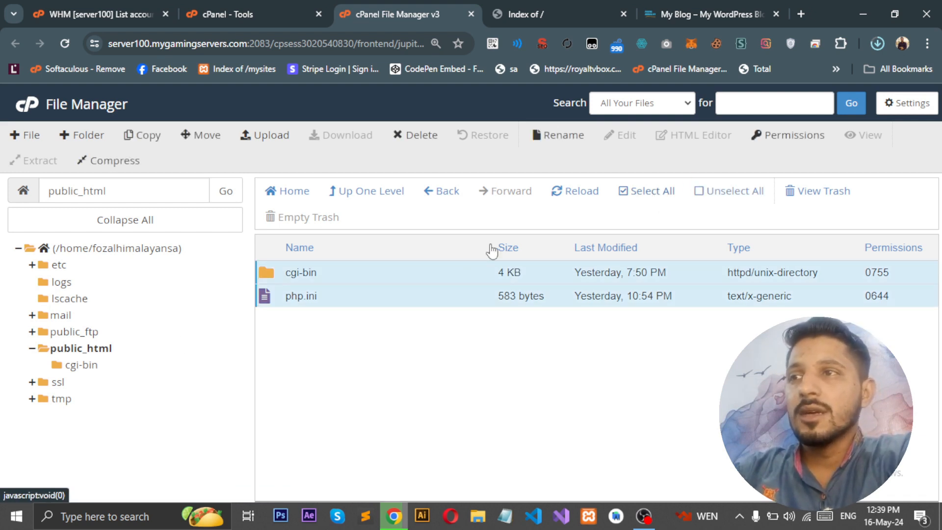
pyautogui.rightClick(448, 273)
pyautogui.click(491, 372)
pyautogui.click(452, 305)
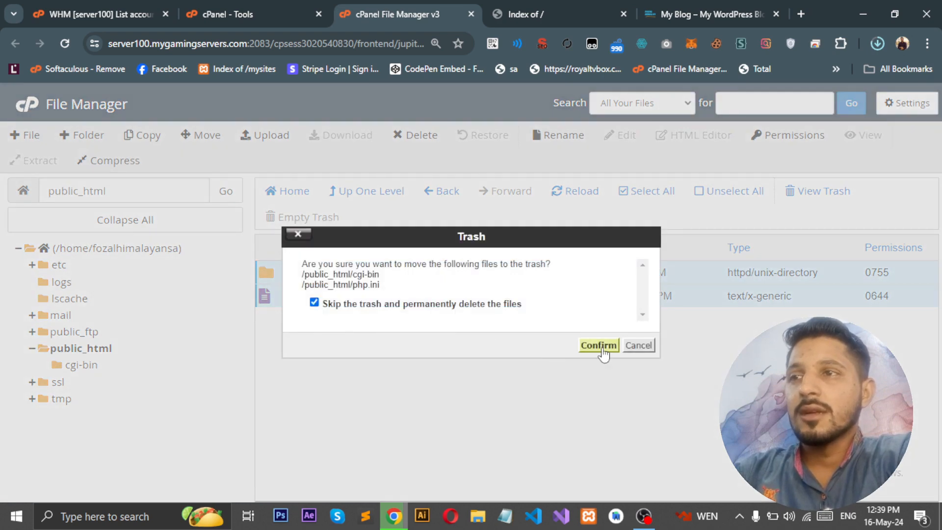
pyautogui.click(597, 343)
pyautogui.click(503, 2)
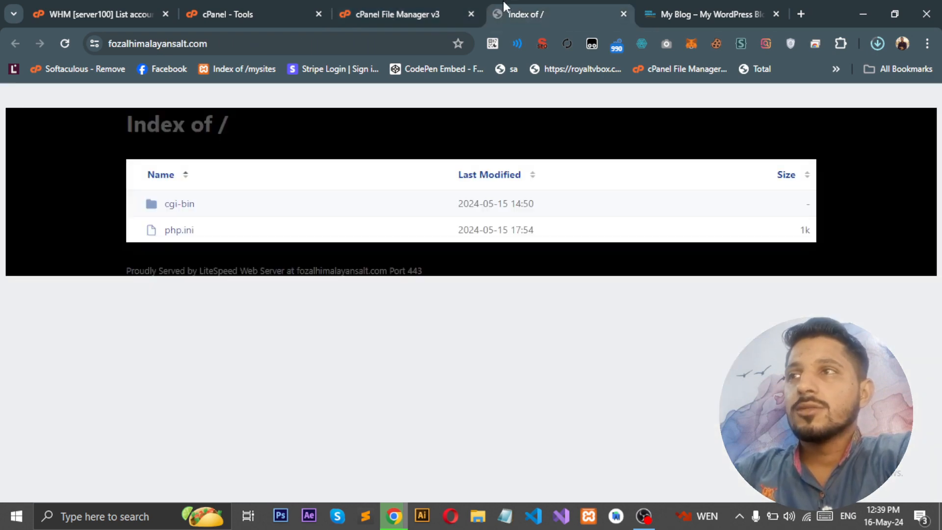
pyautogui.press('F5')
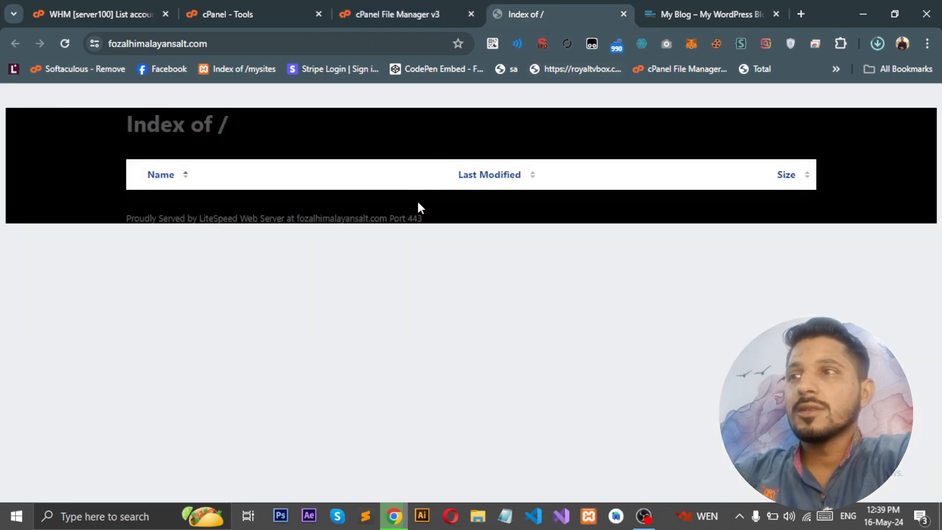
pyautogui.click(384, 6)
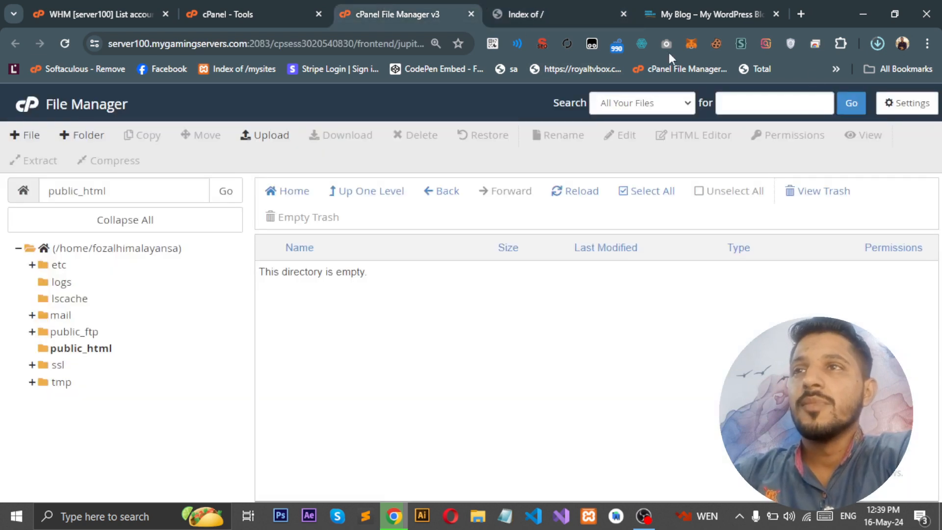
pyautogui.click(877, 43)
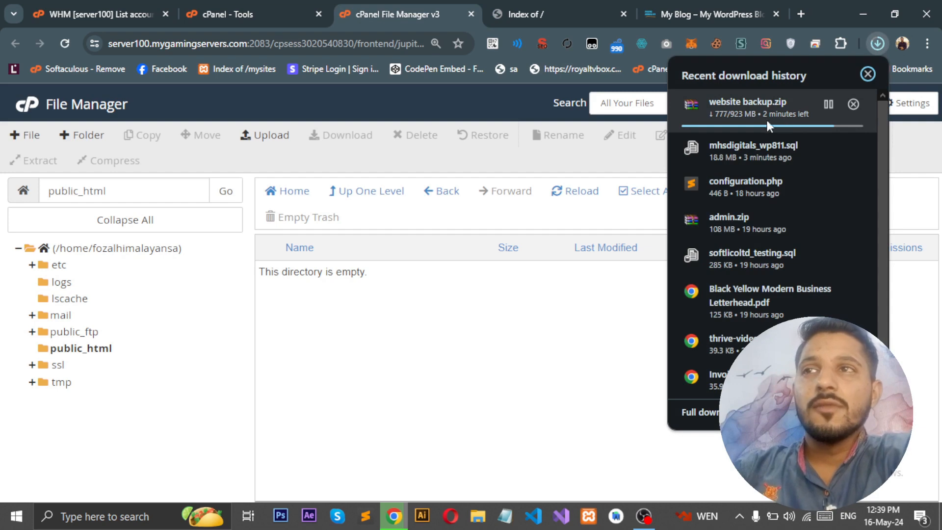
pyautogui.click(549, 338)
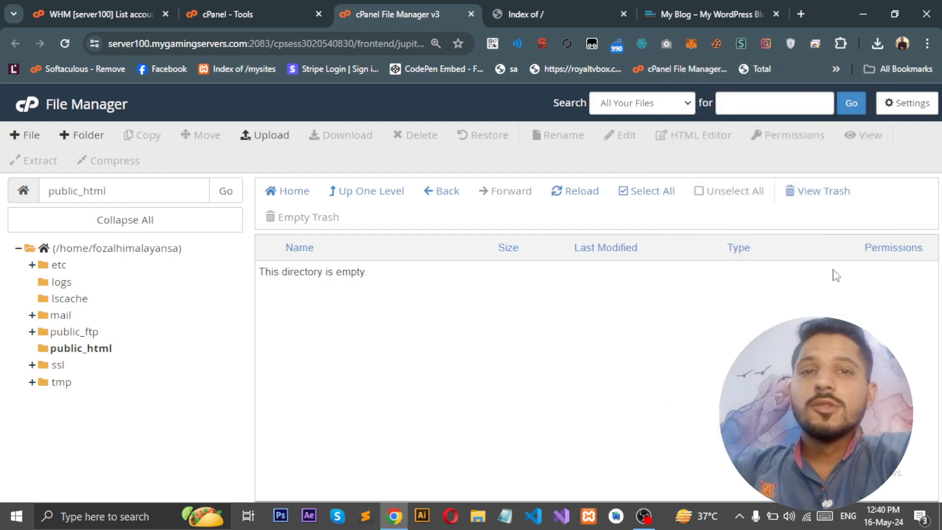
pyautogui.click(877, 45)
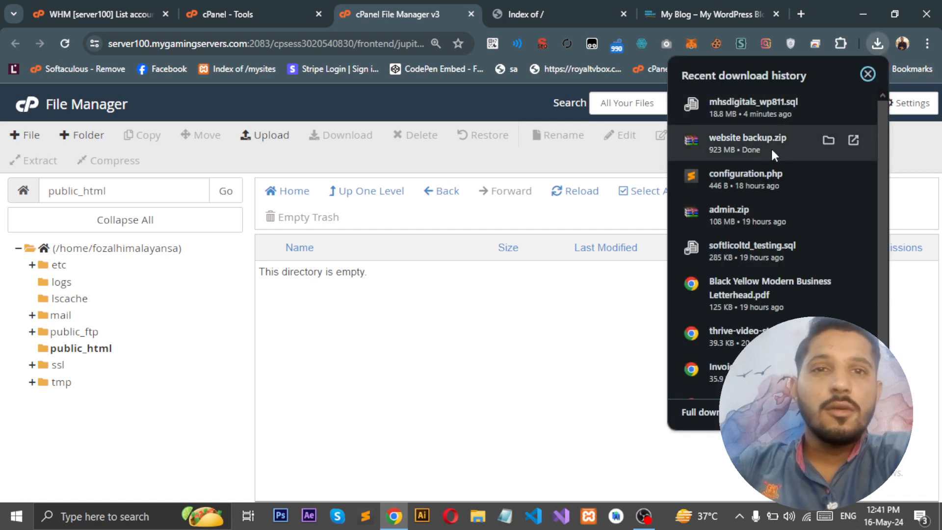
pyautogui.click(595, 267)
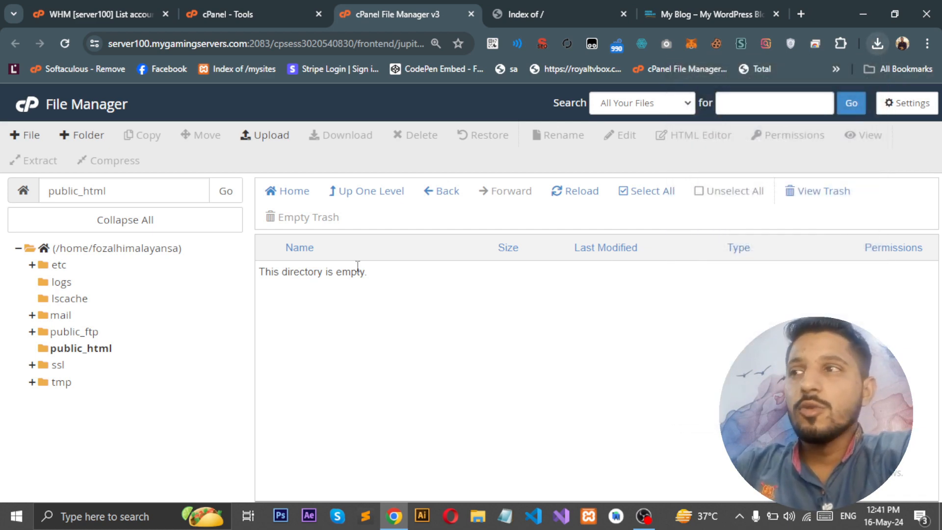
pyautogui.click(103, 352)
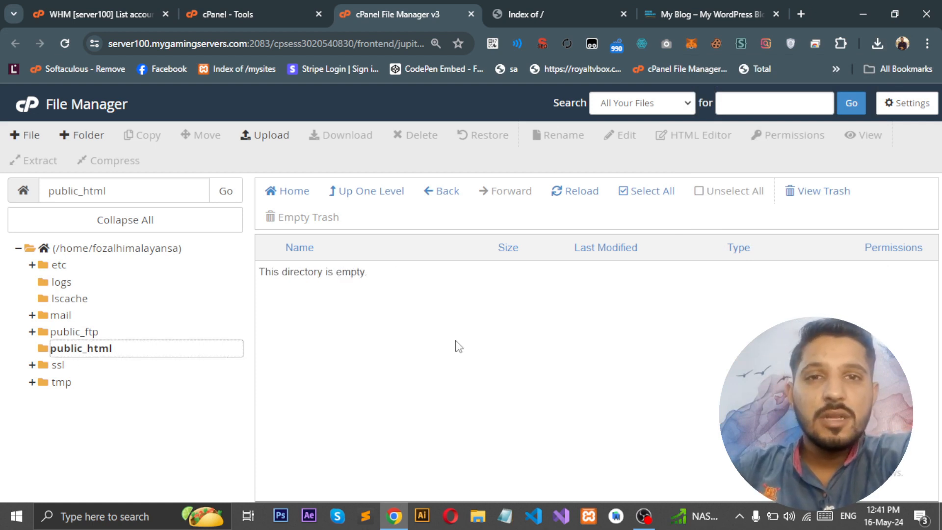
# - Upload website backup.zip from Downloads into public_html, then return to cPanel Tools
pyautogui.click(270, 136)
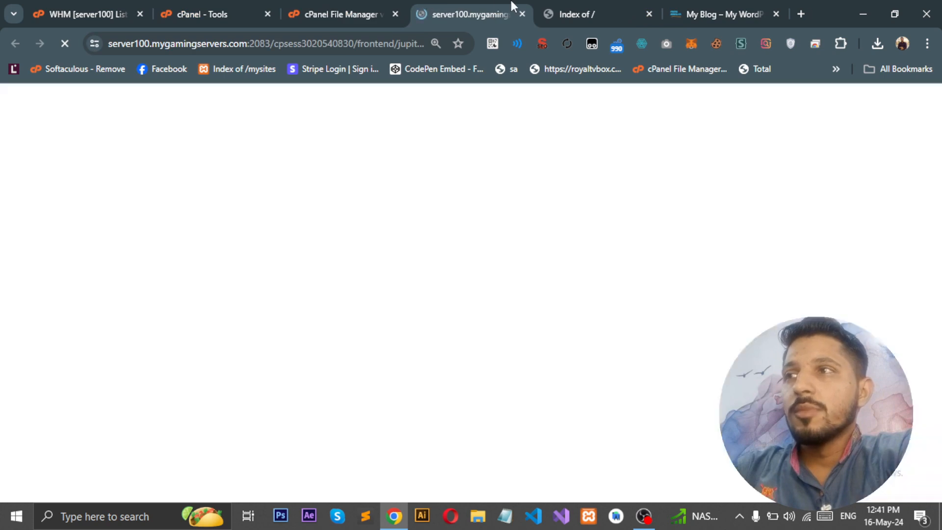
pyautogui.click(560, 6)
pyautogui.click(508, 3)
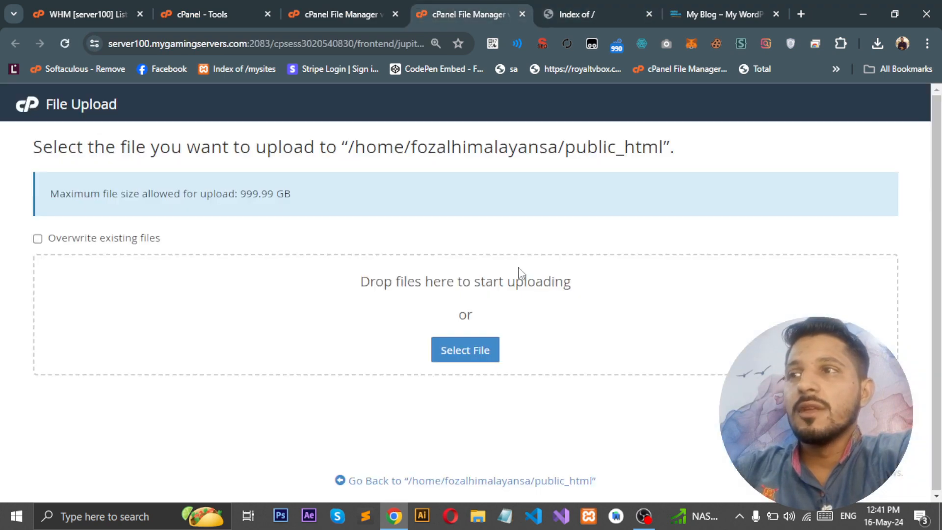
pyautogui.click(482, 364)
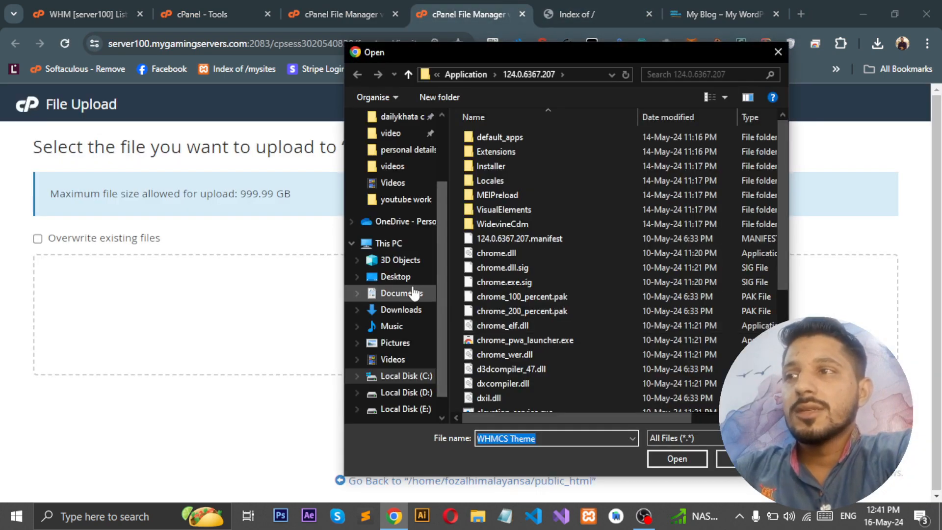
pyautogui.click(401, 310)
pyautogui.doubleClick(485, 176)
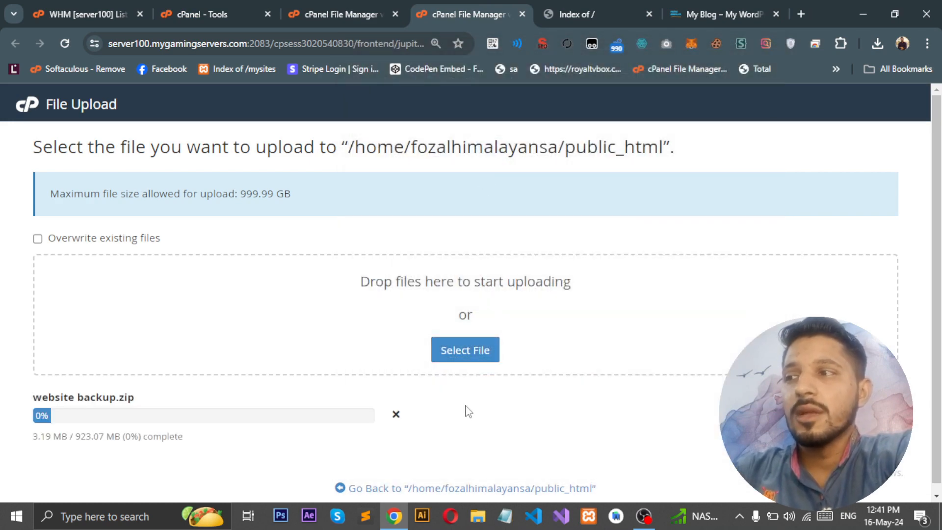
pyautogui.tripleClick(62, 436)
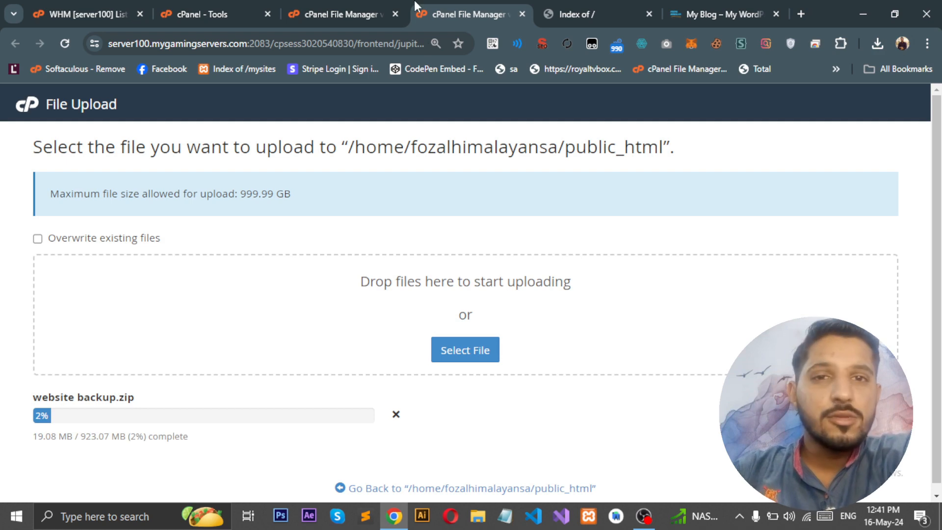
pyautogui.click(364, 7)
pyautogui.click(241, 7)
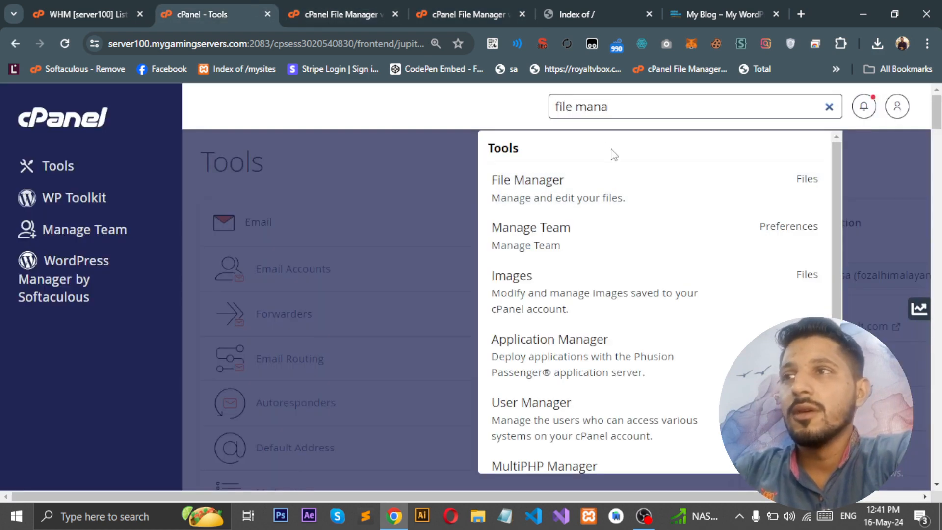
# - Search cPanel's tools for 'mysql databases' and open the MySQL Databases page
pyautogui.hotkey('ctrl', 'a')
pyautogui.press('BackSpace')
pyautogui.write('mysql databa')
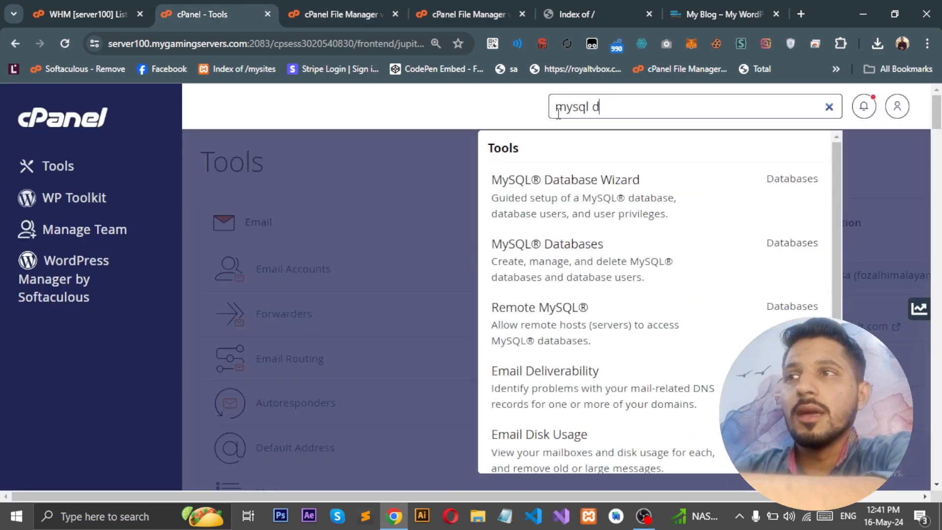
pyautogui.write('ses')
pyautogui.press('Return')
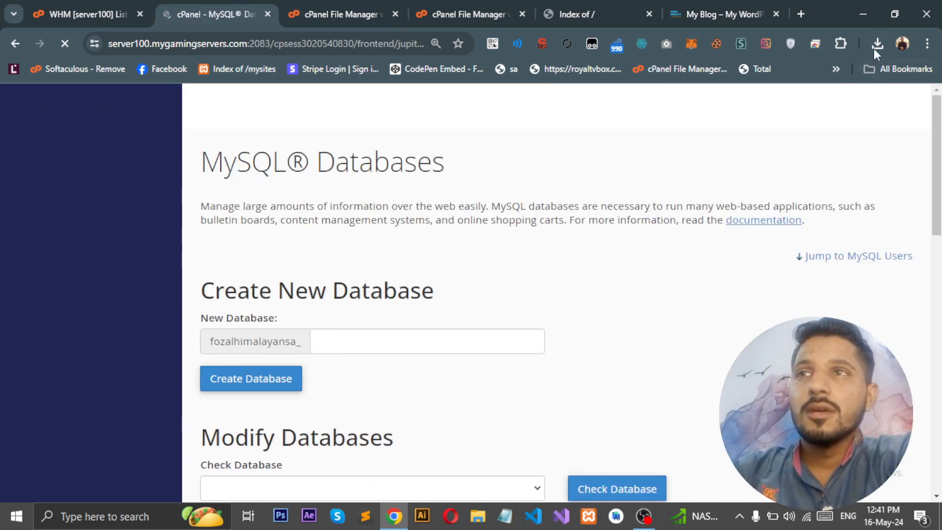
pyautogui.click(877, 43)
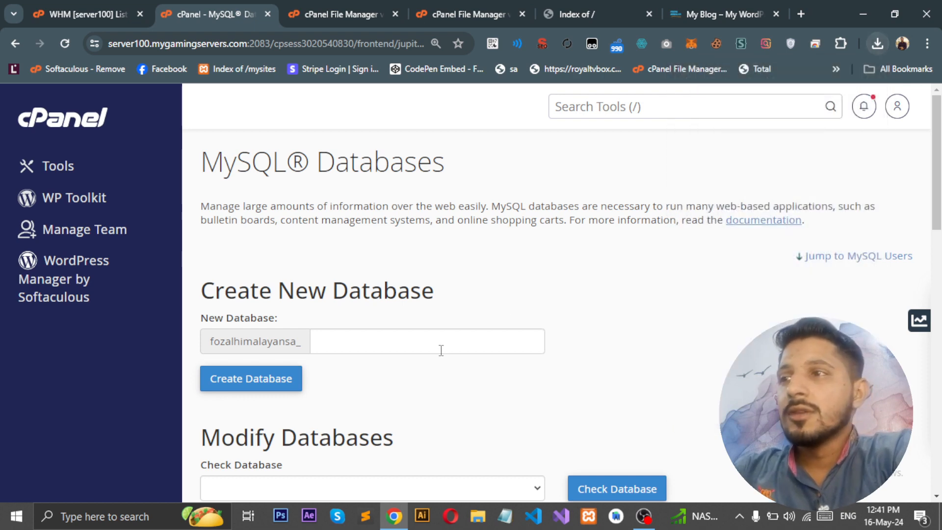
# - Create a new database named 'db' after the account prefix, giving fozalhimalayansa_db
pyautogui.click(475, 347)
pyautogui.write('db')
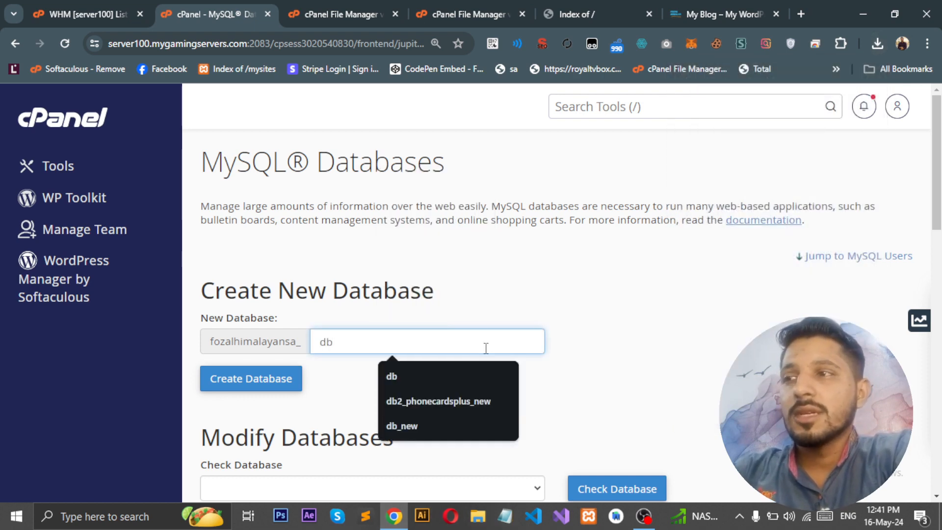
pyautogui.click(342, 371)
pyautogui.doubleClick(331, 342)
pyautogui.doubleClick(352, 338)
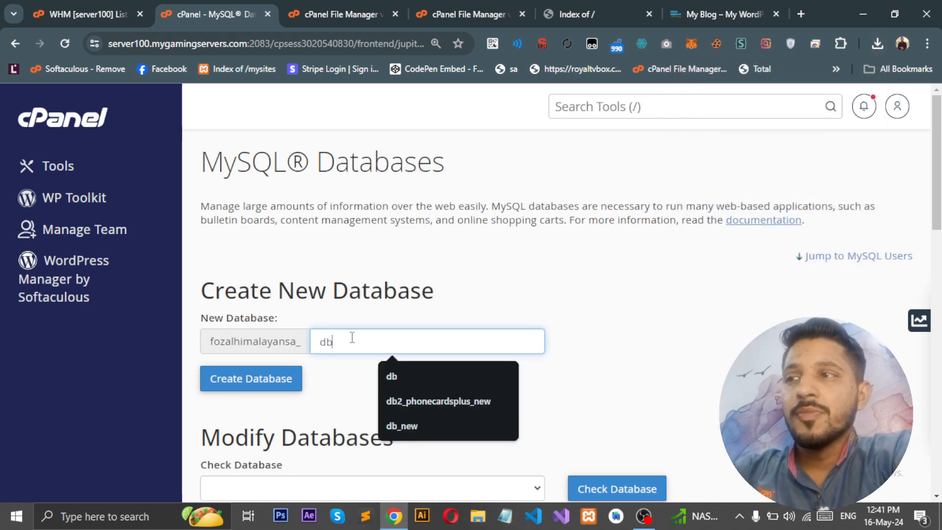
pyautogui.click(345, 388)
pyautogui.doubleClick(269, 344)
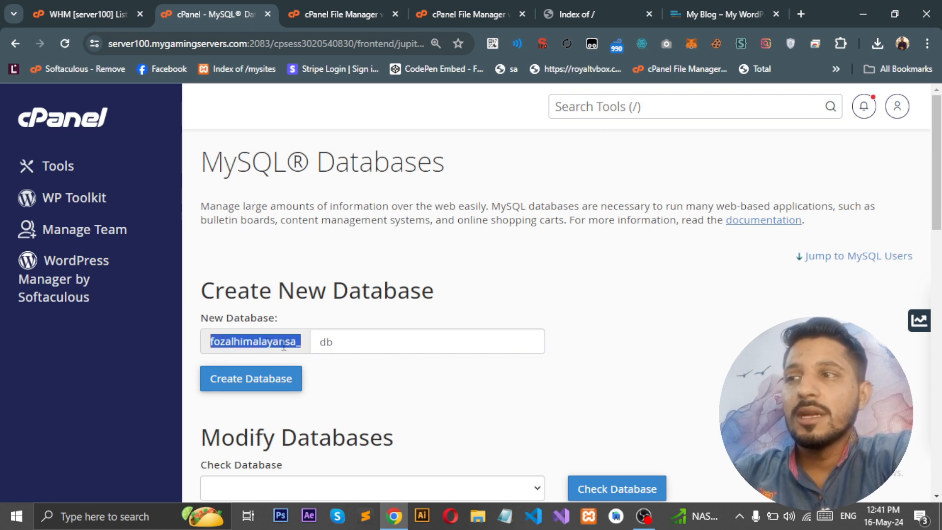
pyautogui.doubleClick(281, 343)
pyautogui.click(283, 342)
pyautogui.doubleClick(283, 342)
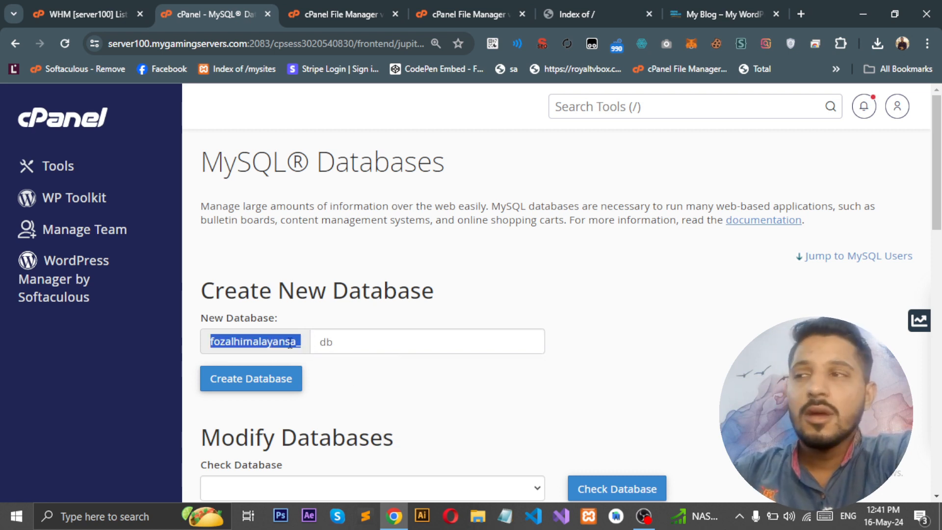
pyautogui.click(290, 343)
pyautogui.moveTo(300, 343); pyautogui.dragTo(237, 338)
pyautogui.click(239, 338)
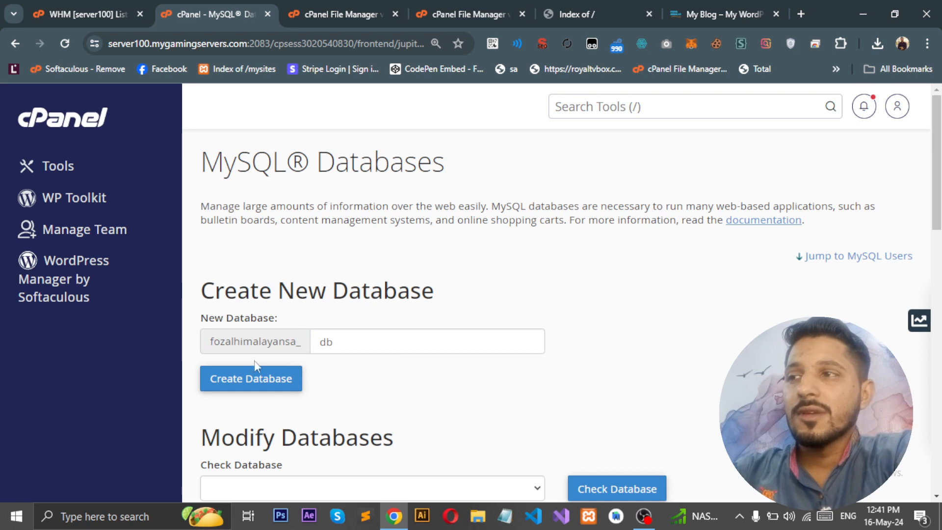
pyautogui.click(254, 379)
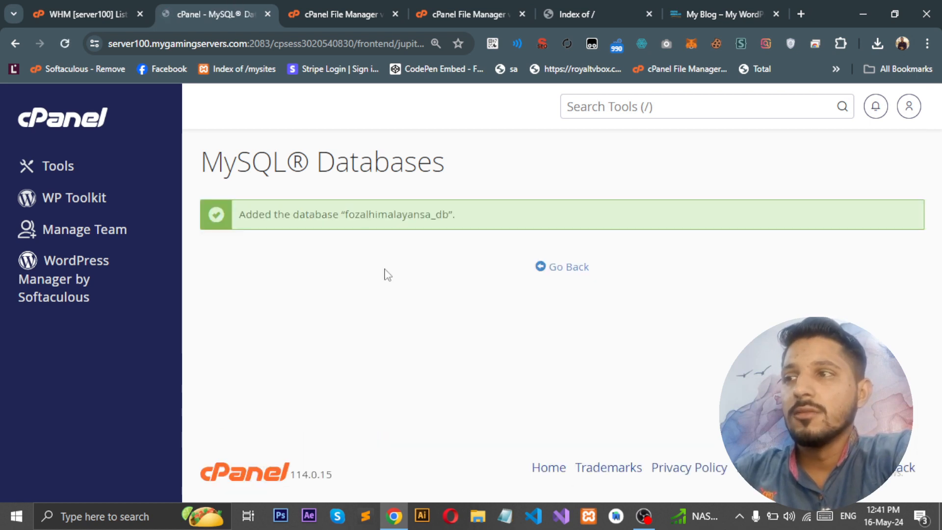
# - Copy the name fozalhimalayansa_db into a new Notepad note, then go back to MySQL Databases
pyautogui.doubleClick(386, 221)
pyautogui.rightClick(382, 220)
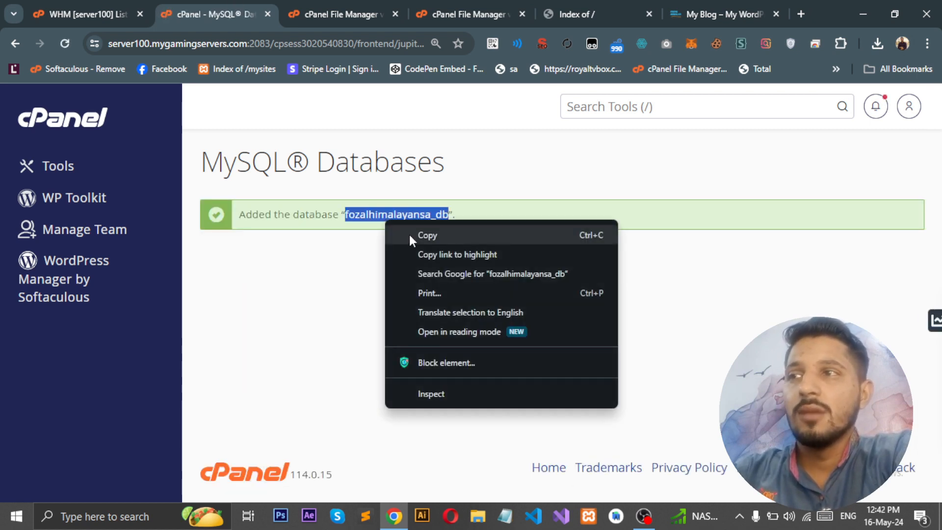
pyautogui.click(410, 235)
pyautogui.click(98, 516)
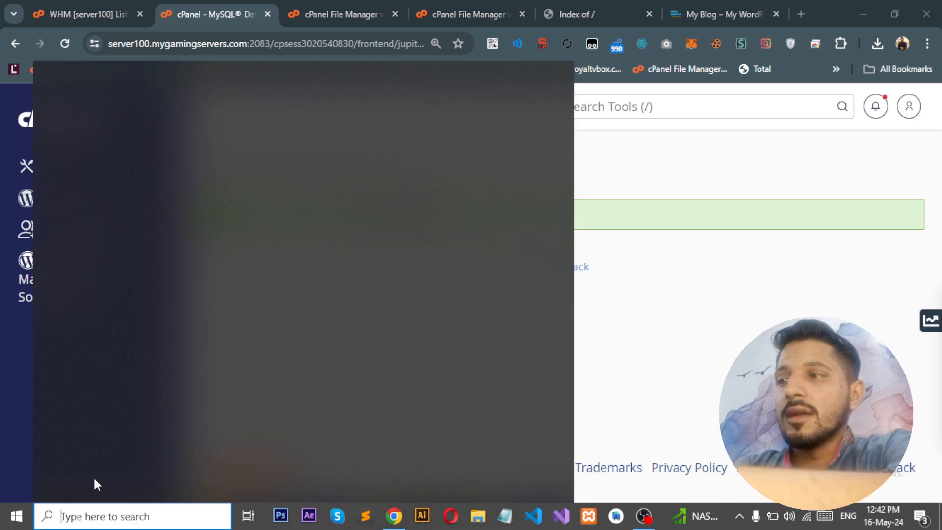
pyautogui.write('notepad')
pyautogui.press('Return')
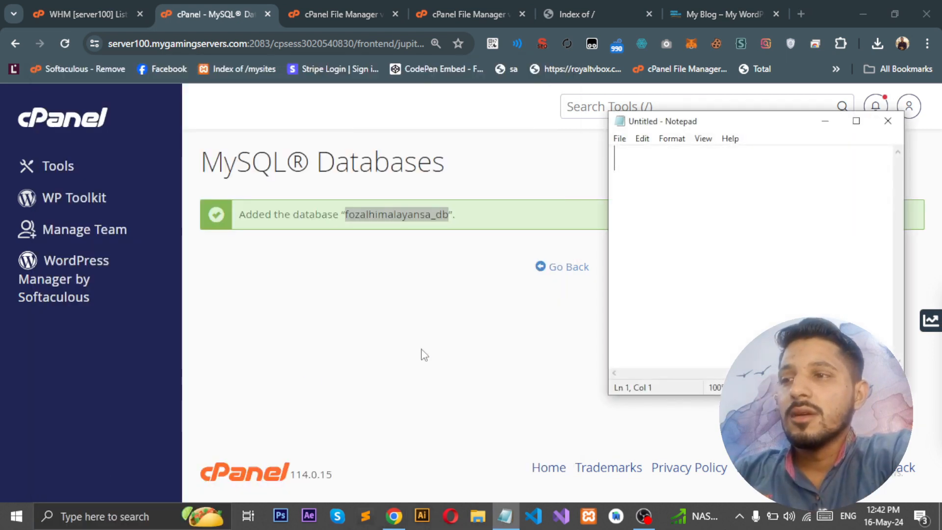
pyautogui.hotkey('ctrl', 'v')
pyautogui.press('Return')
pyautogui.click(513, 286)
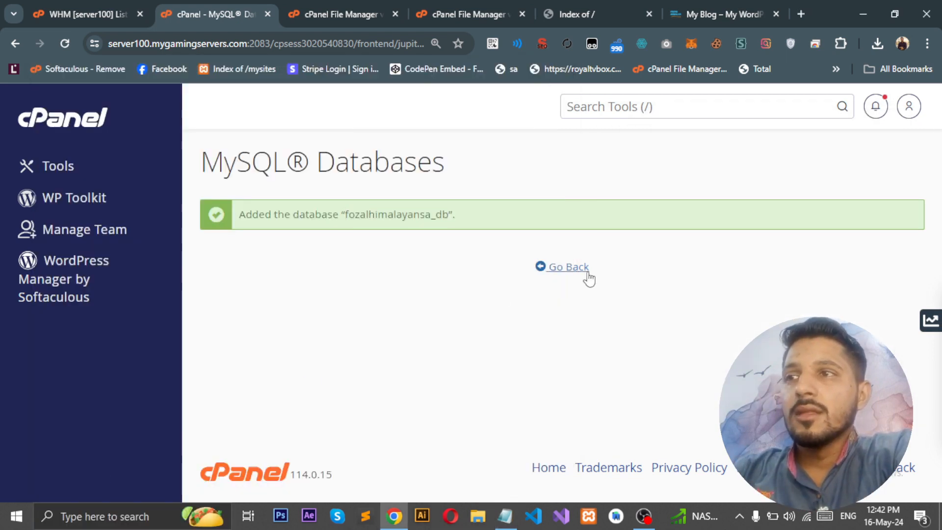
pyautogui.click(585, 273)
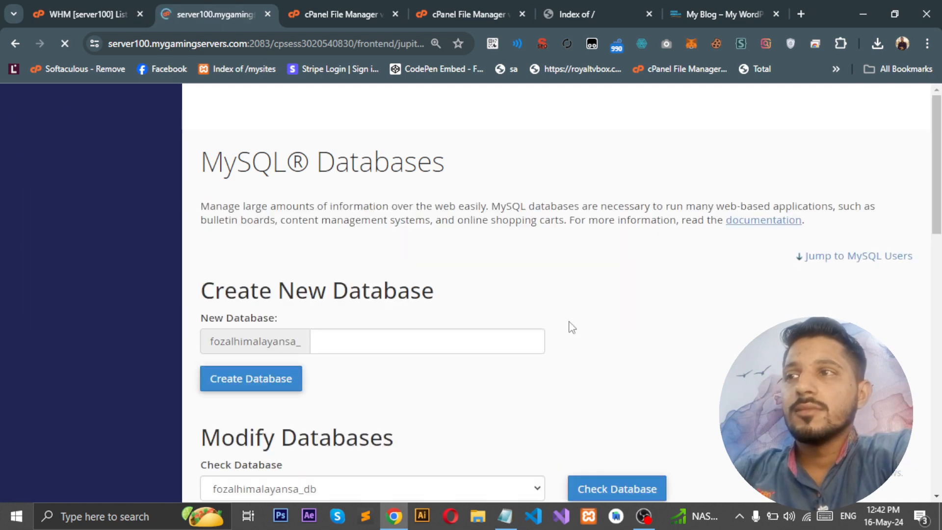
# - Under Add New User, enter the new username and a password
pyautogui.scroll(-6, 423, 387)
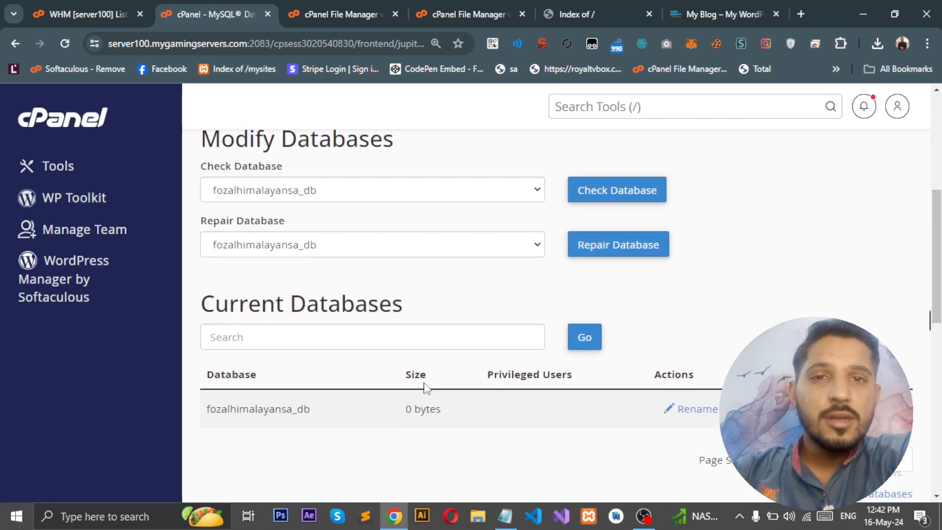
pyautogui.scroll(-7, 423, 388)
pyautogui.click(344, 336)
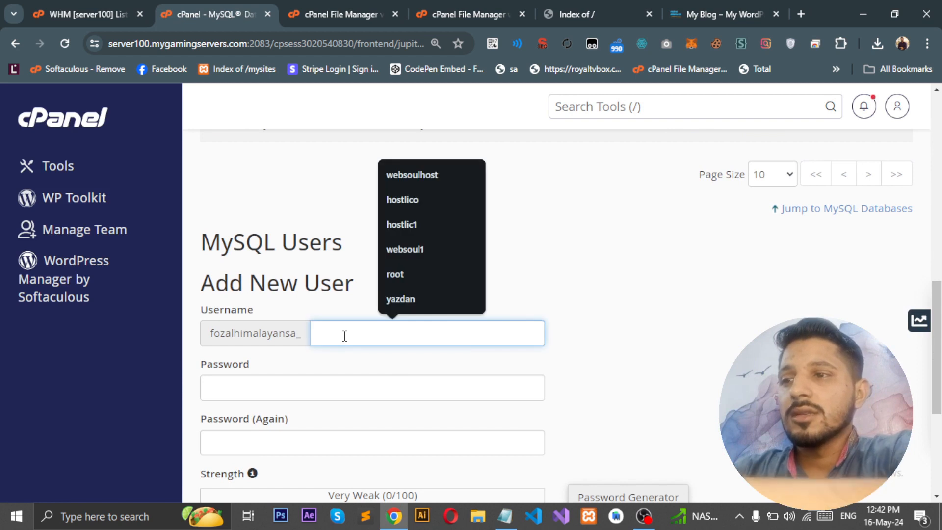
pyautogui.write('yazdan')
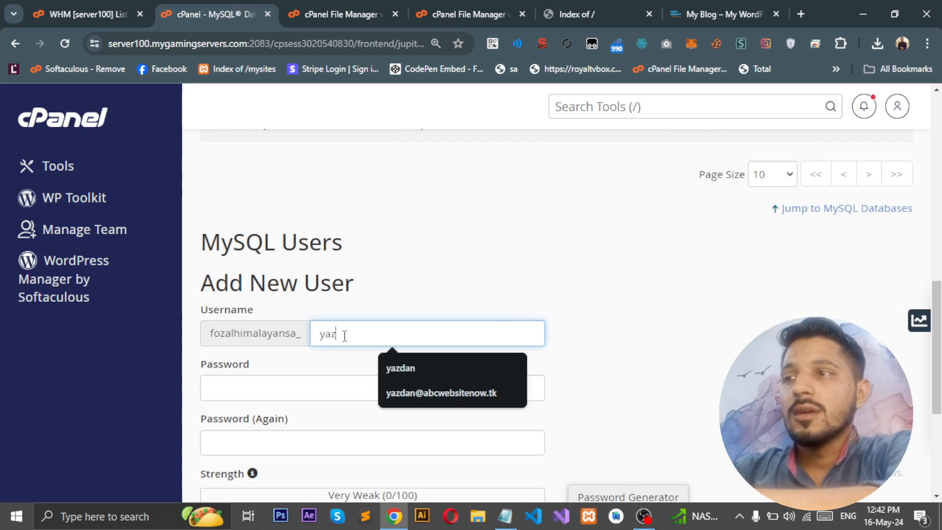
pyautogui.press('Tab')
pyautogui.write('a')
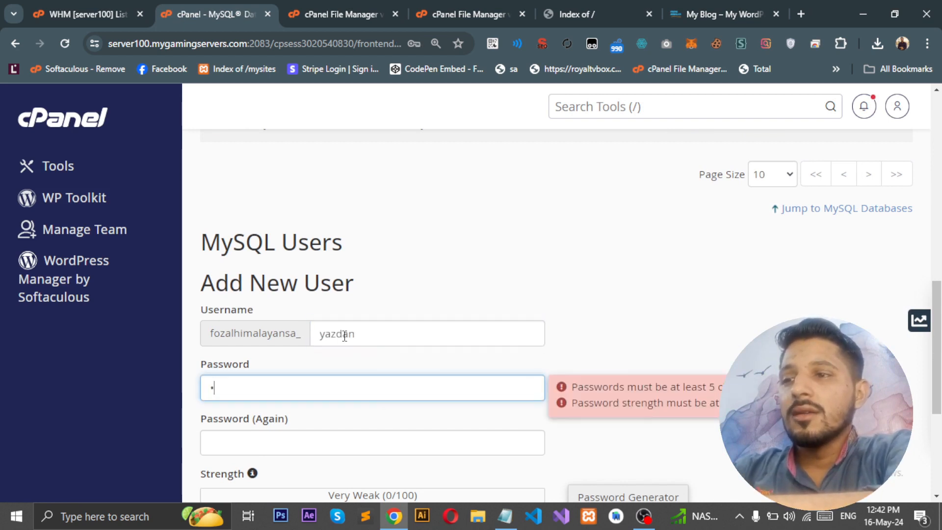
pyautogui.write('•••••••••')
pyautogui.hotkey('ctrl', 'a')
pyautogui.press('BackSpace')
pyautogui.write('••')
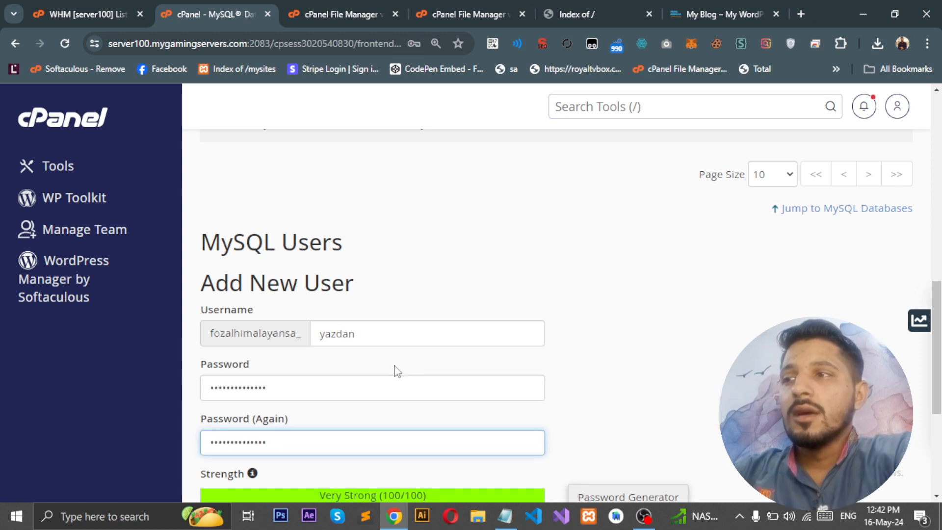
# - Review the prefixed username and create the new database user
pyautogui.scroll(-3, 378, 353)
pyautogui.doubleClick(239, 191)
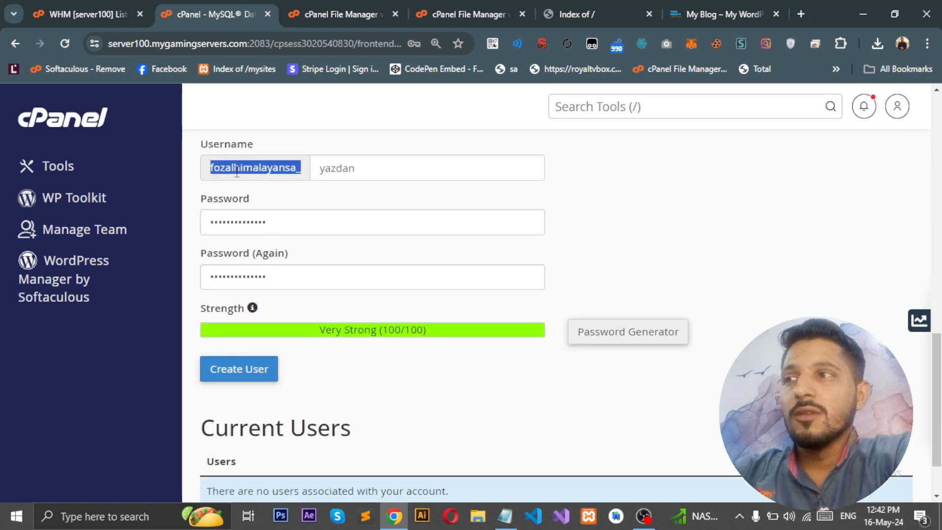
pyautogui.scroll(2, 274, 185)
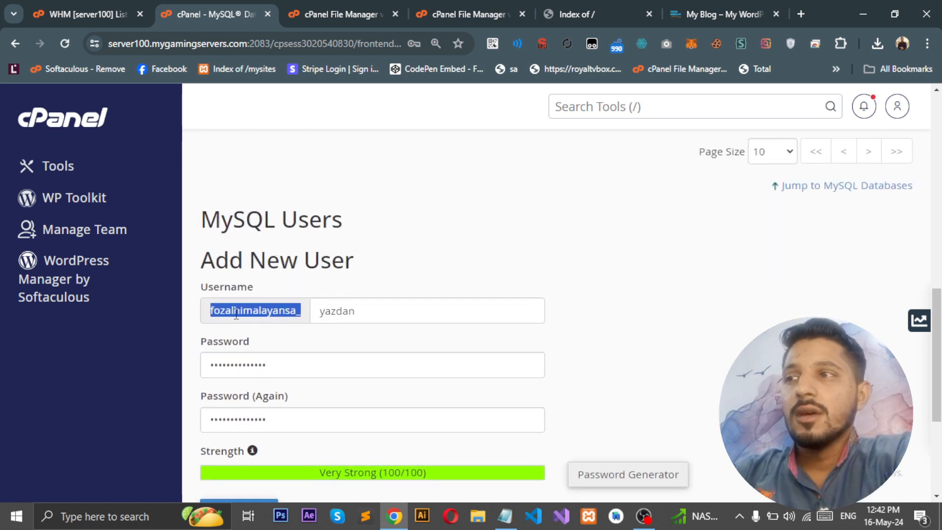
pyautogui.click(256, 312)
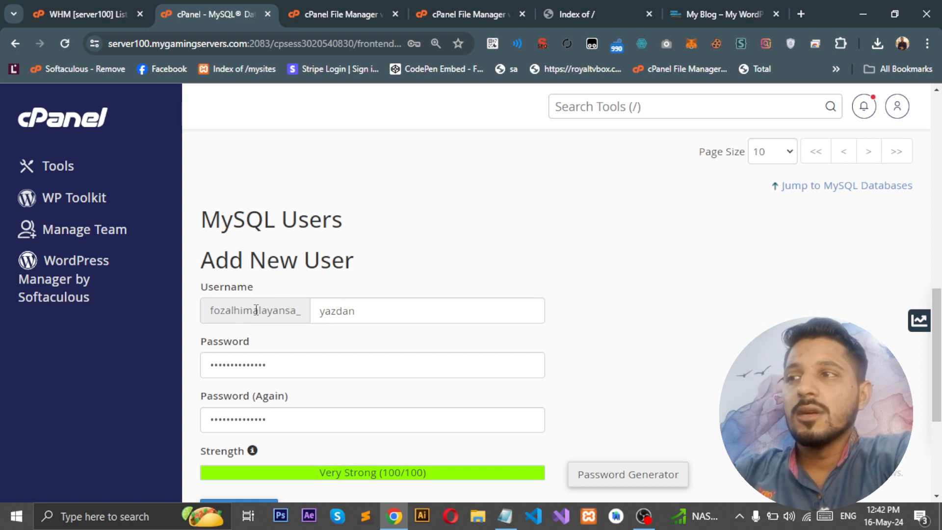
pyautogui.scroll(-2, 308, 321)
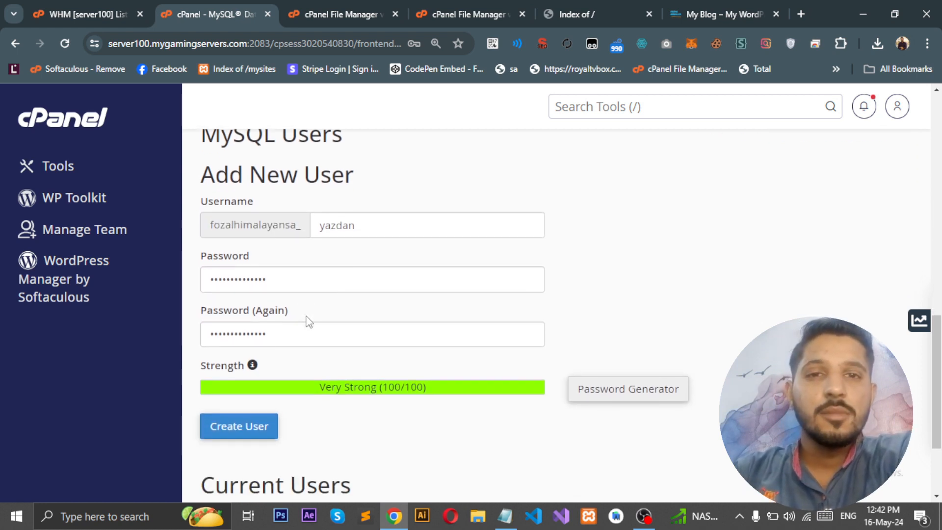
pyautogui.click(243, 435)
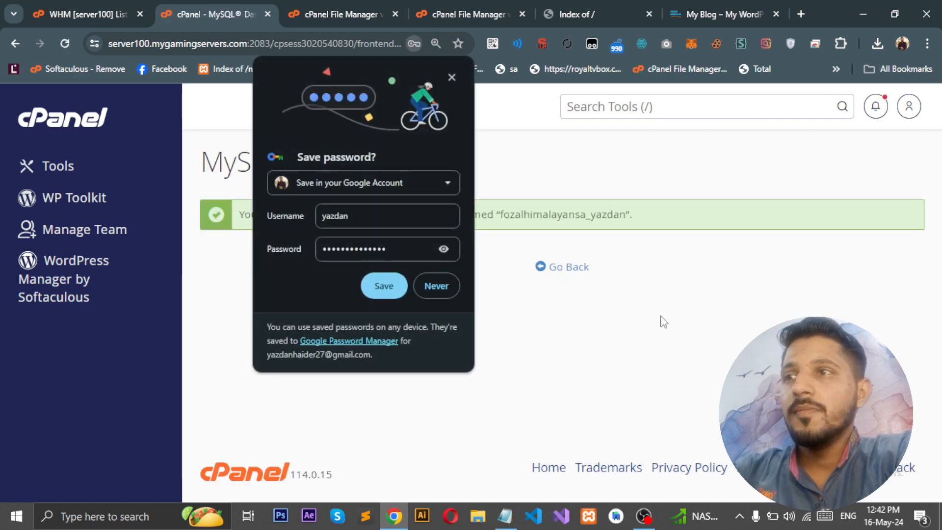
# - Save the full new username and its password in the Notepad note, then return to MySQL Databases
pyautogui.doubleClick(549, 214)
pyautogui.rightClick(562, 217)
pyautogui.click(569, 225)
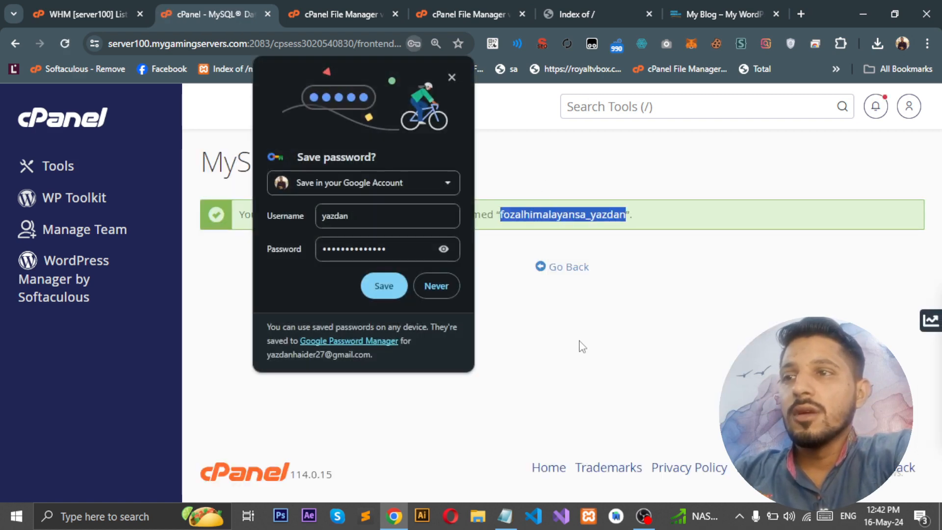
pyautogui.click(505, 516)
pyautogui.hotkey('ctrl', 'v')
pyautogui.press('Return')
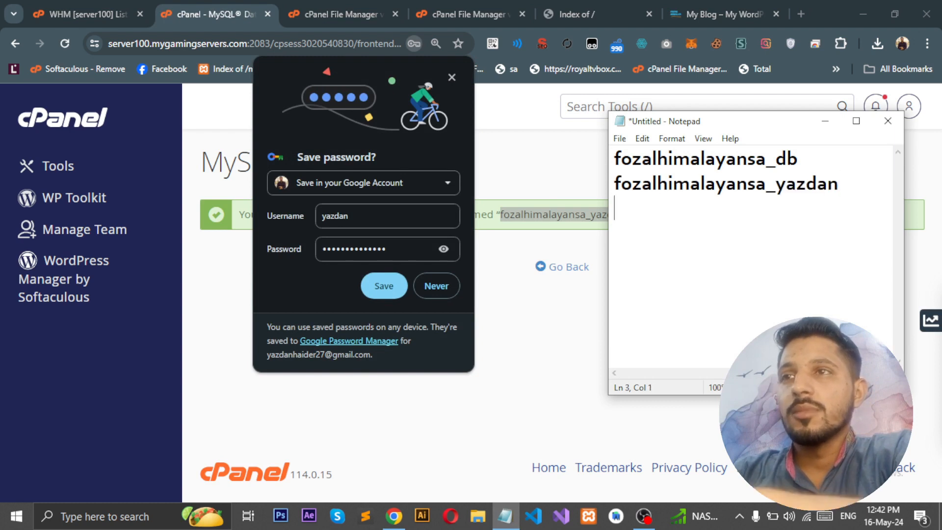
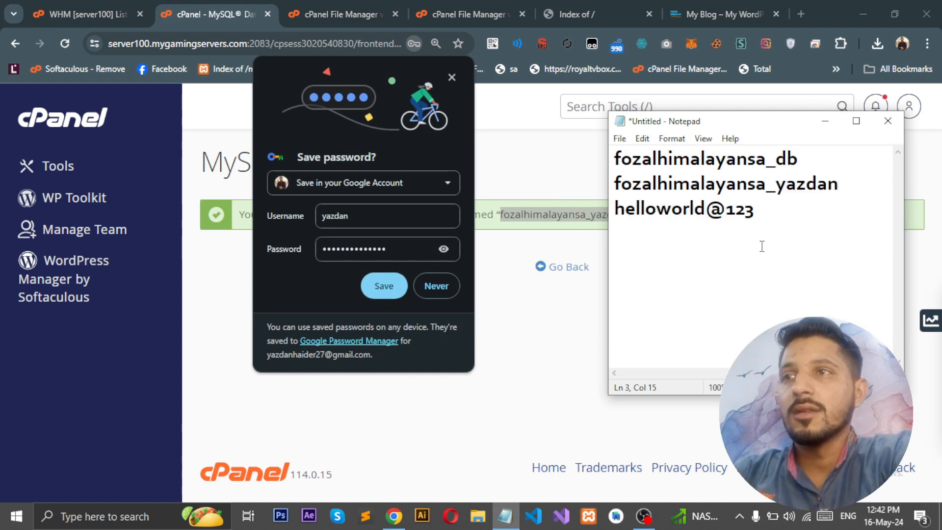
pyautogui.click(563, 291)
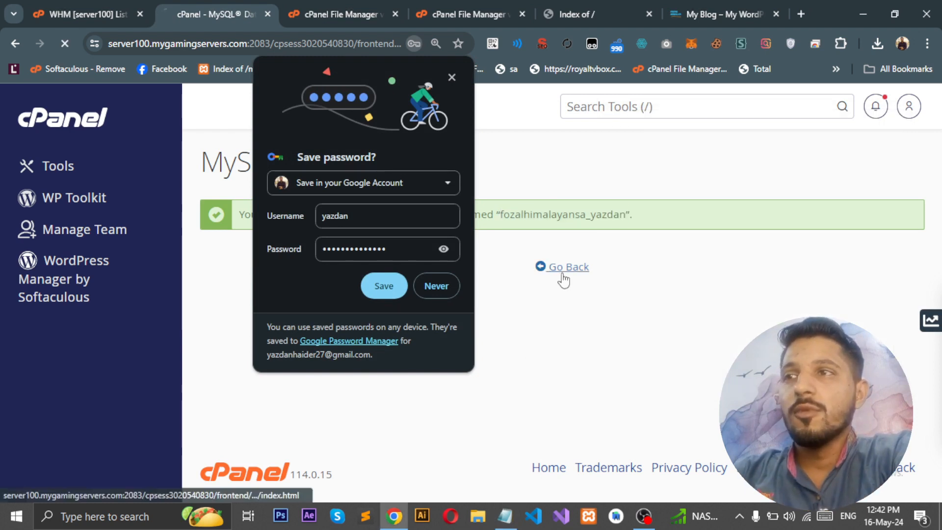
pyautogui.click(564, 268)
pyautogui.click(451, 78)
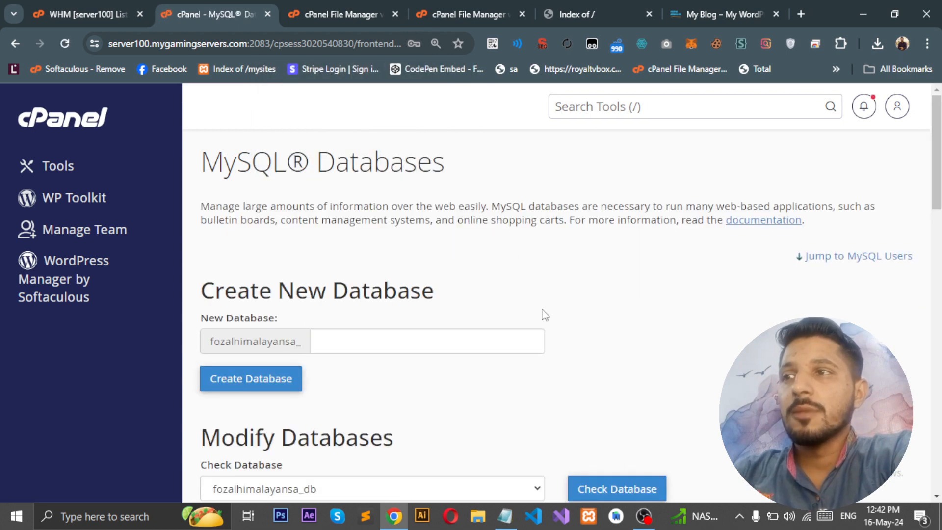
# - Launch phpMyAdmin from cPanel's tool search using 'phpmyadmin'
pyautogui.scroll(-5, 541, 312)
pyautogui.scroll(-2, 587, 301)
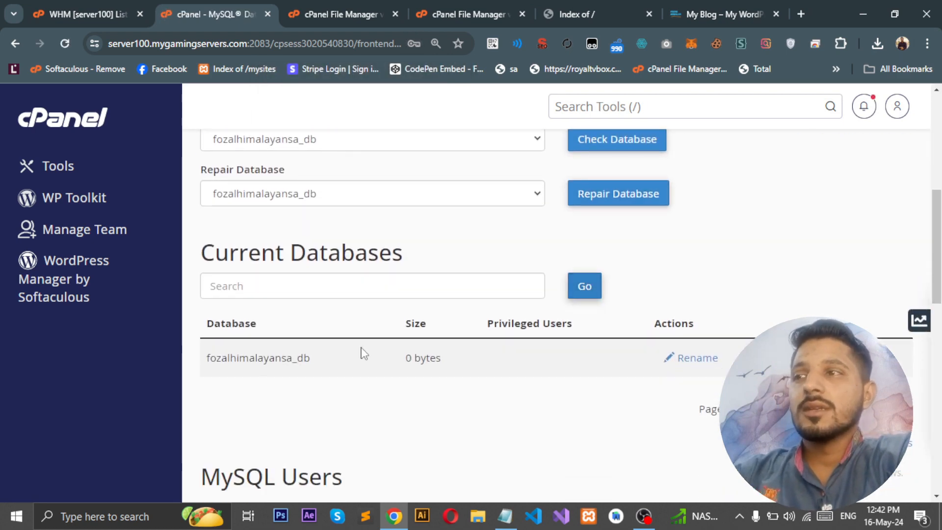
pyautogui.doubleClick(314, 357)
pyautogui.click(368, 378)
pyautogui.click(665, 106)
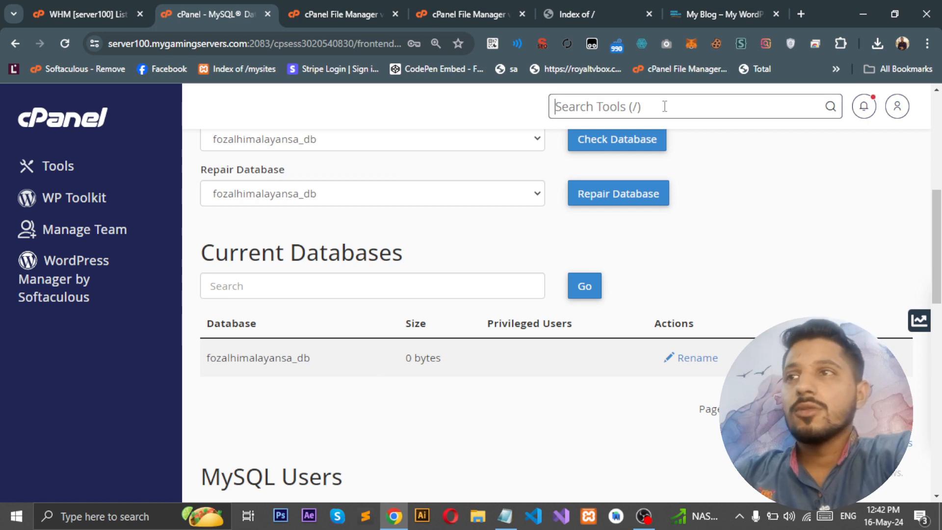
pyautogui.write('phpmyadmin')
pyautogui.press('Return')
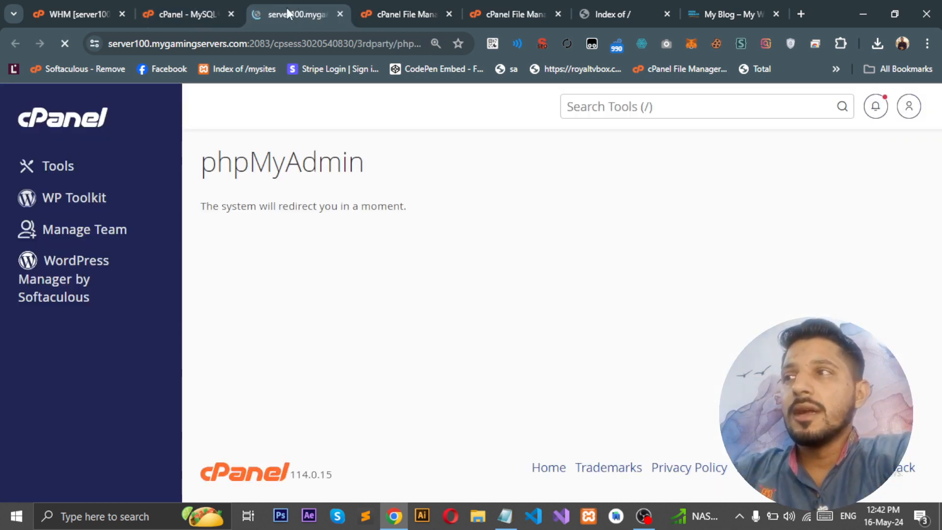
# - Open fozalhimalayansa_db from phpMyAdmin's left tree, showing it has no tables yet
pyautogui.click(192, 15)
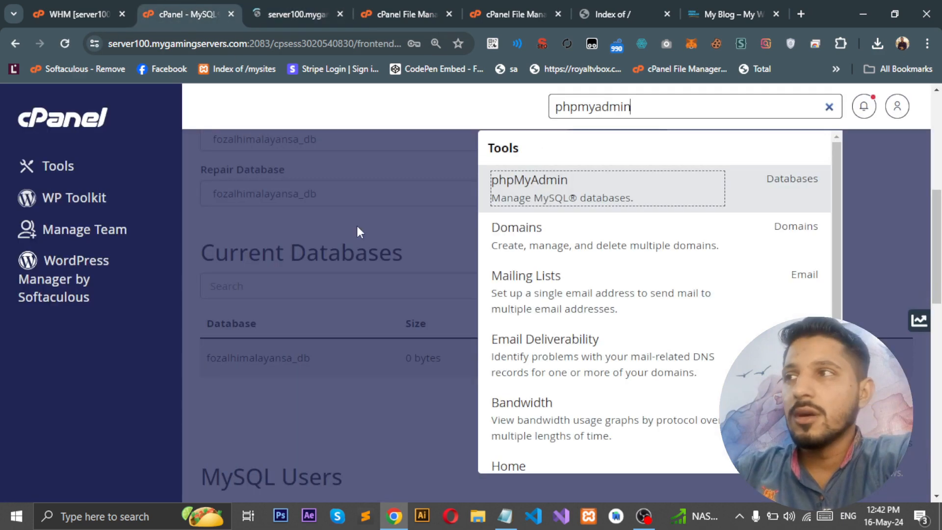
pyautogui.click(362, 243)
pyautogui.doubleClick(303, 358)
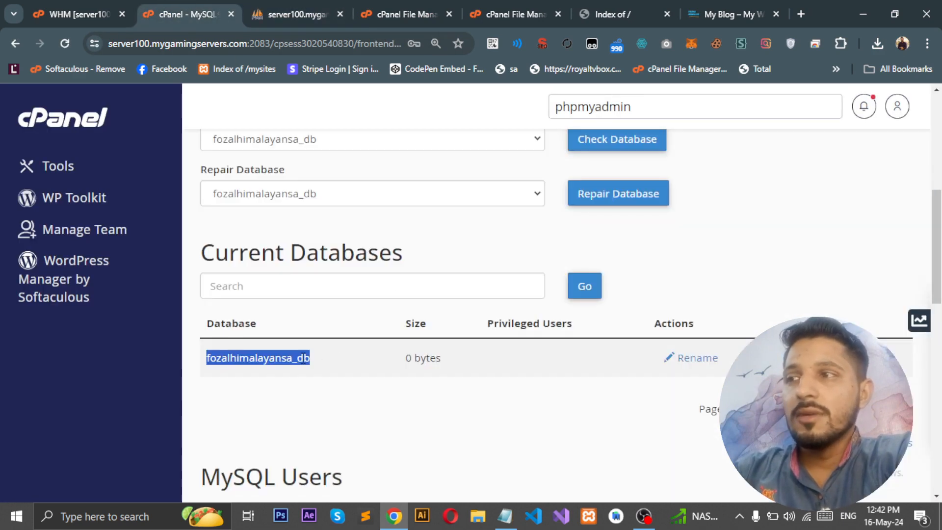
pyautogui.click(318, 6)
pyautogui.click(98, 180)
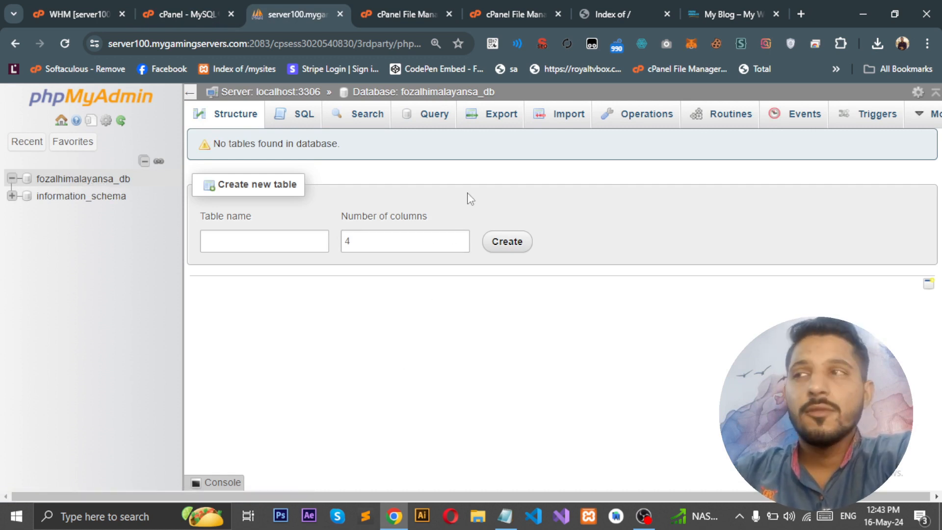
pyautogui.click(877, 43)
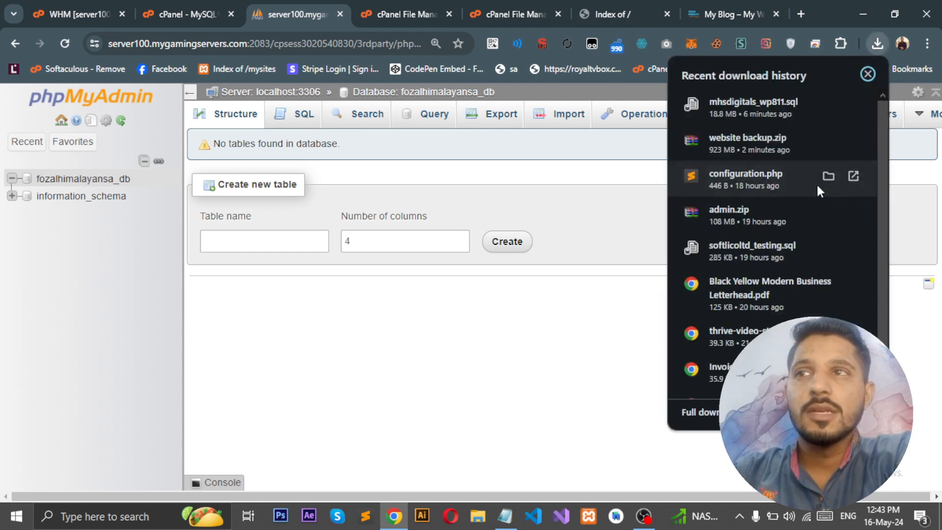
# - Import mhsdigitals_wp811.sql into fozalhimalayansa_db using SQL format from the Import tab
pyautogui.click(486, 299)
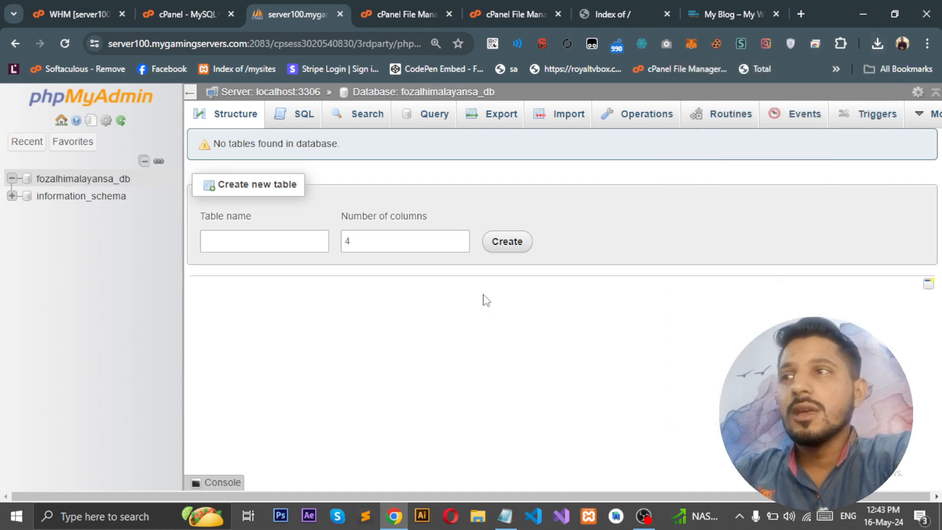
pyautogui.click(565, 116)
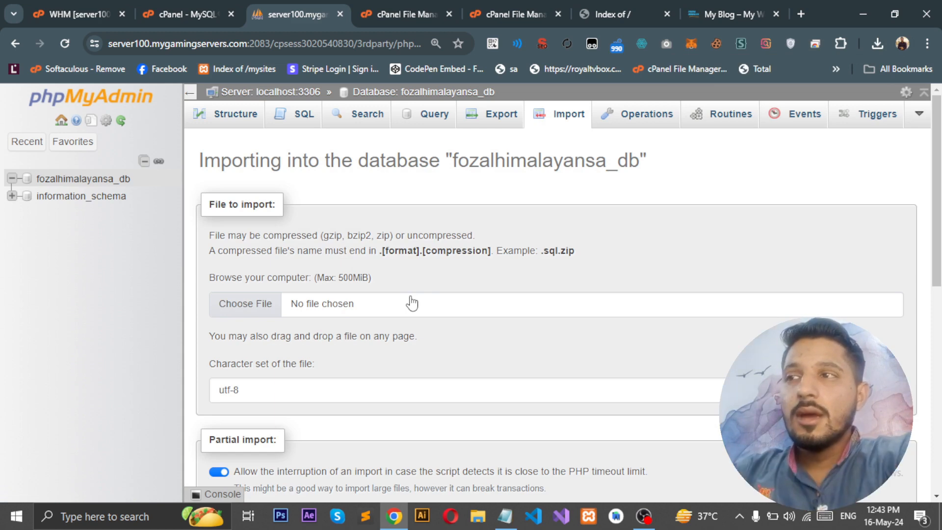
pyautogui.click(386, 310)
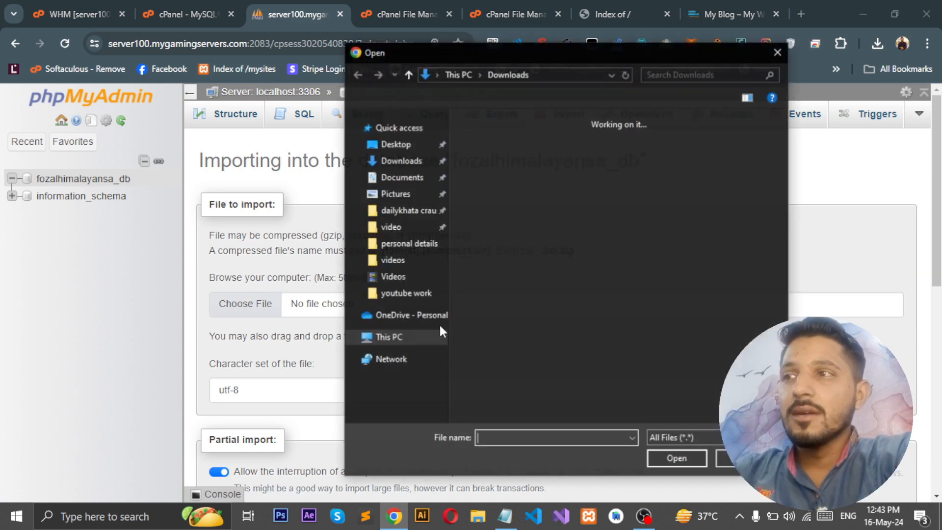
pyautogui.doubleClick(537, 162)
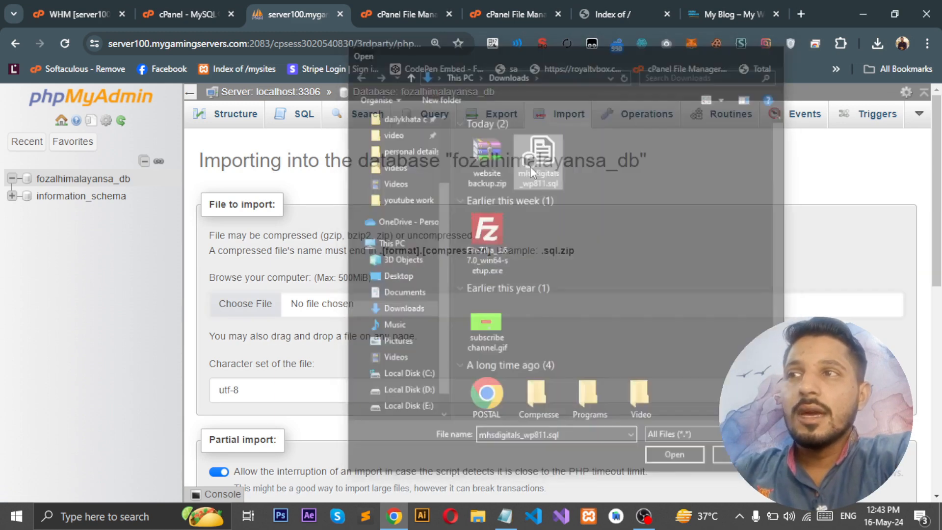
pyautogui.scroll(-10, 487, 320)
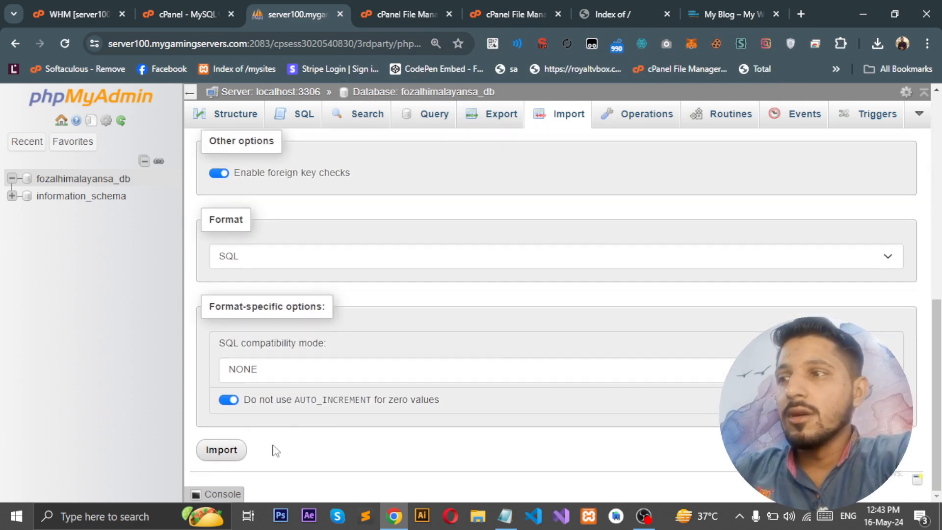
pyautogui.click(225, 451)
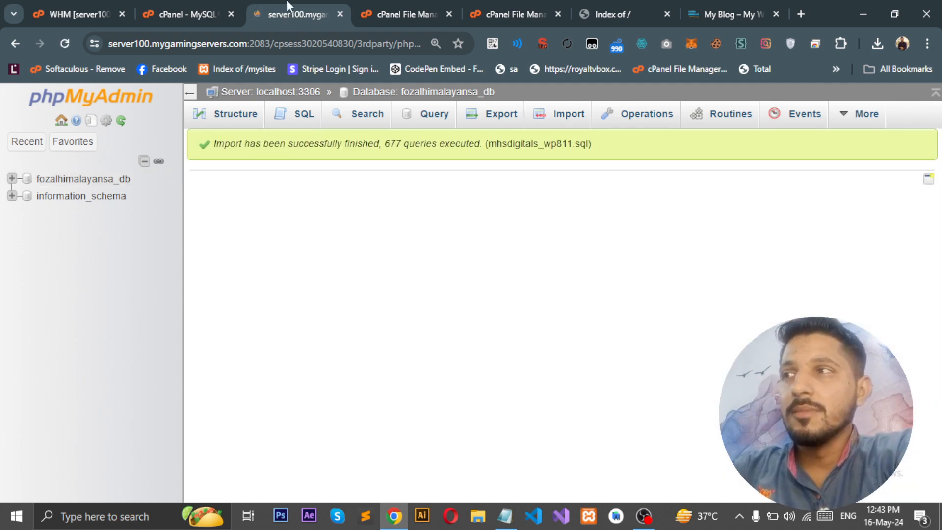
# - Check the import success message reporting all 677 queries executed
pyautogui.moveTo(211, 143); pyautogui.dragTo(602, 150)
pyautogui.click(602, 150)
pyautogui.tripleClick(602, 150)
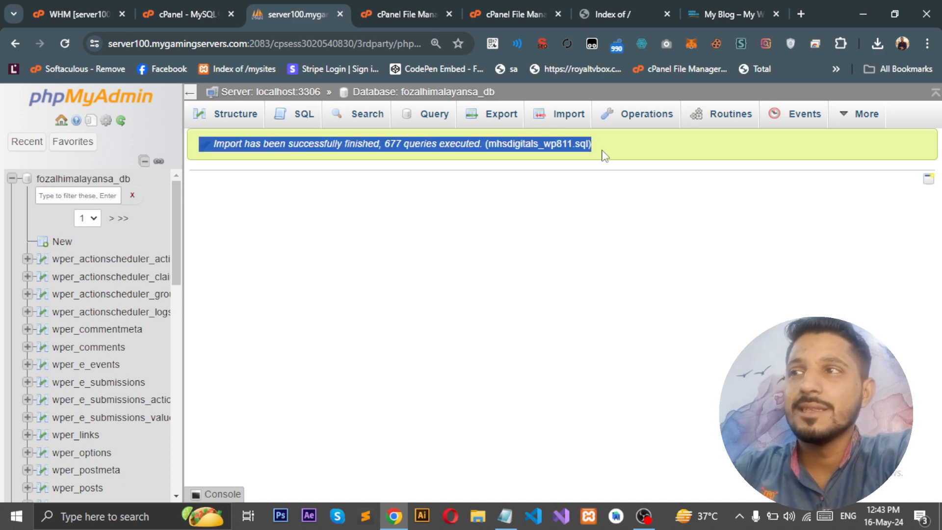
pyautogui.click(626, 163)
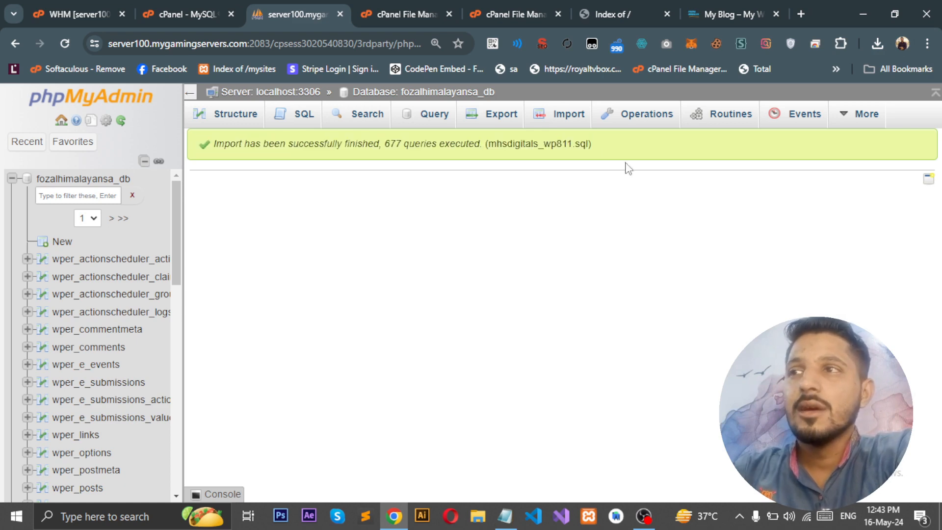
pyautogui.click(876, 49)
pyautogui.click(546, 202)
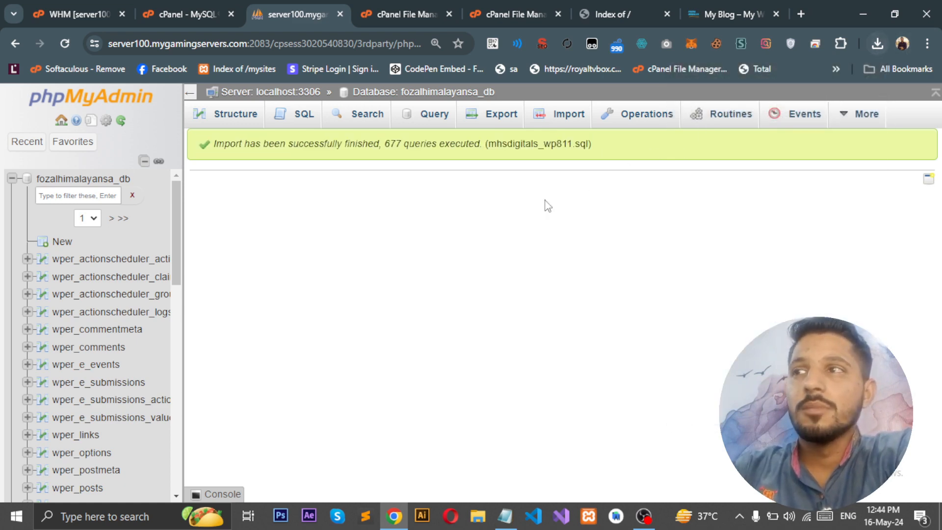
# - Open fozalhimalayansa_db's Structure page and browse the imported wper_ tables
pyautogui.click(108, 179)
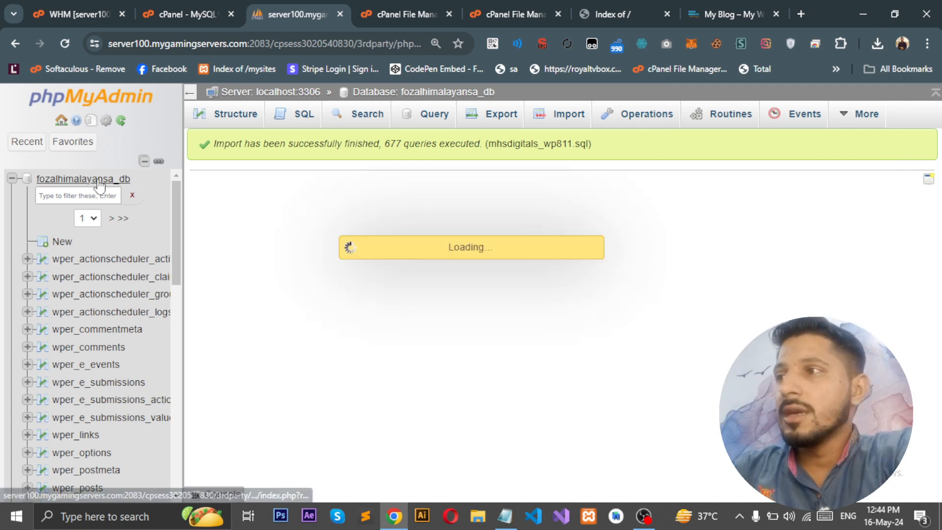
pyautogui.scroll(-20, 385, 262)
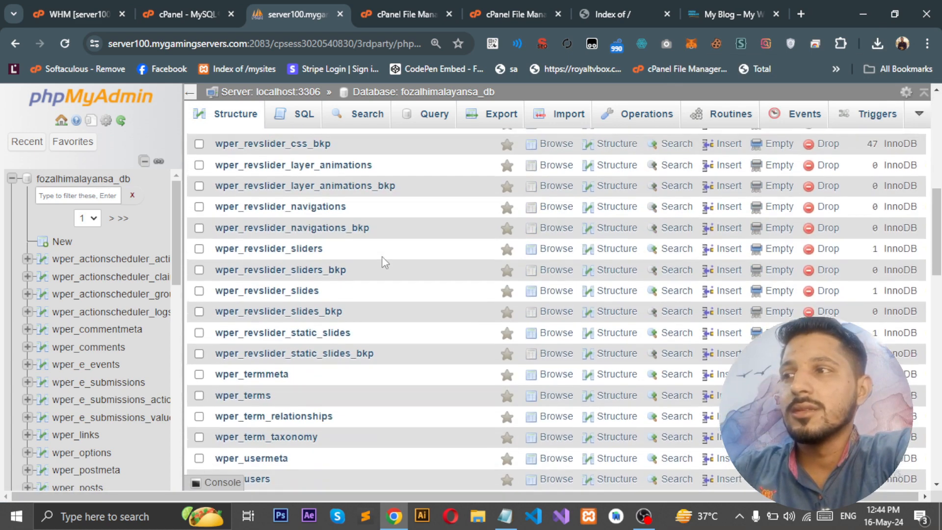
pyautogui.scroll(20, 385, 262)
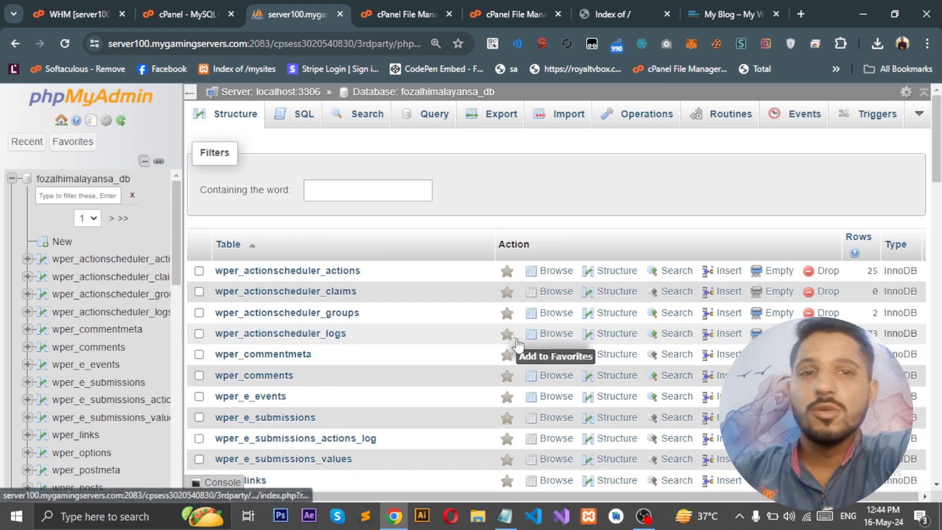
pyautogui.scroll(-20, 517, 343)
pyautogui.scroll(20, 517, 343)
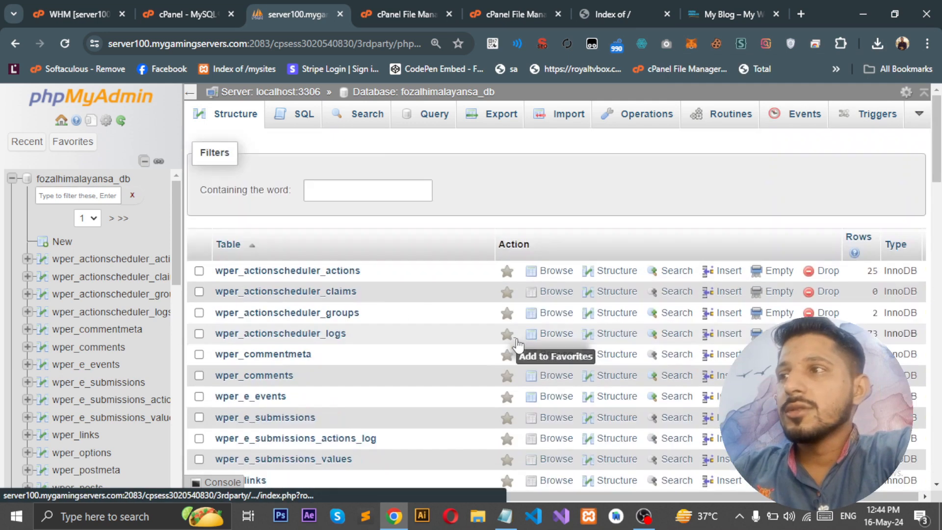
pyautogui.click(163, 7)
# - Locate the new user, fozalhimalayansa_db and the Add User To Database section on the page
pyautogui.click(439, 372)
pyautogui.scroll(-10, 440, 376)
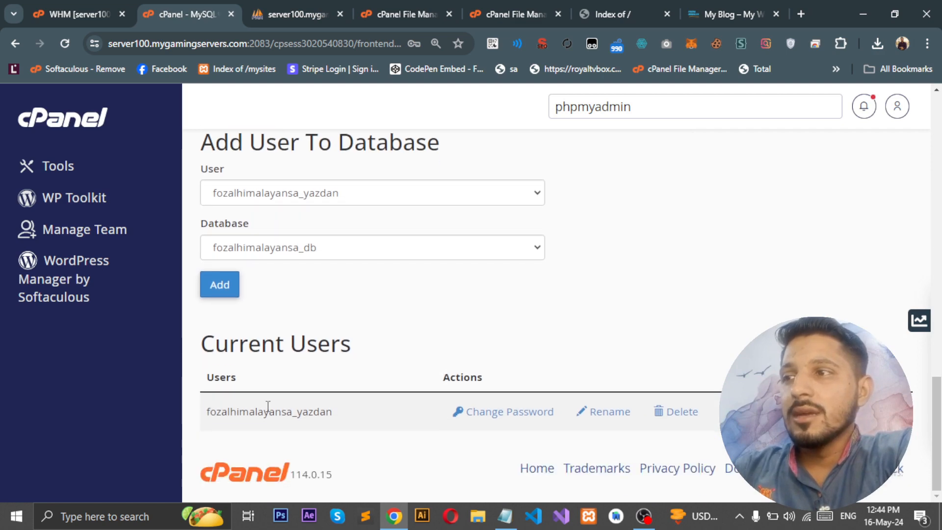
pyautogui.doubleClick(268, 411)
pyautogui.click(346, 426)
pyautogui.scroll(15, 383, 427)
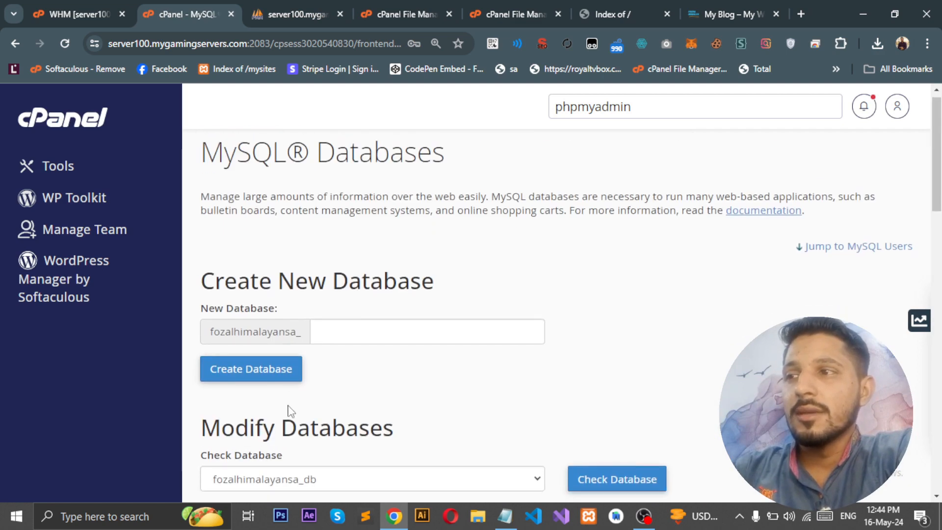
pyautogui.scroll(-8, 288, 411)
pyautogui.doubleClick(238, 307)
pyautogui.click(324, 355)
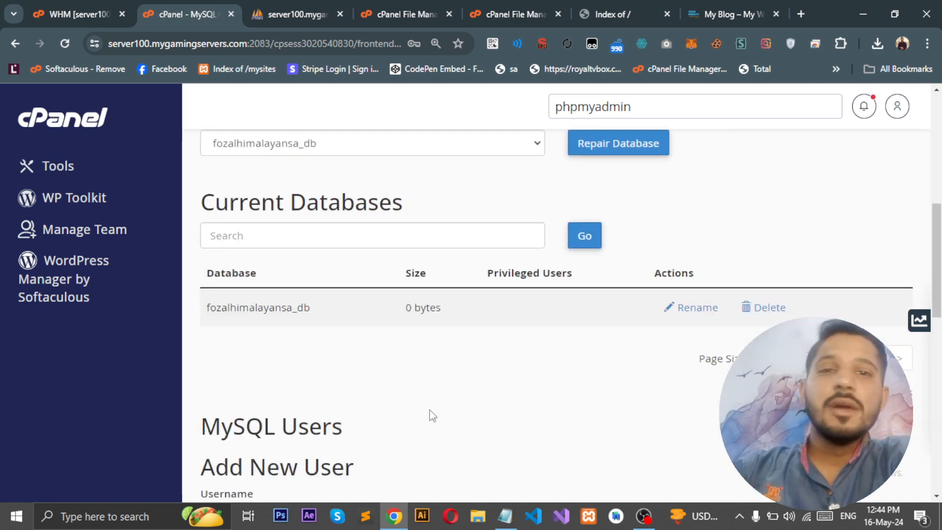
pyautogui.scroll(-10, 432, 415)
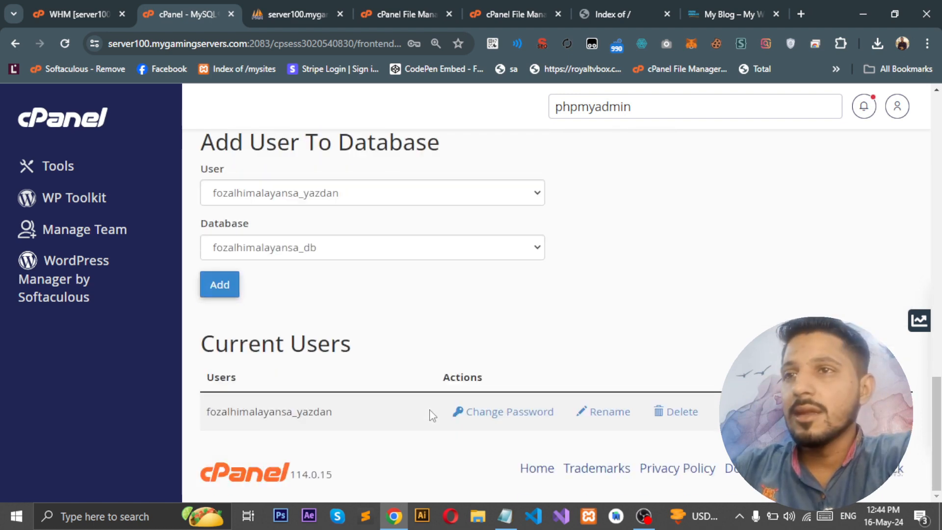
pyautogui.scroll(15, 431, 415)
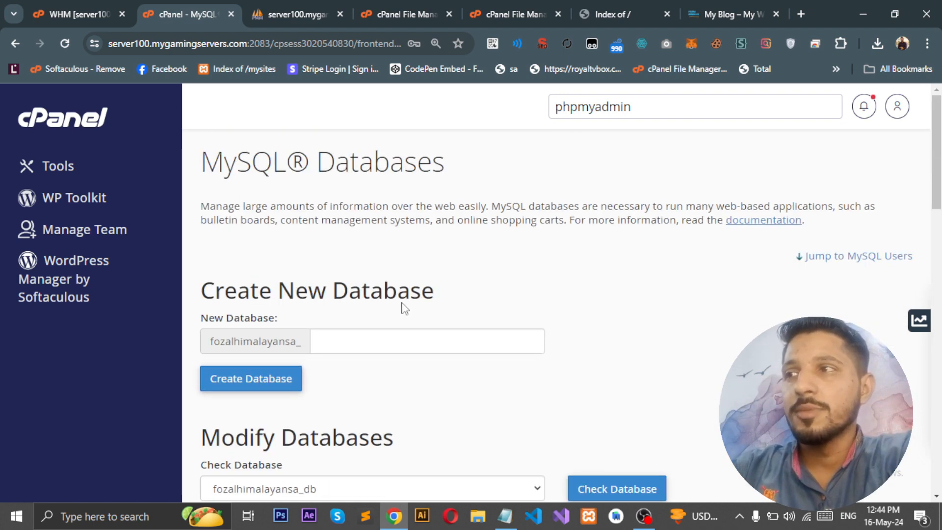
pyautogui.moveTo(212, 150); pyautogui.dragTo(386, 151)
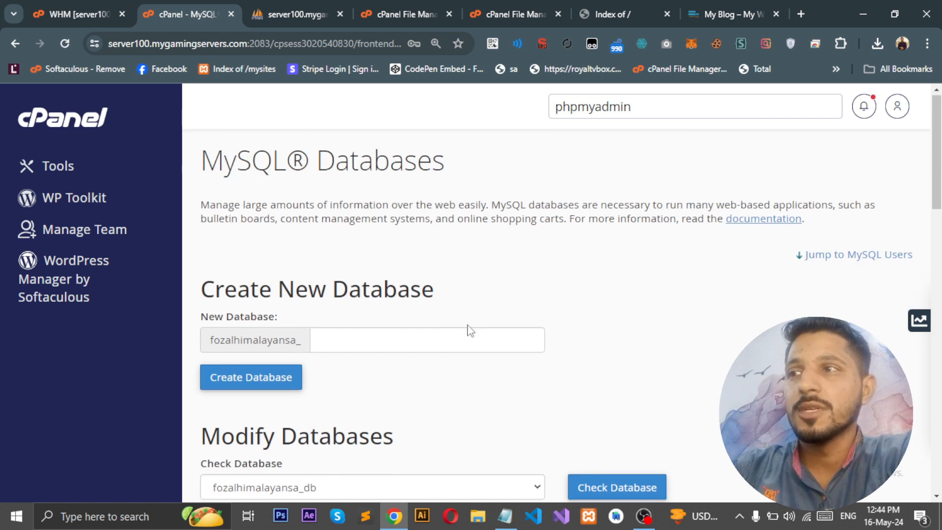
pyautogui.scroll(-15, 468, 330)
pyautogui.scroll(2, 469, 330)
pyautogui.scroll(1, 469, 330)
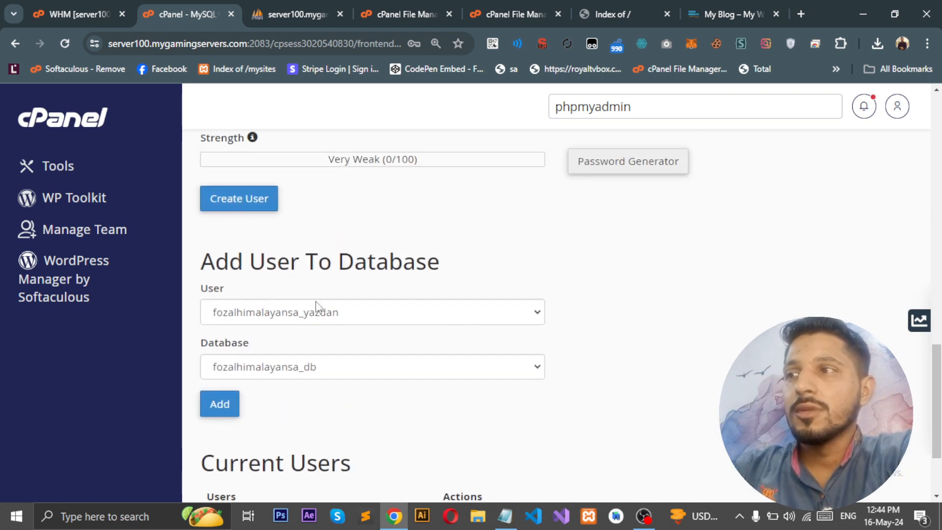
pyautogui.moveTo(200, 269); pyautogui.dragTo(439, 269)
pyautogui.click(446, 273)
# - Pair the new MySQL user with fozalhimalayansa_db under Add User To Database and add it
pyautogui.click(398, 313)
pyautogui.click(397, 332)
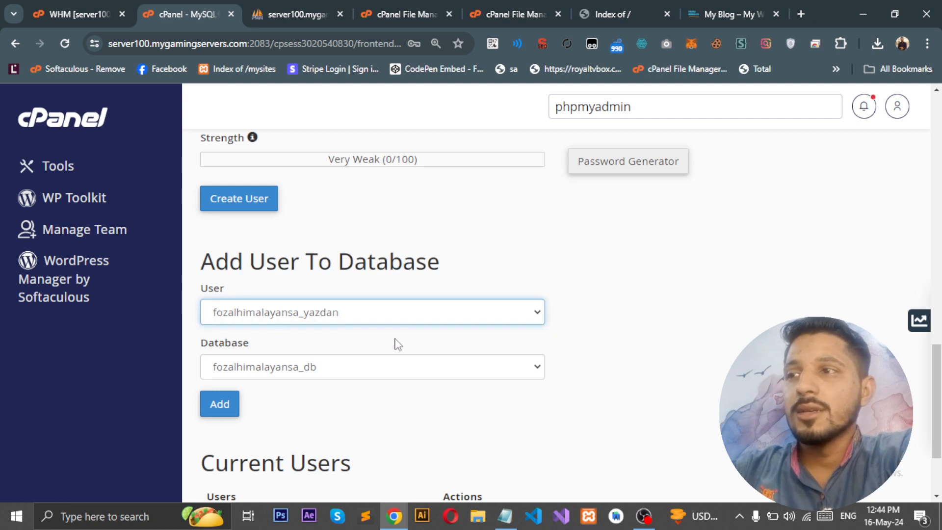
pyautogui.click(395, 366)
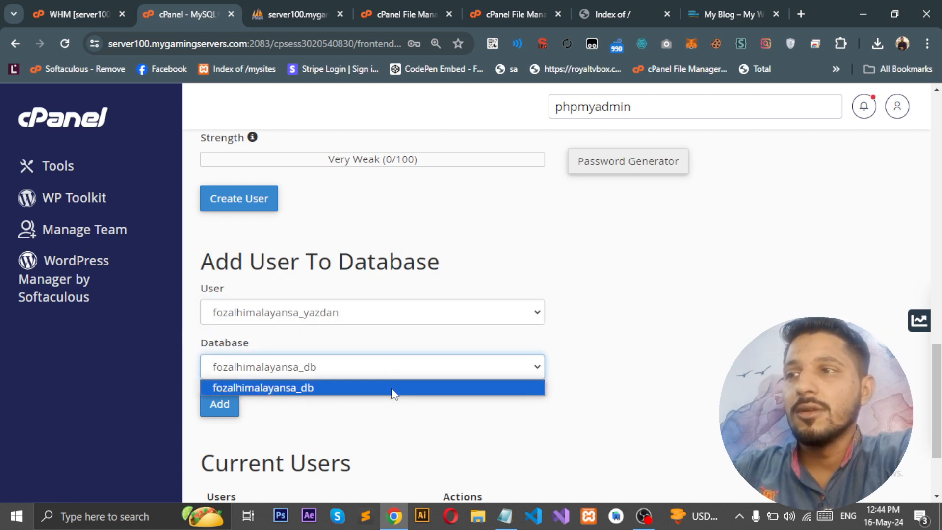
pyautogui.click(393, 390)
pyautogui.click(331, 323)
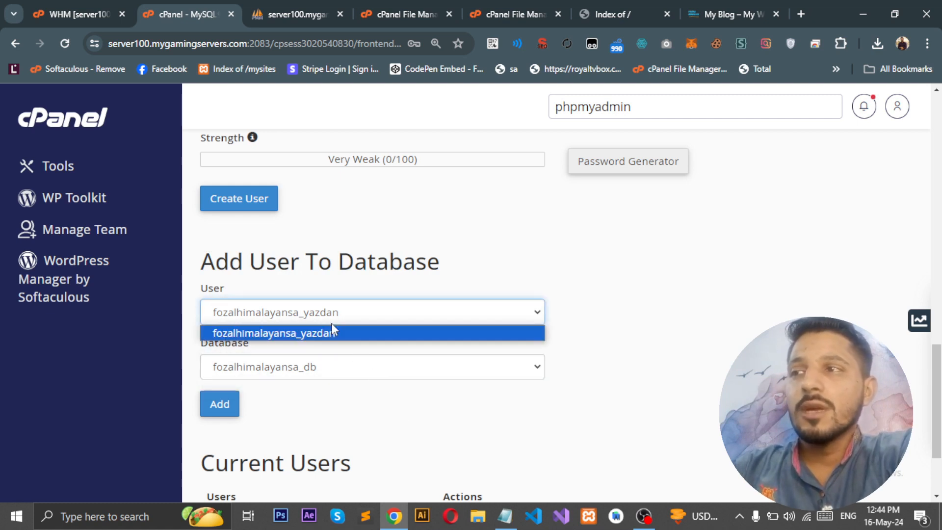
pyautogui.click(339, 333)
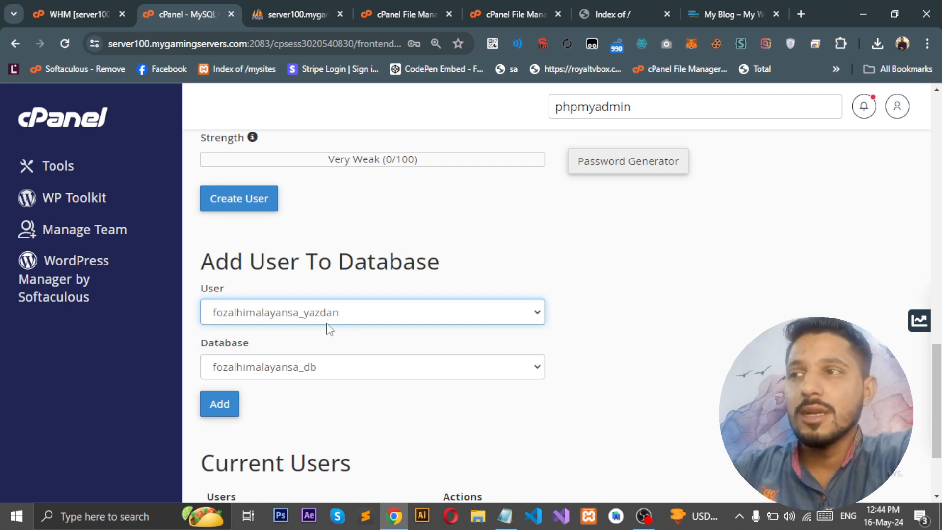
pyautogui.click(327, 324)
pyautogui.click(326, 331)
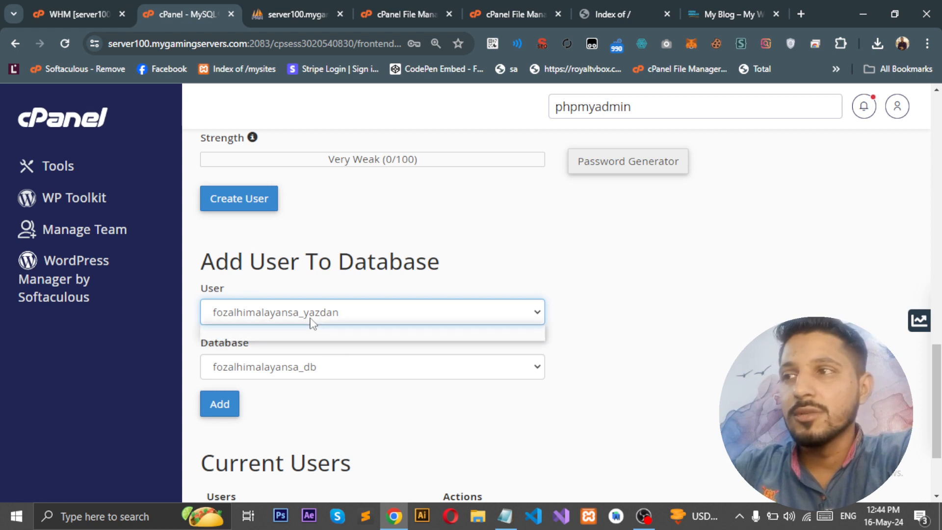
pyautogui.click(219, 408)
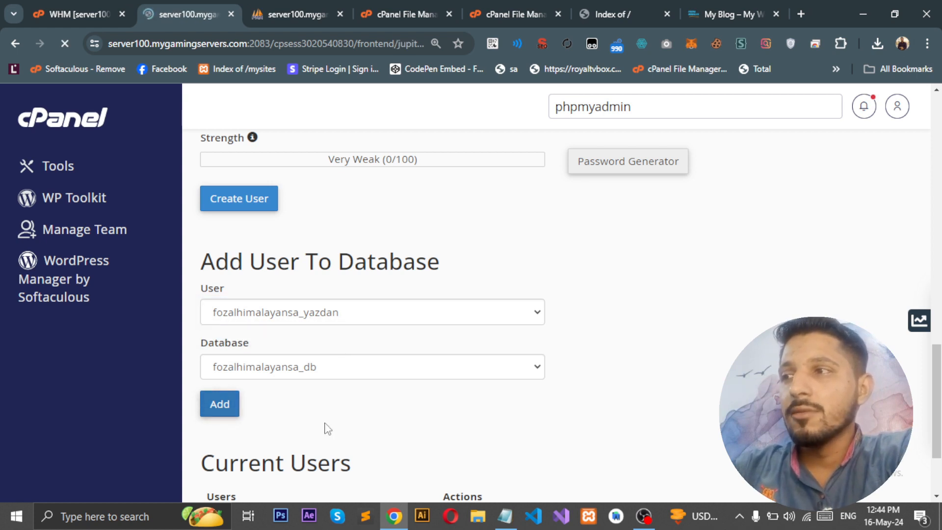
# - Grant the user ALL PRIVILEGES on fozalhimalayansa_db, save, and go back
pyautogui.click(271, 297)
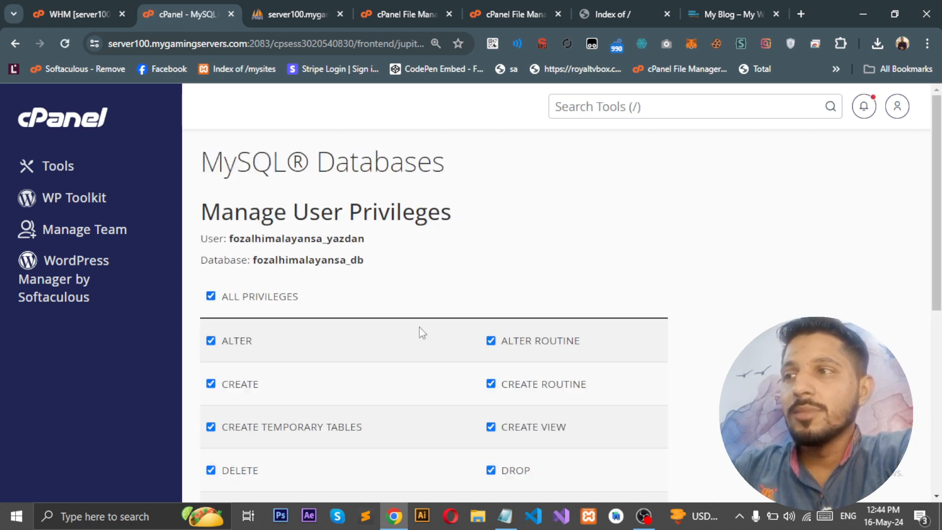
pyautogui.scroll(-7, 422, 332)
pyautogui.click(257, 384)
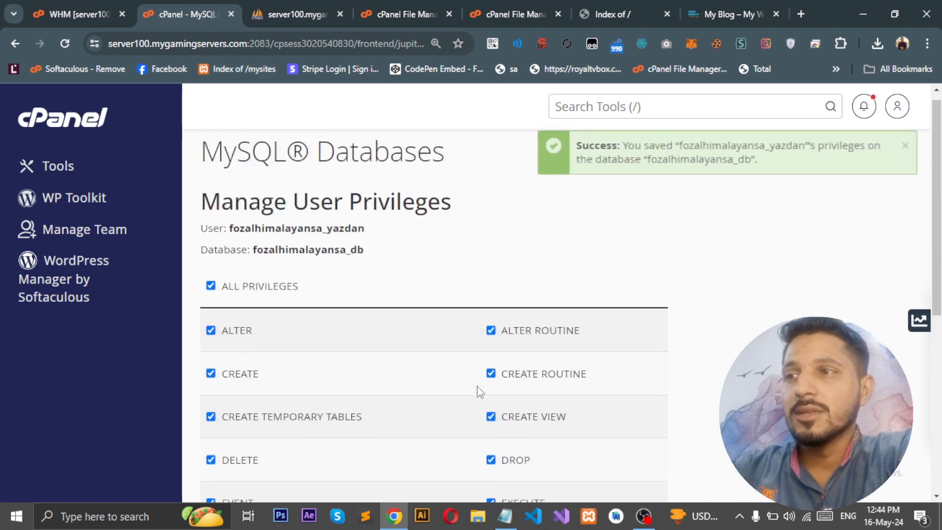
pyautogui.scroll(-7, 479, 391)
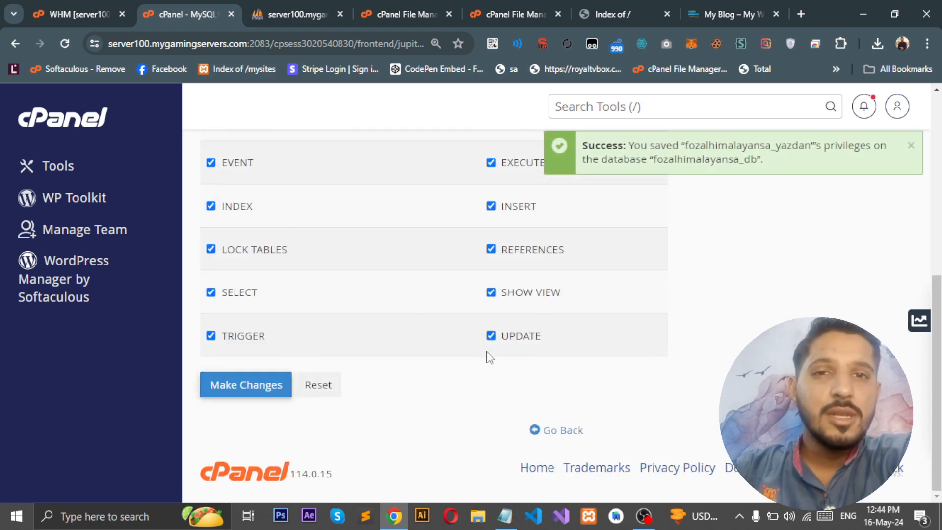
pyautogui.scroll(7, 489, 356)
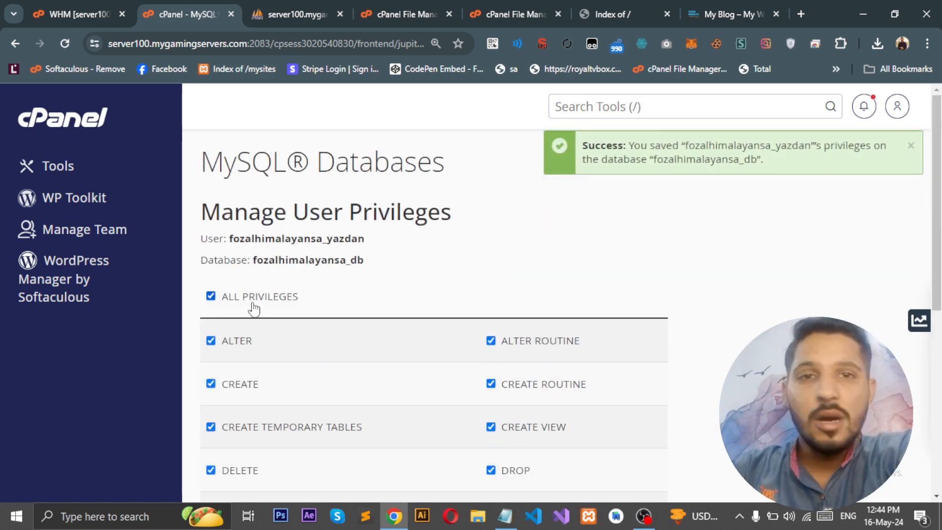
pyautogui.scroll(-7, 457, 358)
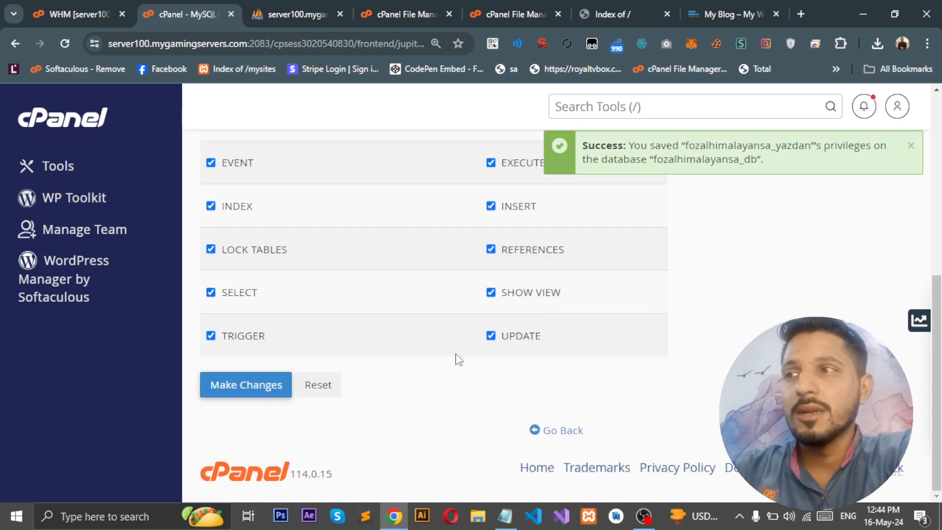
pyautogui.click(553, 431)
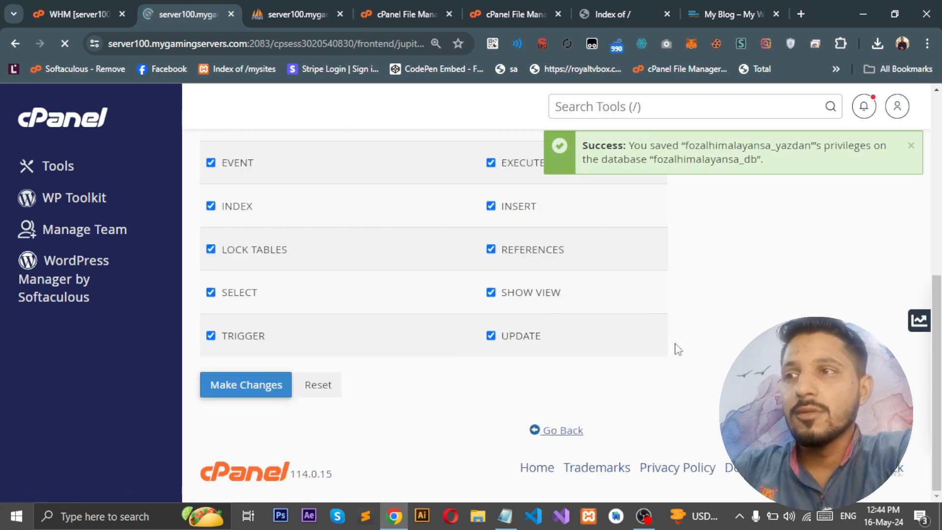
# - Confirm Current Databases lists the new user as privileged on fozalhimalayansa_db
pyautogui.scroll(-8, 774, 324)
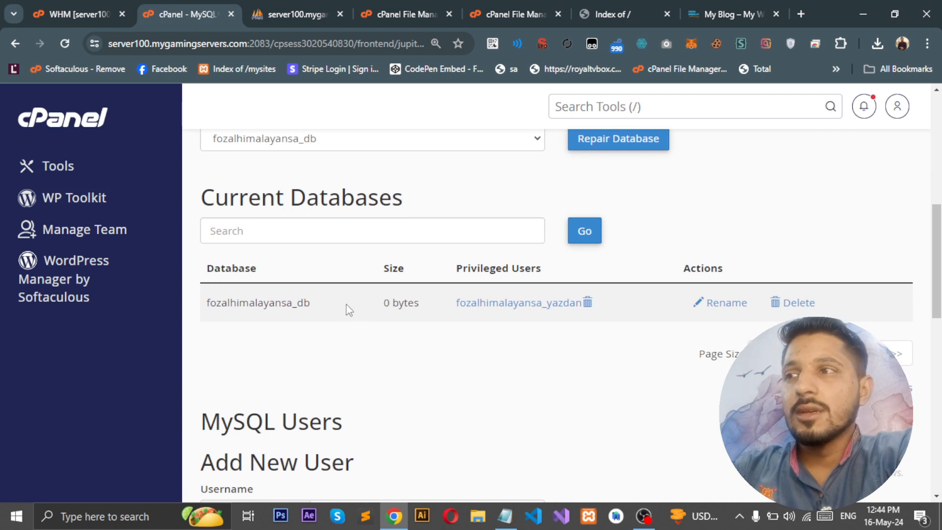
pyautogui.doubleClick(323, 311)
pyautogui.click(339, 323)
pyautogui.tripleClick(493, 269)
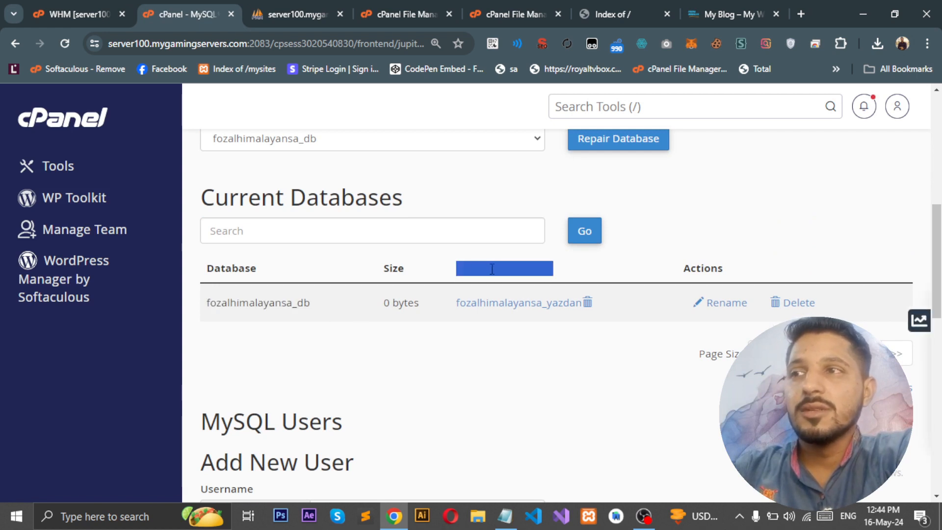
pyautogui.doubleClick(492, 269)
pyautogui.click(557, 278)
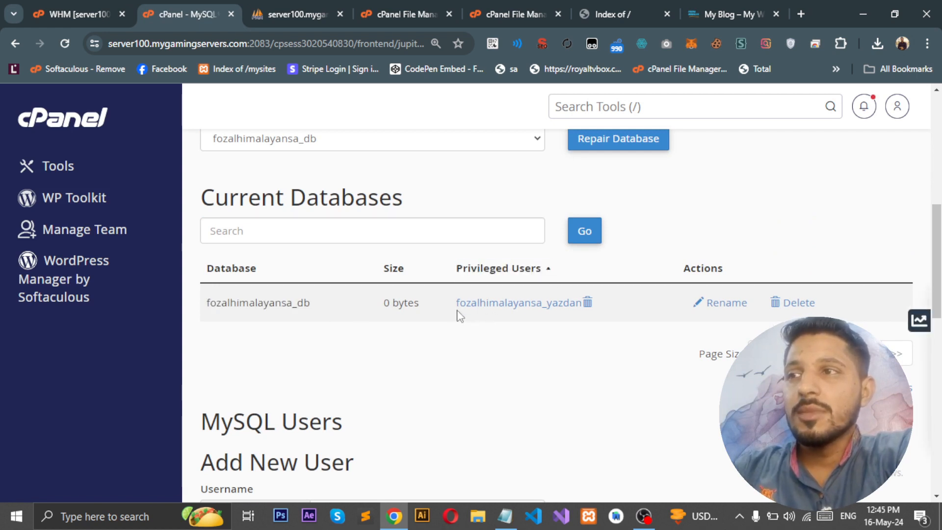
pyautogui.moveTo(459, 316); pyautogui.dragTo(584, 316)
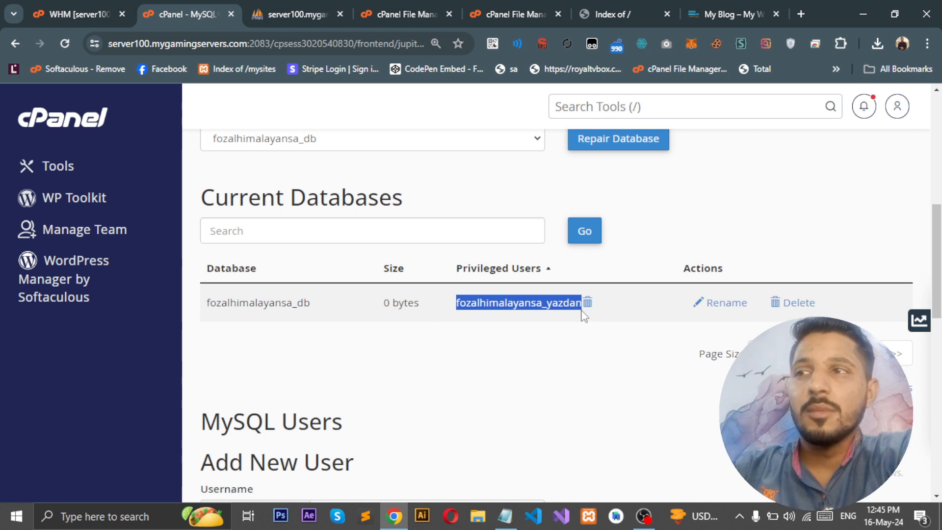
pyautogui.click(588, 349)
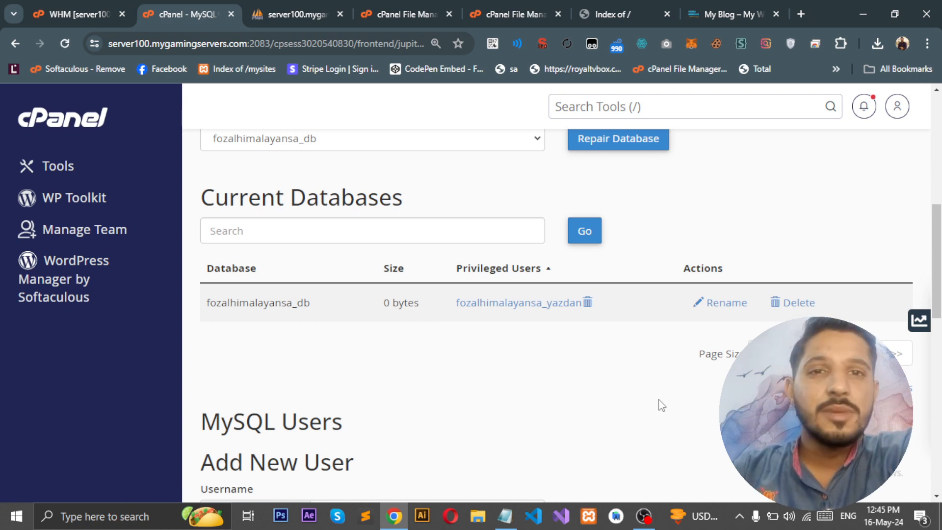
pyautogui.click(472, 7)
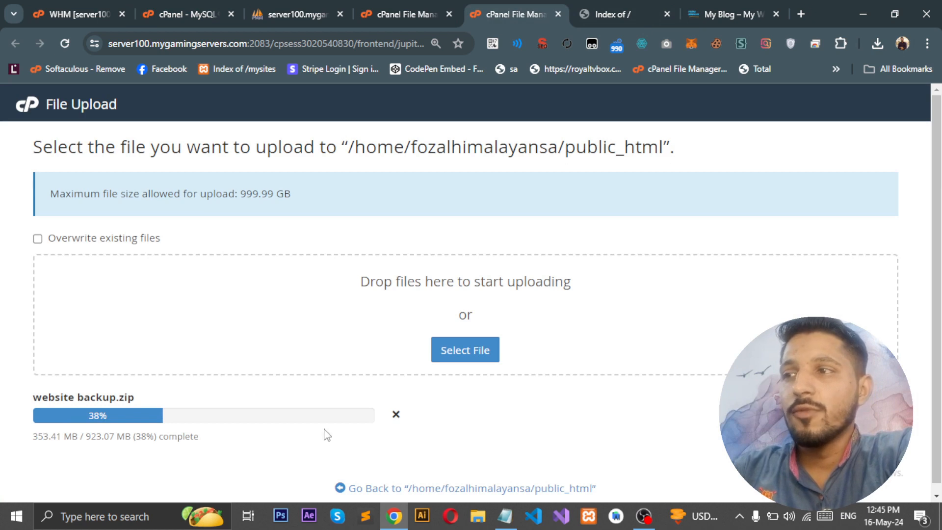
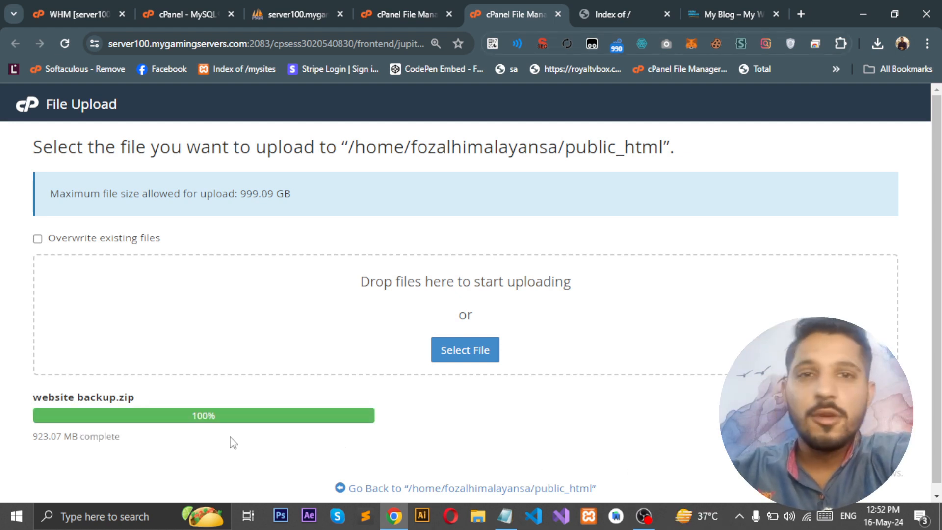
# - Reload public_html and extract website backup.zip into /public_html
pyautogui.click(427, 10)
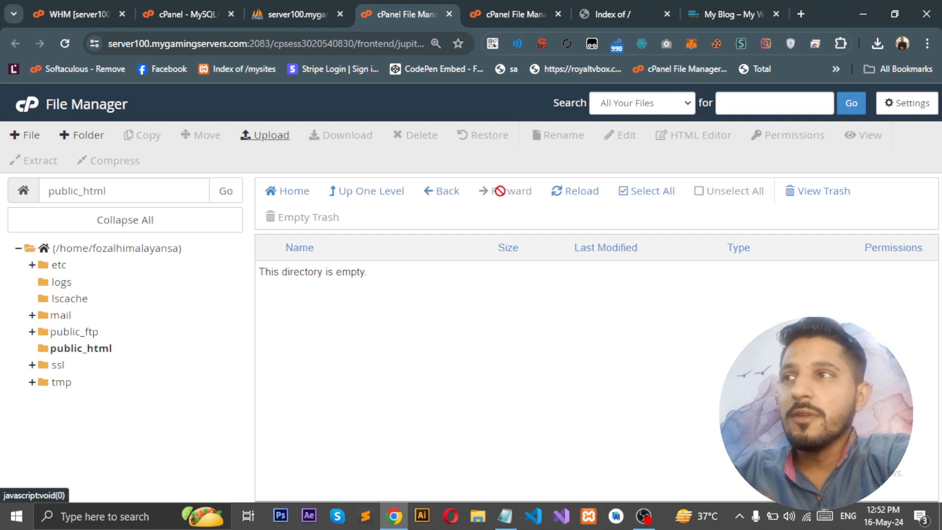
pyautogui.click(561, 195)
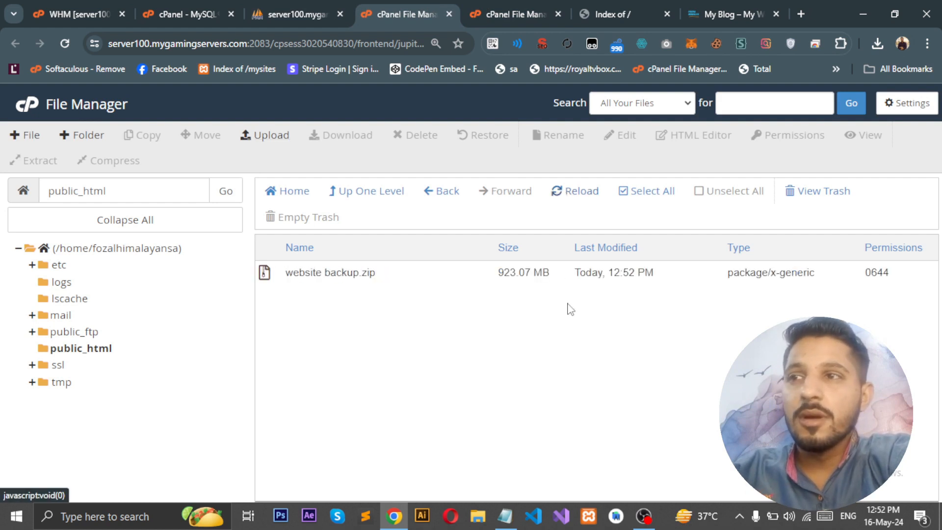
pyautogui.click(471, 275)
pyautogui.rightClick(472, 276)
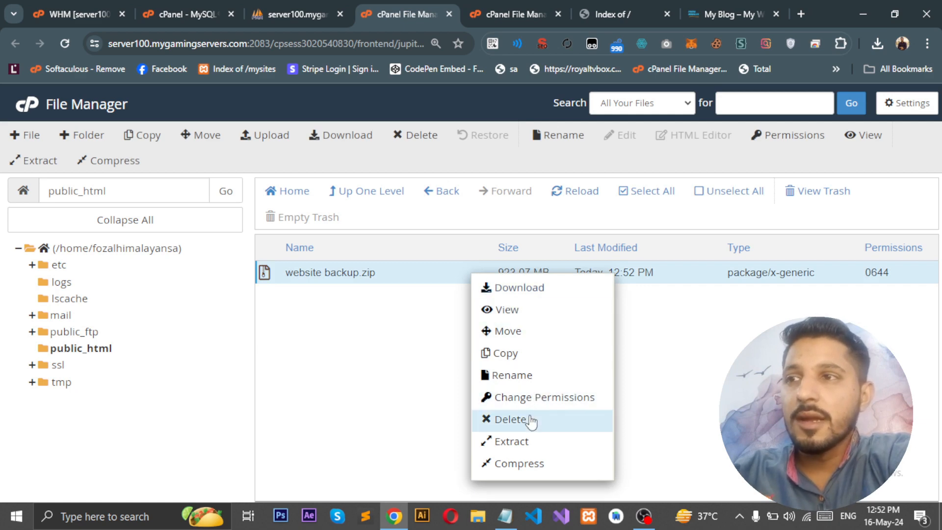
pyautogui.click(540, 444)
pyautogui.click(554, 368)
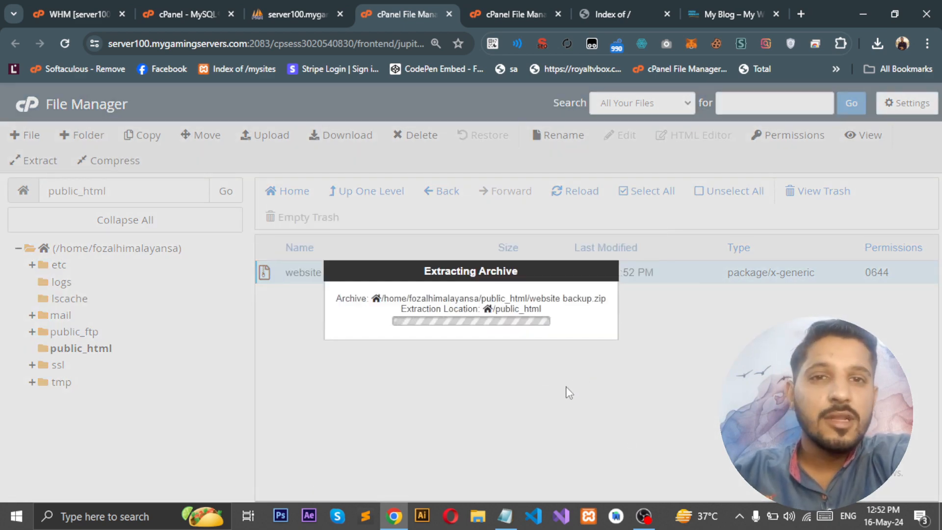
pyautogui.doubleClick(508, 309)
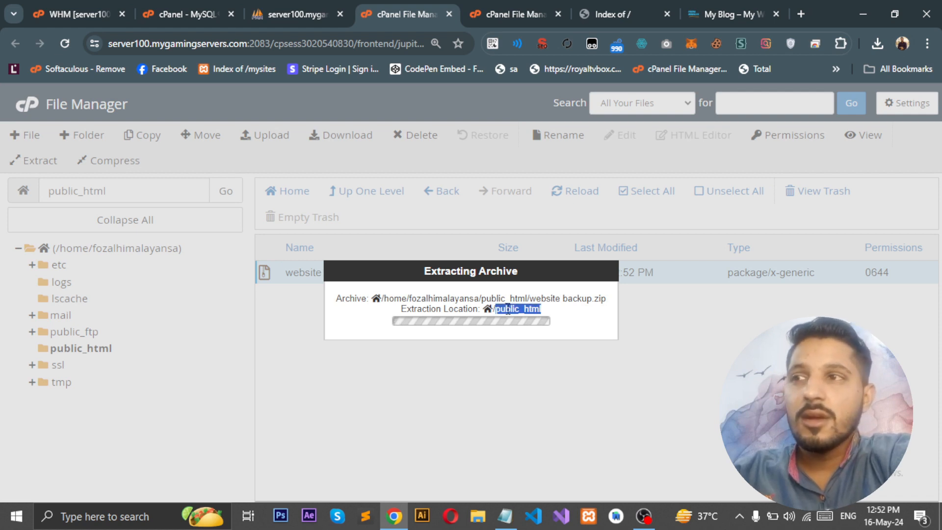
pyautogui.click(508, 309)
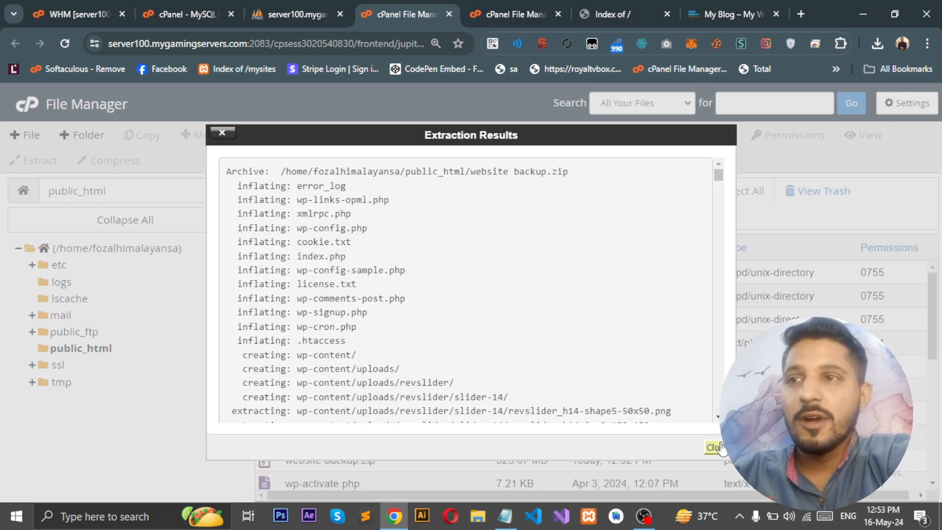
pyautogui.click(717, 447)
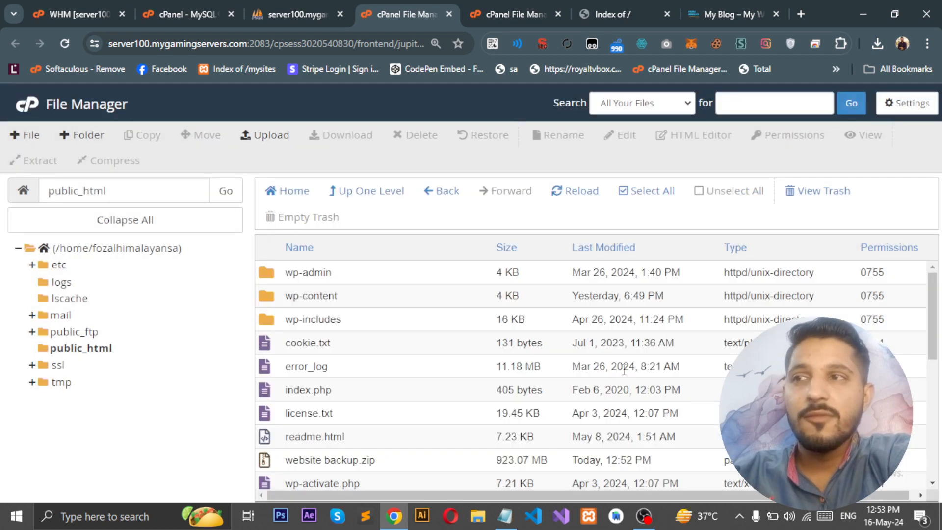
# - Move website backup.zip from public_html to the trash
pyautogui.scroll(-4, 624, 370)
pyautogui.scroll(4, 623, 370)
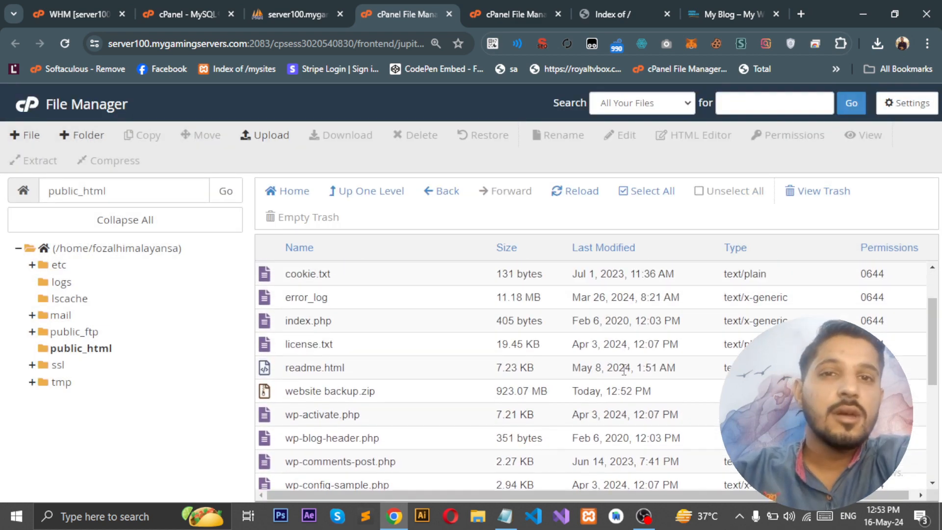
pyautogui.click(441, 392)
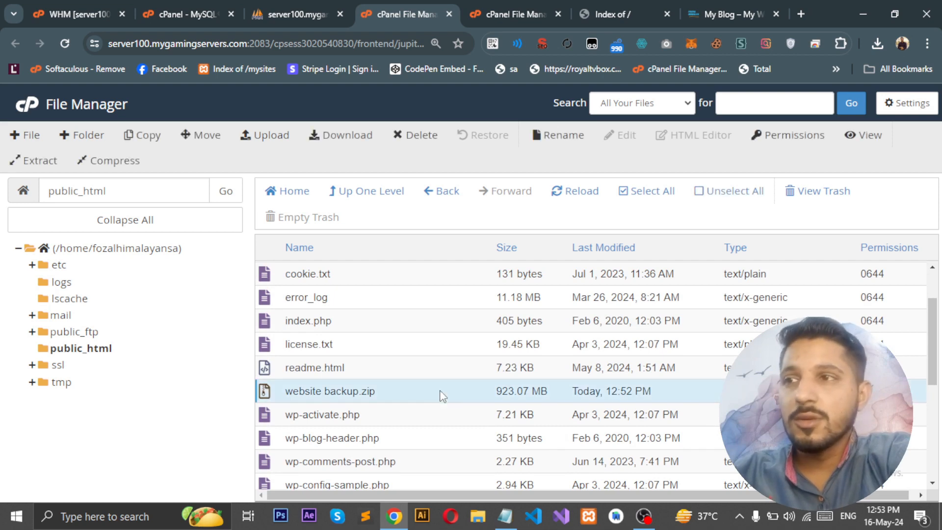
pyautogui.rightClick(441, 392)
pyautogui.click(463, 433)
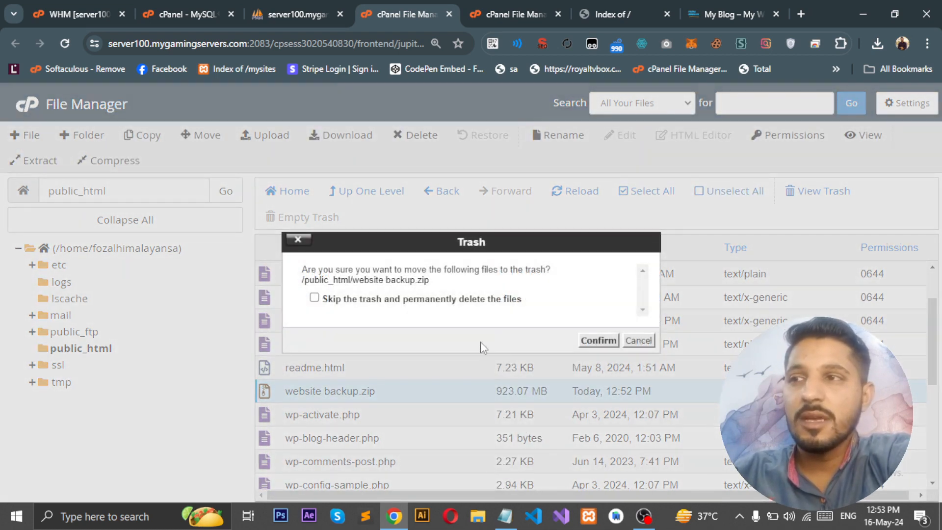
pyautogui.click(598, 340)
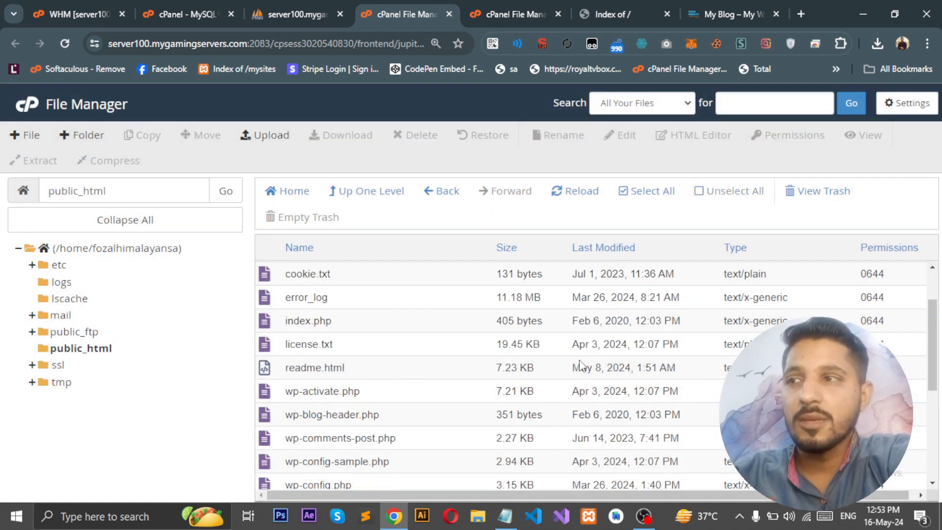
# - Open the File Manager Settings preferences dialog
pyautogui.scroll(-5, 582, 366)
pyautogui.scroll(5, 581, 366)
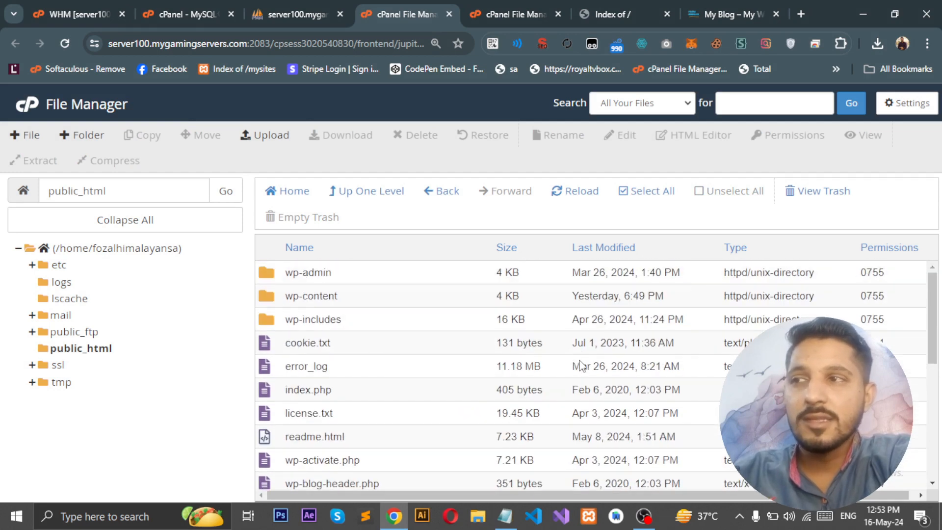
pyautogui.click(914, 112)
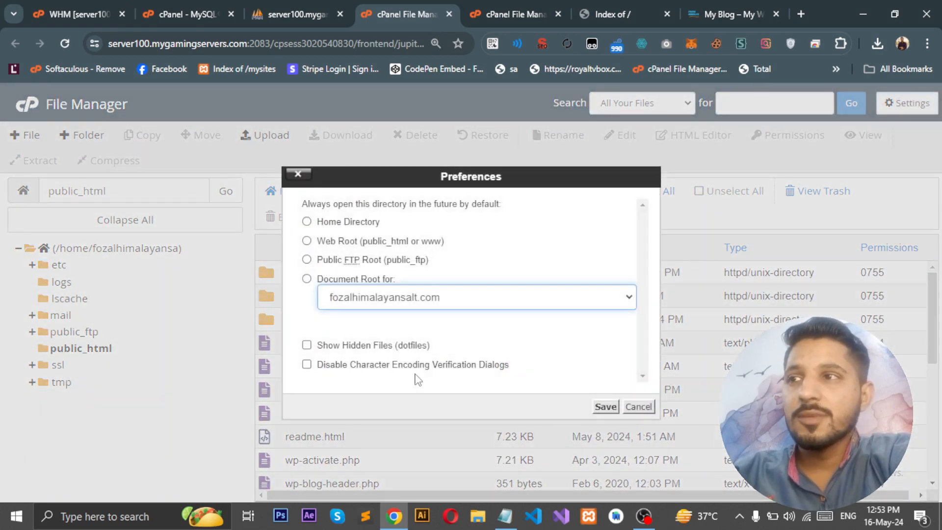
# - Turn on Show Hidden Files in the File Manager preferences and save
pyautogui.click(369, 346)
pyautogui.click(605, 406)
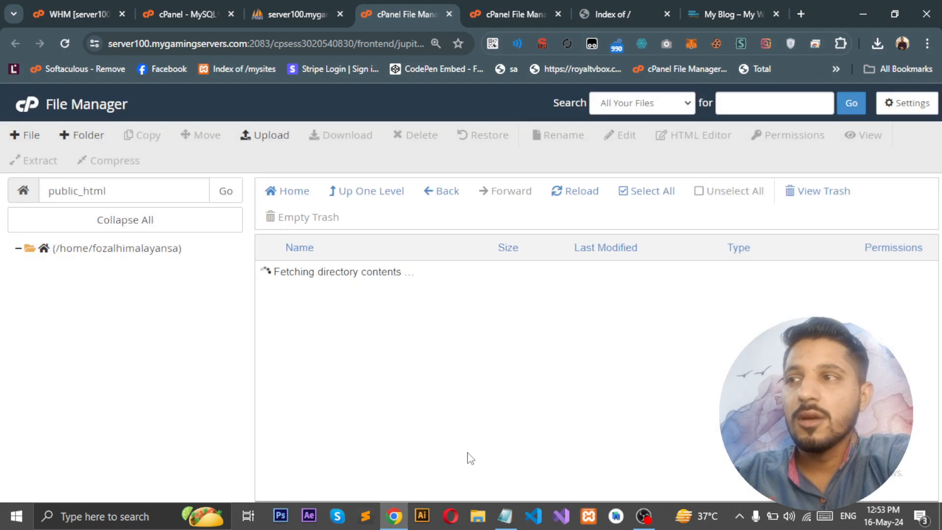
pyautogui.scroll(-1, 469, 458)
pyautogui.scroll(-1, 470, 458)
# - Review the # BEGIN/# END WordPress block in .htaccess, then close it unchanged
pyautogui.click(325, 293)
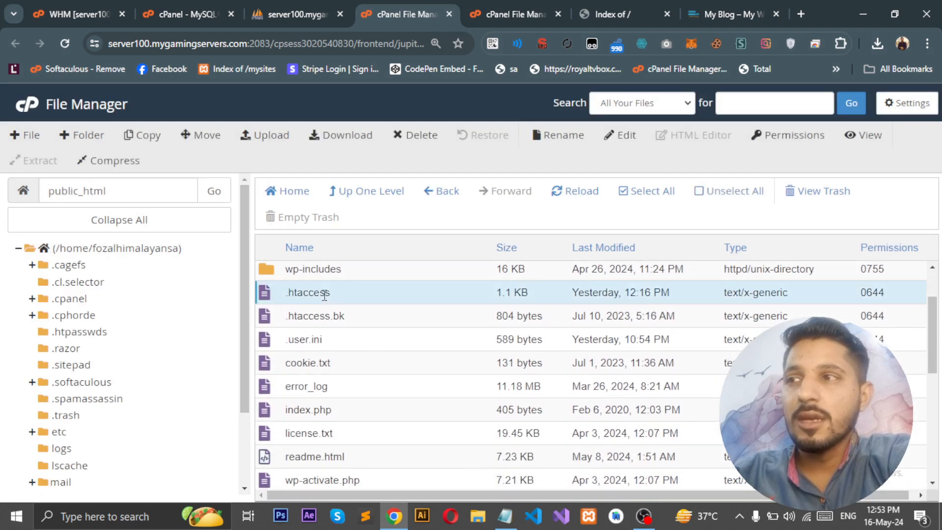
pyautogui.rightClick(324, 293)
pyautogui.click(441, 344)
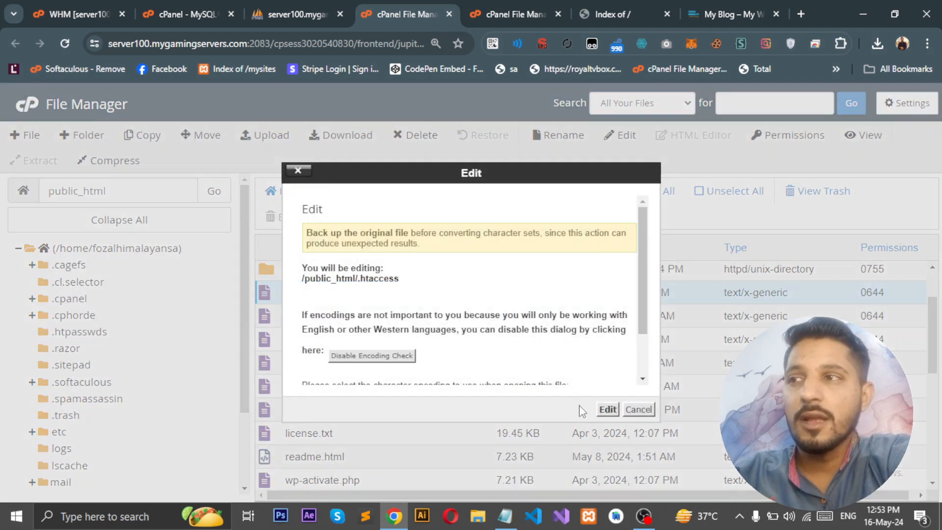
pyautogui.click(608, 409)
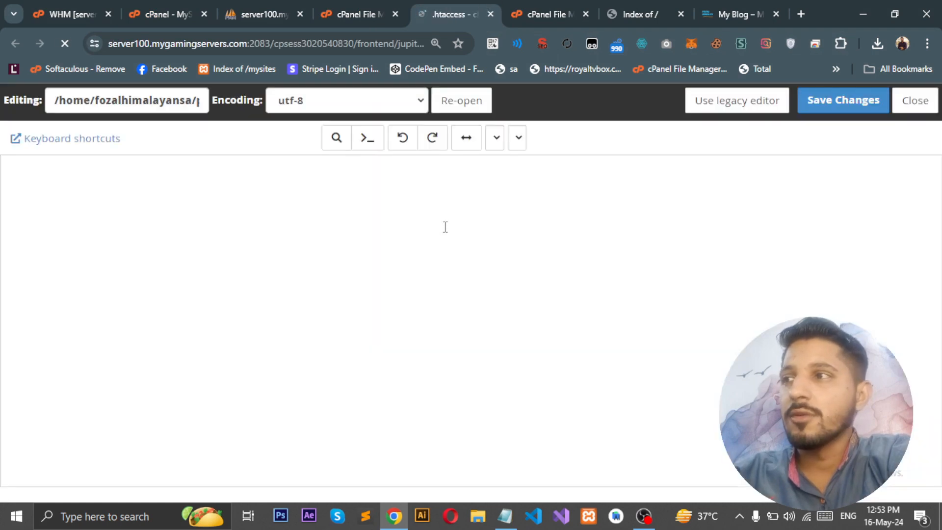
pyautogui.scroll(-1, 516, 380)
pyautogui.scroll(1, 516, 380)
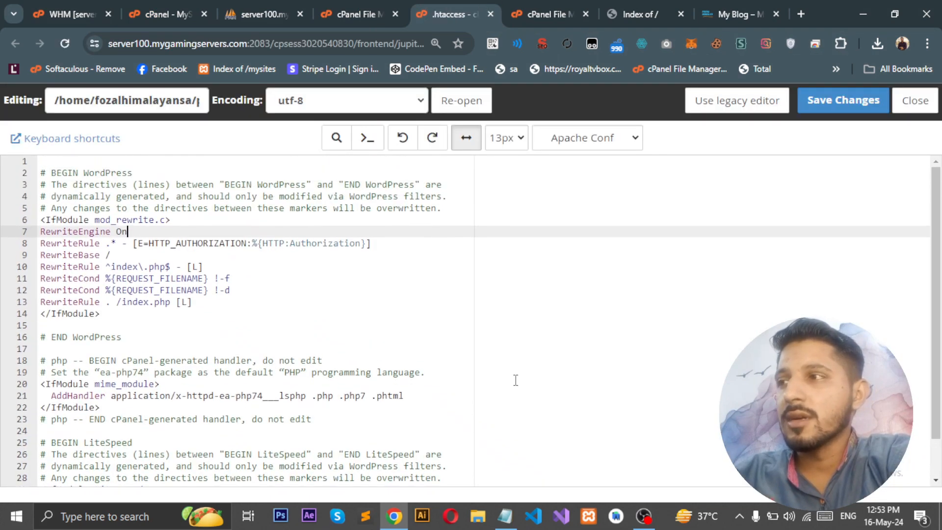
pyautogui.moveTo(41, 172); pyautogui.dragTo(158, 174)
pyautogui.click(158, 176)
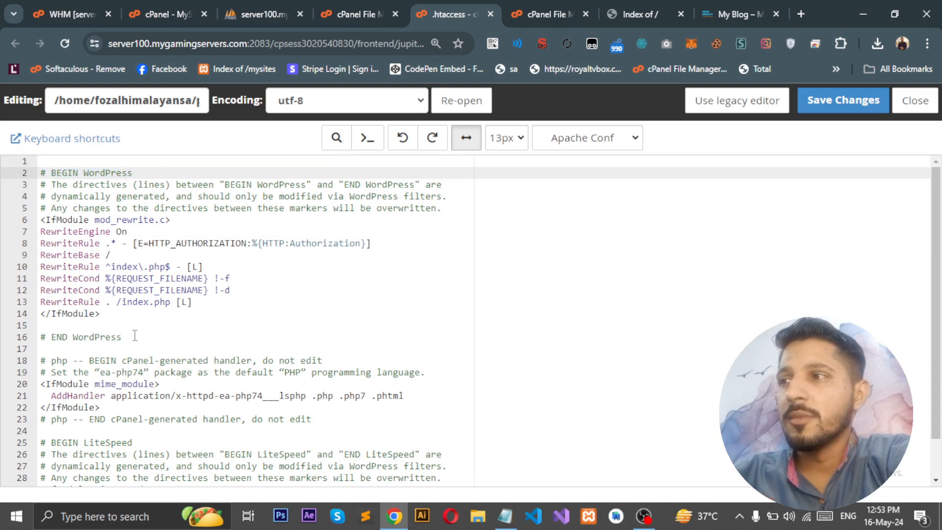
pyautogui.moveTo(135, 336); pyautogui.dragTo(40, 339)
pyautogui.click(121, 359)
pyautogui.hotkey('ctrl', 'w')
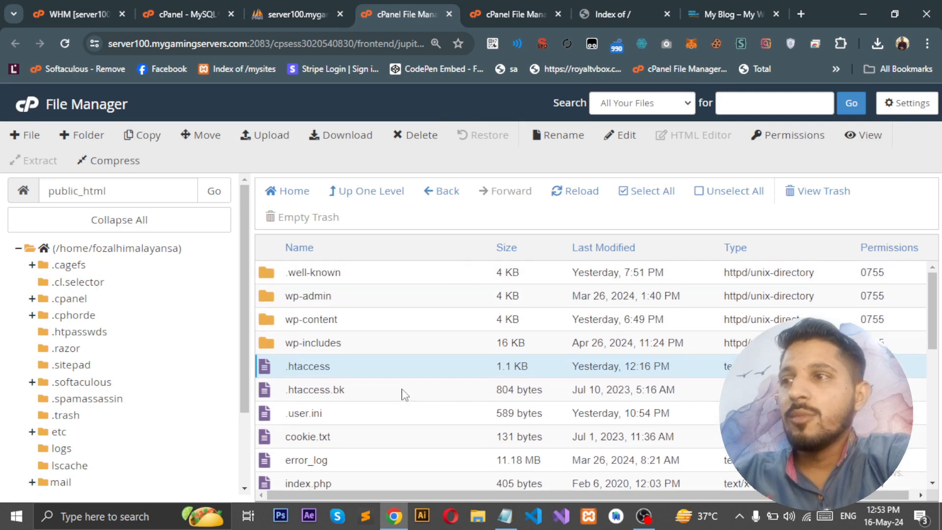
# - Reload the new domain's Index of / page and close the finished File Upload tab
pyautogui.click(589, 7)
pyautogui.press('F5')
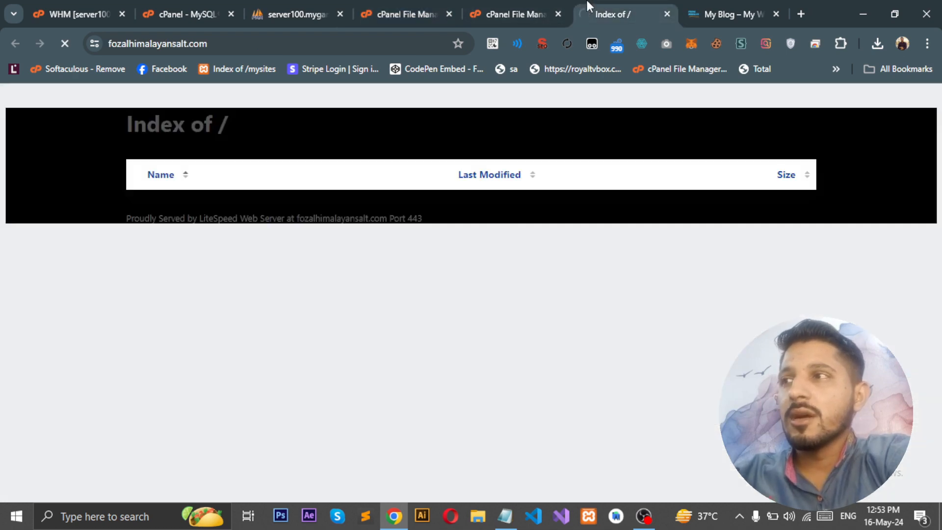
pyautogui.click(419, 4)
pyautogui.click(531, 4)
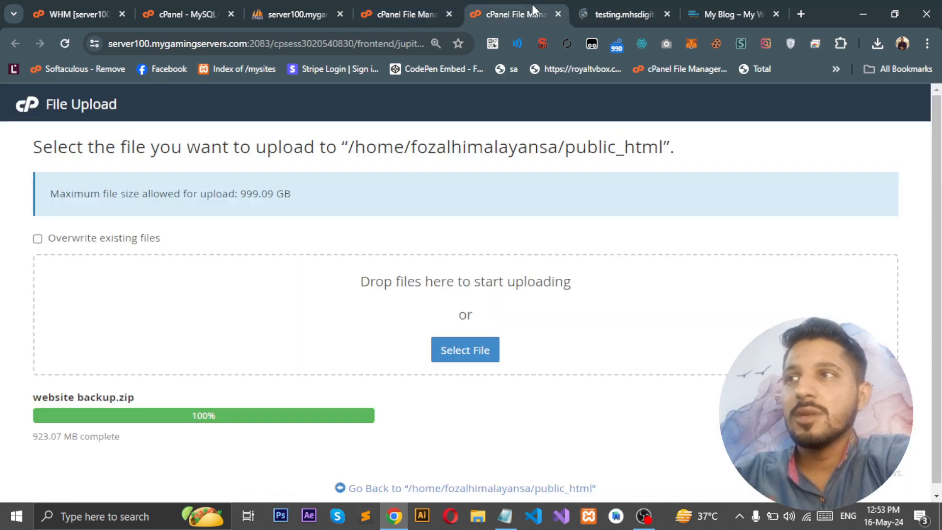
pyautogui.click(373, 3)
pyautogui.click(489, 6)
pyautogui.hotkey('ctrl', 'w')
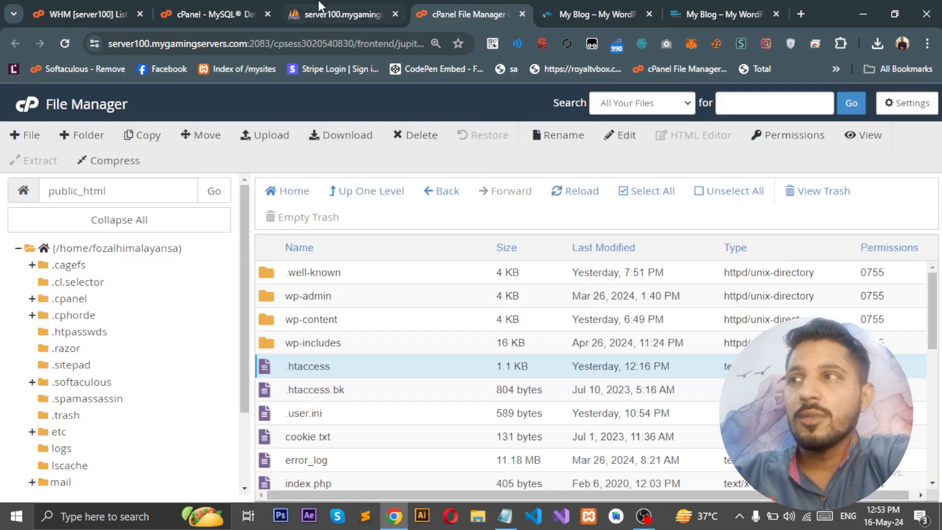
# - Look over the phpMyAdmin tab and the testing.mhsdigitals.com My Blog site tabs
pyautogui.click(319, 5)
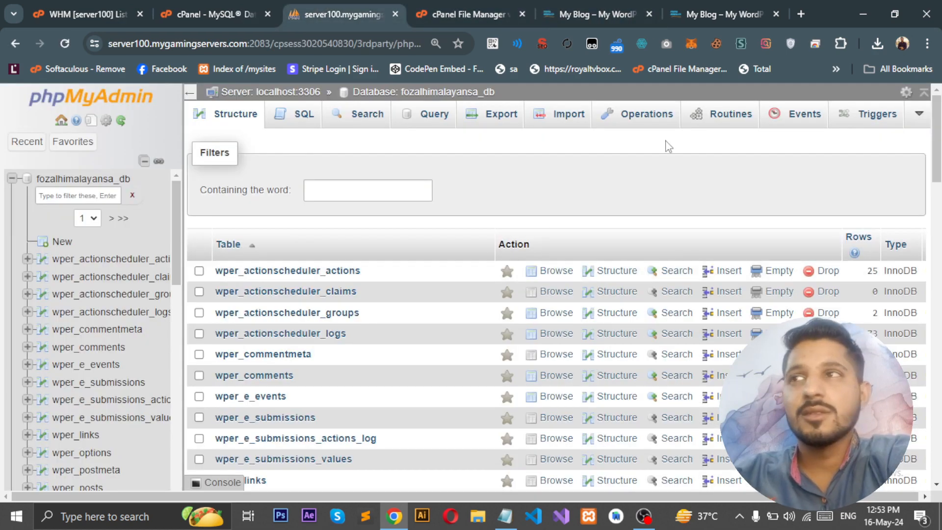
pyautogui.click(605, 6)
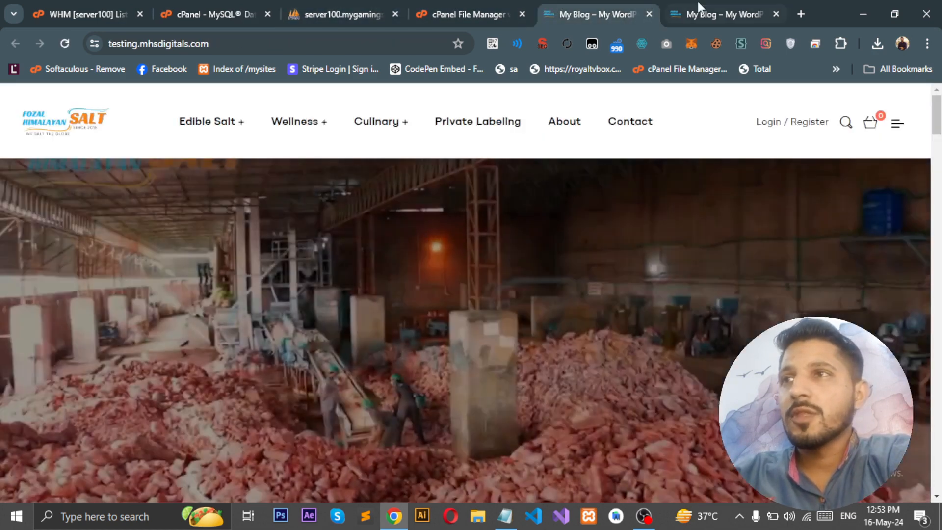
pyautogui.click(700, 2)
pyautogui.click(589, 7)
pyautogui.click(99, 34)
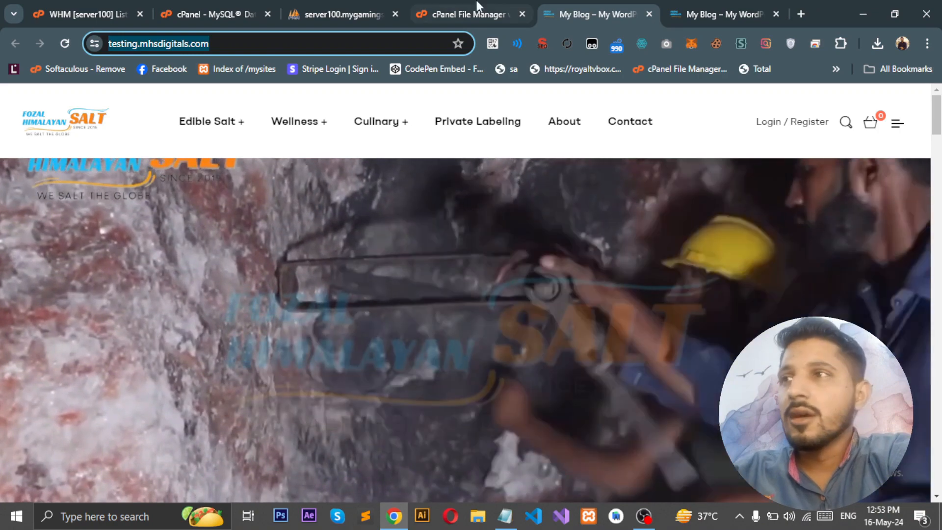
pyautogui.click(479, 10)
pyautogui.hotkey('ctrl', 'Tab')
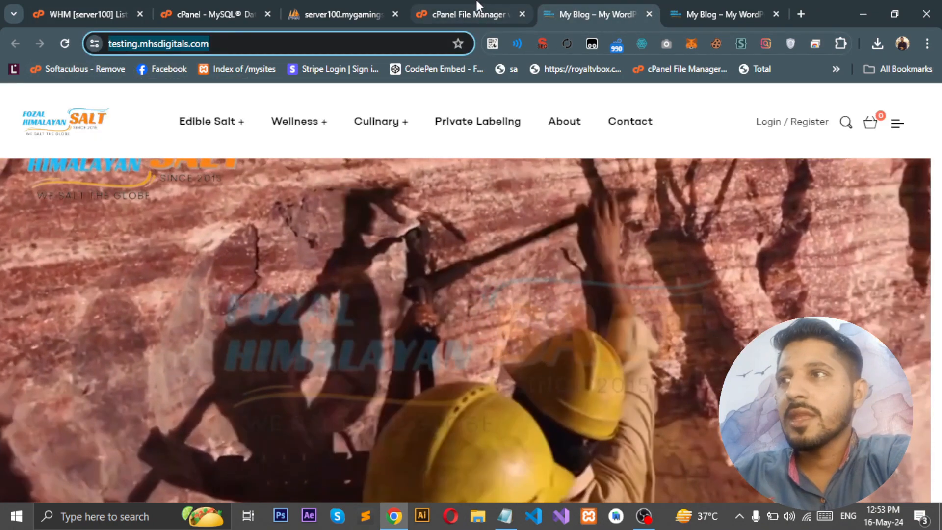
pyautogui.click(480, 10)
# - Open wp-config.php in the cPanel code editor
pyautogui.rightClick(343, 367)
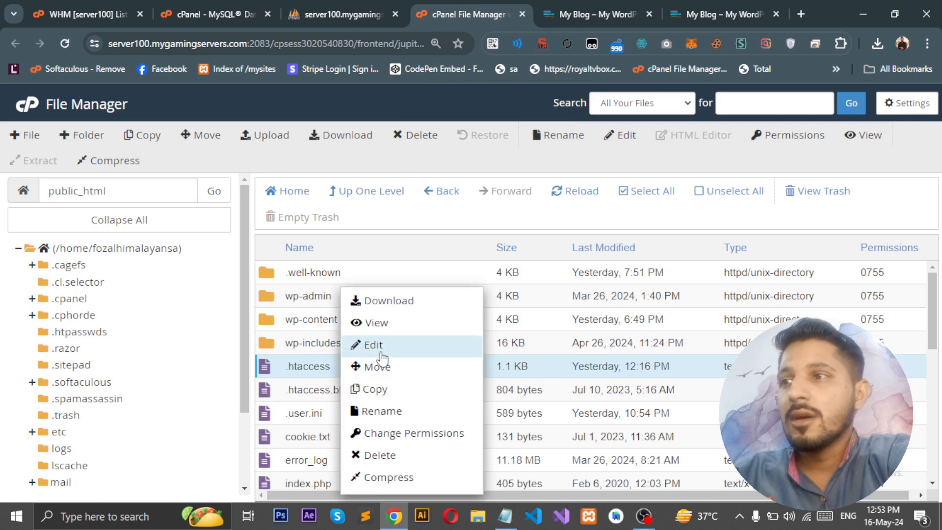
pyautogui.click(300, 411)
pyautogui.scroll(-5, 300, 412)
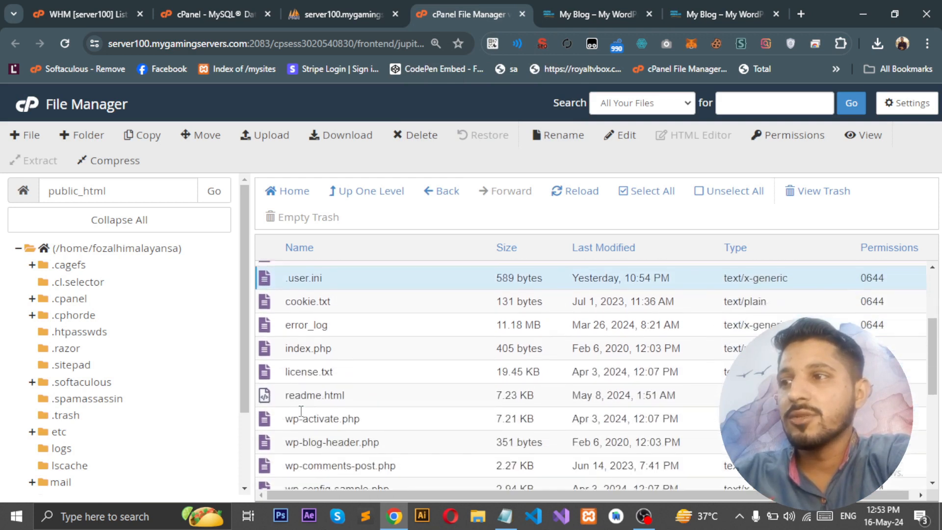
pyautogui.rightClick(307, 413)
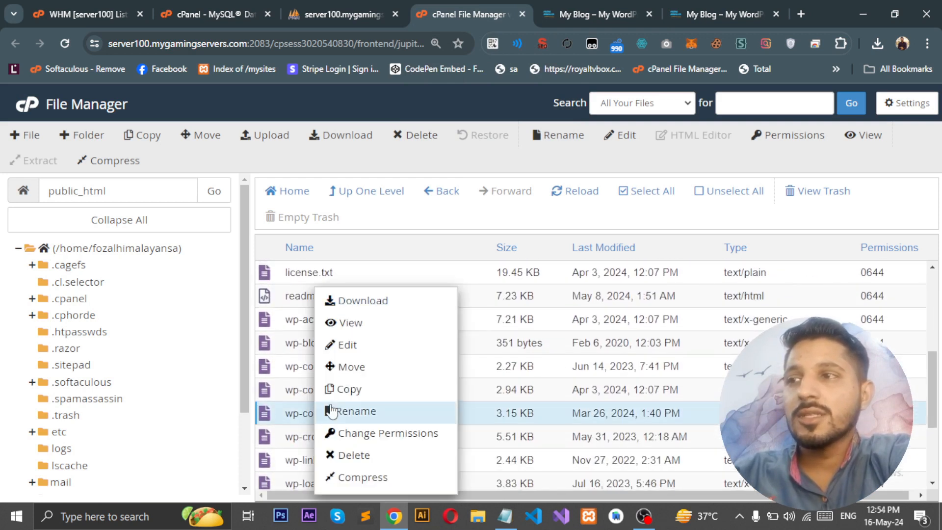
pyautogui.click(687, 14)
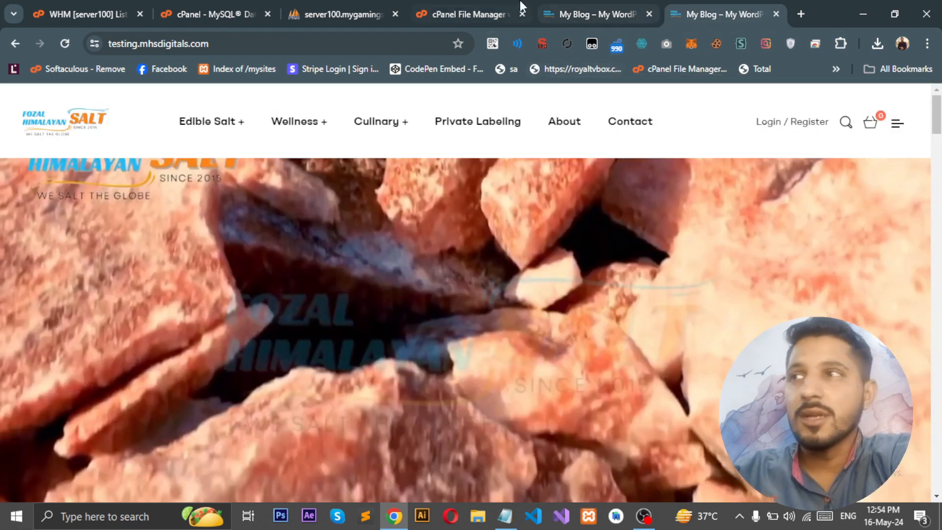
pyautogui.click(510, 11)
pyautogui.click(366, 344)
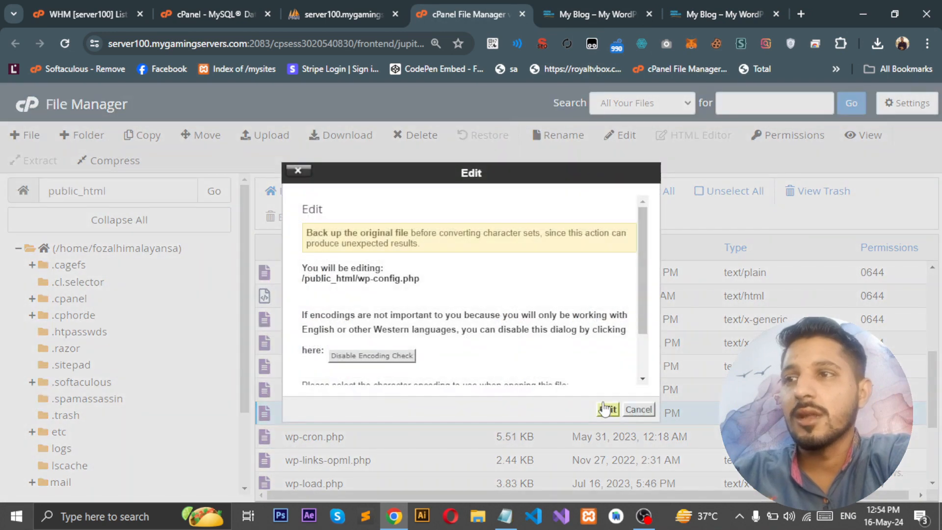
pyautogui.click(608, 408)
pyautogui.click(314, 14)
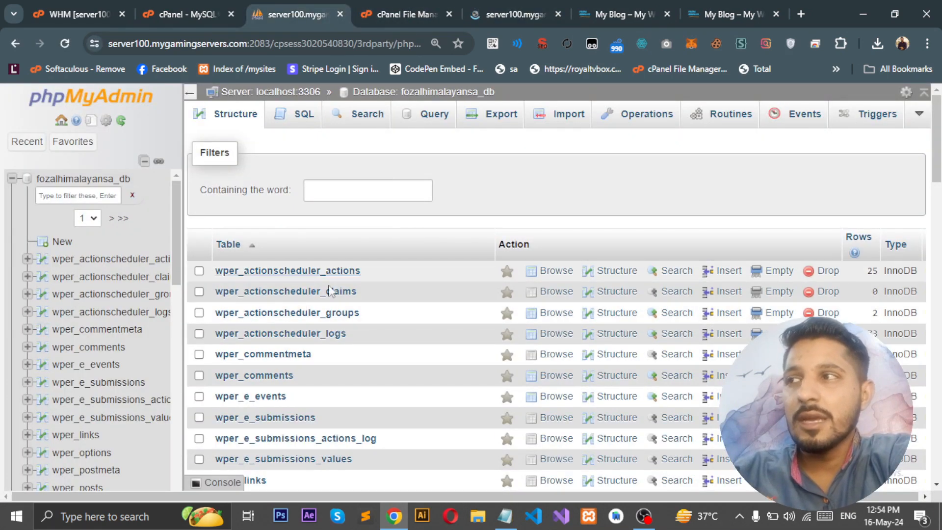
pyautogui.click(499, 7)
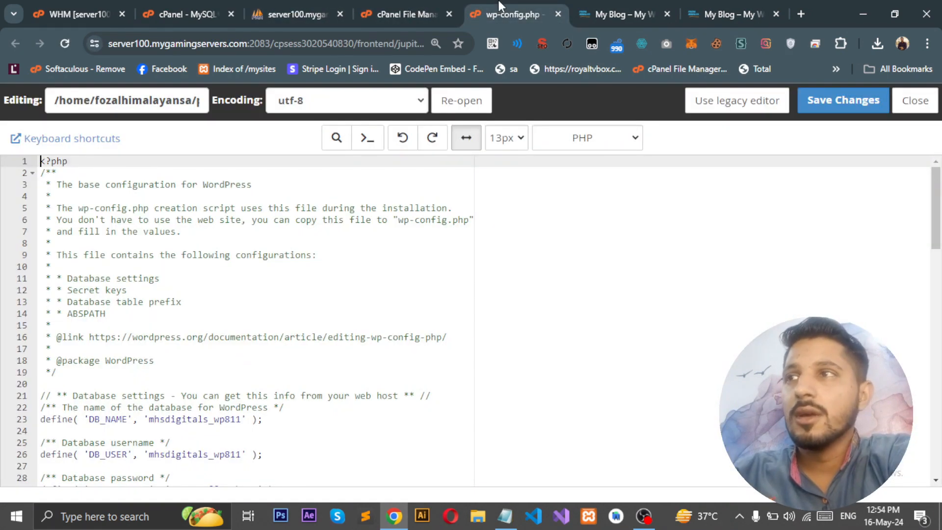
# - Replace the DB_NAME value with the new database name from the notes
pyautogui.scroll(-3, 412, 400)
pyautogui.doubleClick(196, 305)
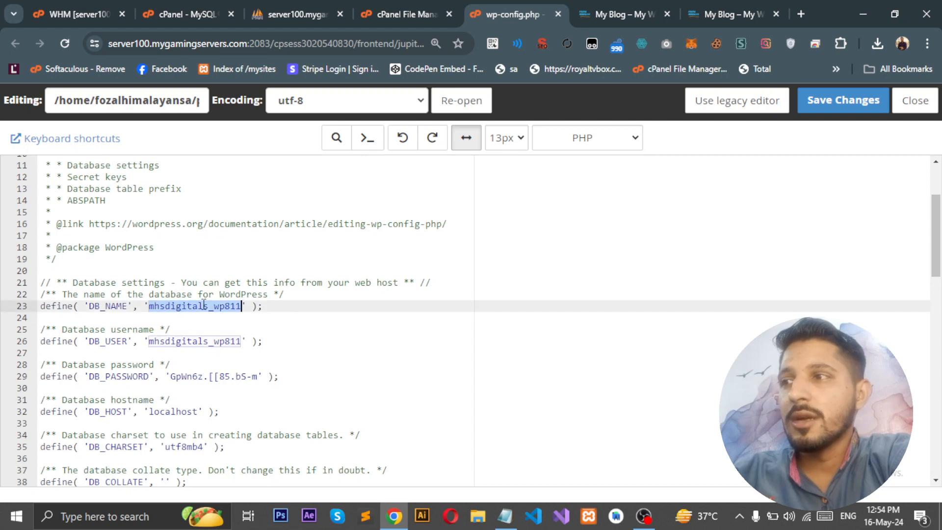
pyautogui.press('BackSpace')
pyautogui.click(506, 520)
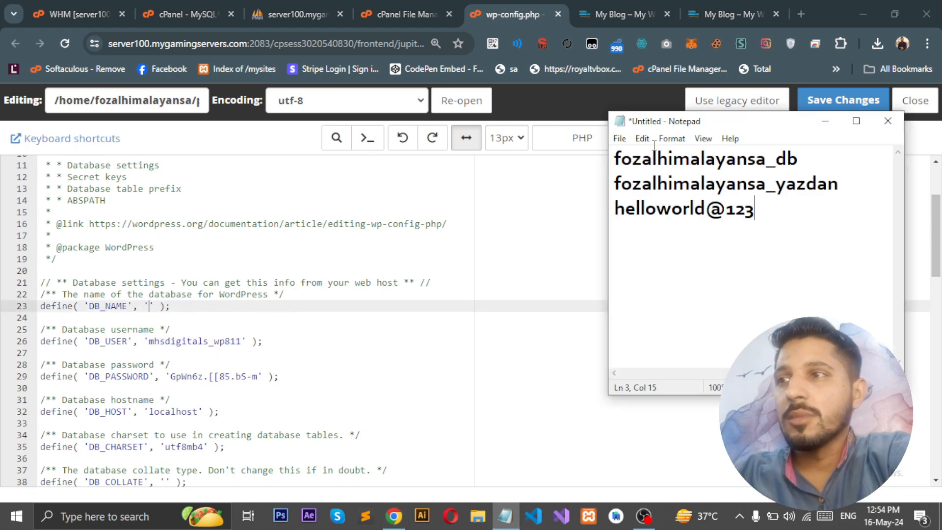
pyautogui.doubleClick(718, 159)
pyautogui.hotkey('ctrl', 'c')
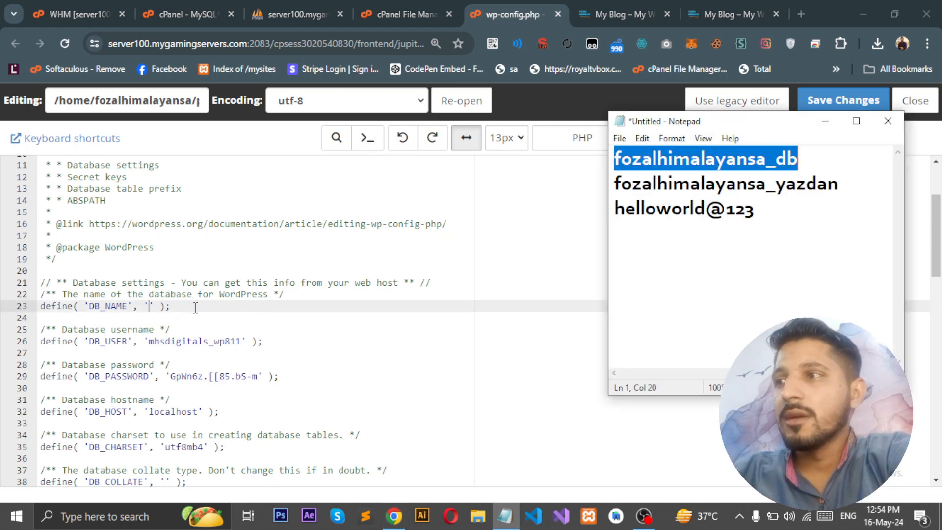
pyautogui.click(150, 306)
pyautogui.hotkey('ctrl', 'v')
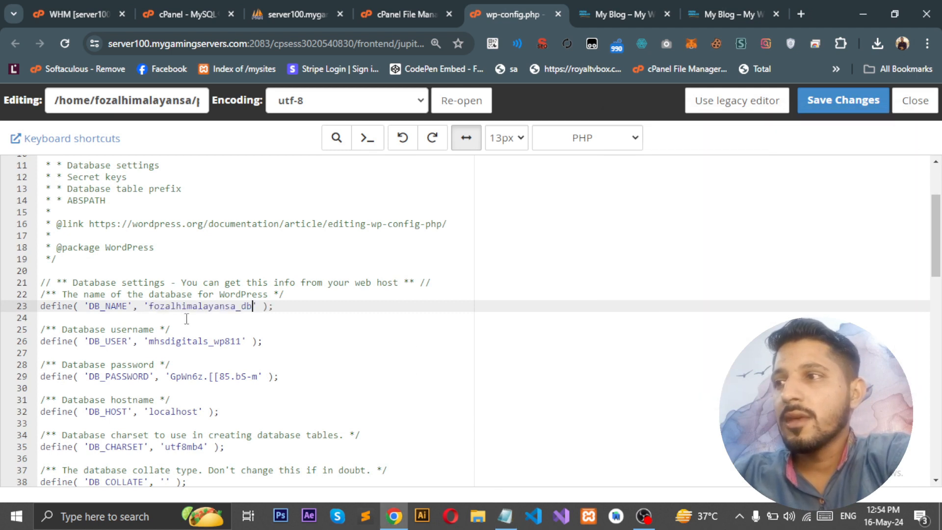
# - Replace the DB_USER value with the new database username from the notes
pyautogui.click(185, 330)
pyautogui.doubleClick(209, 342)
pyautogui.click(506, 516)
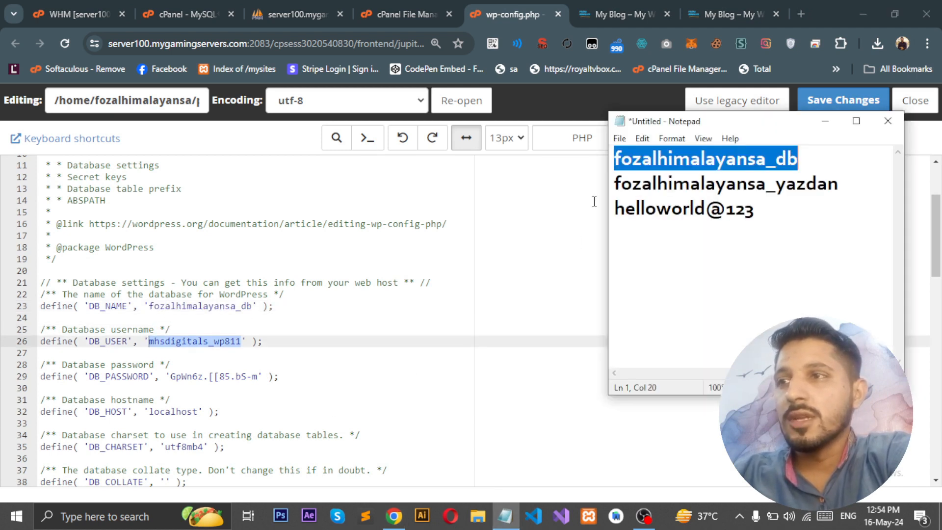
pyautogui.doubleClick(676, 182)
pyautogui.hotkey('ctrl', 'c')
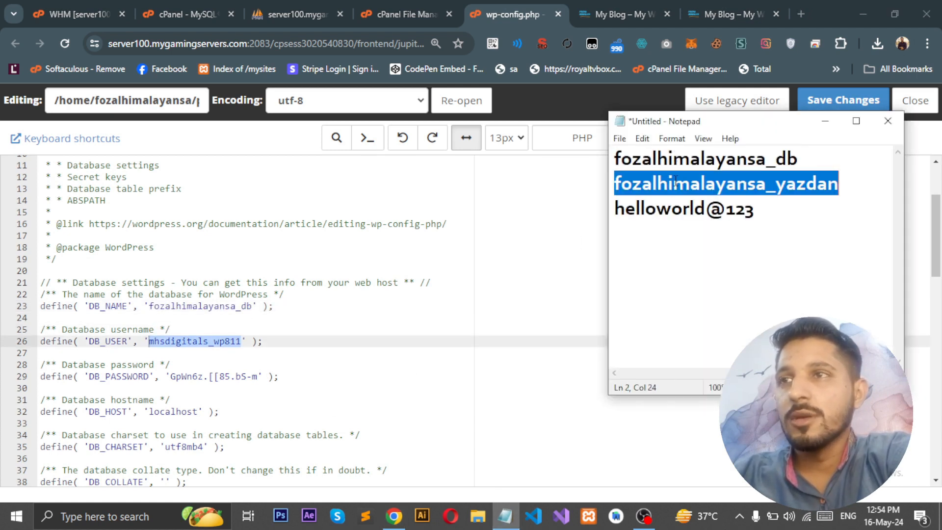
pyautogui.click(241, 379)
pyautogui.doubleClick(198, 341)
pyautogui.hotkey('ctrl', 'v')
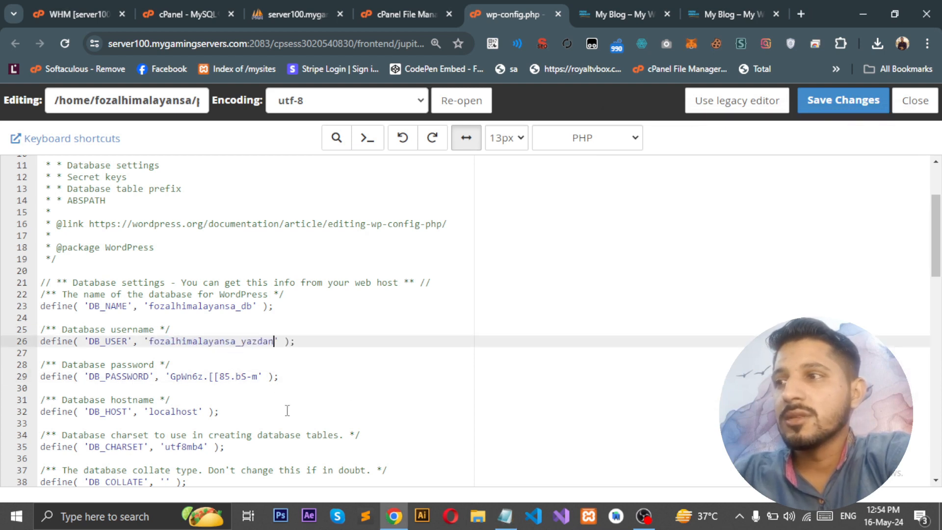
# - Update the DB_PASSWORD value, save wp-config.php, and close the editor
pyautogui.click(258, 377)
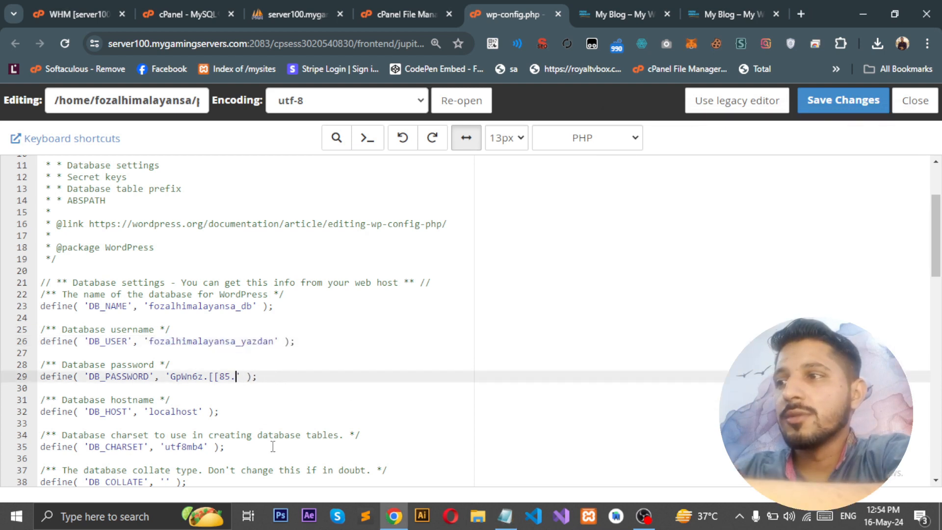
pyautogui.press('BackSpace')
pyautogui.press('BackSpace')
pyautogui.press('BackSpace')
pyautogui.press('BackSpace')
pyautogui.press('BackSpace')
pyautogui.press('BackSpace')
pyautogui.press('BackSpace')
pyautogui.press('BackSpace')
pyautogui.press('BackSpace')
pyautogui.press('BackSpace')
pyautogui.press('BackSpace')
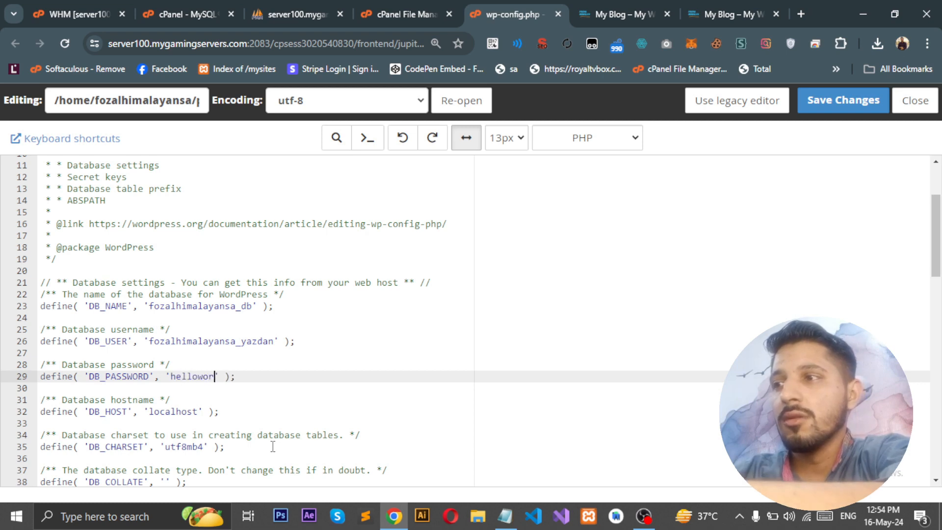
pyautogui.click(871, 114)
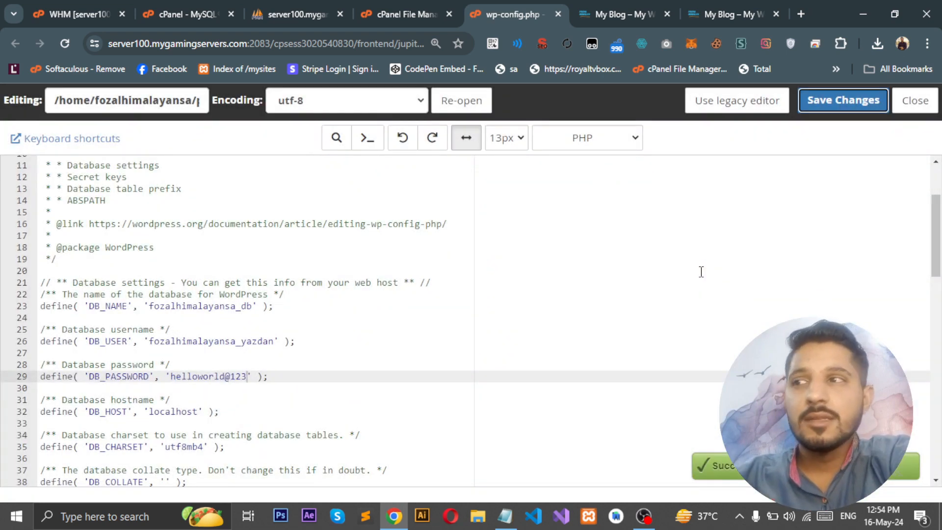
pyautogui.hotkey('ctrl', 'w')
pyautogui.hotkey('ctrl', 'shift', 'Tab')
pyautogui.hotkey('ctrl', 'Tab')
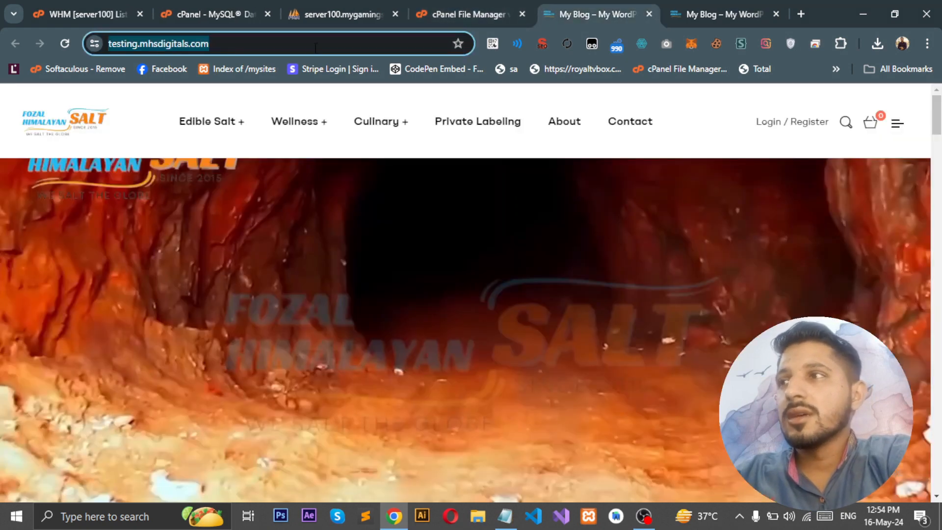
# - Load the site at fozalhimalayansalt.com
pyautogui.click(309, 48)
pyautogui.hotkey('ctrl', 'a')
pyautogui.press('BackSpace')
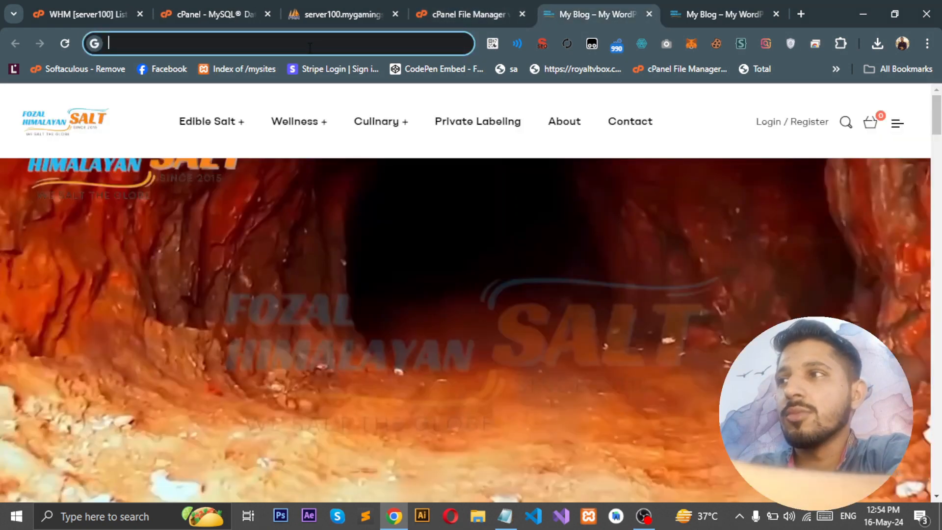
pyautogui.write('fozalhimalayansalt.com')
pyautogui.press('Return')
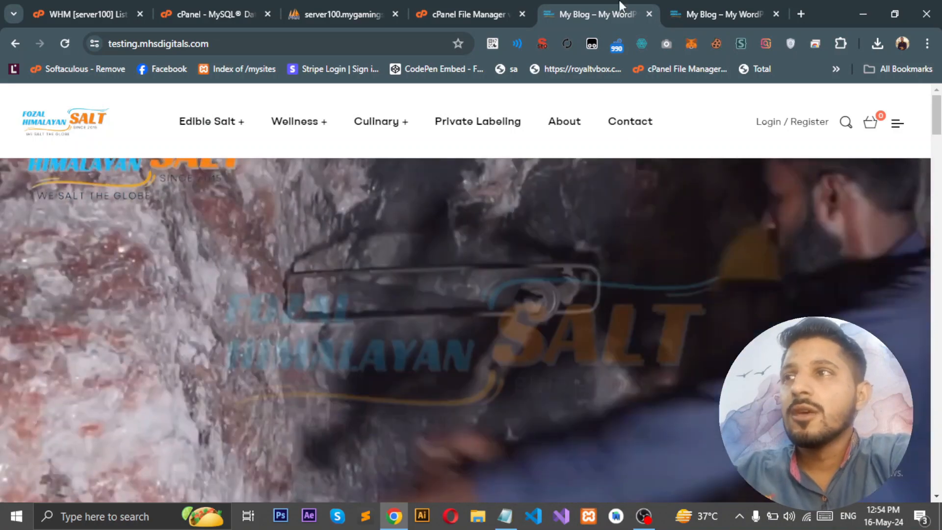
# - Check the file manager, second site copy, phpMyAdmin and MySQL Databases tabs
pyautogui.click(532, 7)
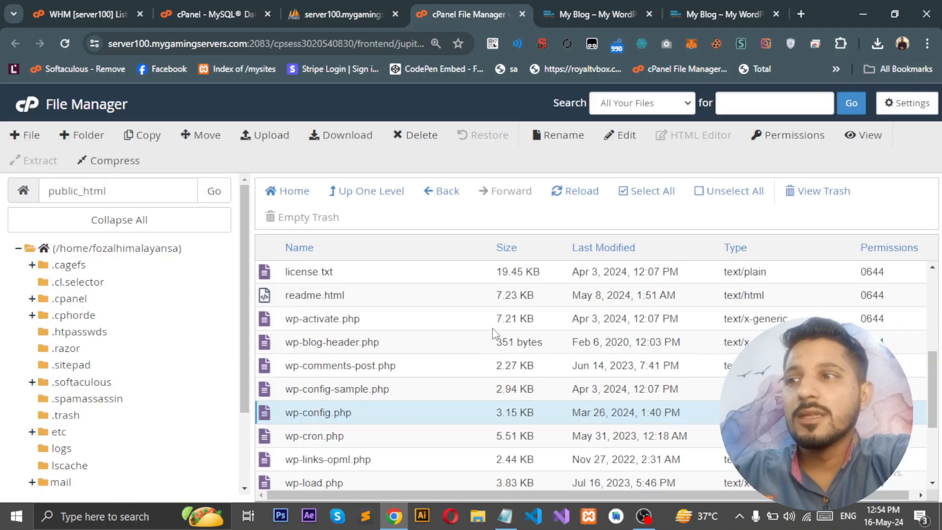
pyautogui.scroll(-3, 493, 334)
pyautogui.scroll(8, 494, 334)
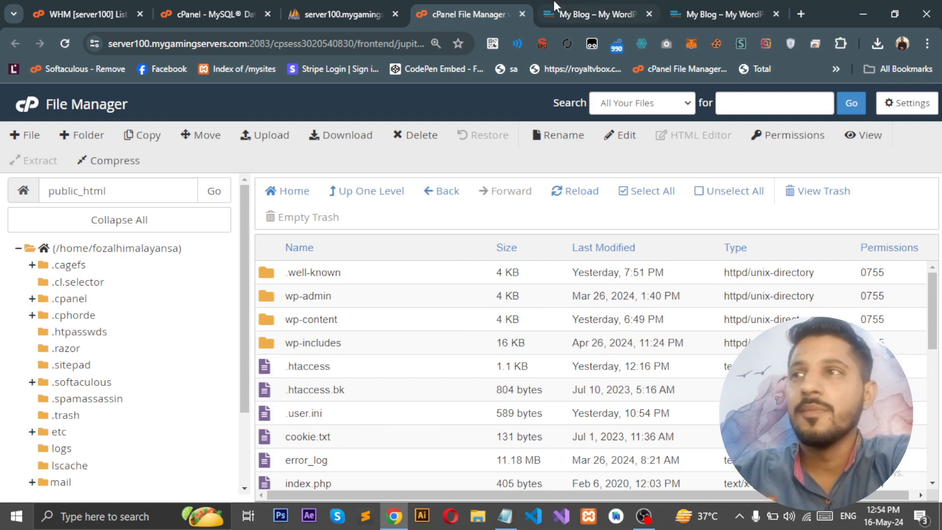
pyautogui.click(564, 10)
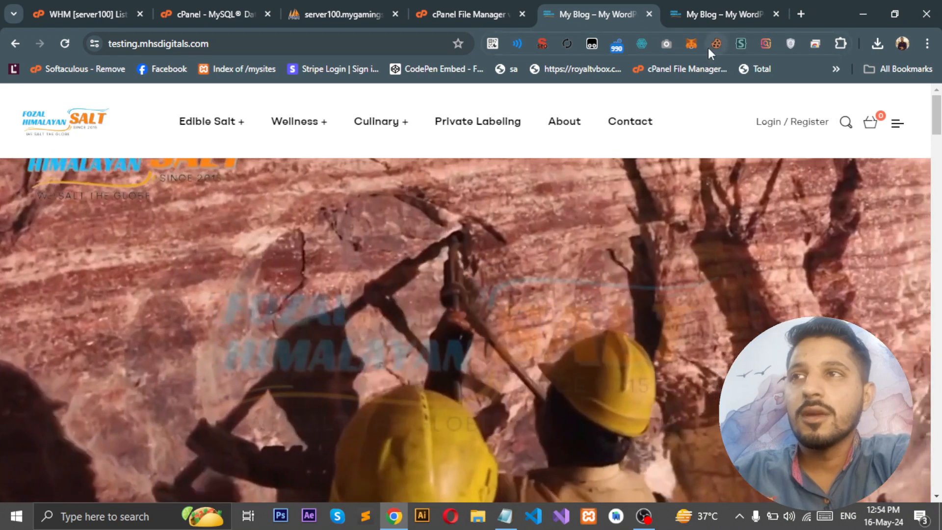
pyautogui.hotkey('ctrl', 'Tab')
pyautogui.click(359, 43)
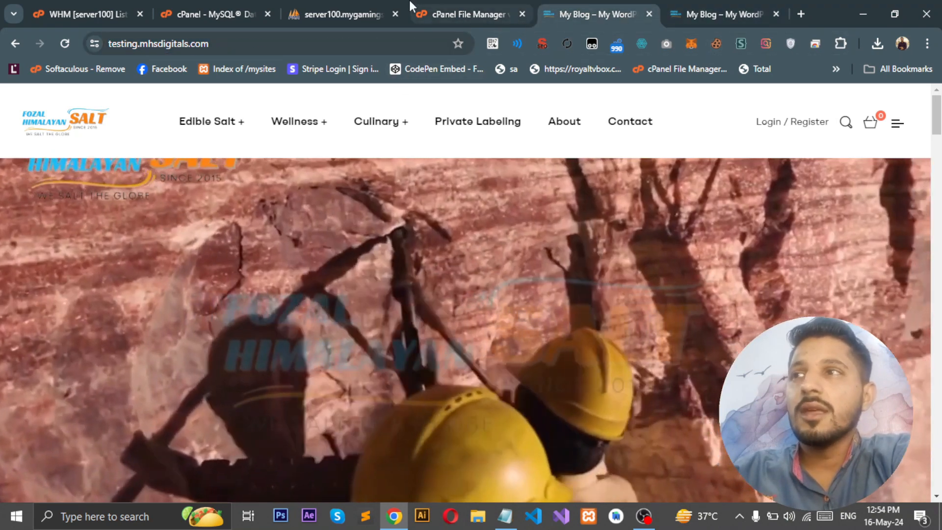
pyautogui.click(413, 8)
pyautogui.click(382, 6)
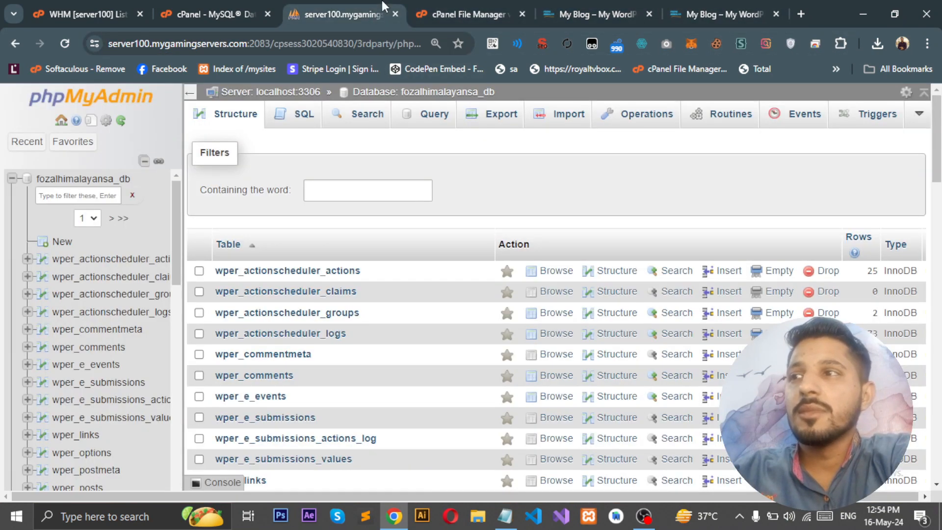
pyautogui.click(275, 7)
pyautogui.click(511, 4)
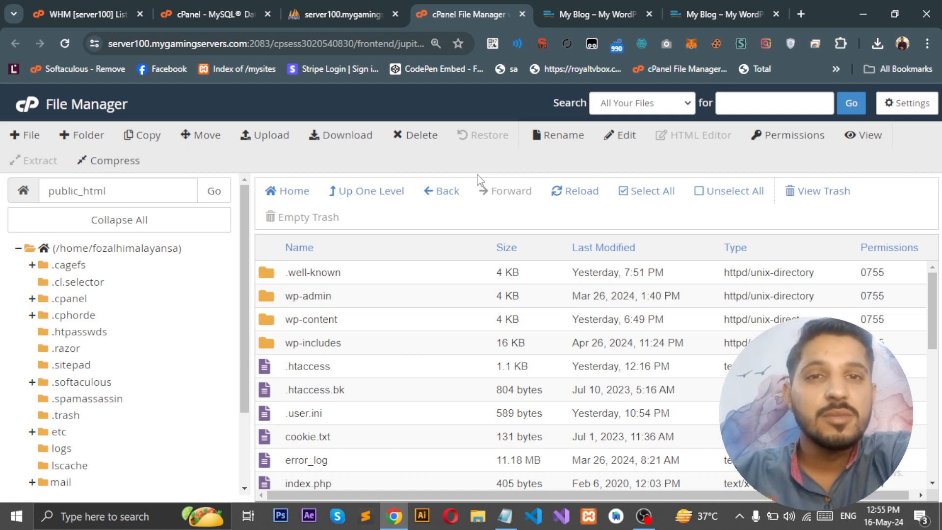
# - Open the SQL query page for fozalhimalayansa_db in phpMyAdmin
pyautogui.click(378, 10)
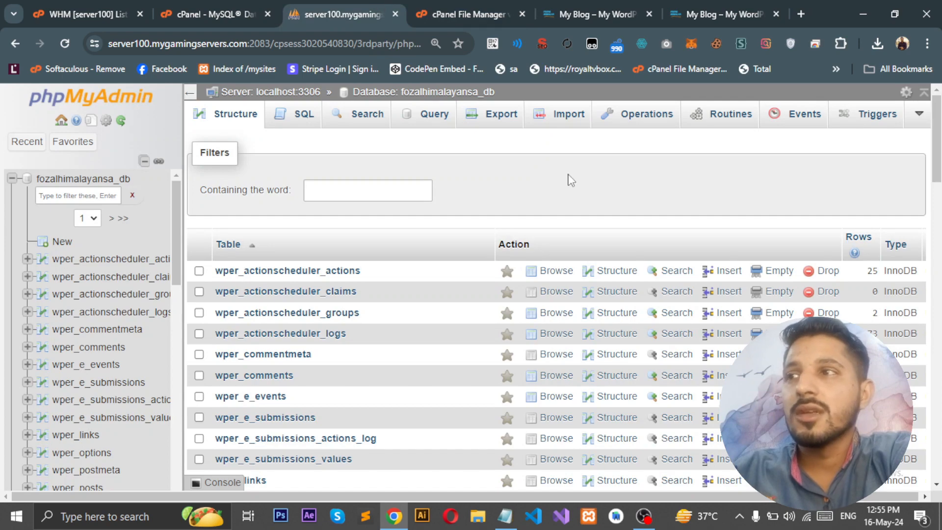
pyautogui.click(564, 8)
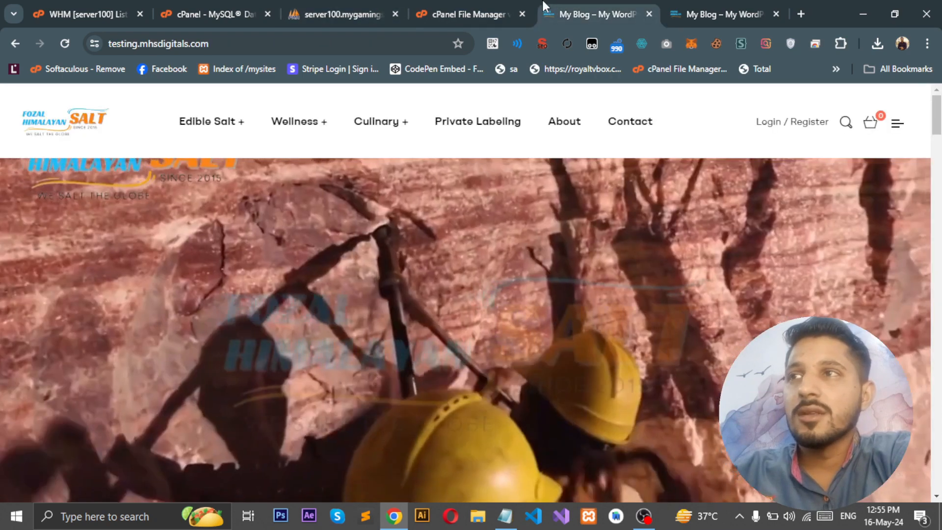
pyautogui.click(398, 4)
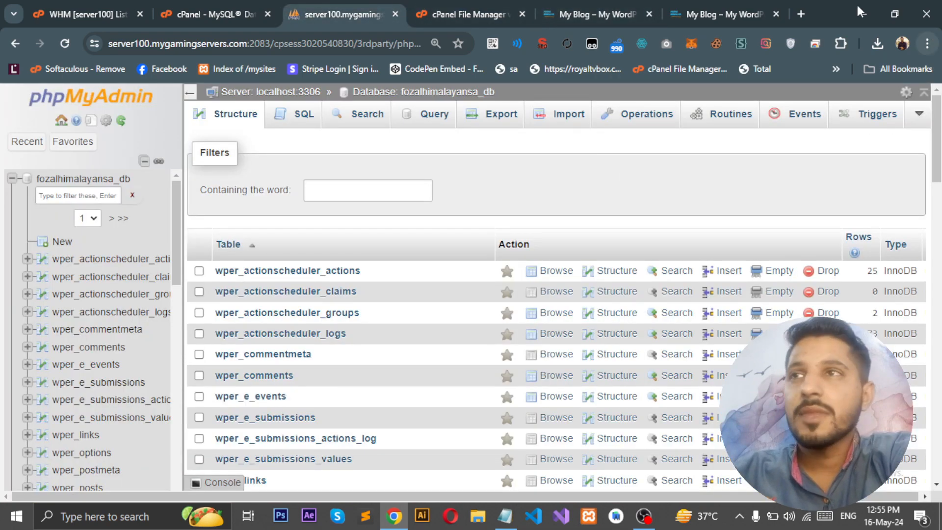
pyautogui.click(286, 125)
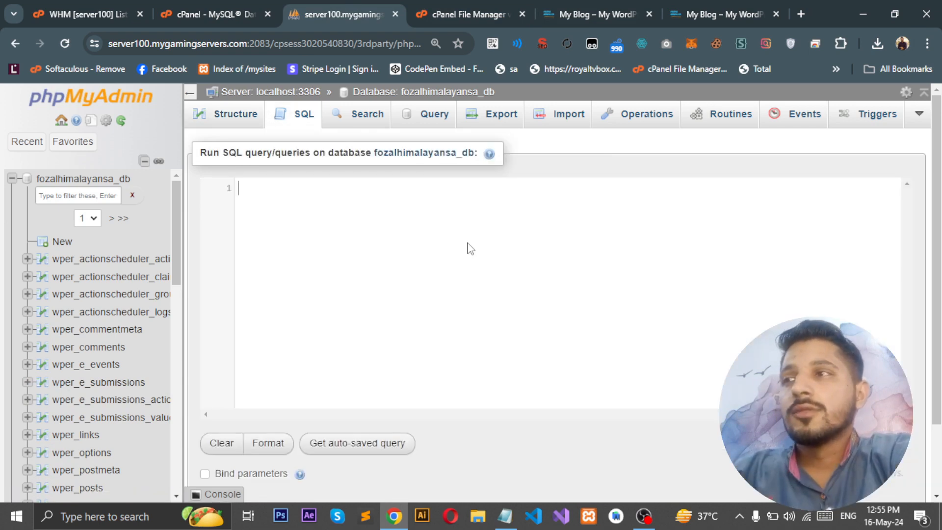
# - Paste the four domain-replacement UPDATE queries into the SQL editor
pyautogui.click(462, 244)
pyautogui.write("UPDATE wp_options SET option_value = replace(option_value, 'oldurl.com', 'newurl.com') WHERE option_name = 'home' OR option_name = 'siteurl'; UPDATE wp_posts SET guid = replace(guid, 'oldurl.com', 'newurl.com'); UPDATE wp_posts SET post_content = replace(post_content, 'oldurl.com', 'newurl.com'); UPDATE wp_postmeta SET meta_value = replace(meta_value, 'oldurl.com', 'newurl.com');")
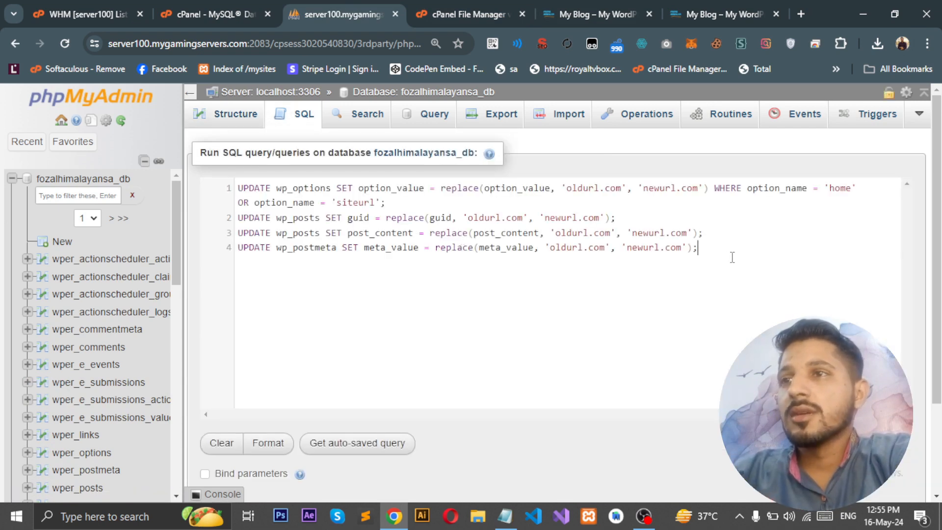
pyautogui.moveTo(732, 257); pyautogui.dragTo(174, 196)
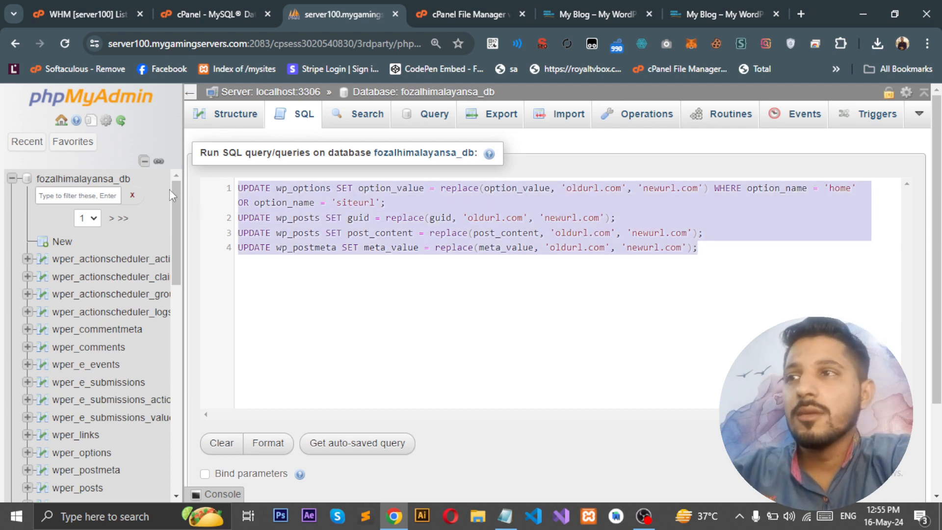
pyautogui.click(493, 245)
# - Copy the site's full web address from the My Blog tab
pyautogui.click(584, 7)
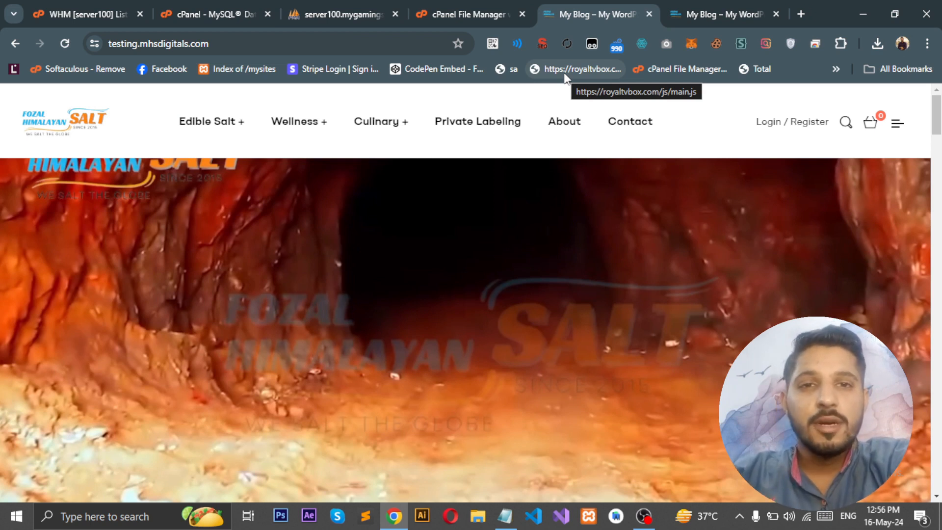
pyautogui.click(277, 45)
pyautogui.click(277, 45)
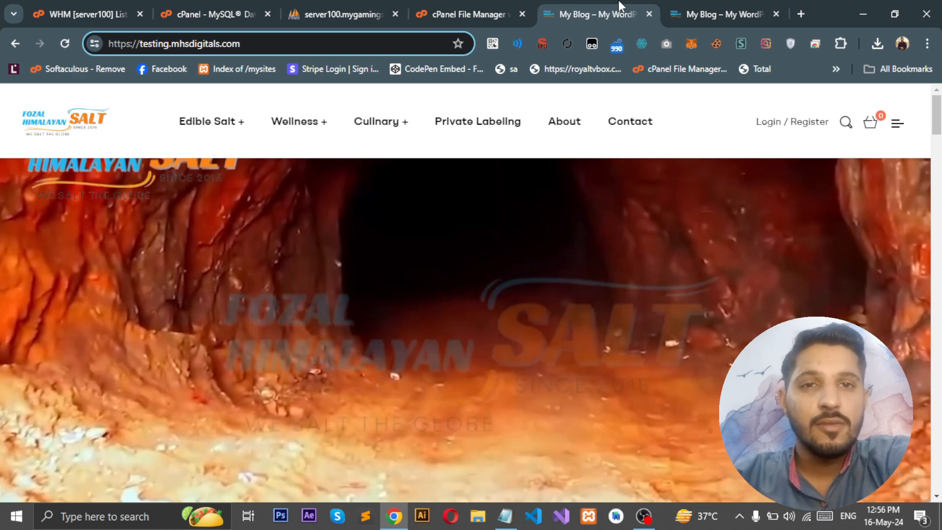
pyautogui.click(488, 13)
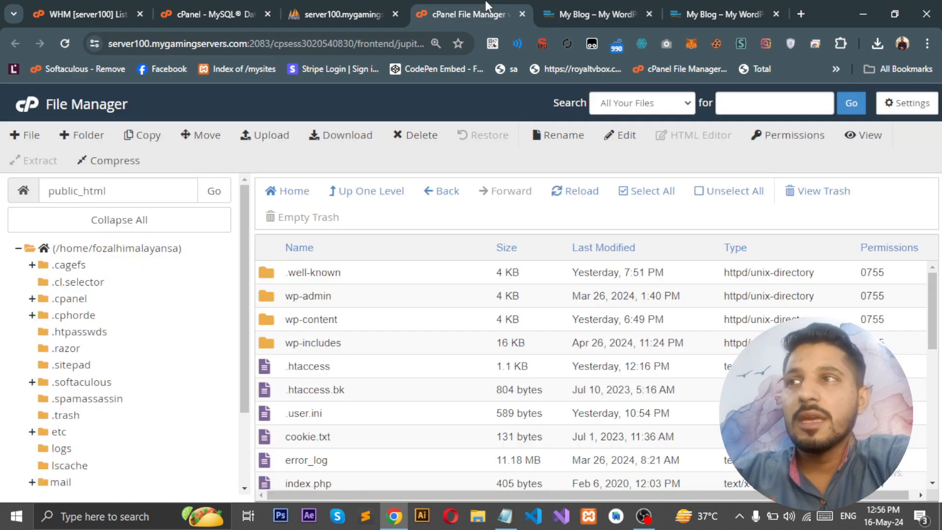
pyautogui.click(315, 7)
pyautogui.click(558, 8)
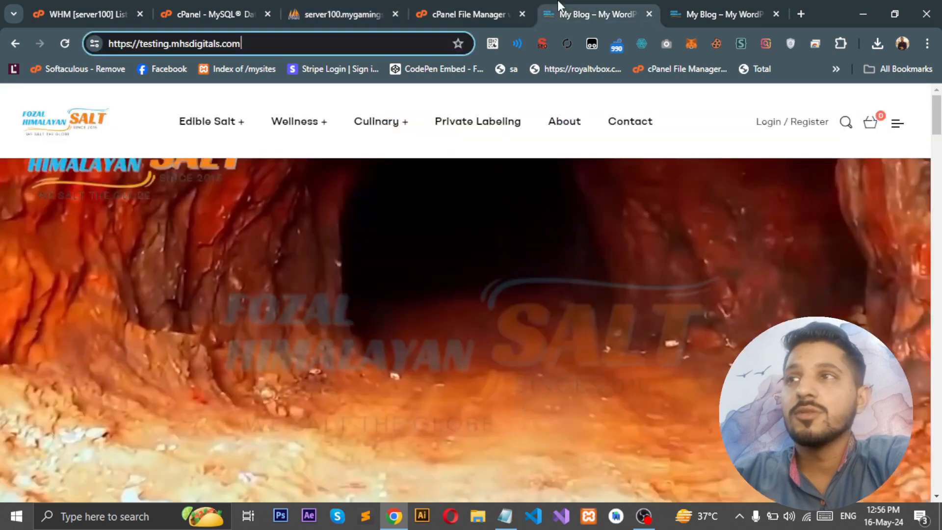
pyautogui.click(334, 6)
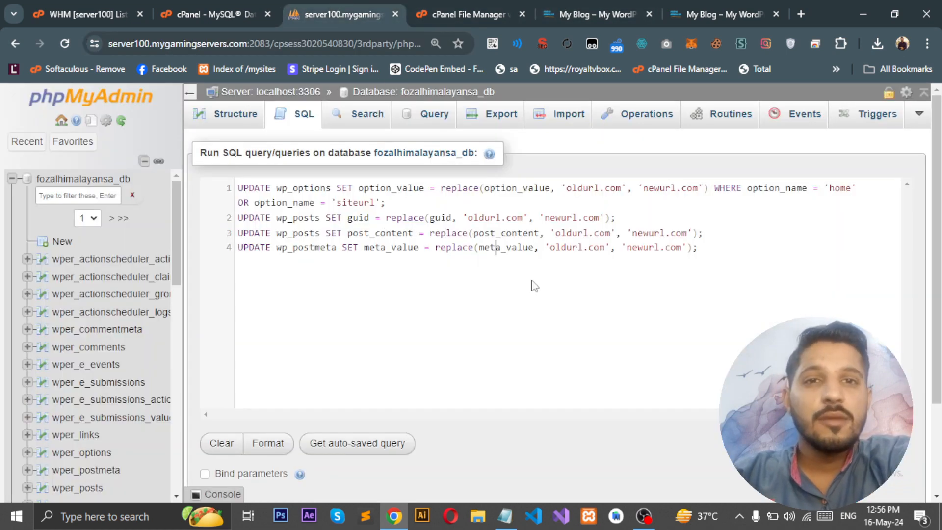
pyautogui.click(696, 6)
pyautogui.click(613, 9)
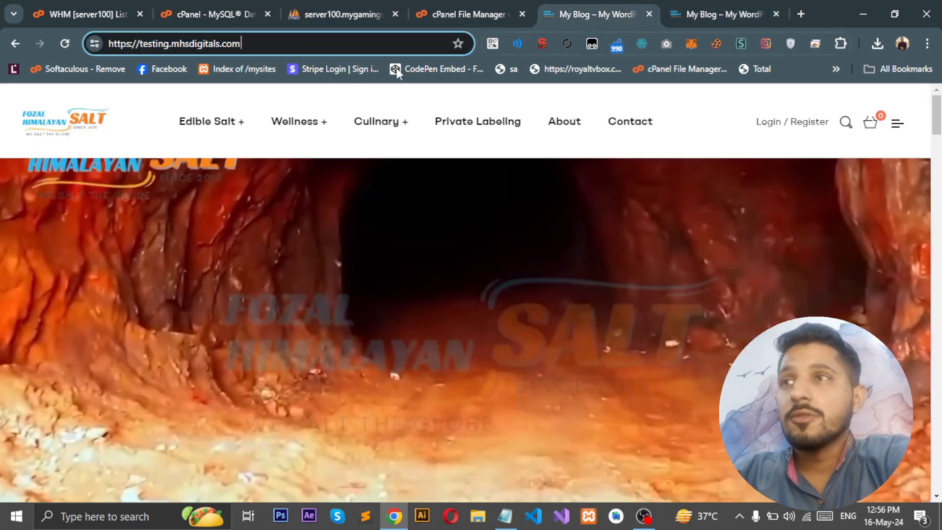
pyautogui.click(302, 47)
pyautogui.hotkey('ctrl', 'c')
pyautogui.click(346, 9)
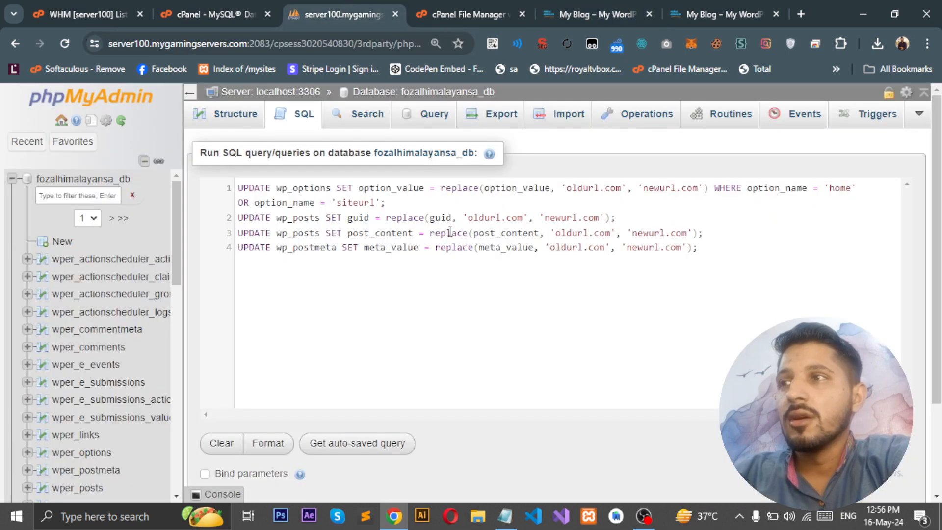
# - Replace 'oldurl.com' in the first query with mhsdigitals.com
pyautogui.doubleClick(583, 188)
pyautogui.hotkey('shift', 'Right')
pyautogui.hotkey('shift', 'Right')
pyautogui.hotkey('shift', 'Right')
pyautogui.hotkey('shift', 'Right')
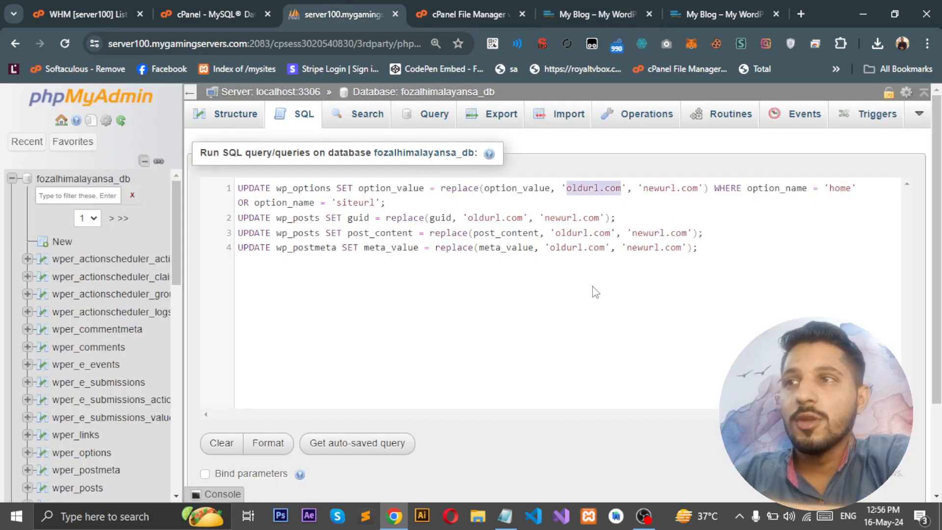
pyautogui.press('BackSpace')
pyautogui.hotkey('ctrl', 'v')
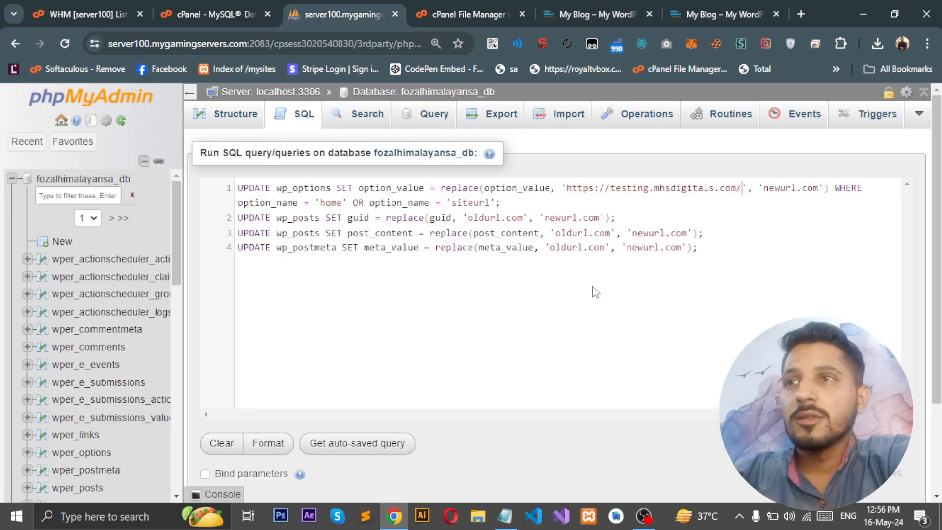
pyautogui.press('BackSpace')
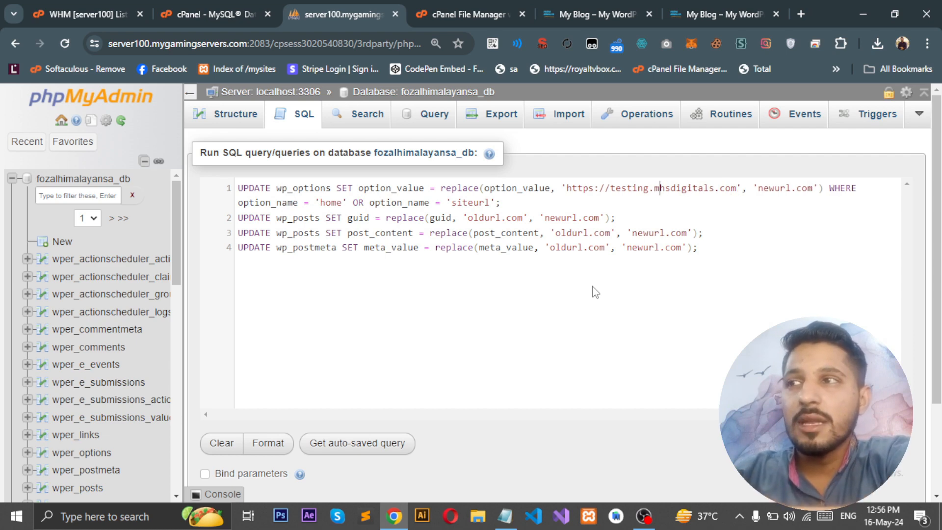
pyautogui.press('BackSpace')
pyautogui.press('BackSpace')
pyautogui.press('BackSpace')
pyautogui.press('BackSpace')
pyautogui.press('BackSpace')
pyautogui.press('BackSpace')
pyautogui.press('BackSpace')
pyautogui.press('BackSpace')
pyautogui.press('BackSpace')
pyautogui.press('BackSpace')
pyautogui.press('BackSpace')
pyautogui.press('BackSpace')
pyautogui.press('BackSpace')
pyautogui.press('BackSpace')
pyautogui.press('BackSpace')
pyautogui.press('BackSpace')
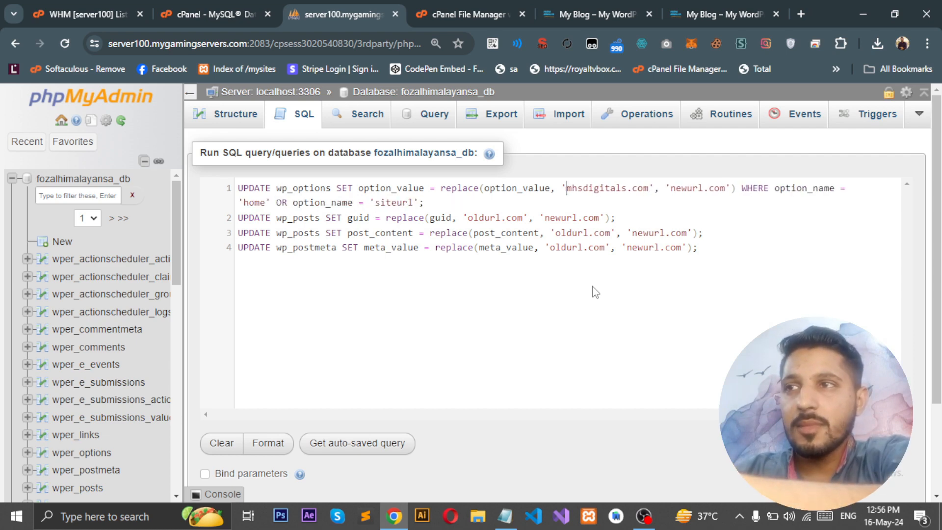
pyautogui.hotkey('ctrl', 't')
# - Open the How to Change Domain in WordPress video from the channel's Hosting Problems playlist
pyautogui.write('youtube.com/yz')
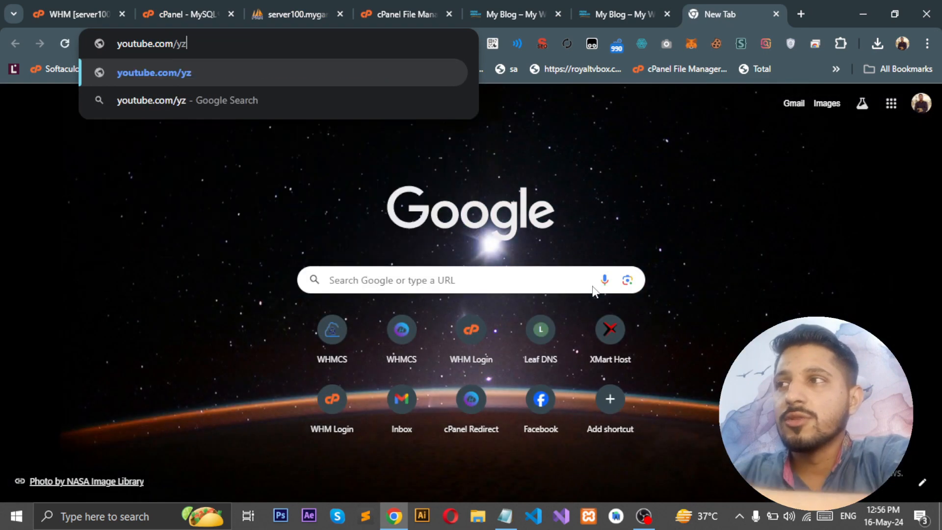
pyautogui.press('BackSpace')
pyautogui.write('azdan')
pyautogui.press('Return')
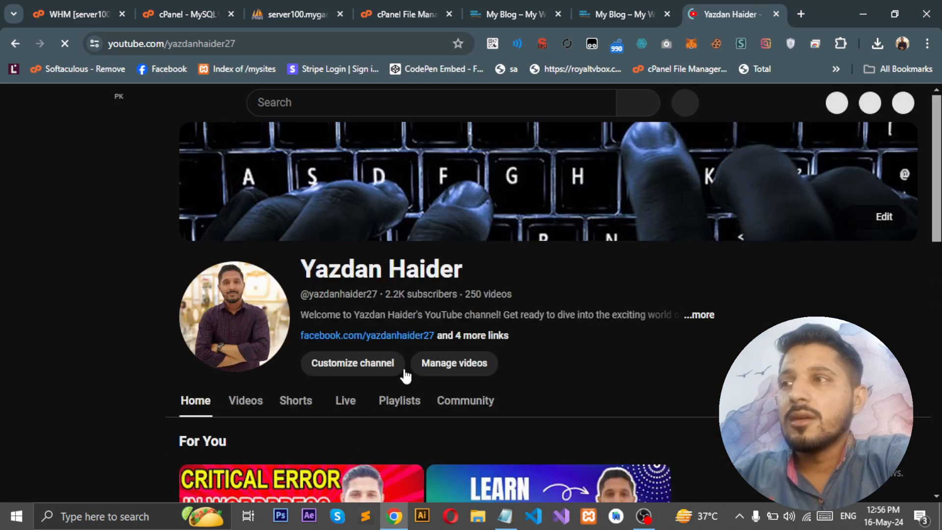
pyautogui.scroll(-4, 404, 376)
pyautogui.scroll(4, 404, 372)
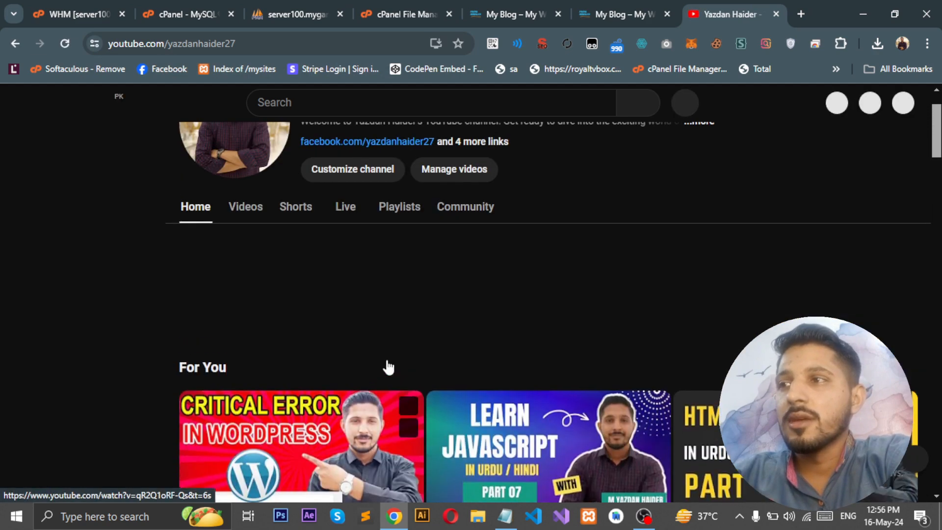
pyautogui.click(399, 326)
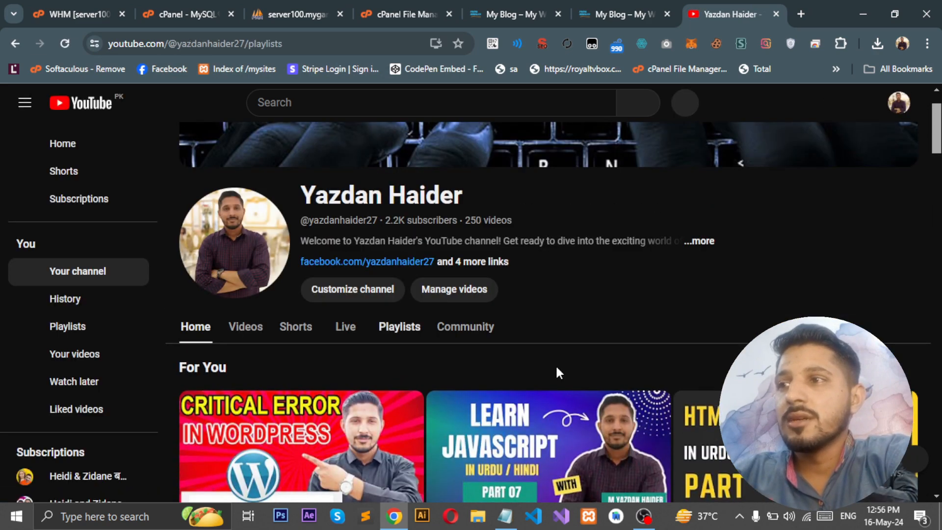
pyautogui.scroll(-6, 557, 412)
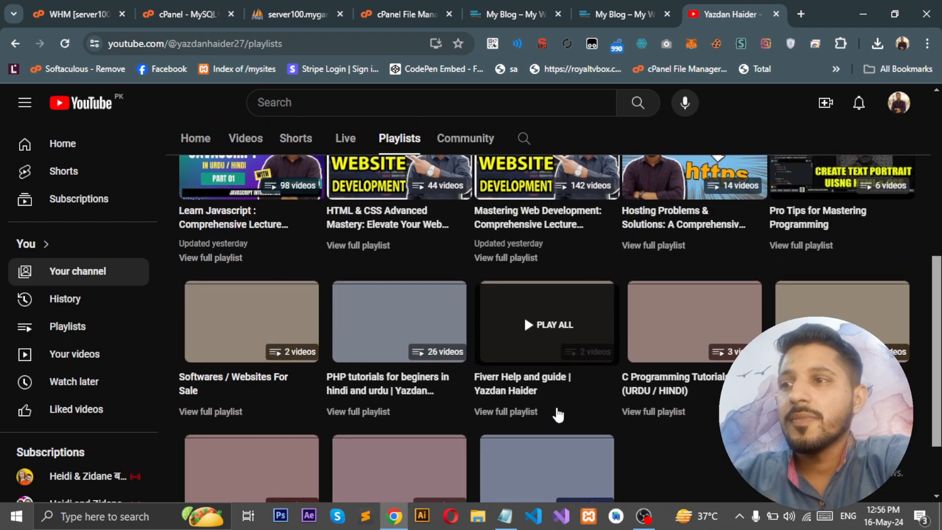
pyautogui.click(692, 235)
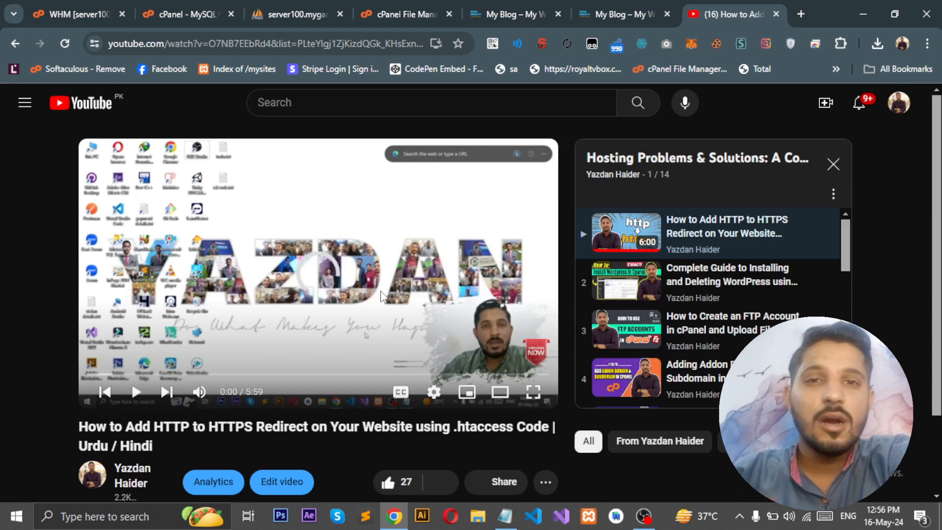
pyautogui.scroll(-2, 694, 268)
pyautogui.scroll(-3, 695, 268)
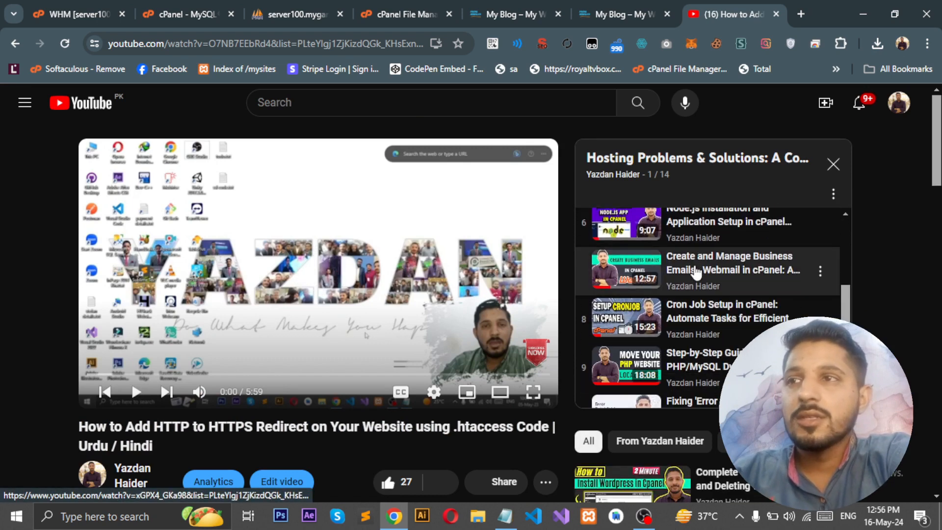
pyautogui.scroll(3, 694, 270)
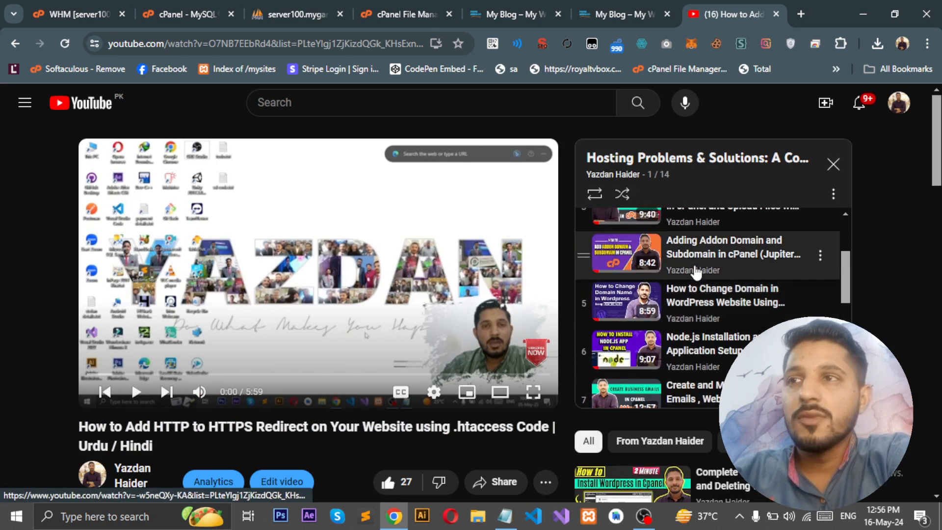
pyautogui.click(701, 308)
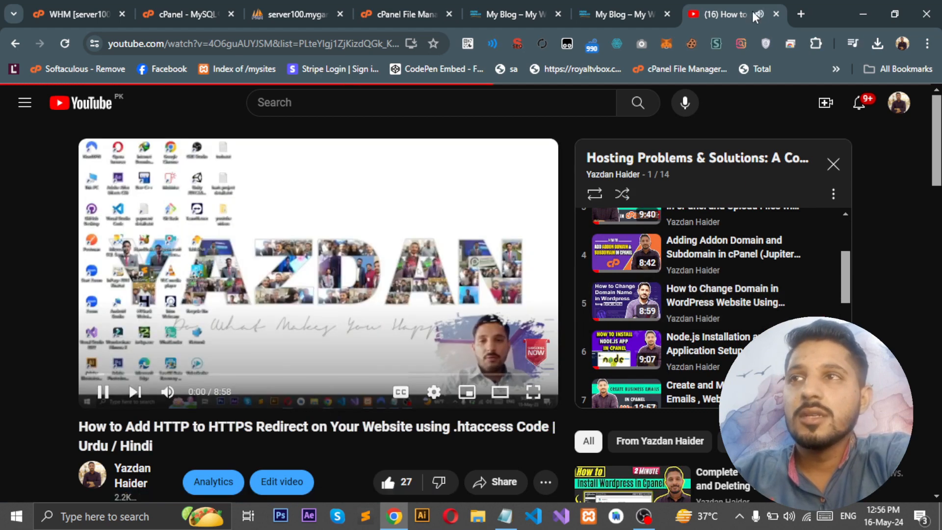
# - Pause the video, expand its description, and select the Quick Code for Domain Replacement UPDATE queries
pyautogui.click(488, 351)
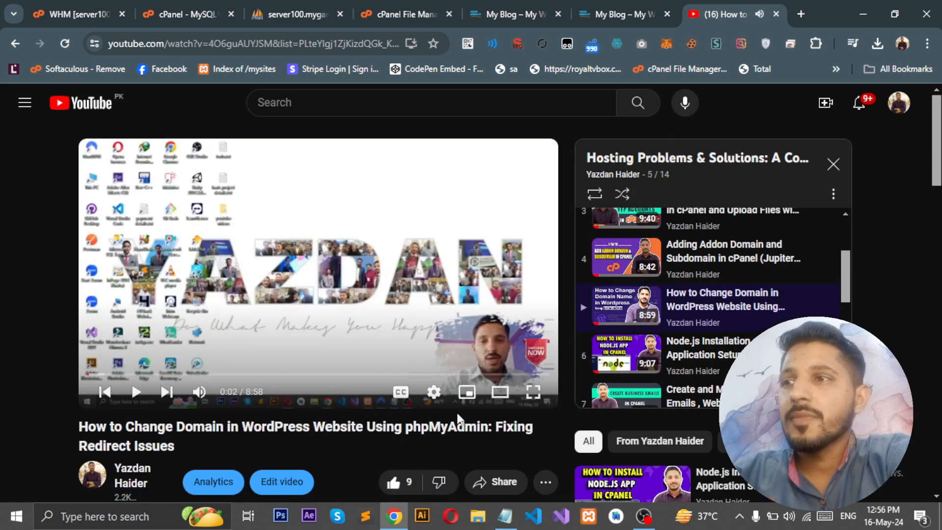
pyautogui.scroll(-3, 423, 433)
pyautogui.scroll(-3, 423, 434)
pyautogui.click(292, 280)
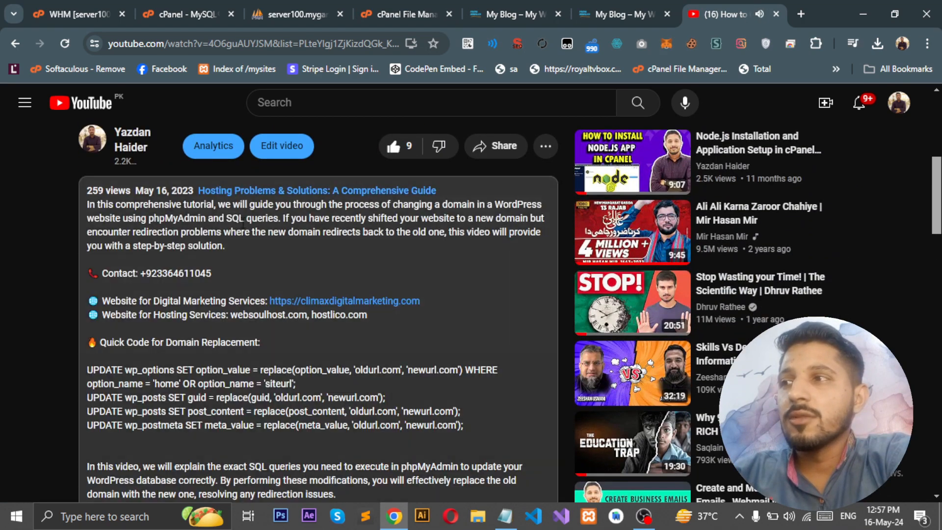
pyautogui.scroll(-2, 226, 398)
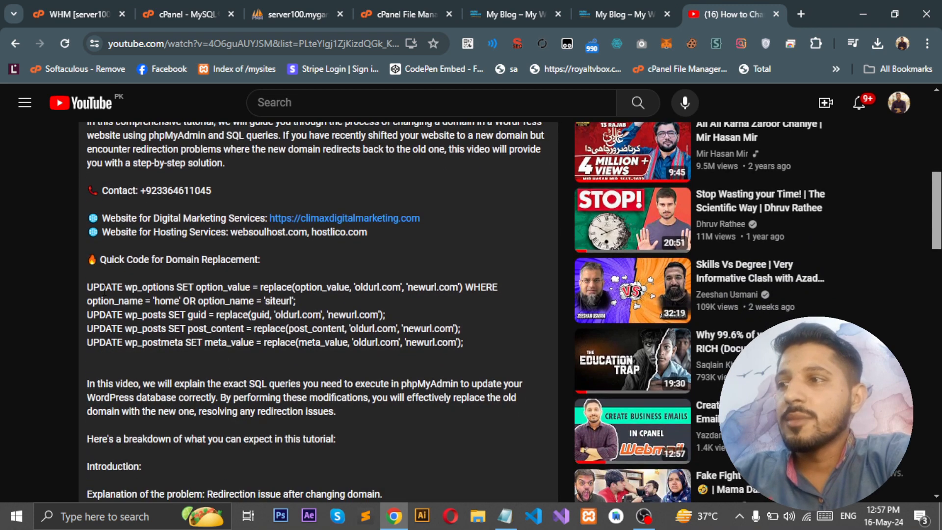
pyautogui.moveTo(87, 287); pyautogui.dragTo(480, 345)
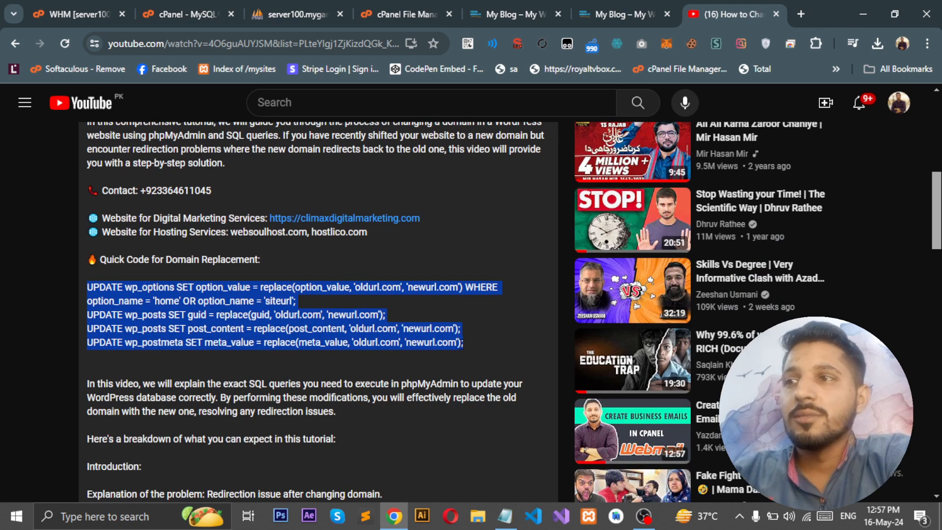
pyautogui.click(469, 341)
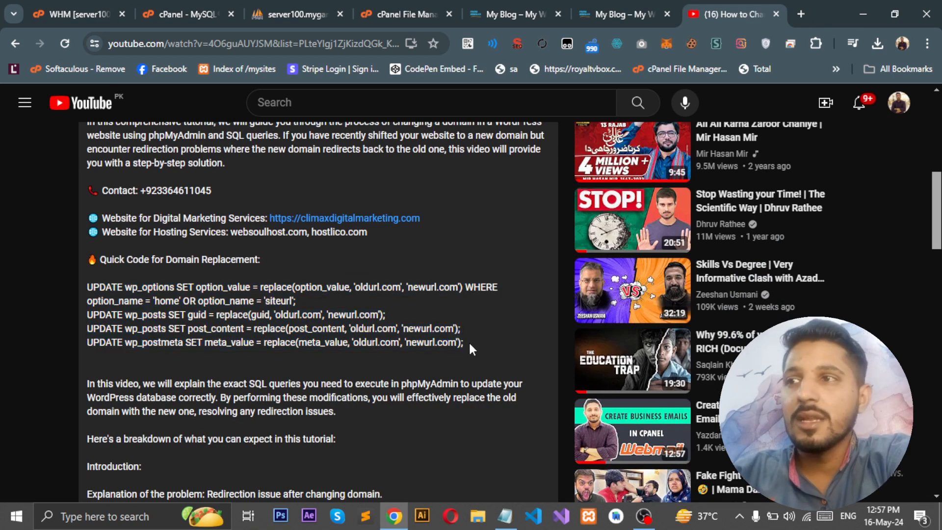
pyautogui.moveTo(463, 341); pyautogui.dragTo(87, 287)
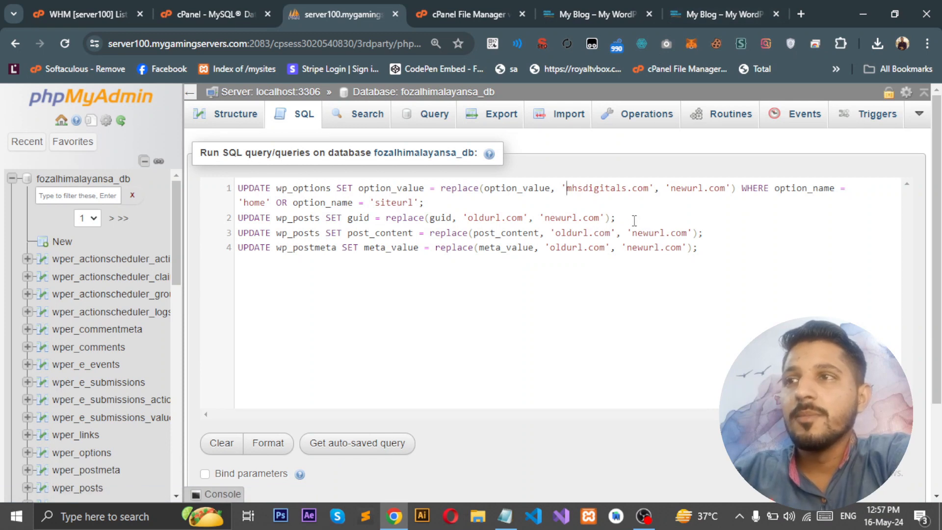
# - Make line 1's old domain testing.mhsdigitals.com and copy it
pyautogui.doubleClick(690, 188)
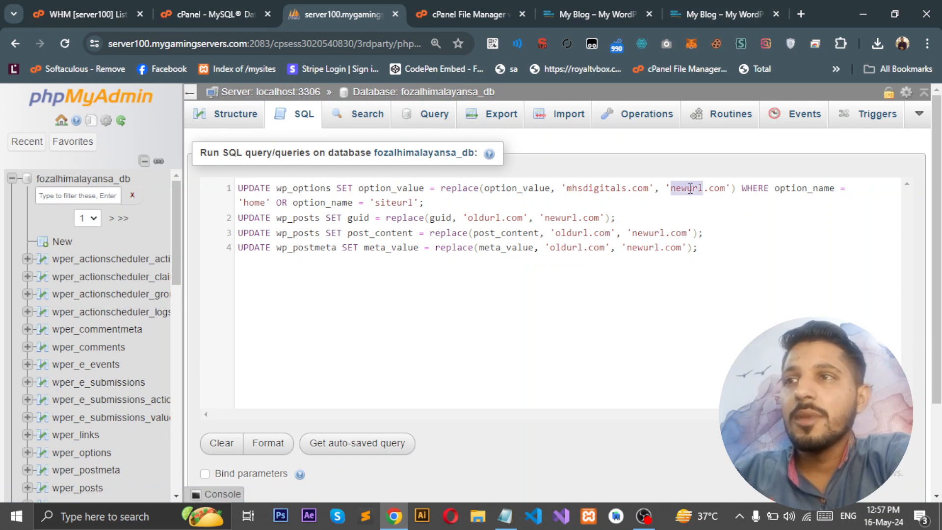
pyautogui.click(567, 189)
pyautogui.write('testing.')
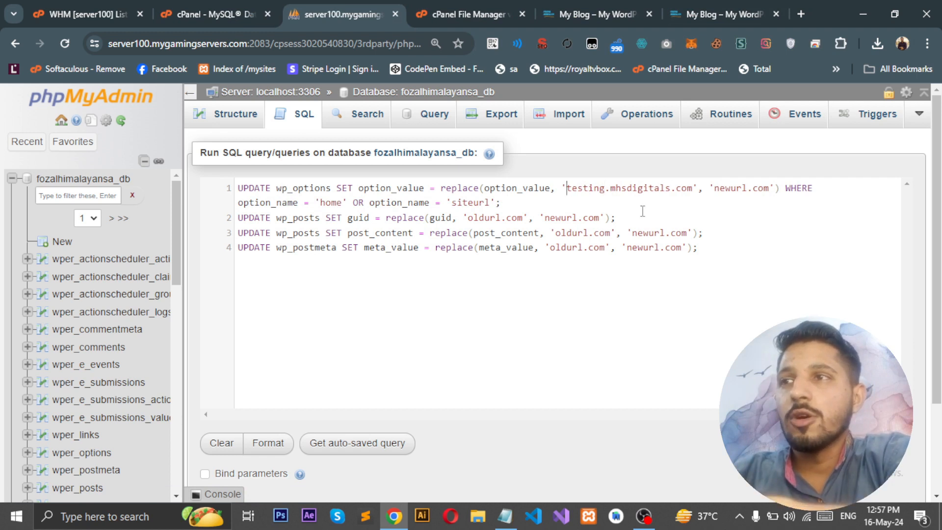
pyautogui.hotkey('shift', 'Right')
pyautogui.hotkey('shift', 'Right')
pyautogui.hotkey('shift', 'Right')
pyautogui.hotkey('shift', 'Right')
pyautogui.hotkey('shift', 'Right')
pyautogui.hotkey('shift', 'Right')
pyautogui.hotkey('shift', 'Right')
pyautogui.hotkey('shift', 'Right')
pyautogui.hotkey('shift', 'Right')
pyautogui.hotkey('shift', 'Right')
pyautogui.hotkey('shift', 'Right')
pyautogui.hotkey('shift', 'Right')
pyautogui.hotkey('shift', 'Right')
pyautogui.hotkey('shift', 'Right')
pyautogui.hotkey('shift', 'Right')
pyautogui.hotkey('shift', 'Right')
pyautogui.hotkey('shift', 'Right')
pyautogui.hotkey('shift', 'Right')
pyautogui.hotkey('shift', 'Right')
pyautogui.hotkey('shift', 'Right')
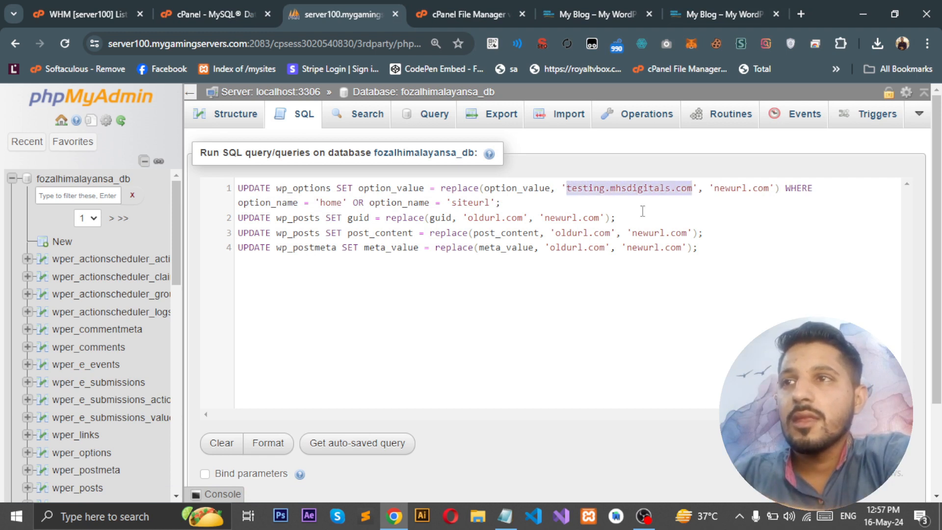
pyautogui.hotkey('ctrl', 'c')
# - Replace oldurl.com with testing.mhsdigitals.com in the UPDATE queries on lines 2, 3 and 4
pyautogui.click(524, 217)
pyautogui.press('BackSpace')
pyautogui.press('BackSpace')
pyautogui.press('BackSpace')
pyautogui.press('BackSpace')
pyautogui.press('BackSpace')
pyautogui.press('BackSpace')
pyautogui.press('BackSpace')
pyautogui.press('BackSpace')
pyautogui.press('BackSpace')
pyautogui.press('BackSpace')
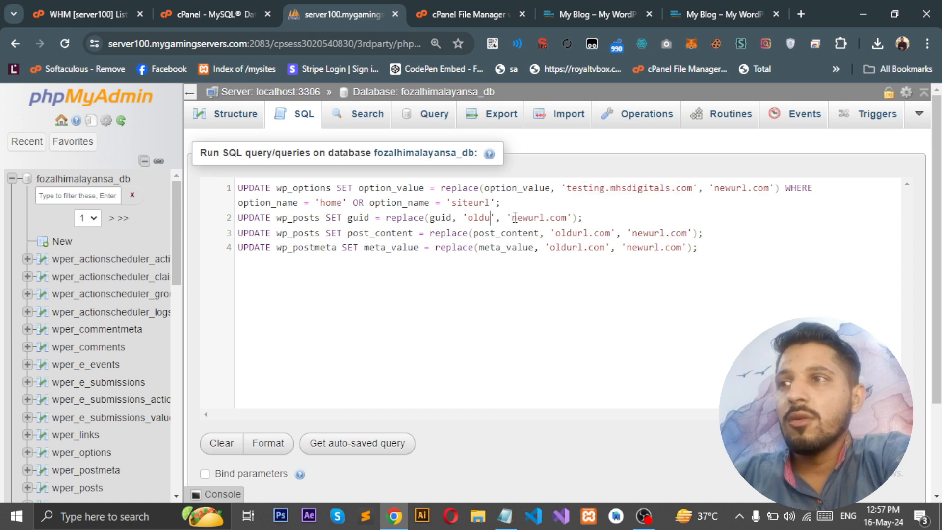
pyautogui.hotkey('ctrl', 'v')
pyautogui.tripleClick(593, 235)
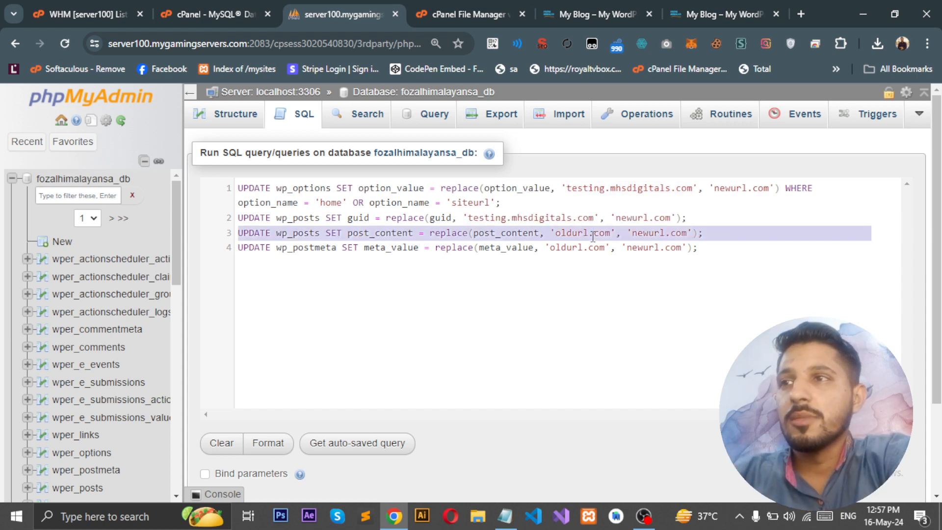
pyautogui.click(592, 234)
pyautogui.press('Delete')
pyautogui.press('Delete')
pyautogui.press('Delete')
pyautogui.press('BackSpace')
pyautogui.press('BackSpace')
pyautogui.press('BackSpace')
pyautogui.press('BackSpace')
pyautogui.press('BackSpace')
pyautogui.press('BackSpace')
pyautogui.press('BackSpace')
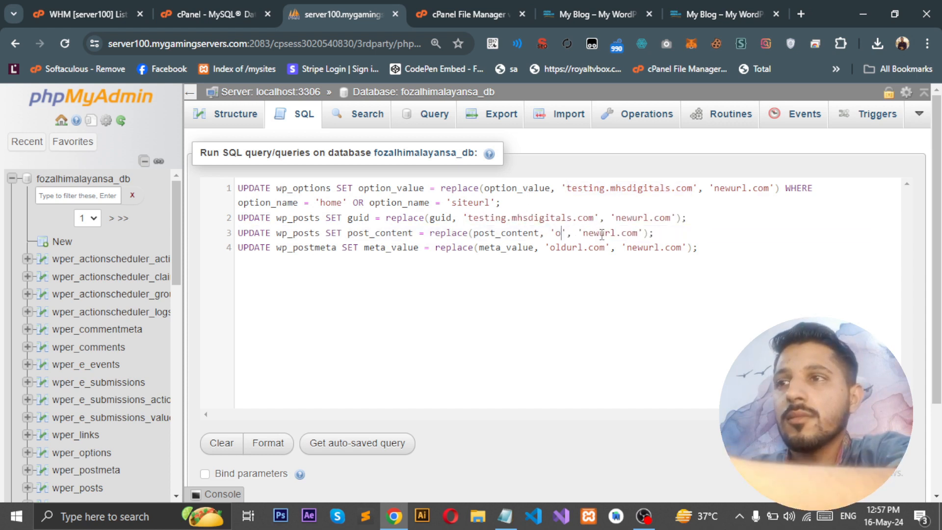
pyautogui.hotkey('ctrl', 'v')
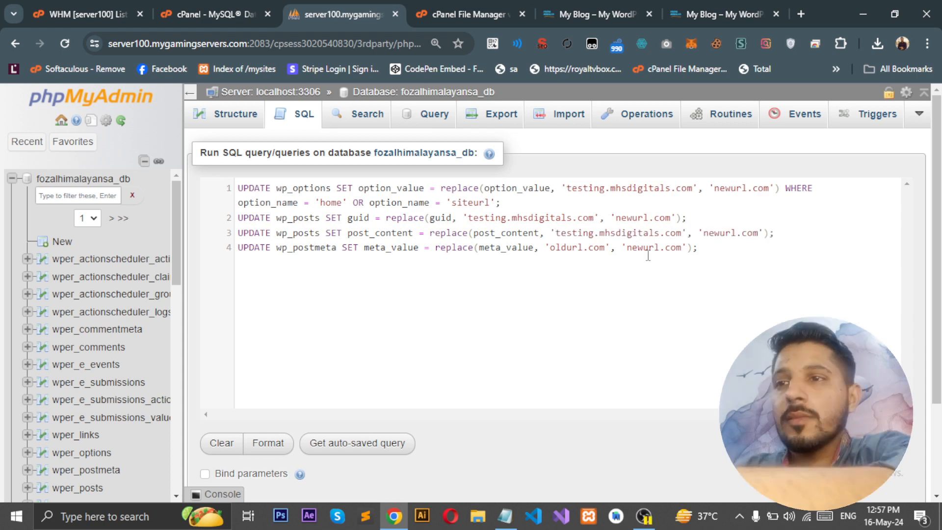
pyautogui.doubleClick(597, 247)
pyautogui.press('BackSpace')
pyautogui.press('BackSpace')
pyautogui.press('BackSpace')
pyautogui.press('BackSpace')
pyautogui.press('BackSpace')
pyautogui.press('BackSpace')
pyautogui.press('BackSpace')
pyautogui.press('BackSpace')
pyautogui.hotkey('ctrl', 'v')
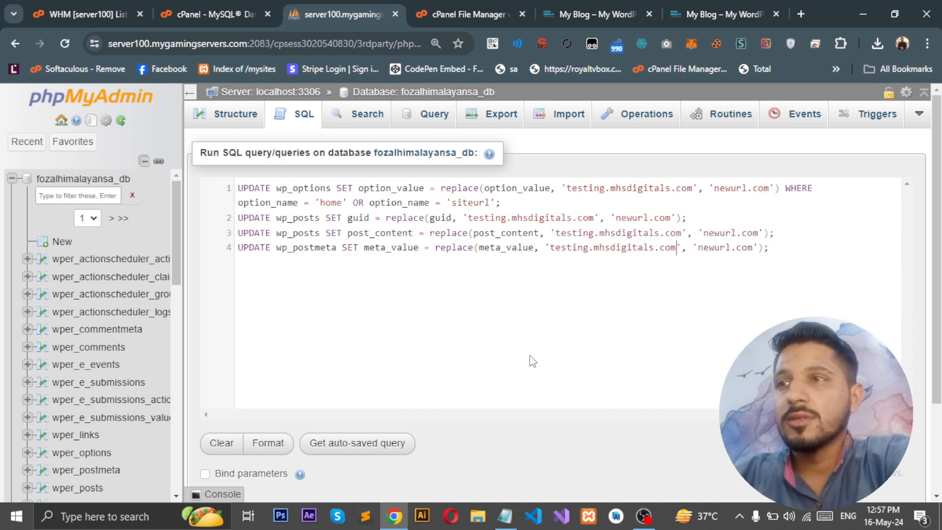
# - Delete newurl.com from line 1 and bring up the WHM account list
pyautogui.doubleClick(743, 188)
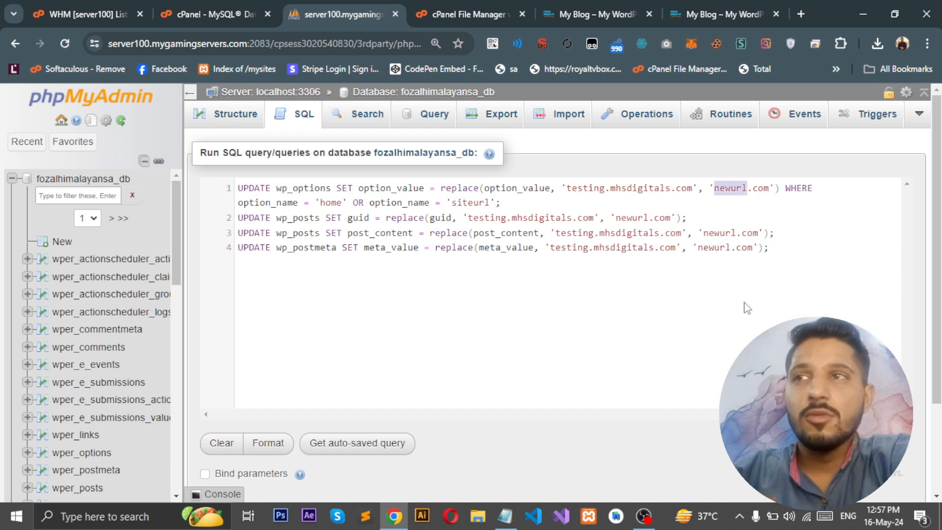
pyautogui.hotkey('shift', 'Right')
pyautogui.hotkey('shift', 'Right')
pyautogui.hotkey('shift', 'Right')
pyautogui.hotkey('shift', 'Right')
pyautogui.press('BackSpace')
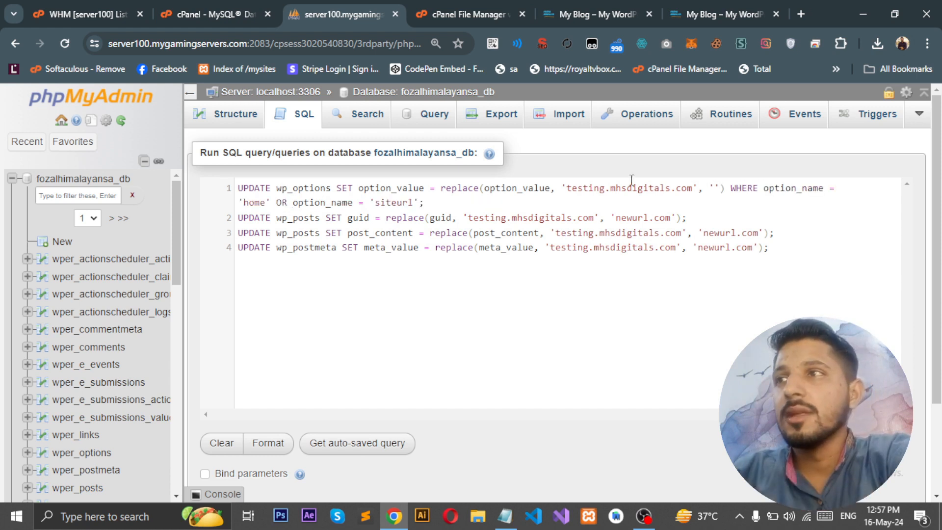
pyautogui.click(89, 14)
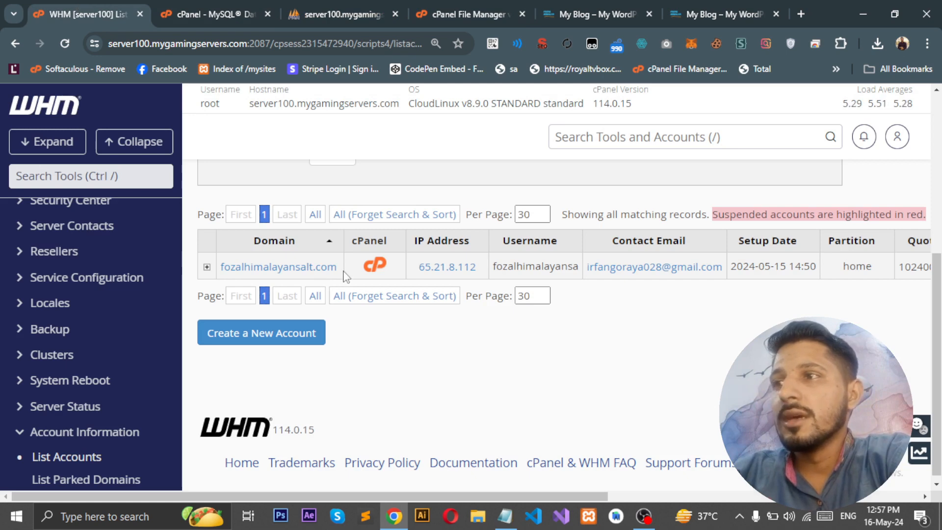
# - Copy fozalhimalayansalt.com from WHM List Accounts and paste it as line 1's new domain
pyautogui.moveTo(342, 271); pyautogui.dragTo(220, 269)
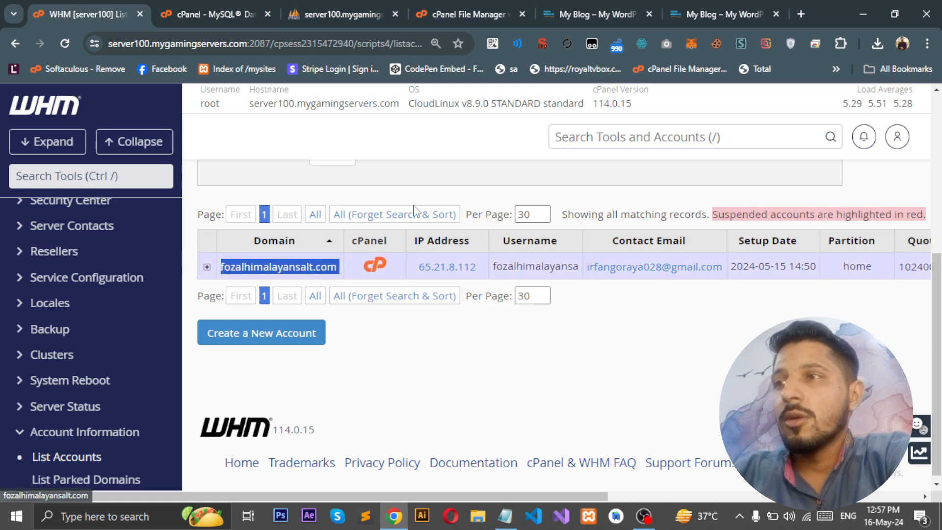
pyautogui.click(585, 2)
pyautogui.click(486, 3)
pyautogui.click(602, 3)
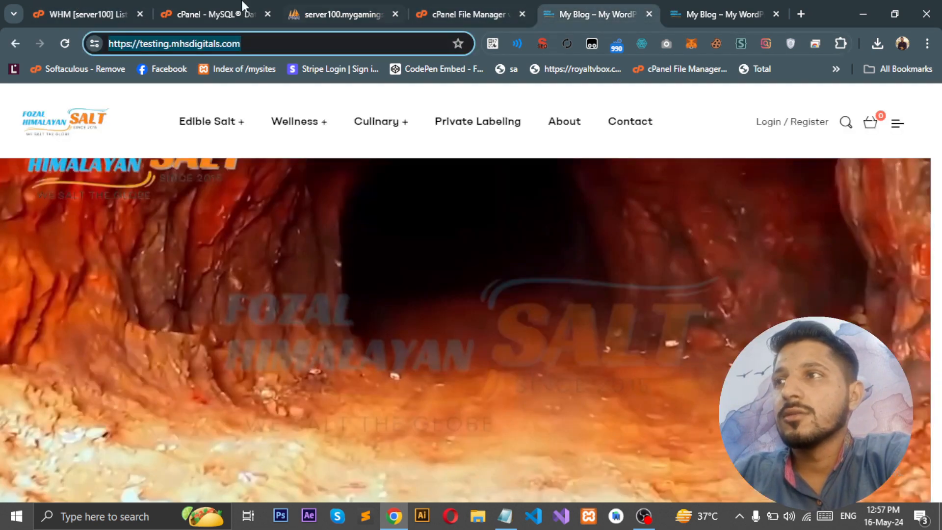
pyautogui.click(242, 6)
pyautogui.hotkey('ctrl', 'Tab')
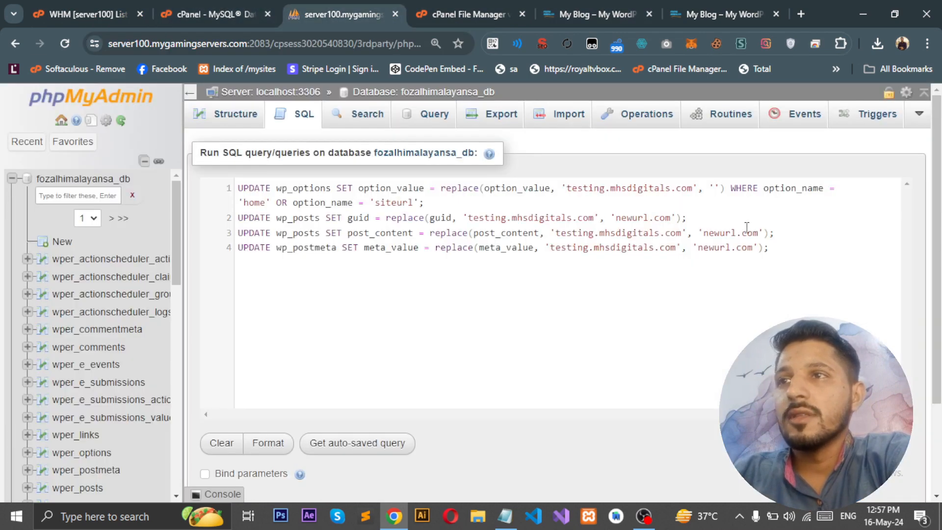
pyautogui.hotkey('ctrl', 'v')
pyautogui.hotkey('shift', 'Left')
pyautogui.hotkey('shift', 'Left')
pyautogui.hotkey('shift', 'Left')
pyautogui.hotkey('shift', 'Left')
pyautogui.hotkey('shift', 'Left')
pyautogui.hotkey('shift', 'Left')
pyautogui.hotkey('shift', 'Left')
pyautogui.hotkey('shift', 'Left')
pyautogui.hotkey('shift', 'Left')
pyautogui.hotkey('shift', 'Left')
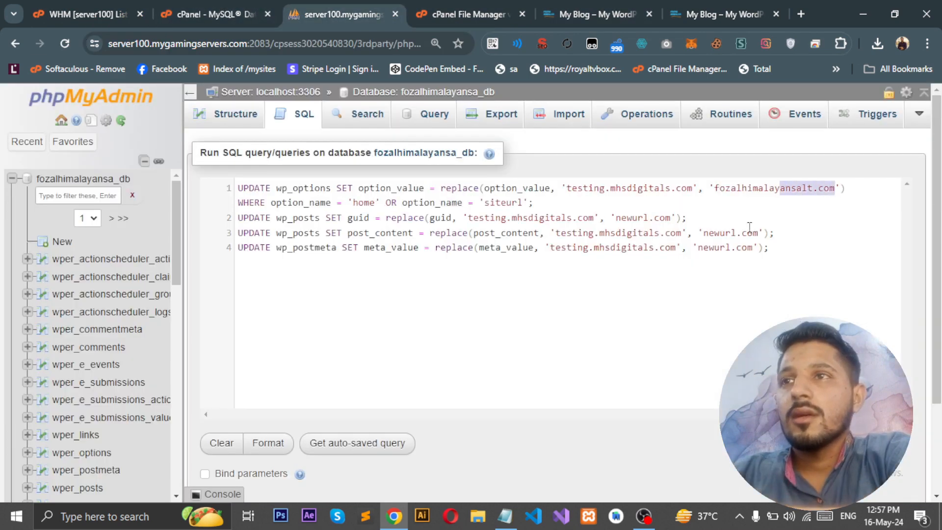
pyautogui.hotkey('shift', 'Left')
pyautogui.hotkey('shift', 'Left')
pyautogui.hotkey('shift', 'Left')
pyautogui.hotkey('shift', 'Left')
pyautogui.hotkey('shift', 'Left')
pyautogui.hotkey('shift', 'Left')
pyautogui.hotkey('shift', 'Left')
pyautogui.hotkey('shift', 'Left')
pyautogui.hotkey('shift', 'Left')
pyautogui.hotkey('shift', 'Left')
pyautogui.hotkey('shift', 'Left')
pyautogui.hotkey('shift', 'Left')
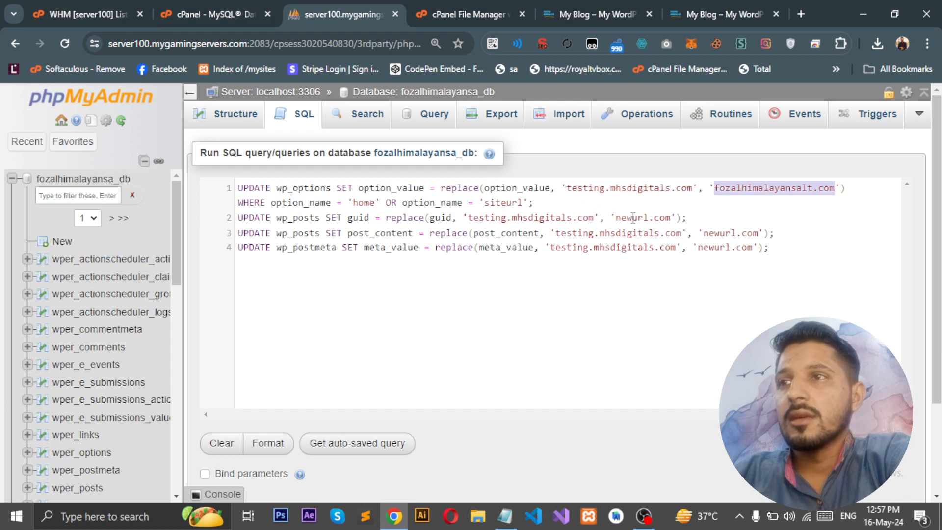
# - Replace newurl.com with fozalhimalayansalt.com on lines 2, 3 and 4
pyautogui.doubleClick(669, 218)
pyautogui.press('BackSpace')
pyautogui.press('BackSpace')
pyautogui.press('BackSpace')
pyautogui.press('BackSpace')
pyautogui.press('BackSpace')
pyautogui.press('BackSpace')
pyautogui.press('BackSpace')
pyautogui.press('BackSpace')
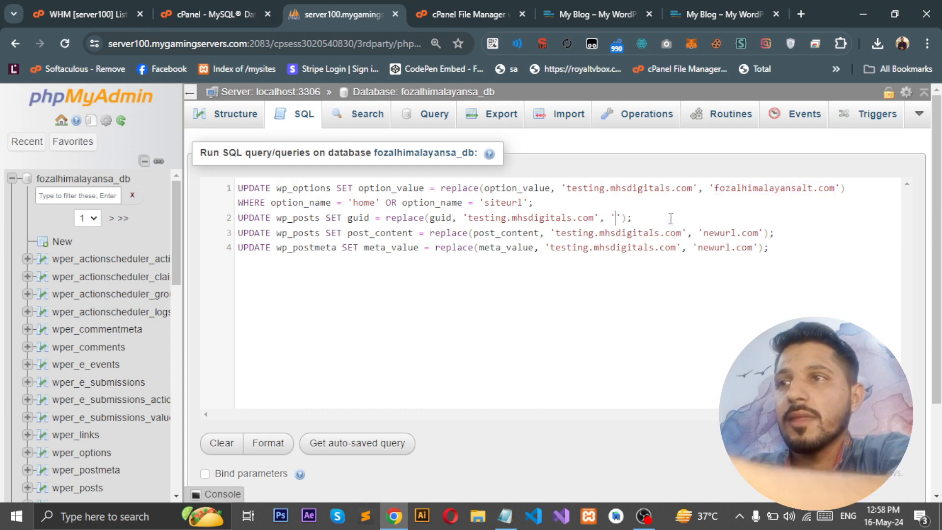
pyautogui.hotkey('ctrl', 'v')
pyautogui.doubleClick(749, 233)
pyautogui.press('BackSpace')
pyautogui.press('BackSpace')
pyautogui.press('BackSpace')
pyautogui.press('BackSpace')
pyautogui.press('BackSpace')
pyautogui.press('BackSpace')
pyautogui.press('BackSpace')
pyautogui.press('BackSpace')
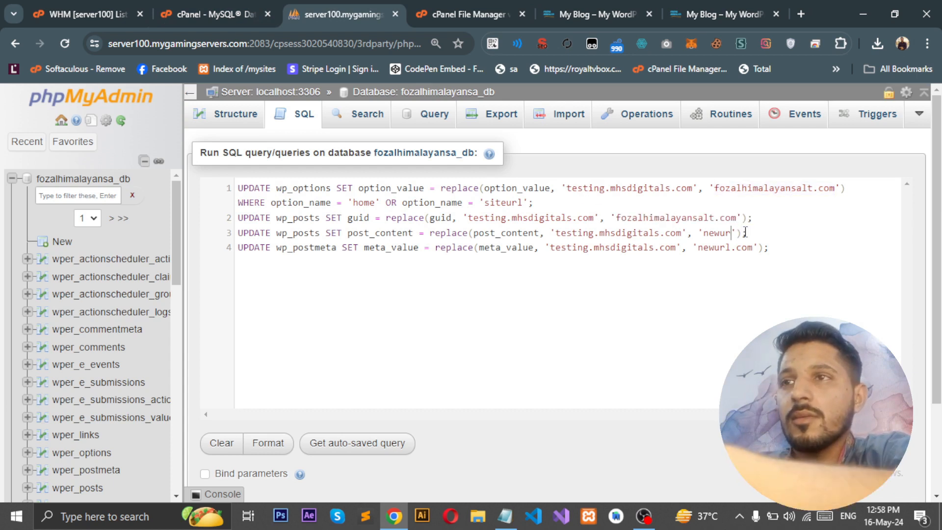
pyautogui.hotkey('ctrl', 'v')
pyautogui.doubleClick(747, 247)
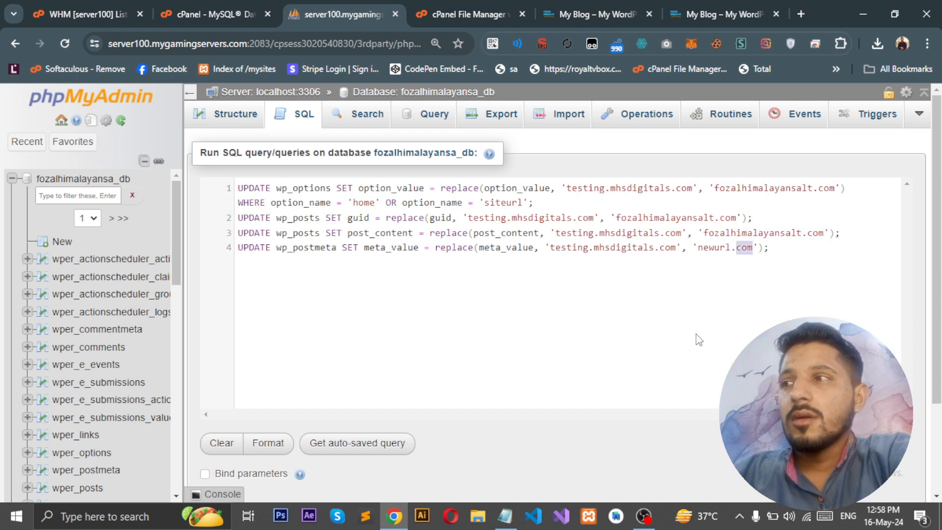
pyautogui.press('BackSpace')
pyautogui.press('BackSpace')
pyautogui.press('BackSpace')
pyautogui.press('BackSpace')
pyautogui.press('BackSpace')
pyautogui.press('BackSpace')
pyautogui.press('BackSpace')
pyautogui.press('BackSpace')
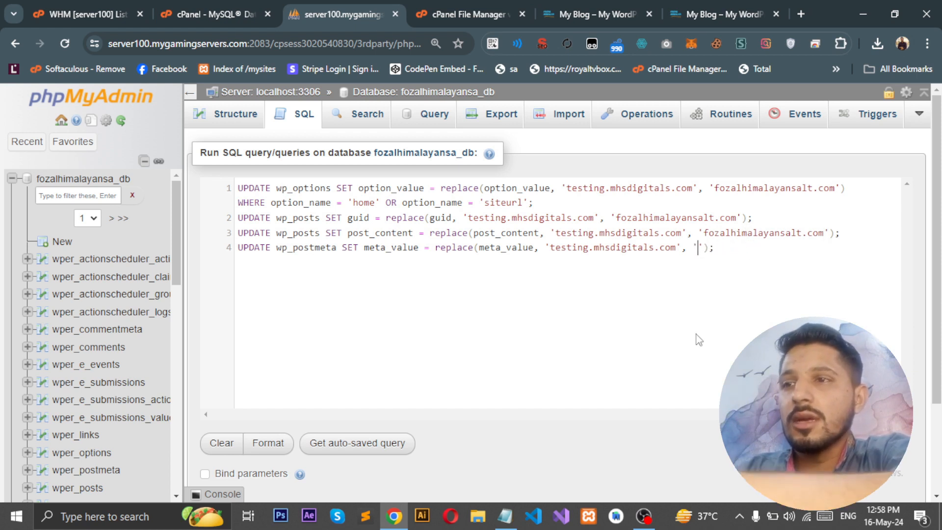
pyautogui.hotkey('ctrl', 'v')
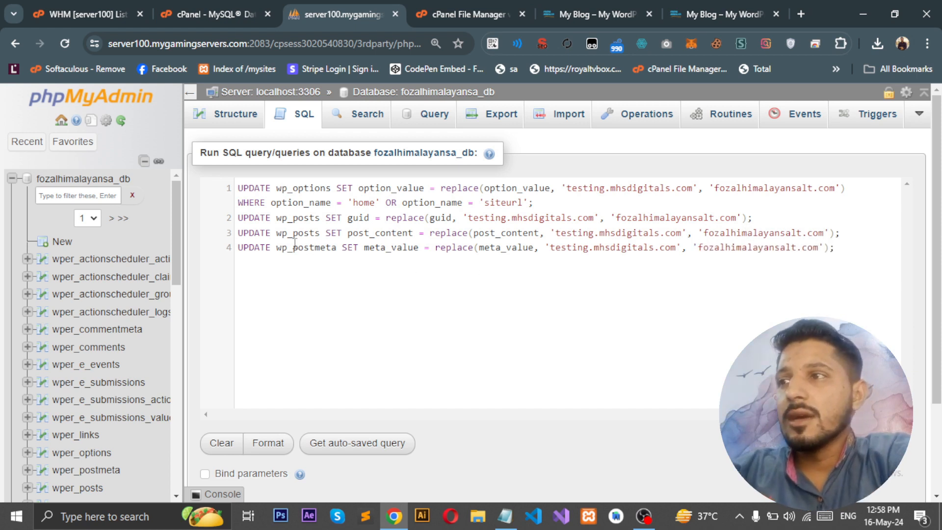
# - Review the wp_posts table names used on lines 2 and 3
pyautogui.moveTo(278, 218); pyautogui.dragTo(344, 218)
pyautogui.click(298, 219)
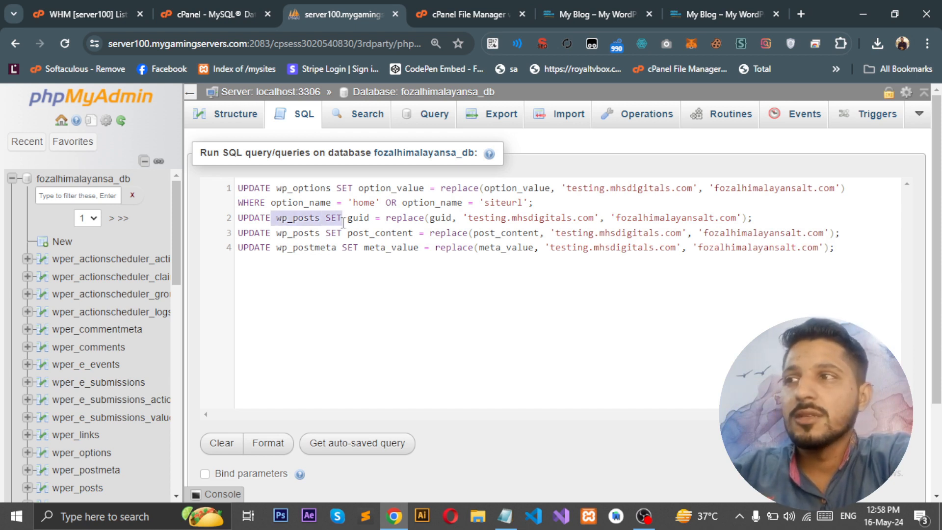
pyautogui.click(316, 226)
pyautogui.doubleClick(284, 233)
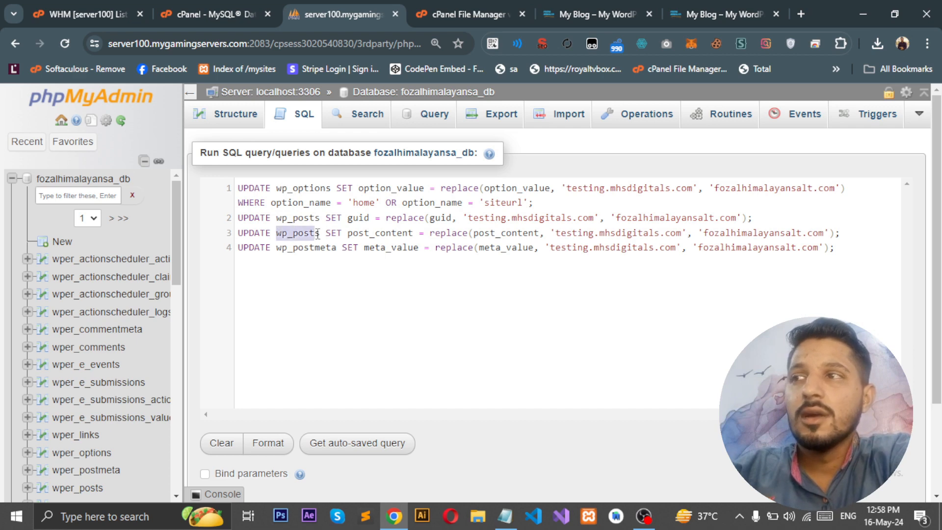
pyautogui.click(319, 233)
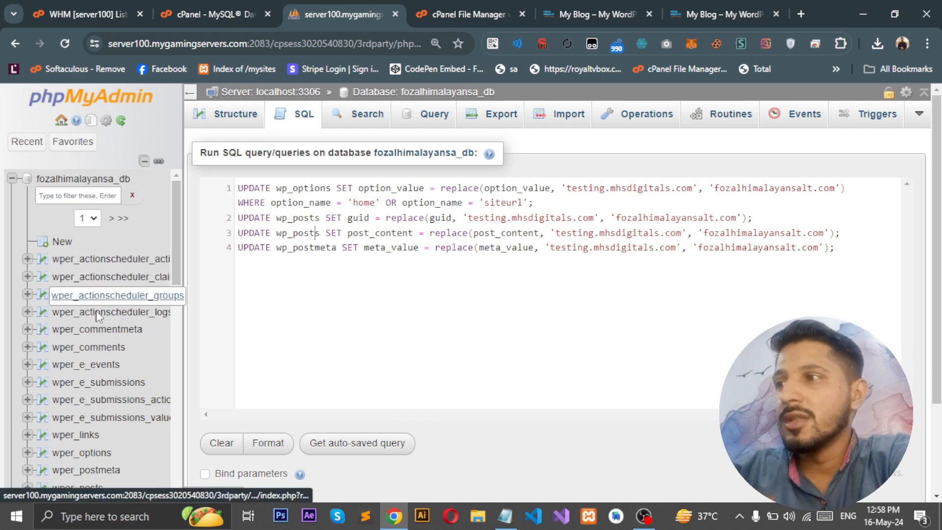
pyautogui.scroll(-9, 85, 371)
pyautogui.scroll(8, 85, 371)
pyautogui.scroll(2, 85, 371)
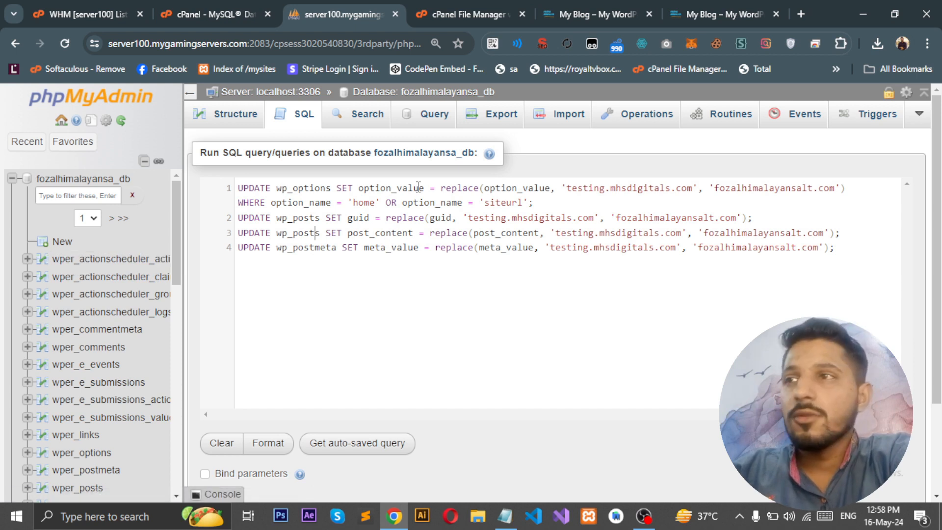
# - Insert 'er' to make the first table names use the wper_ prefix, e.g. wper_options
pyautogui.click(377, 188)
pyautogui.press('Left')
pyautogui.press('Left')
pyautogui.press('Left')
pyautogui.press('Left')
pyautogui.press('Left')
pyautogui.press('Left')
pyautogui.press('Left')
pyautogui.press('Left')
pyautogui.press('Left')
pyautogui.press('Left')
pyautogui.press('Left')
pyautogui.press('Left')
pyautogui.press('Left')
pyautogui.press('Left')
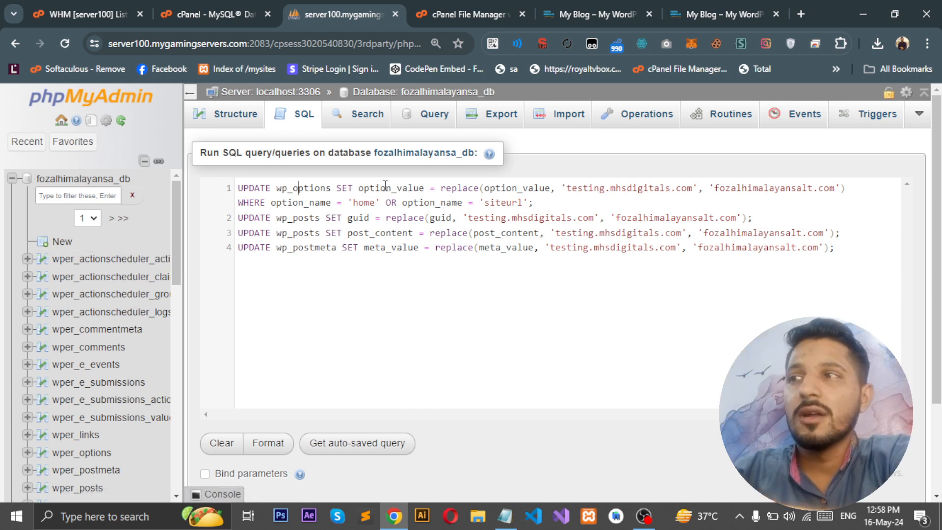
pyautogui.write('er')
pyautogui.press('Right')
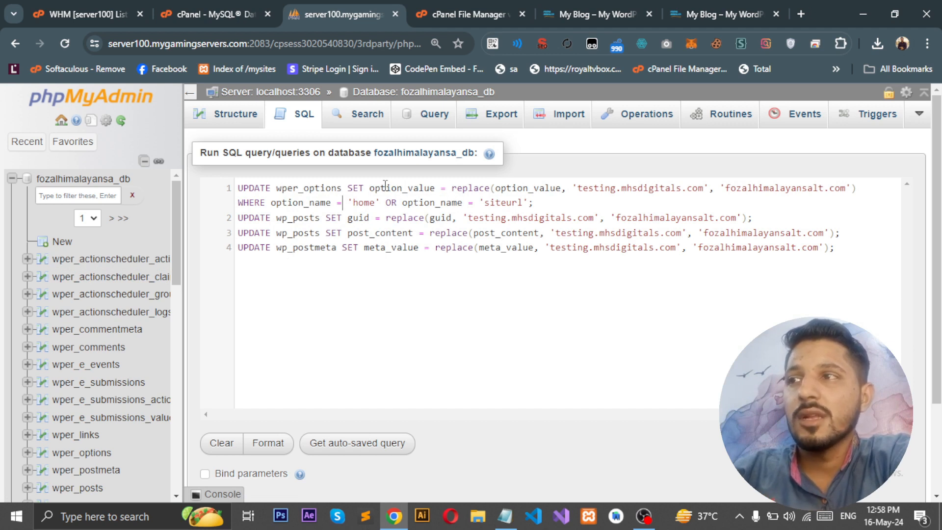
pyautogui.write('er')
pyautogui.press('Right')
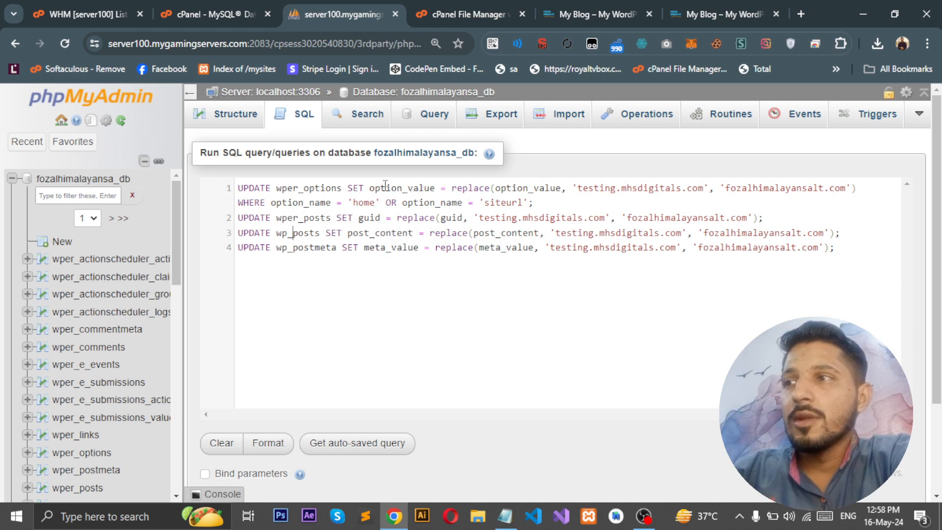
# - Change the remaining table names to wper_posts and wper_postmeta, then scroll down to Go
pyautogui.press('Left')
pyautogui.write('er')
pyautogui.press('Right')
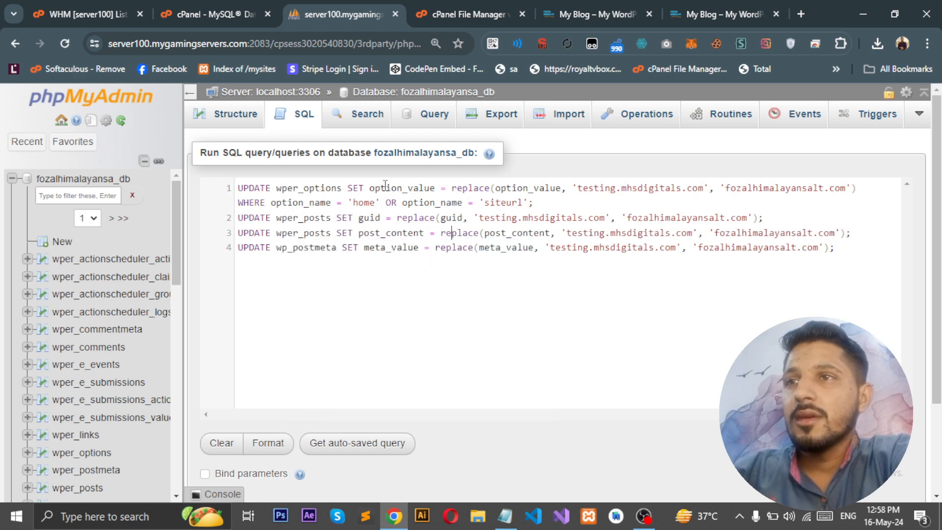
pyautogui.press('Down')
pyautogui.press('Left')
pyautogui.press('Left')
pyautogui.press('Left')
pyautogui.press('Left')
pyautogui.write('er')
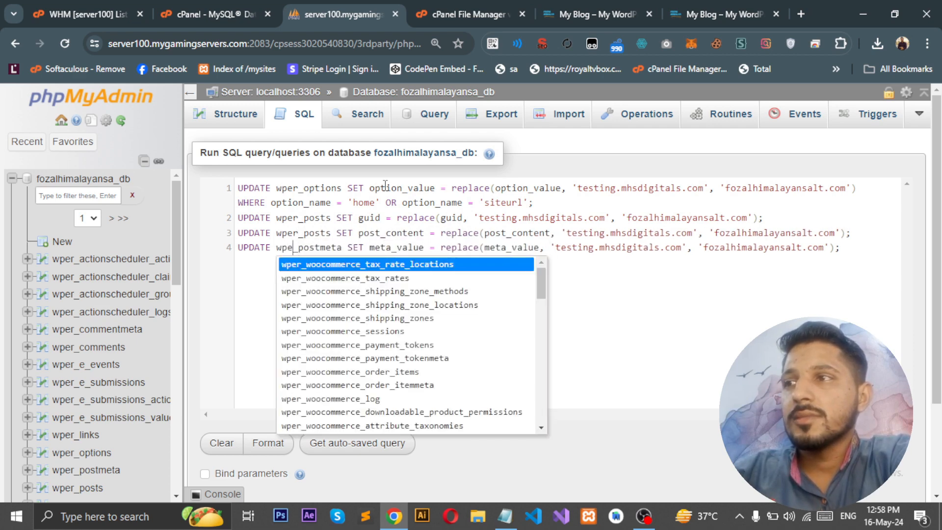
pyautogui.press('Right')
pyautogui.hotkey('ctrl', 'a')
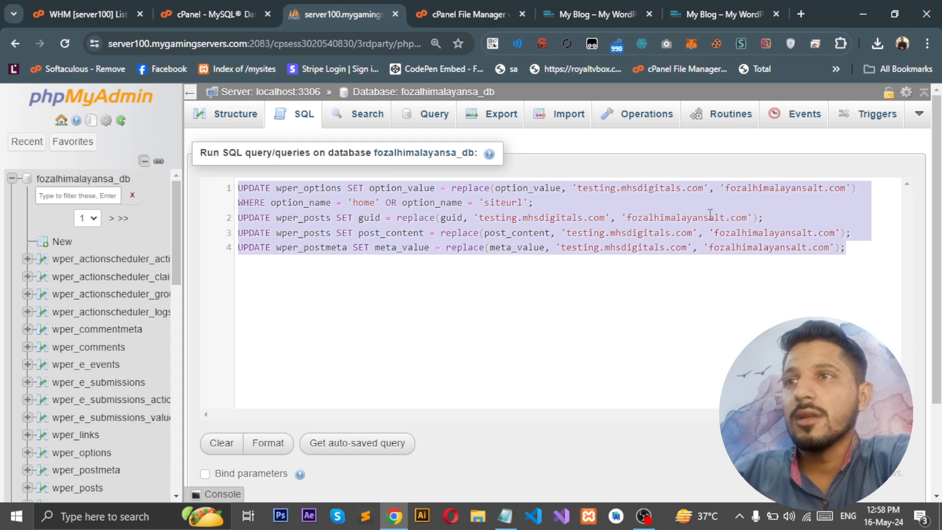
pyautogui.click(727, 244)
pyautogui.scroll(-2, 540, 393)
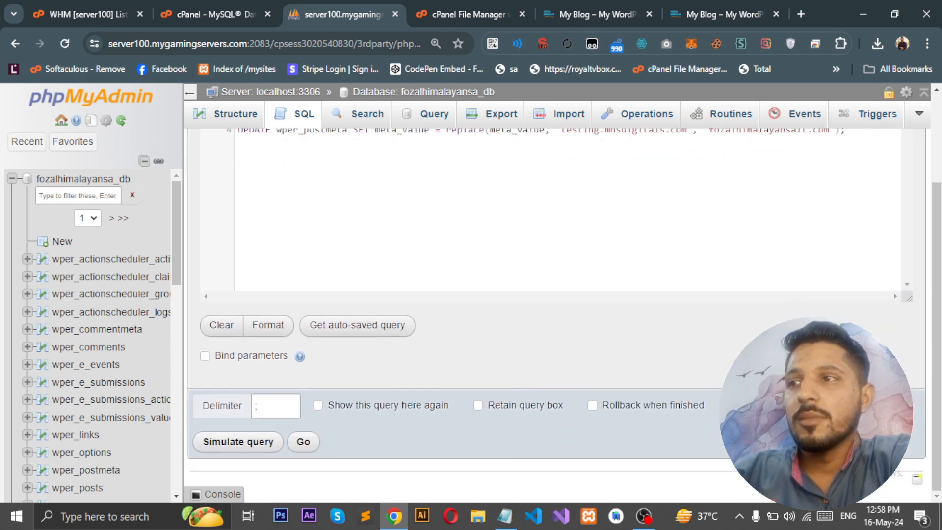
# - Execute the four UPDATE queries (2, 484, 297 and 224 rows affected) and review the domains
pyautogui.click(304, 442)
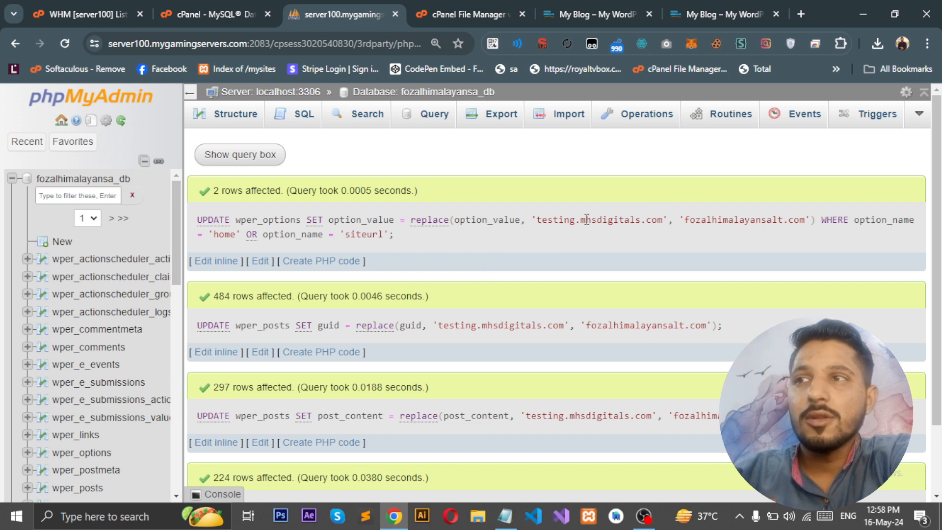
pyautogui.doubleClick(603, 219)
pyautogui.click(598, 248)
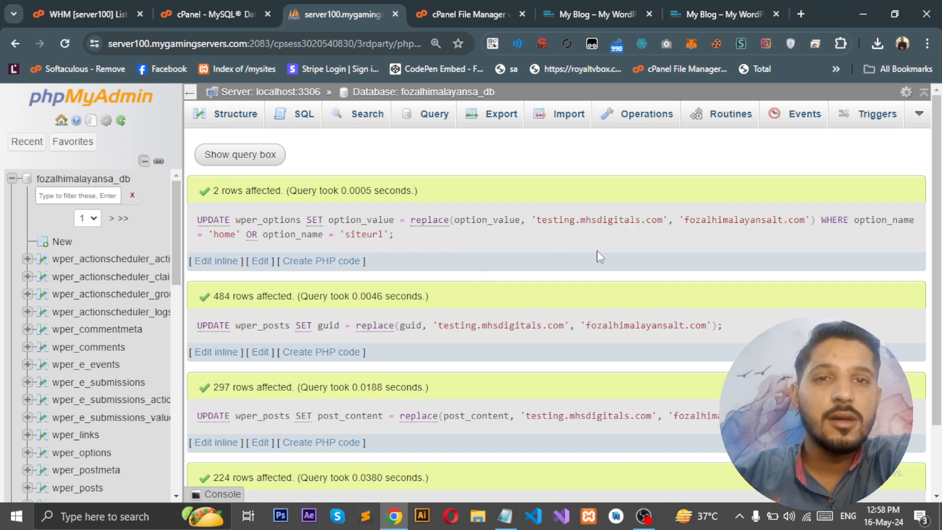
pyautogui.doubleClick(710, 220)
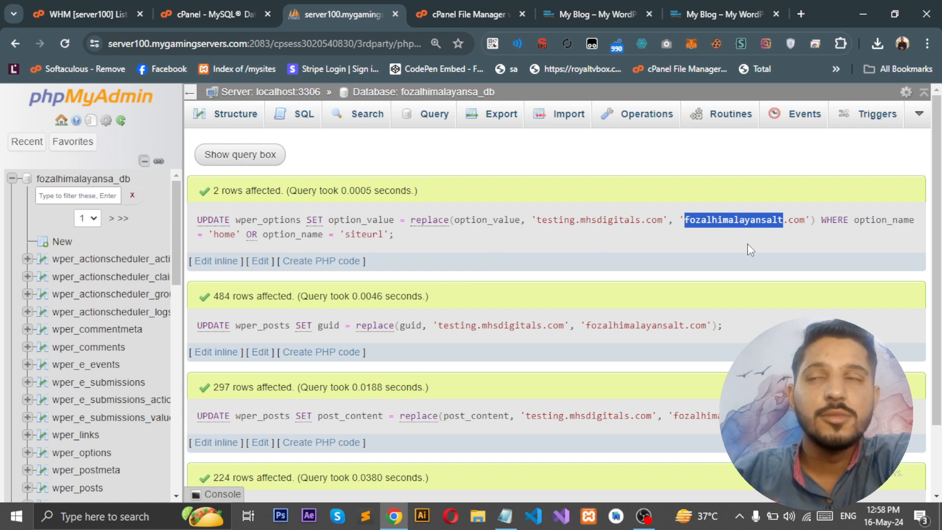
# - Load fozalhimalayansalt.com in the site's tab address bar
pyautogui.click(619, 11)
pyautogui.click(314, 45)
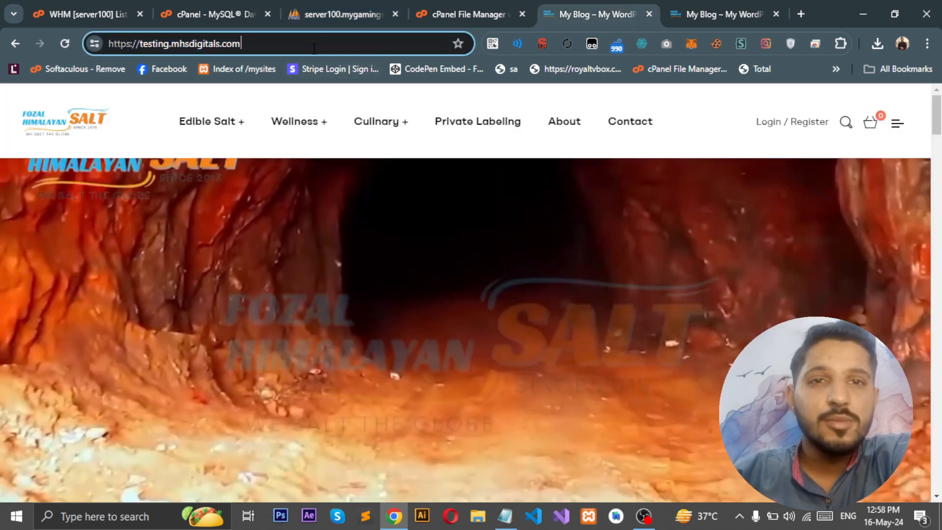
pyautogui.hotkey('ctrl', 'a')
pyautogui.press('BackSpace')
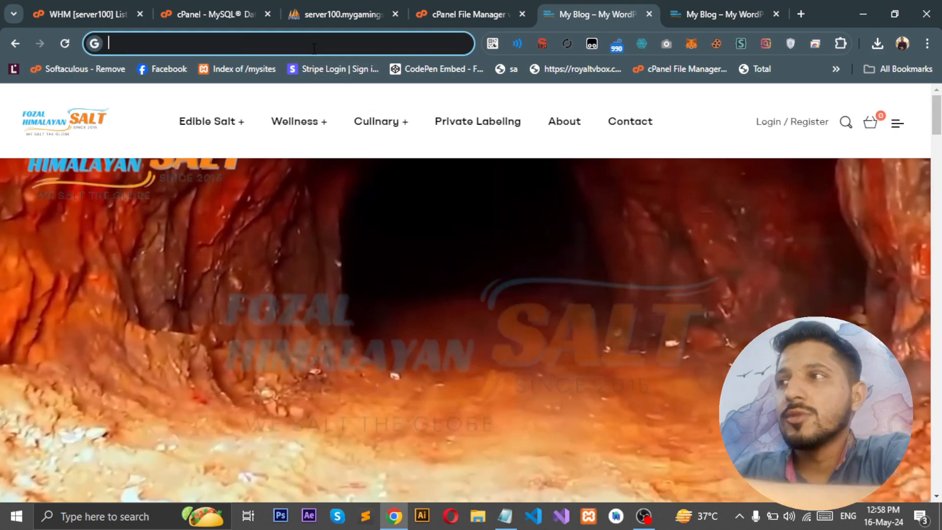
pyautogui.write('fozal')
pyautogui.press('Return')
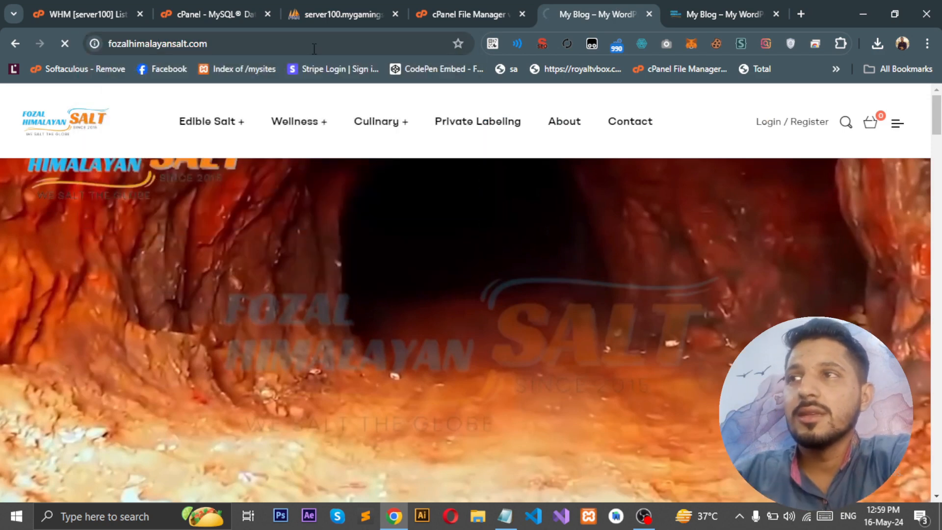
pyautogui.click(417, 45)
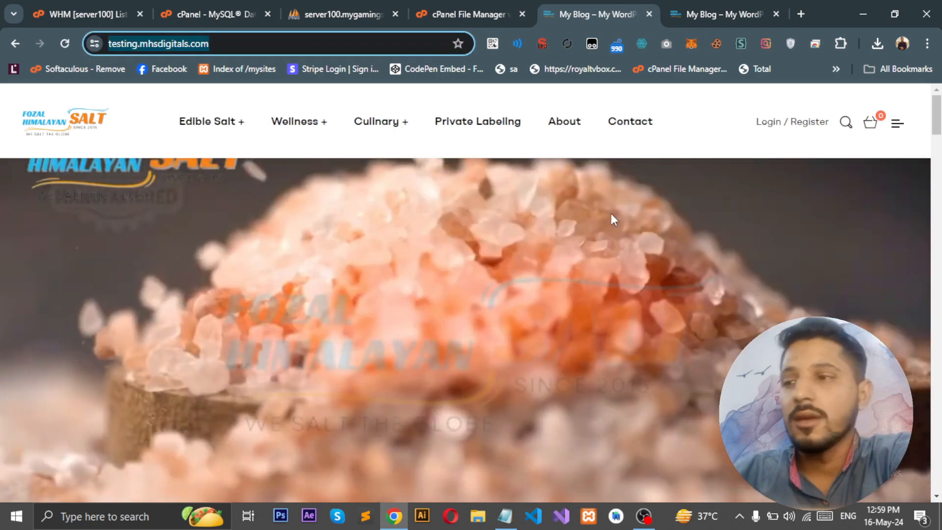
pyautogui.press('BackSpace')
pyautogui.write('fozalhimalayansalt.com')
pyautogui.press('Home')
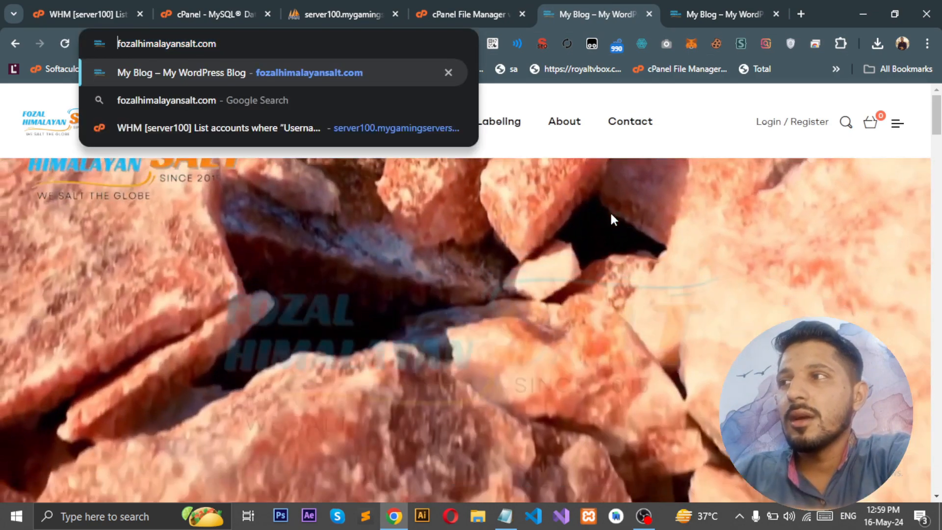
pyautogui.write('https://www')
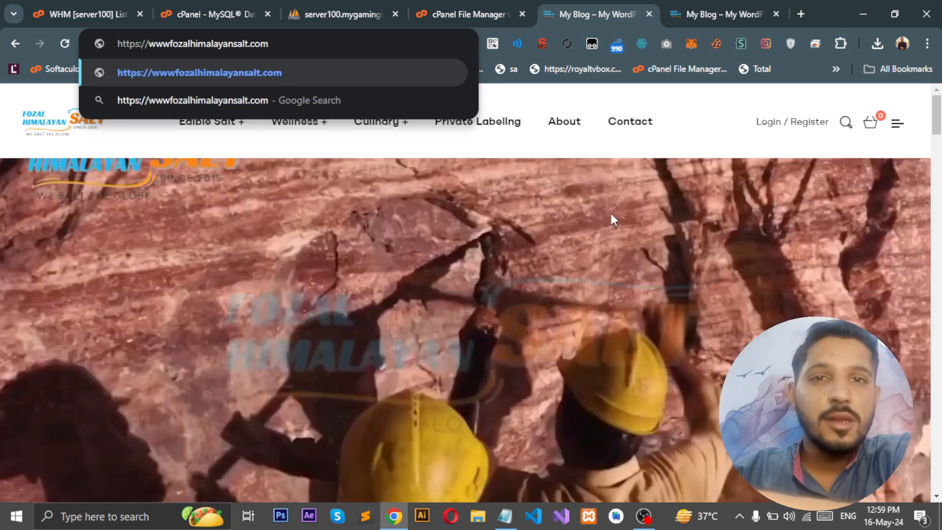
pyautogui.write('.')
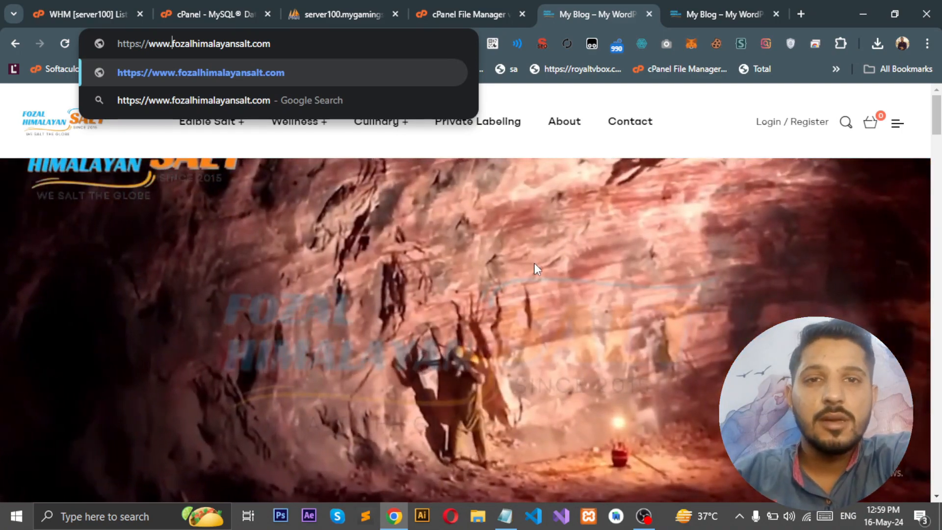
pyautogui.press('Return')
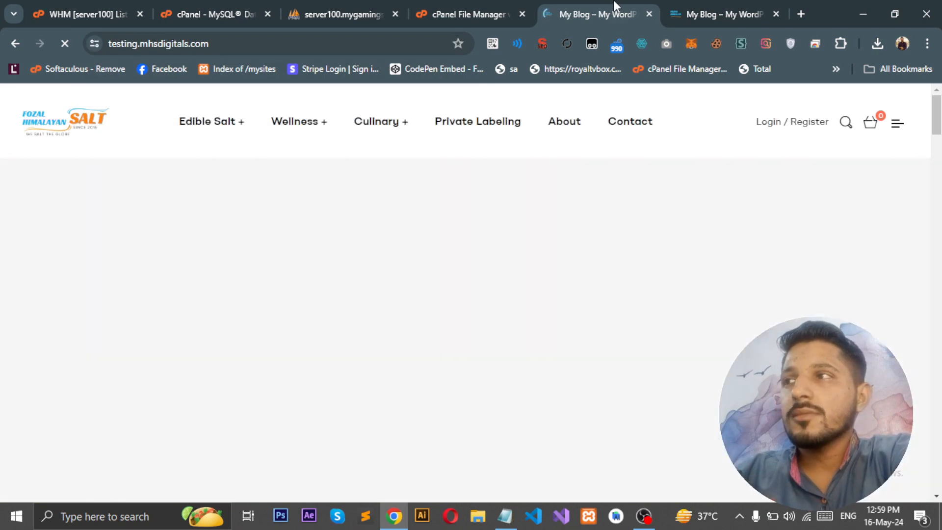
# - Close the site tab and bring up Chrome's main menu
pyautogui.click(406, 48)
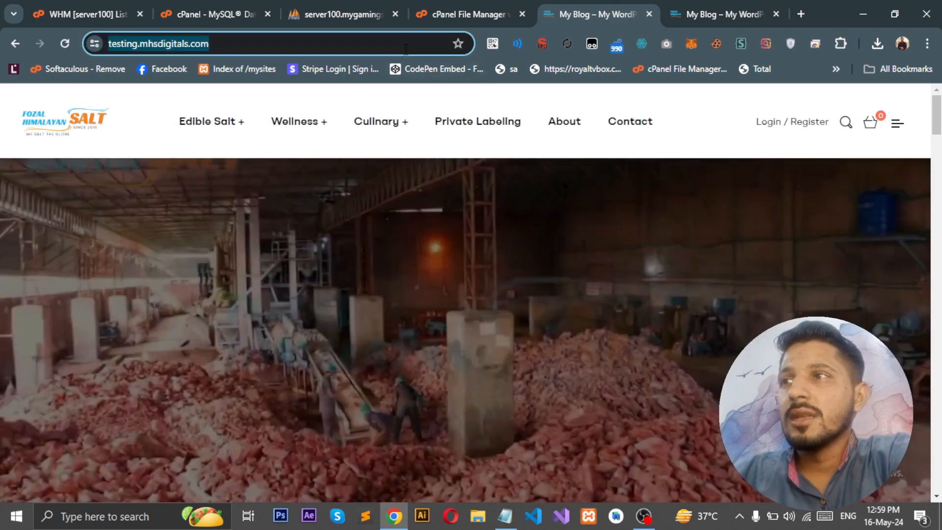
pyautogui.write('fozalhimalayansalt')
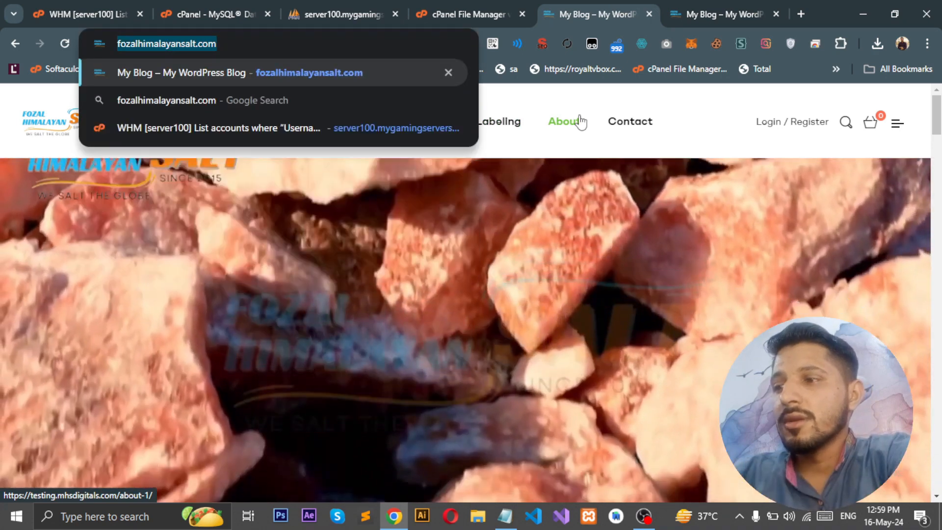
pyautogui.hotkey('ctrl', 'w')
pyautogui.click(927, 44)
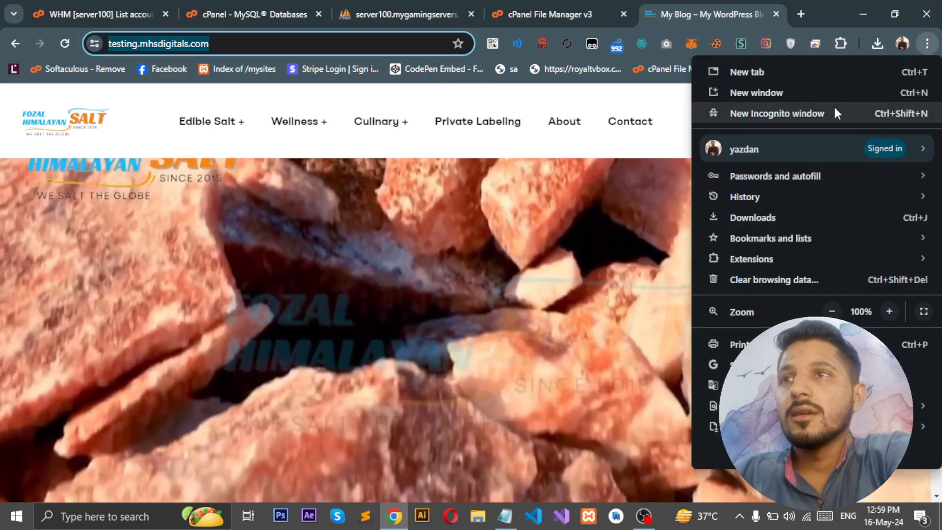
# - Load fozalhimalayansalt.com in a new private window and check its address and homepage
pyautogui.click(834, 113)
pyautogui.write('fozalhimalayansalt.com')
pyautogui.press('Return')
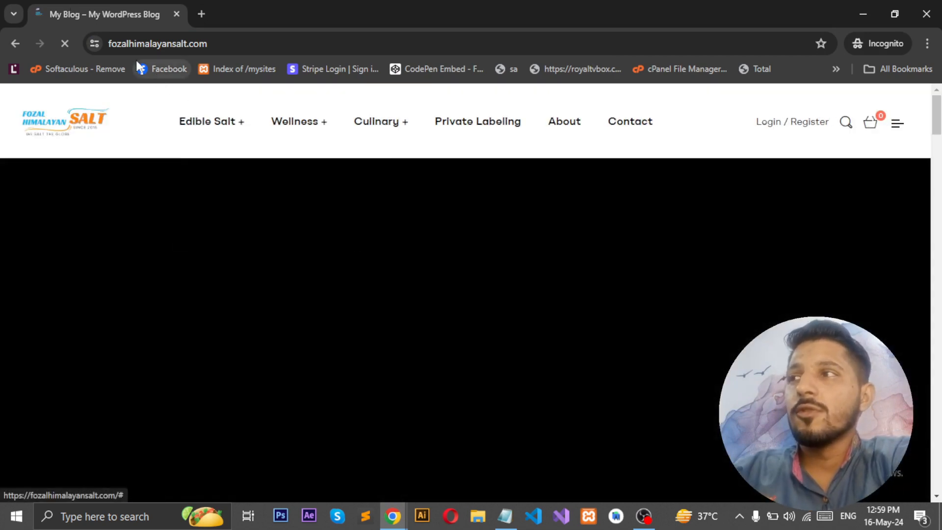
pyautogui.click(126, 44)
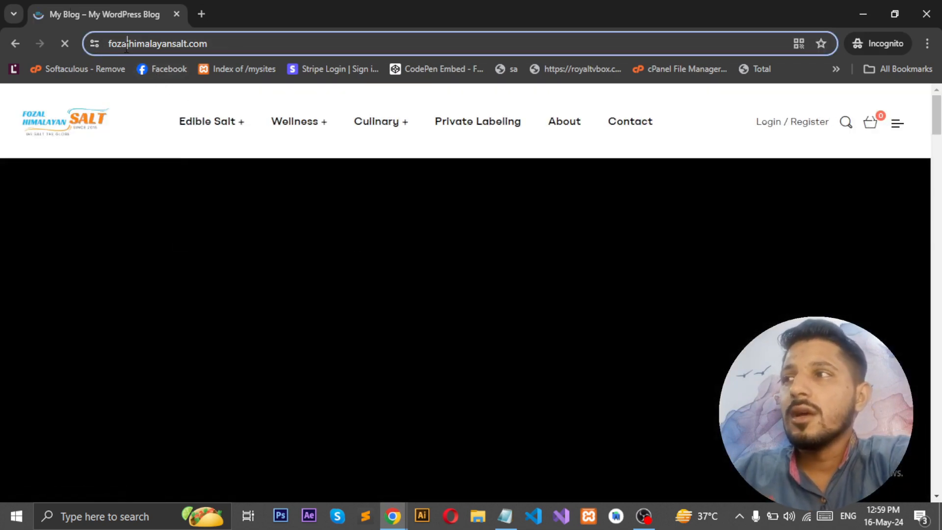
pyautogui.moveTo(127, 44); pyautogui.dragTo(230, 47)
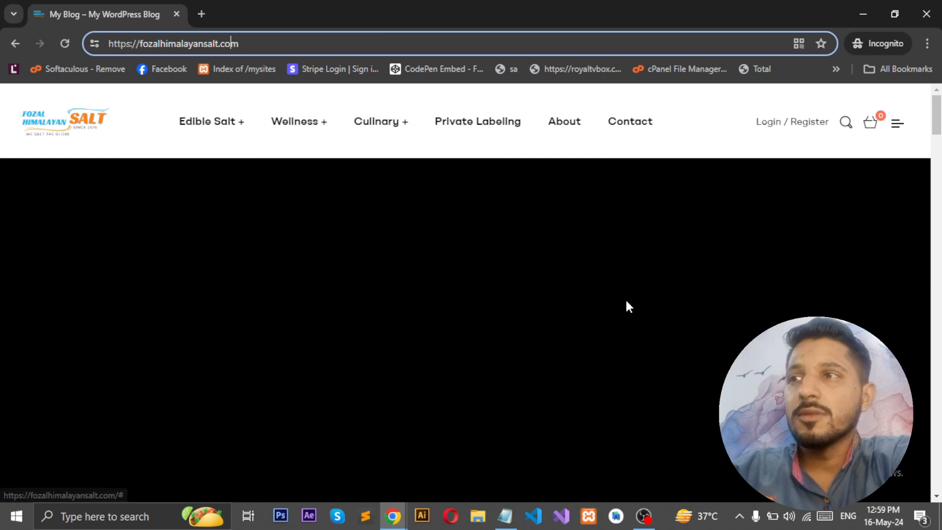
pyautogui.scroll(-6, 627, 308)
pyautogui.scroll(-15, 627, 307)
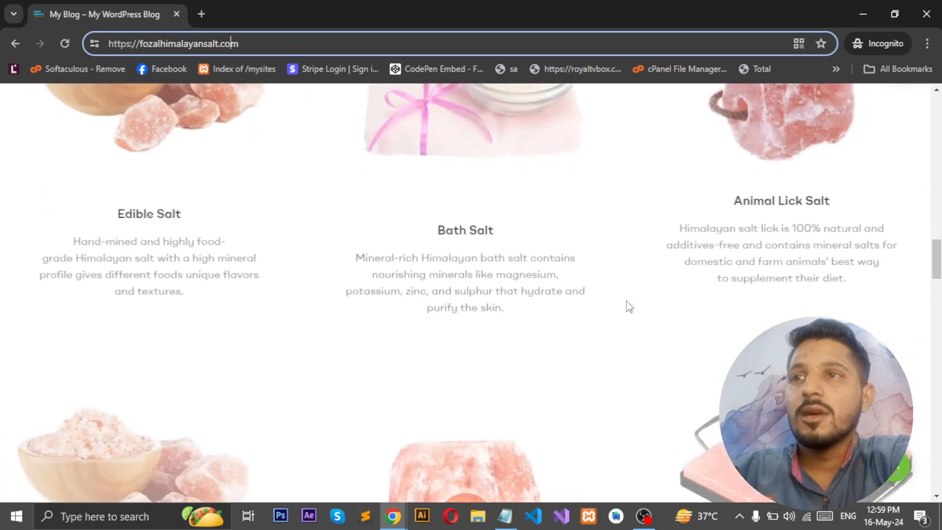
pyautogui.scroll(20, 629, 306)
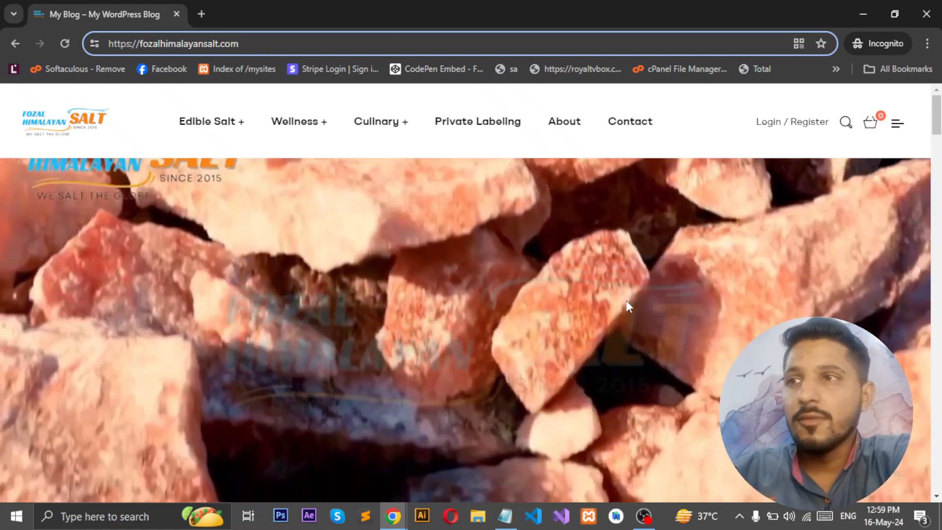
pyautogui.scroll(-5, 626, 301)
pyautogui.scroll(5, 584, 256)
# - View the Crafted Shapes salt lamps page, go home, then return to the regular Chrome window
pyautogui.moveTo(315, 126)
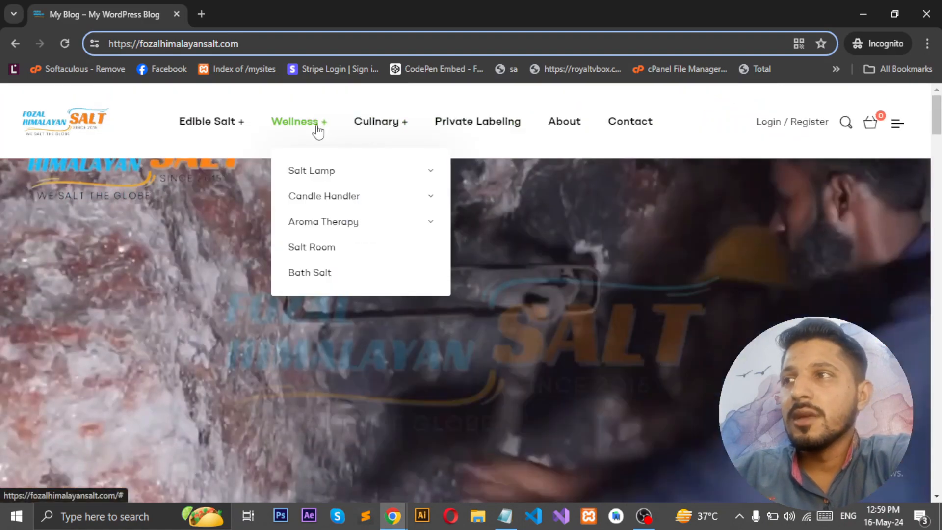
pyautogui.moveTo(312, 170)
pyautogui.click(536, 191)
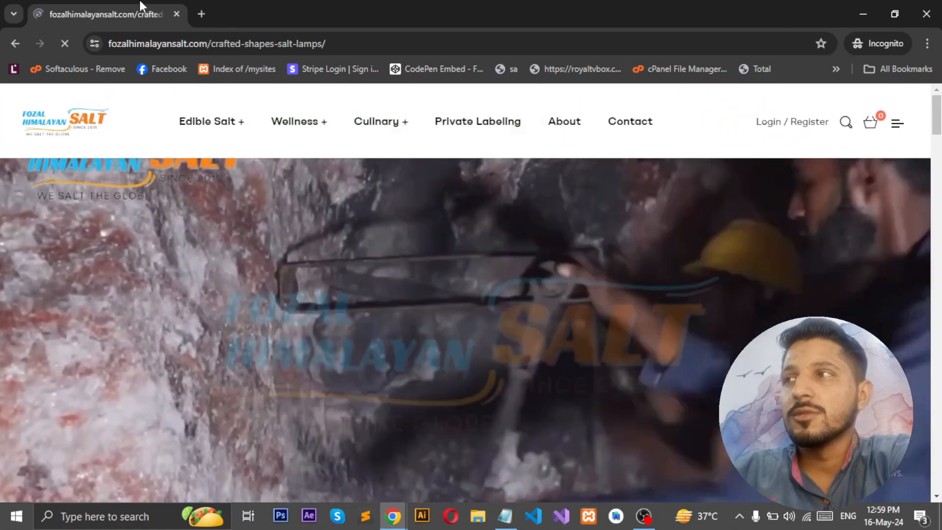
pyautogui.scroll(-15, 514, 316)
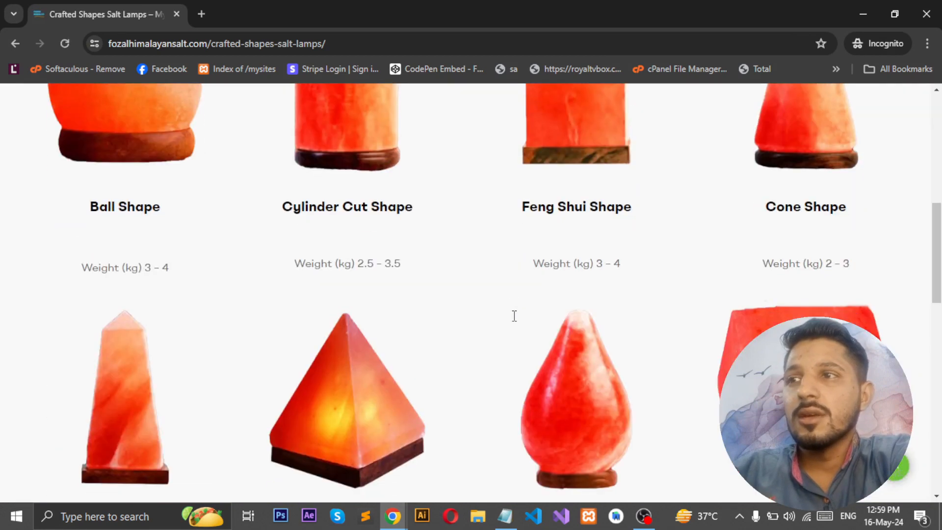
pyautogui.scroll(15, 515, 316)
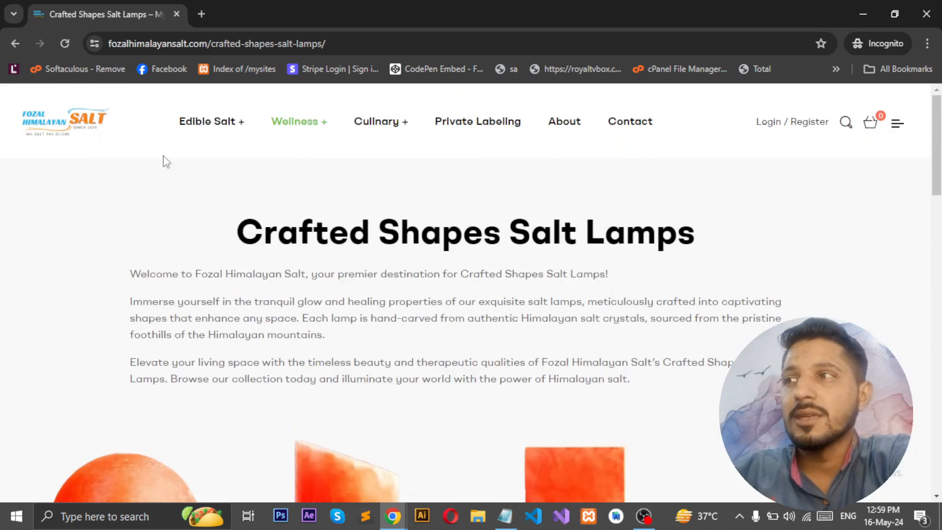
pyautogui.click(81, 123)
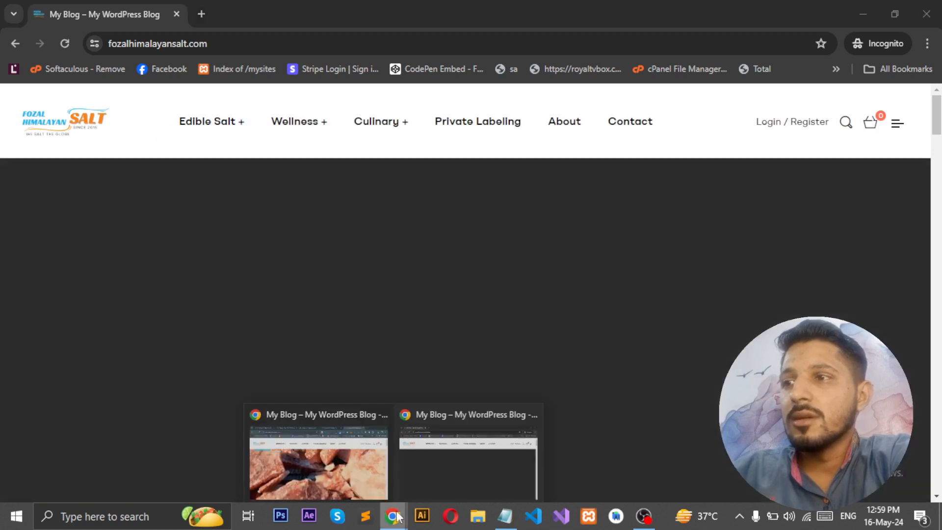
pyautogui.click(387, 473)
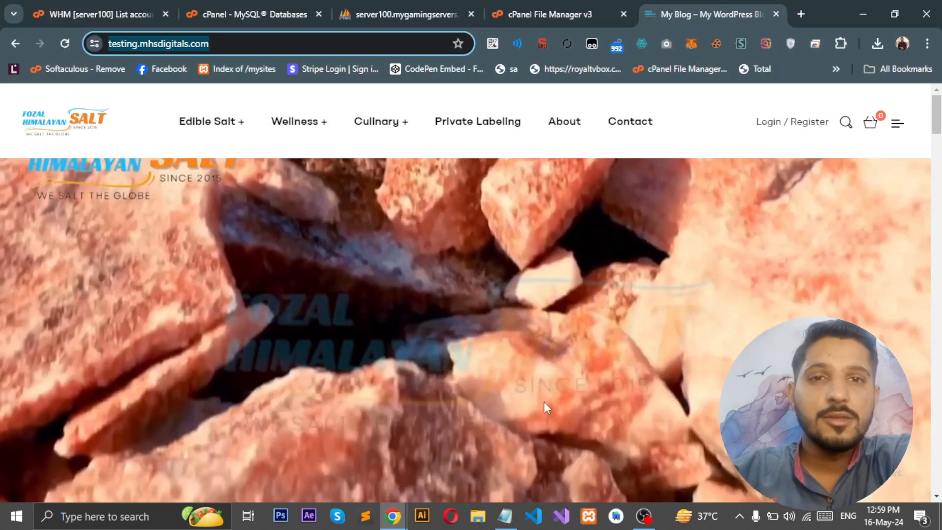
pyautogui.click(460, 3)
# - Empty the .htaccess file in the File Manager editor and save it
pyautogui.click(514, 6)
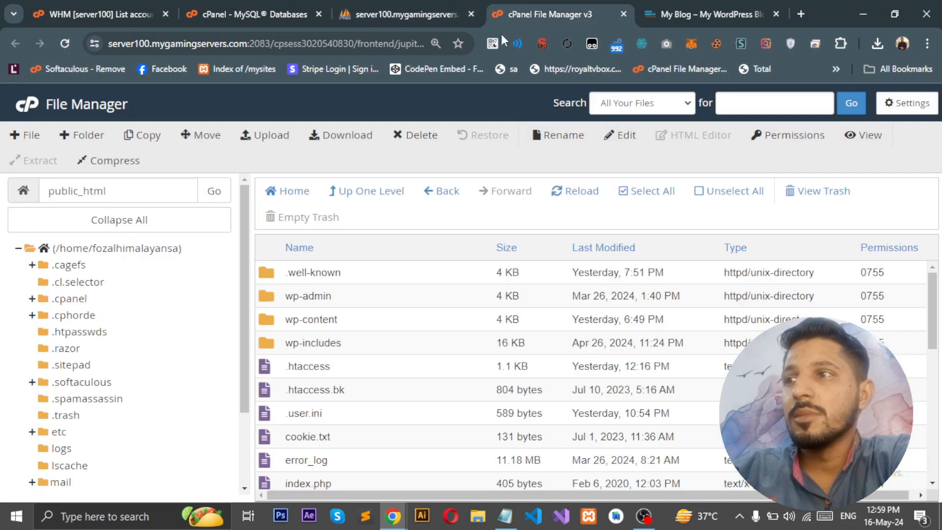
pyautogui.click(351, 372)
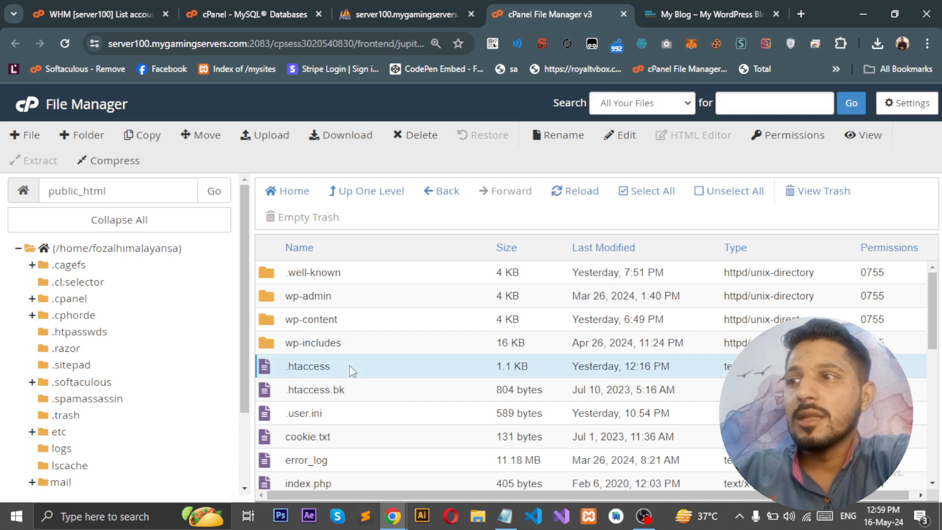
pyautogui.rightClick(350, 365)
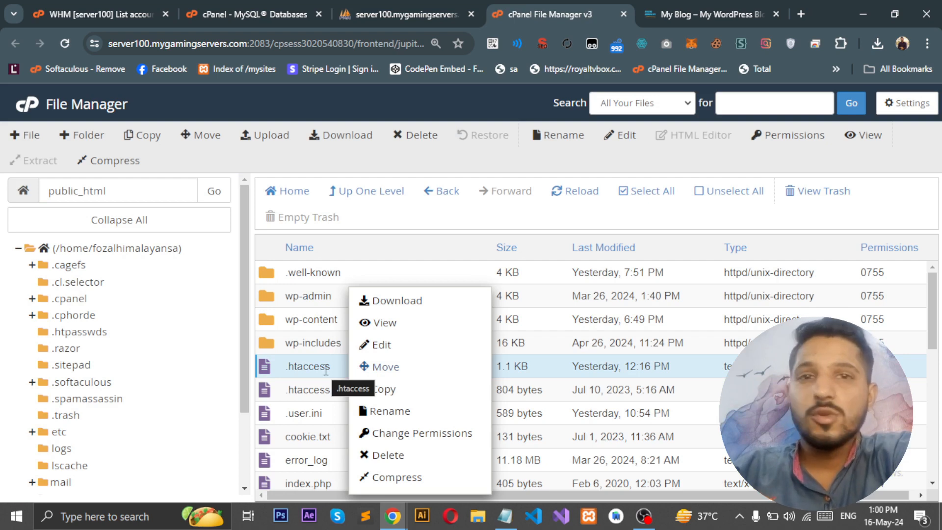
pyautogui.click(378, 345)
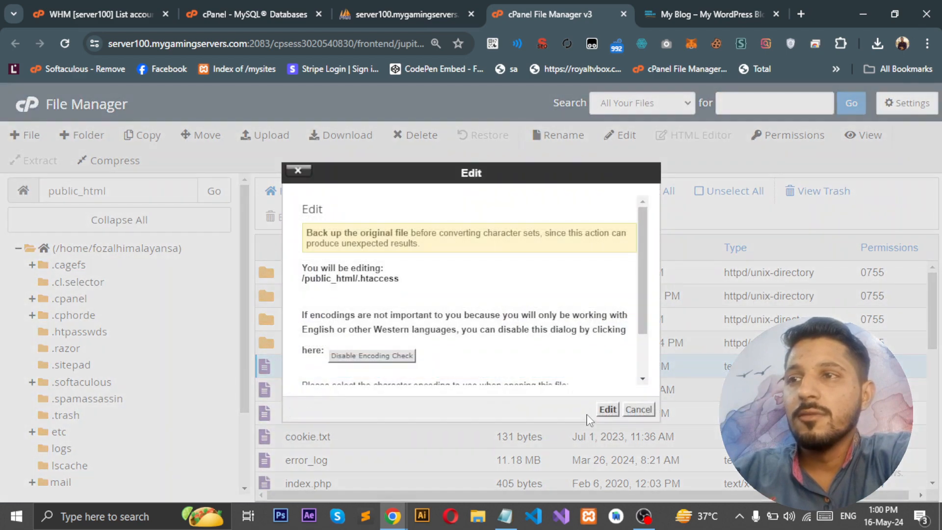
pyautogui.click(609, 409)
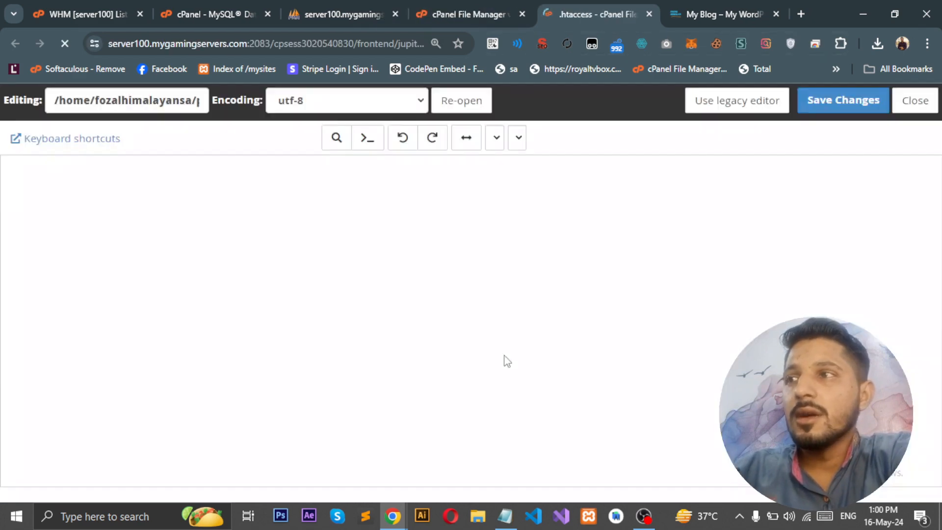
pyautogui.click(505, 354)
pyautogui.hotkey('ctrl', 'a')
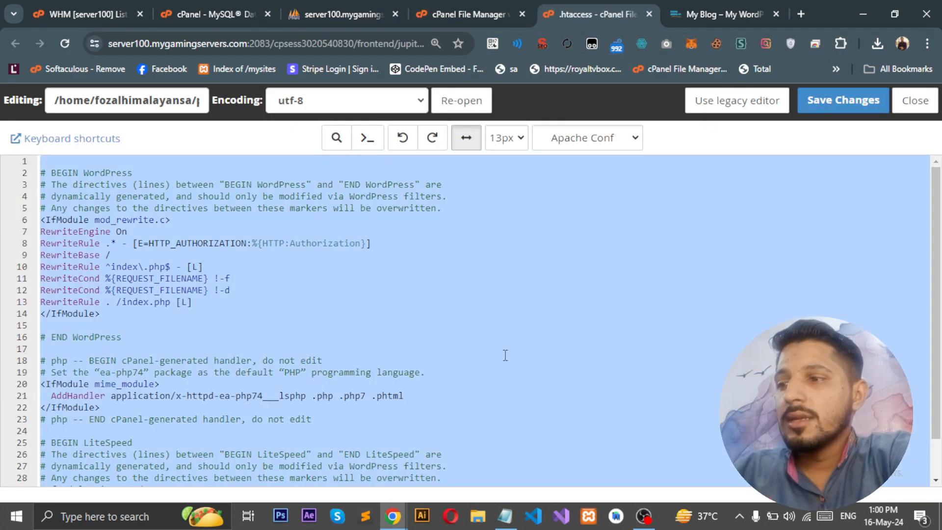
pyautogui.press('BackSpace')
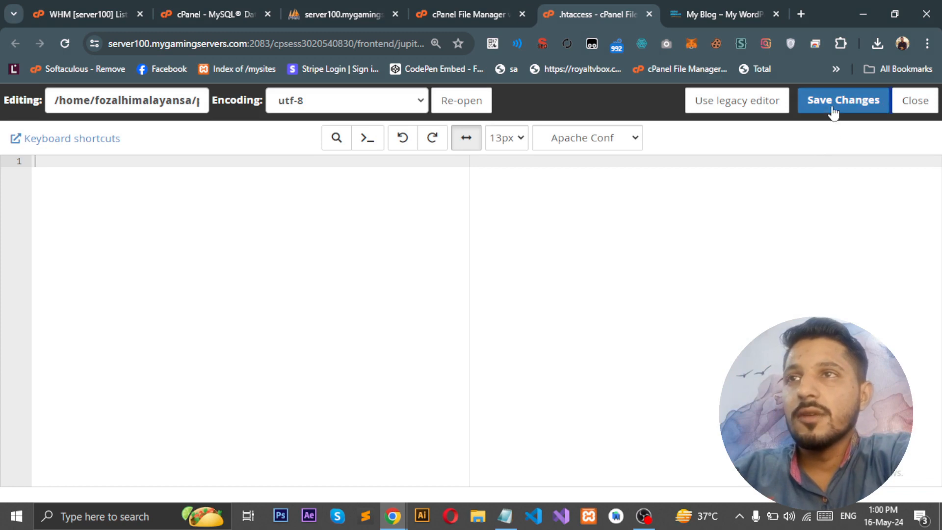
pyautogui.click(832, 112)
# - Test the Private Labeling and Contact pages, confirming Contact returns a 404
pyautogui.moveTo(393, 515)
pyautogui.click(438, 499)
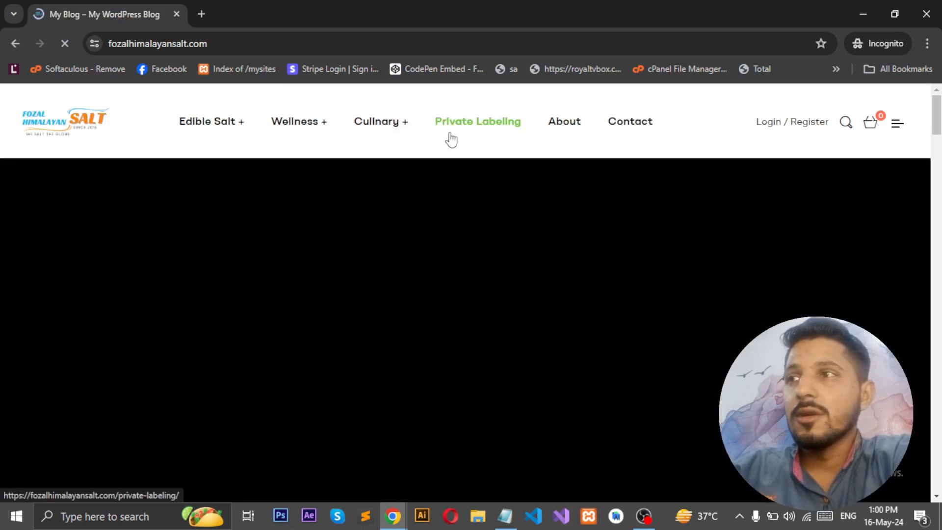
pyautogui.click(460, 131)
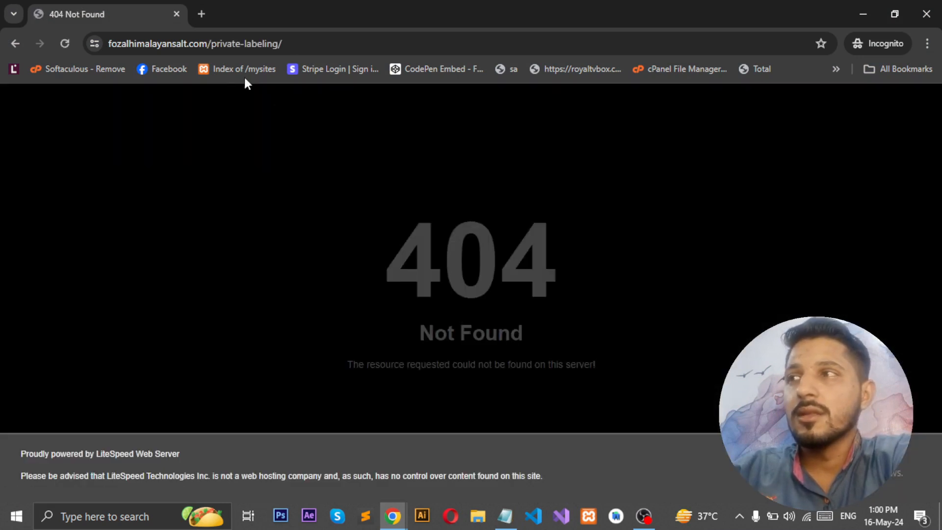
pyautogui.moveTo(198, 44); pyautogui.dragTo(286, 45)
pyautogui.click(15, 43)
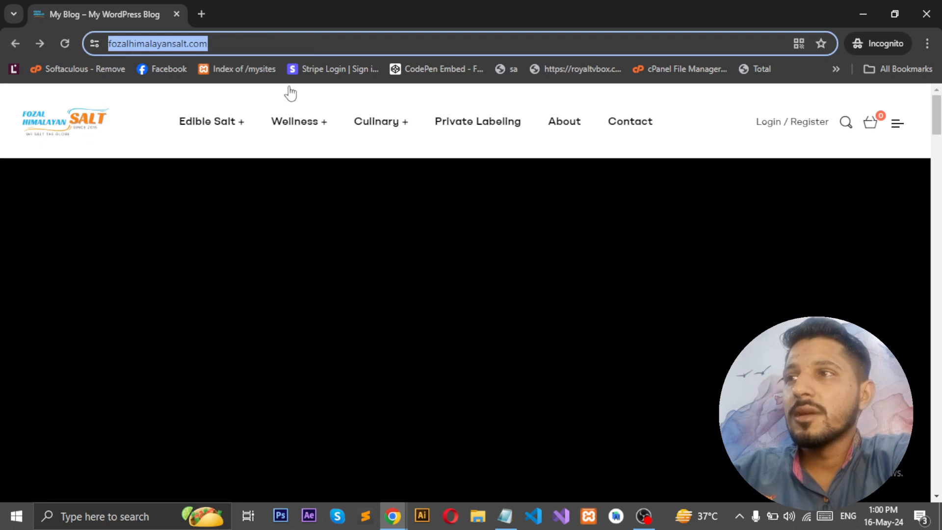
pyautogui.click(614, 134)
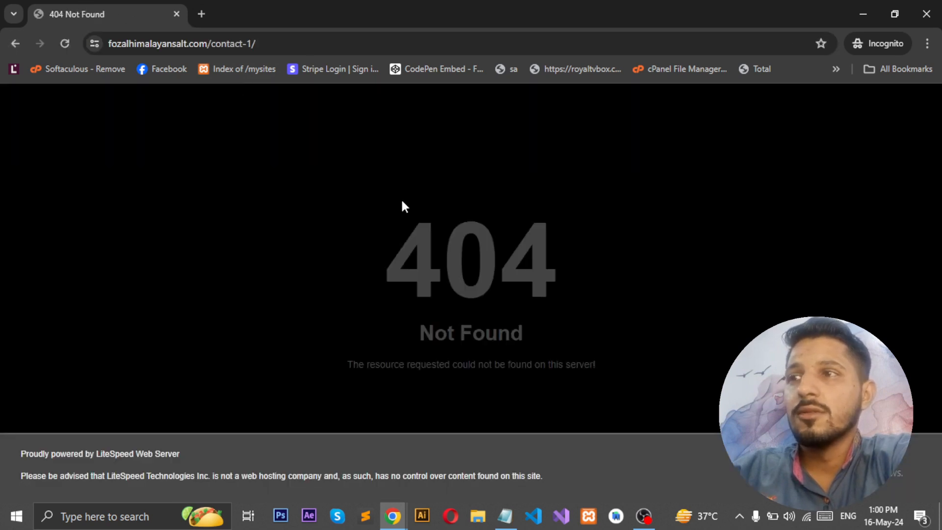
pyautogui.doubleClick(391, 225)
pyautogui.click(391, 225)
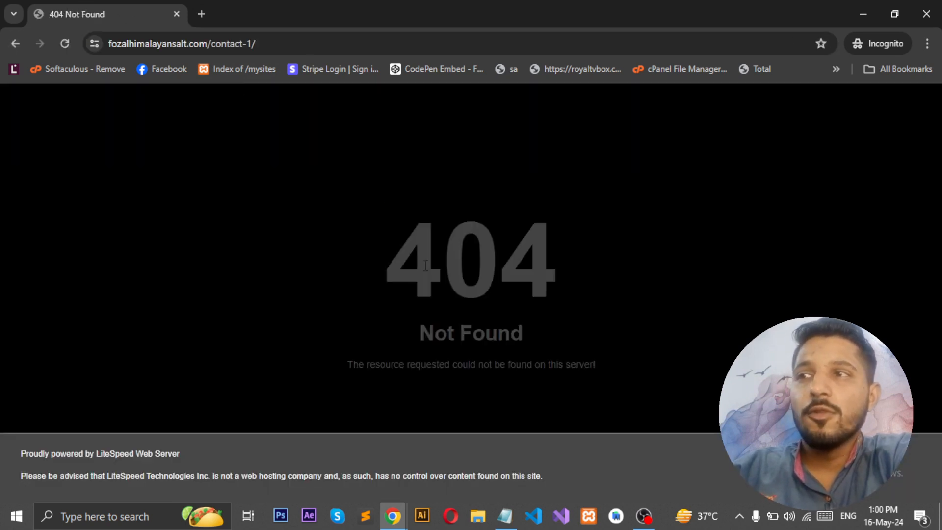
pyautogui.click(15, 44)
# - Restore the WordPress rewrite block in .htaccess, save, and close the editor
pyautogui.moveTo(393, 517)
pyautogui.click(319, 456)
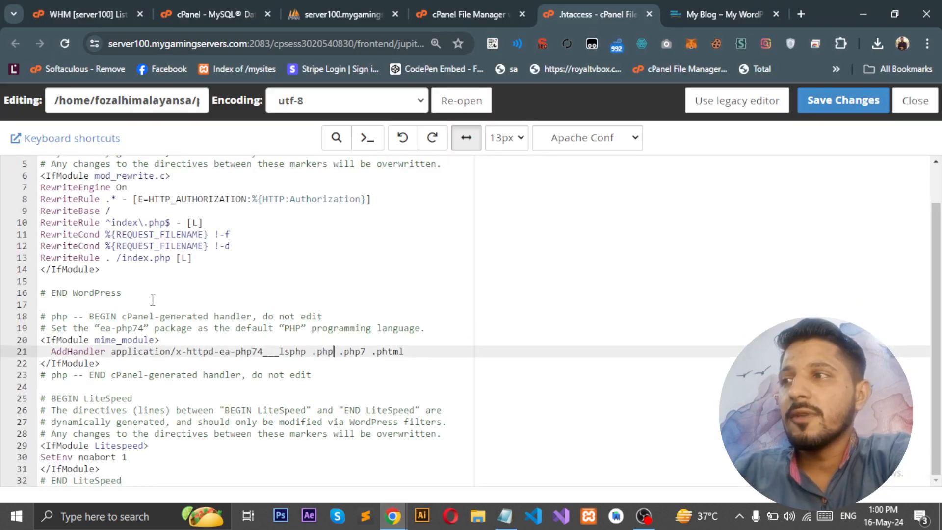
pyautogui.moveTo(151, 300); pyautogui.dragTo(16, 178)
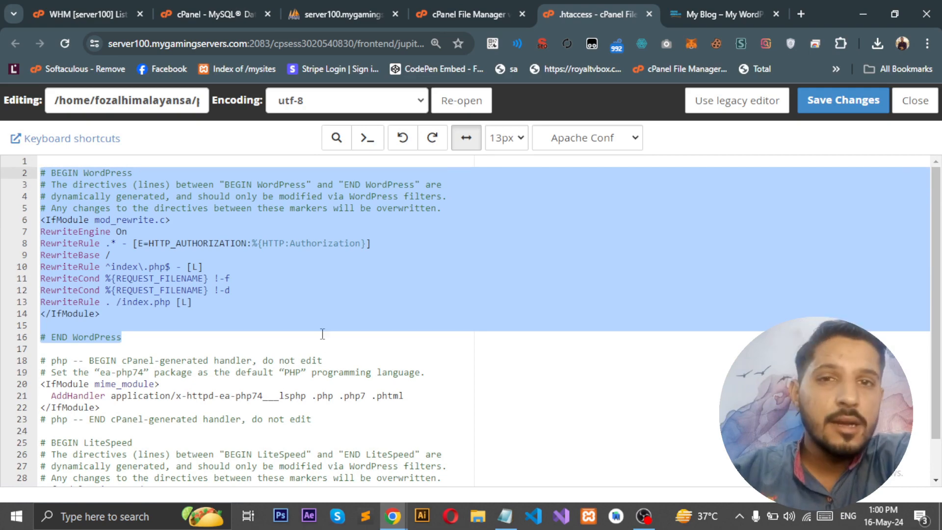
pyautogui.click(315, 306)
pyautogui.click(820, 107)
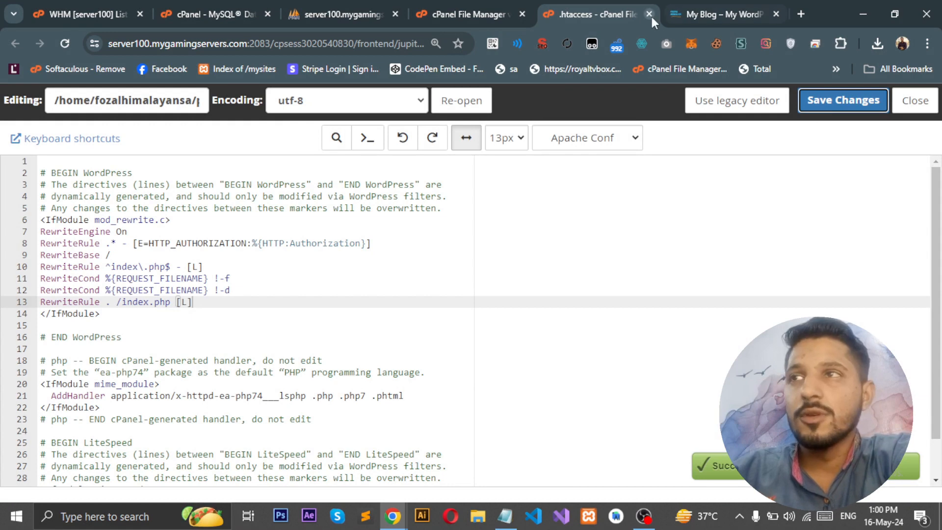
pyautogui.click(650, 14)
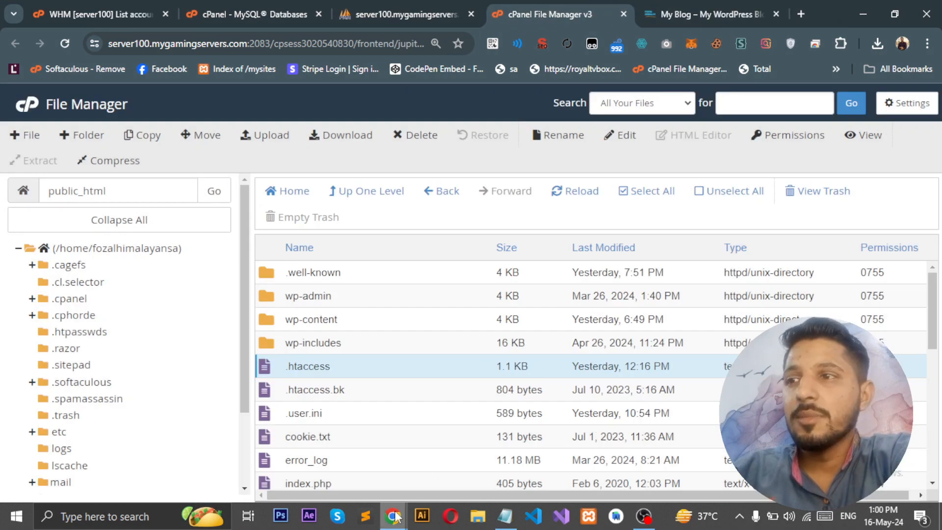
# - In the private window, open Private Labeling and Salt Cooking Plates to confirm they load, then go home
pyautogui.moveTo(396, 516)
pyautogui.click(425, 491)
pyautogui.click(504, 128)
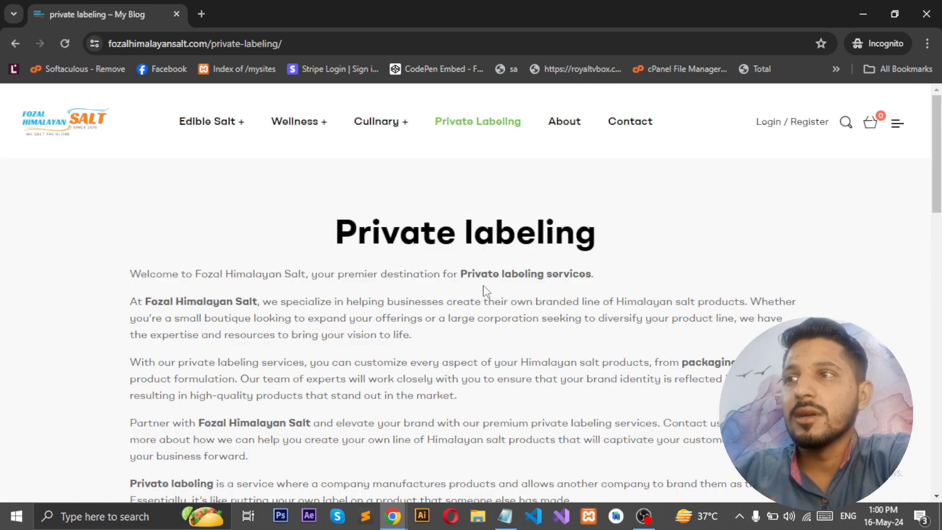
pyautogui.click(404, 176)
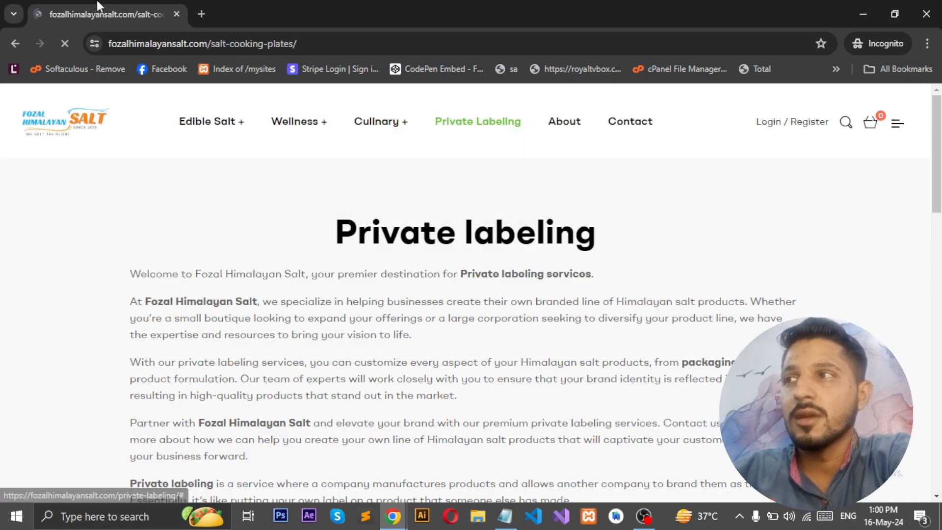
pyautogui.scroll(-16, 543, 336)
pyautogui.scroll(16, 544, 337)
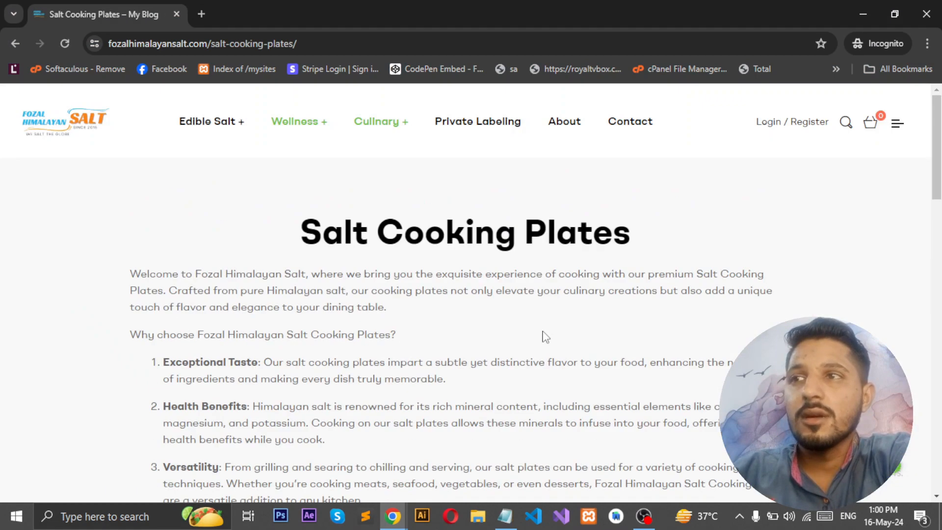
pyautogui.scroll(-15, 545, 336)
pyautogui.scroll(15, 545, 337)
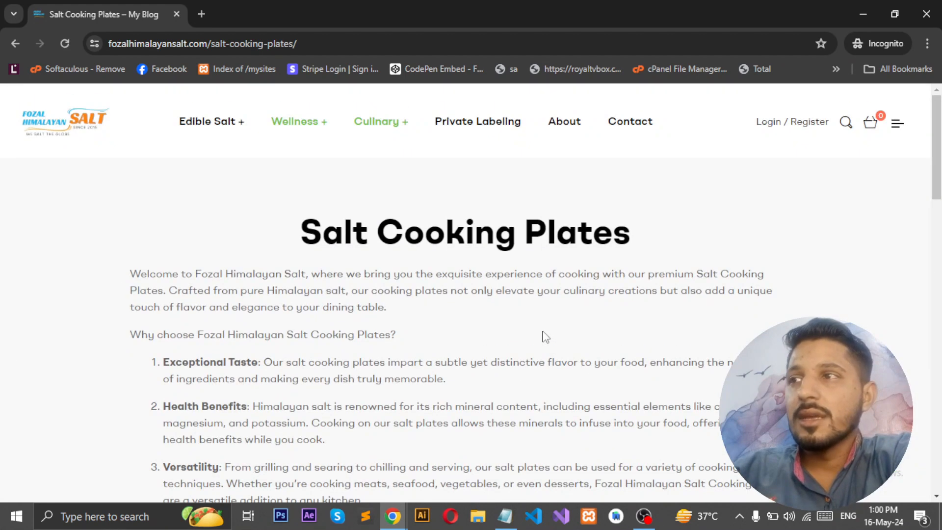
pyautogui.click(90, 139)
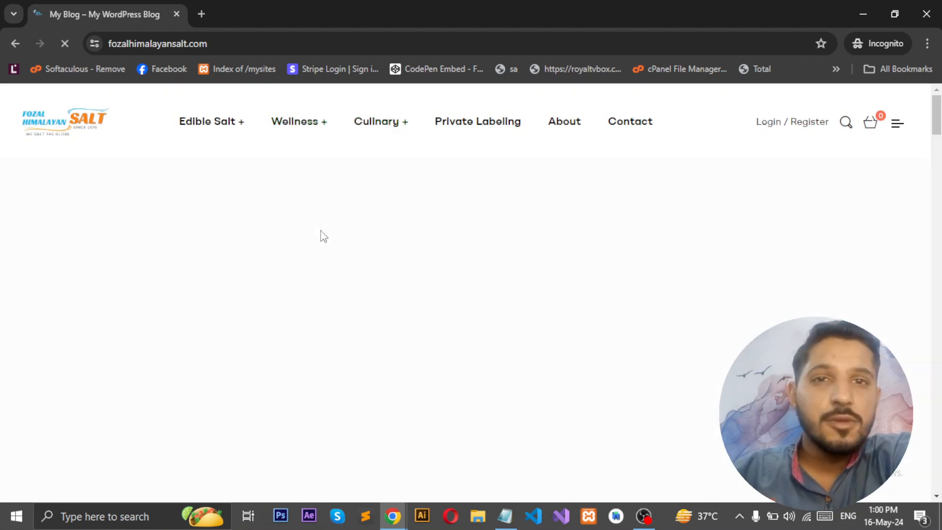